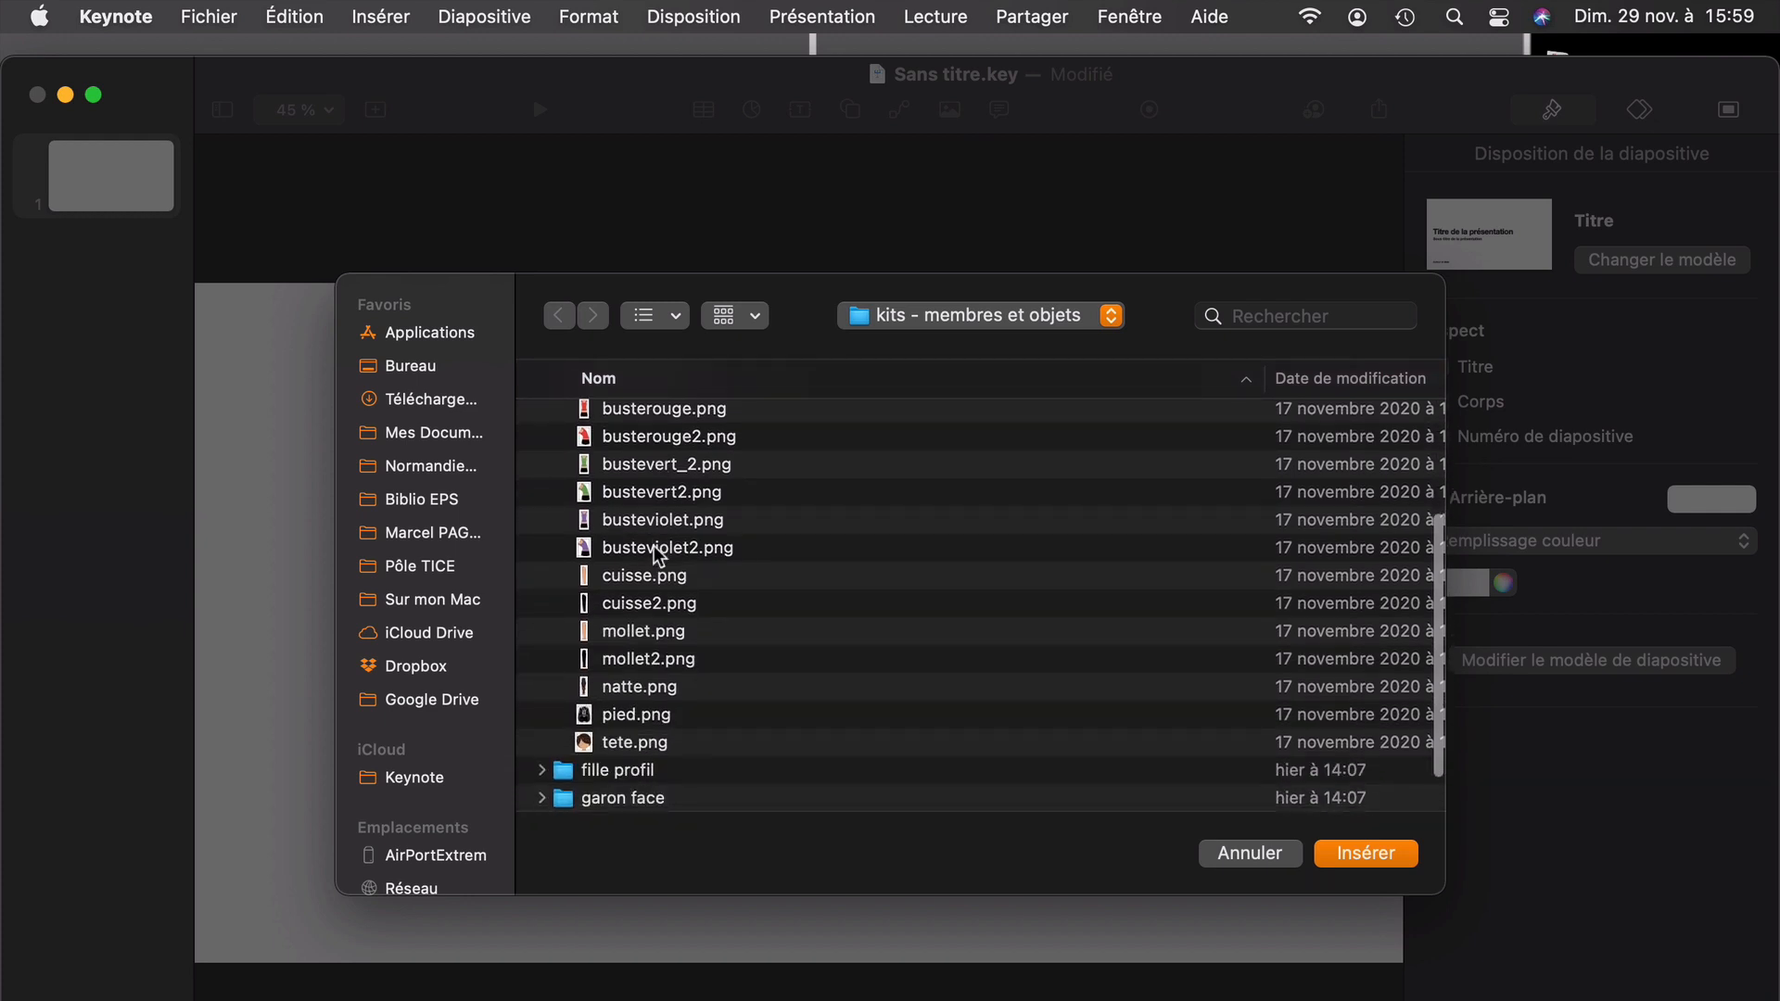
# Step: Select cuisseavant*.png, molletavant*.png and busterouge*.png in the fille profil folder for insertion
pyautogui.scroll(5, 654, 545)
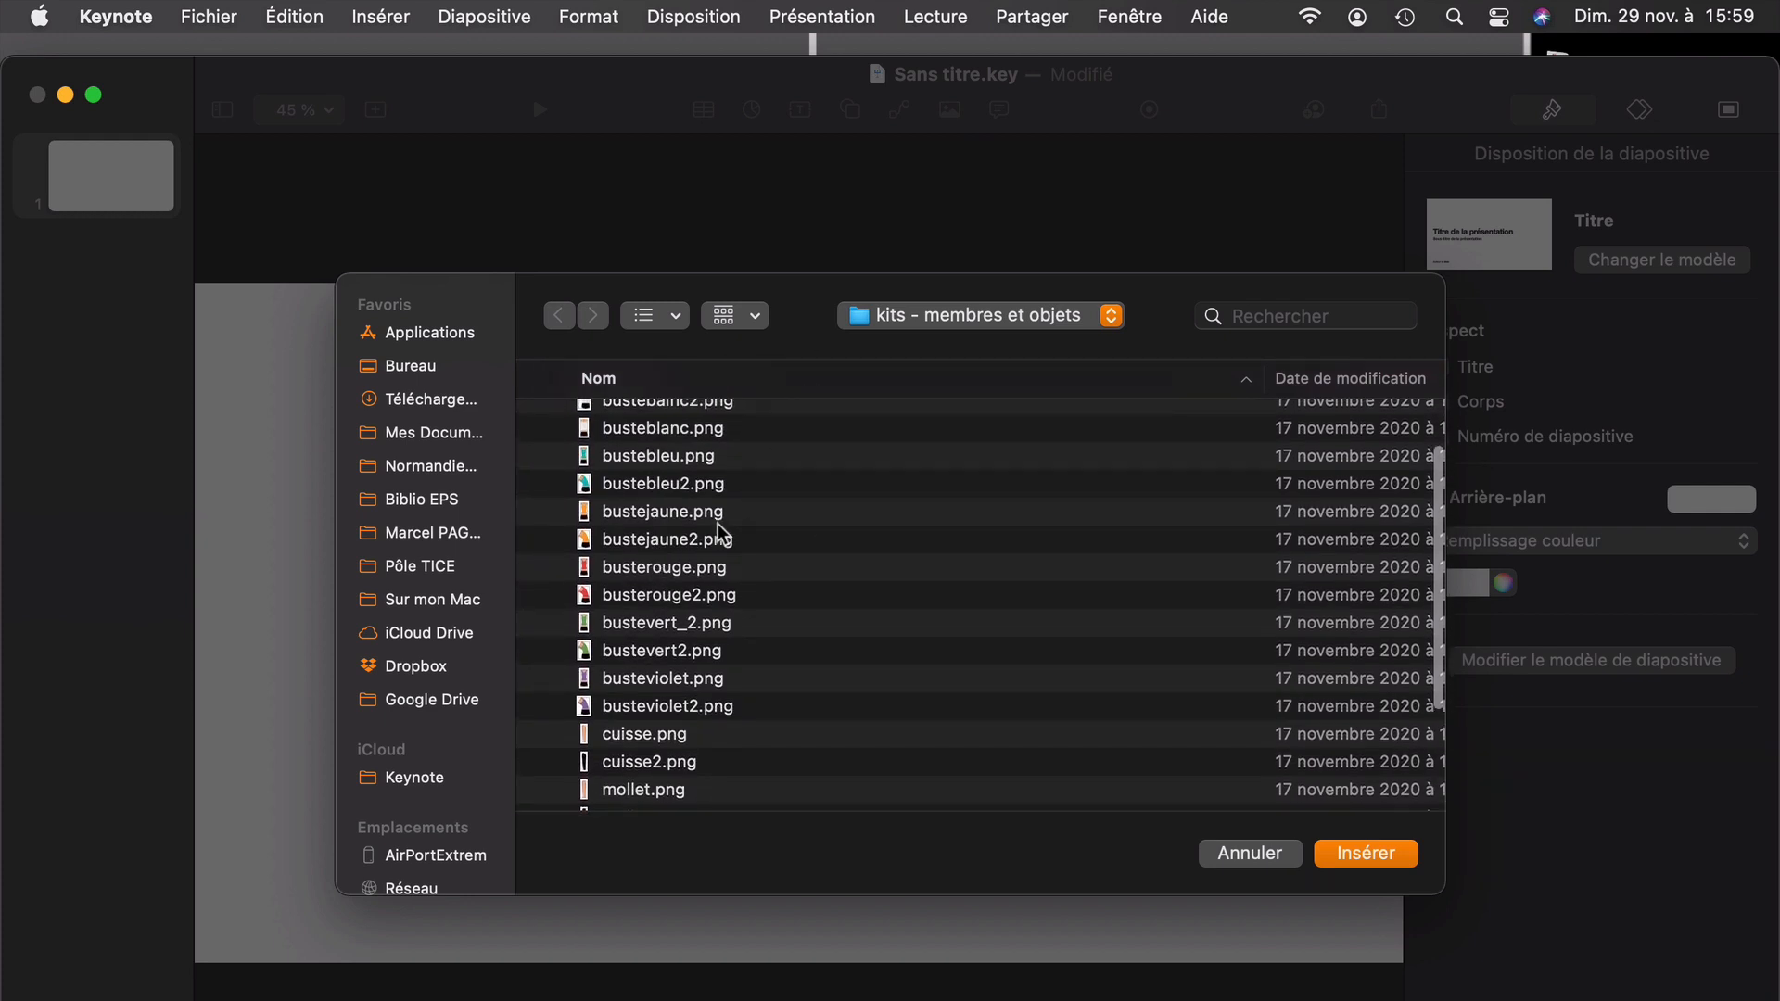
pyautogui.scroll(3, 715, 526)
pyautogui.scroll(-8, 718, 528)
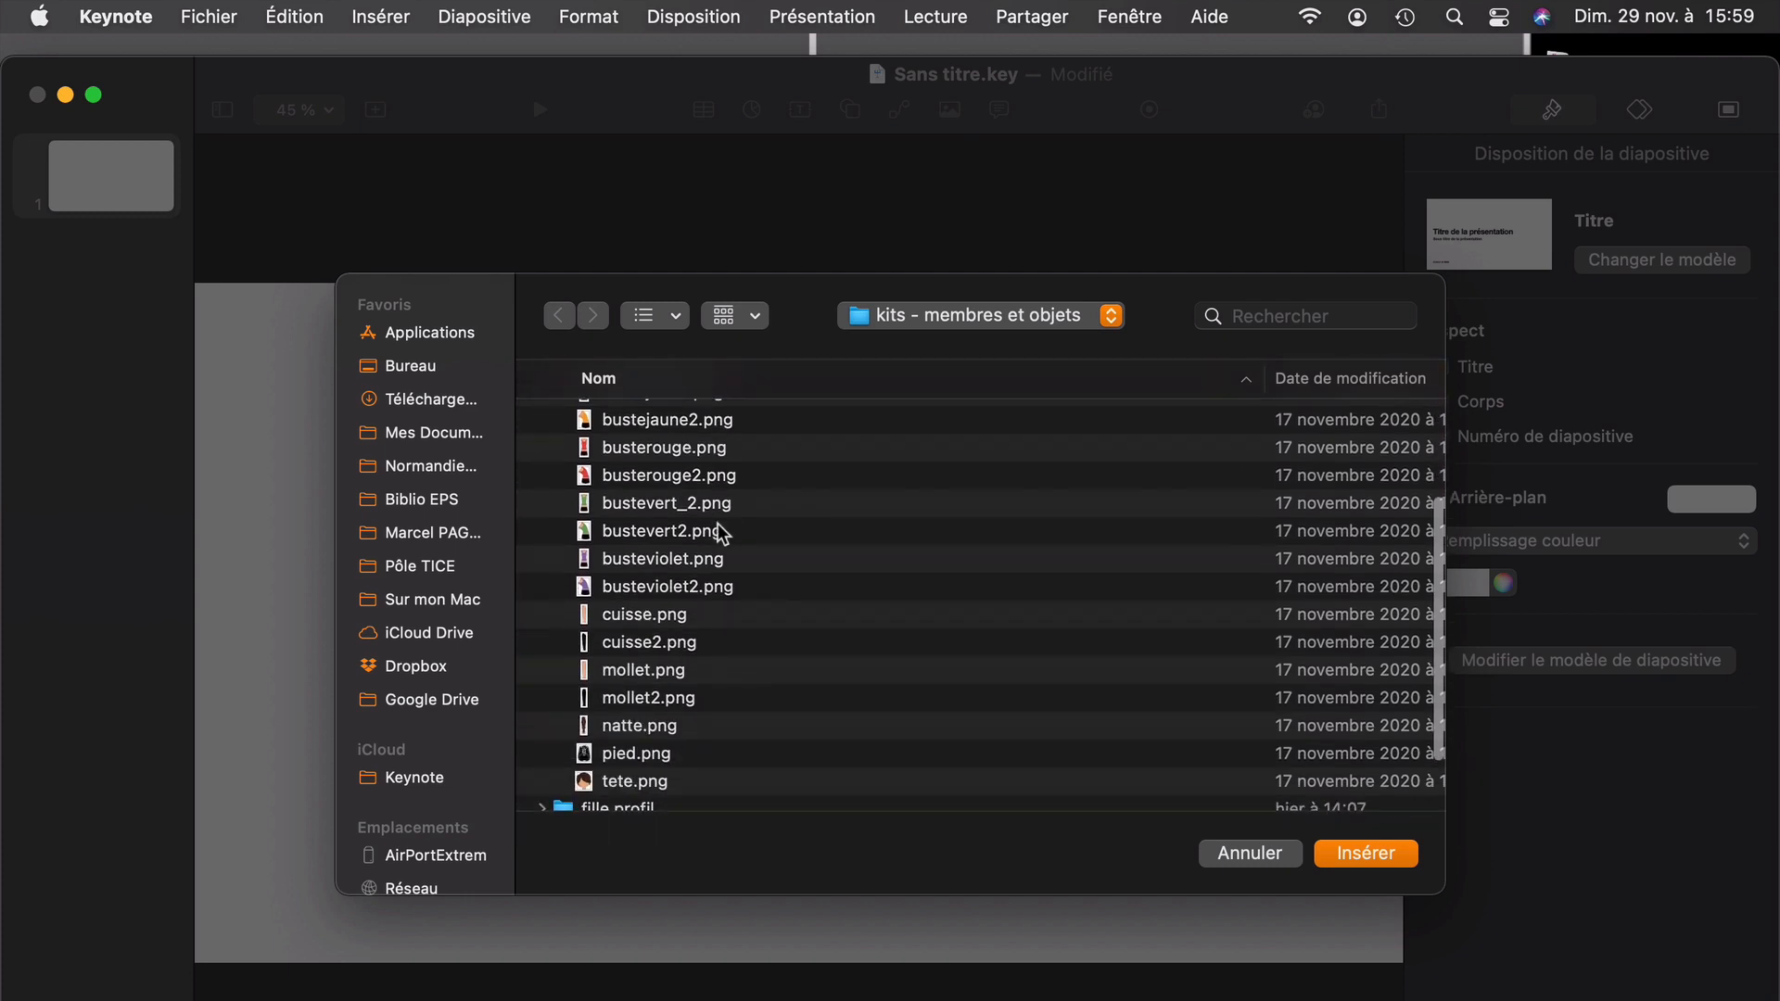
pyautogui.scroll(-4, 721, 531)
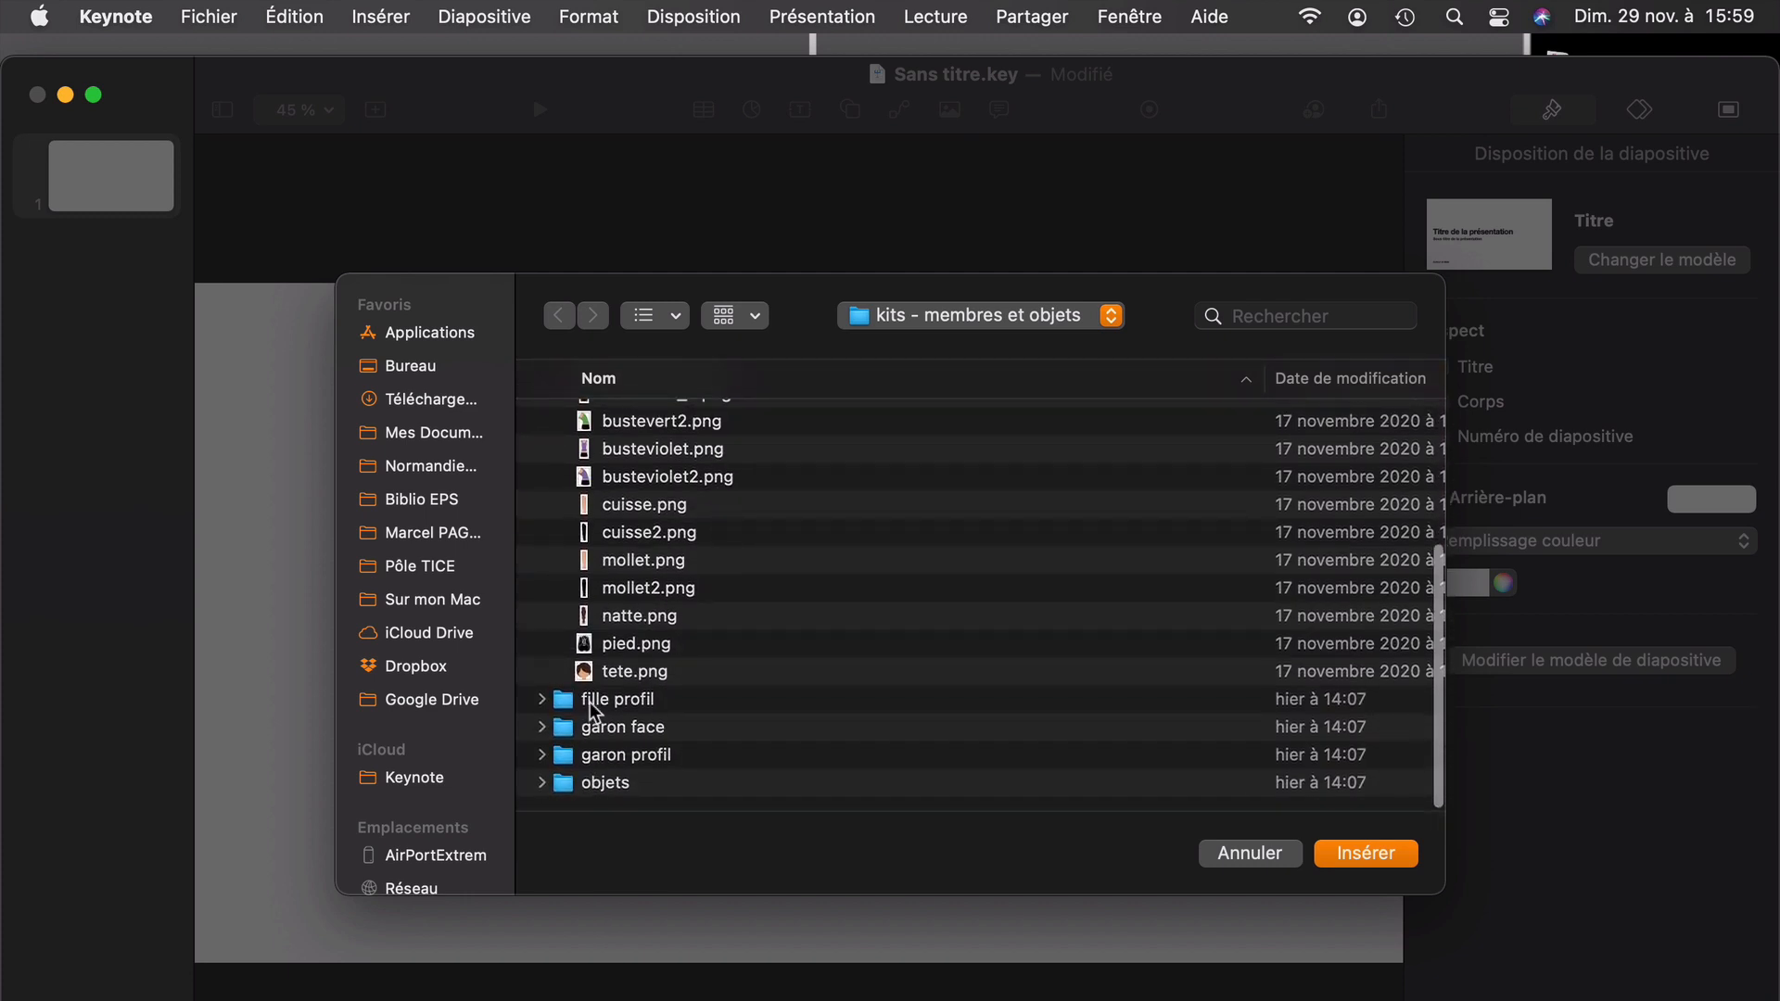
pyautogui.click(542, 700)
pyautogui.scroll(-12, 683, 616)
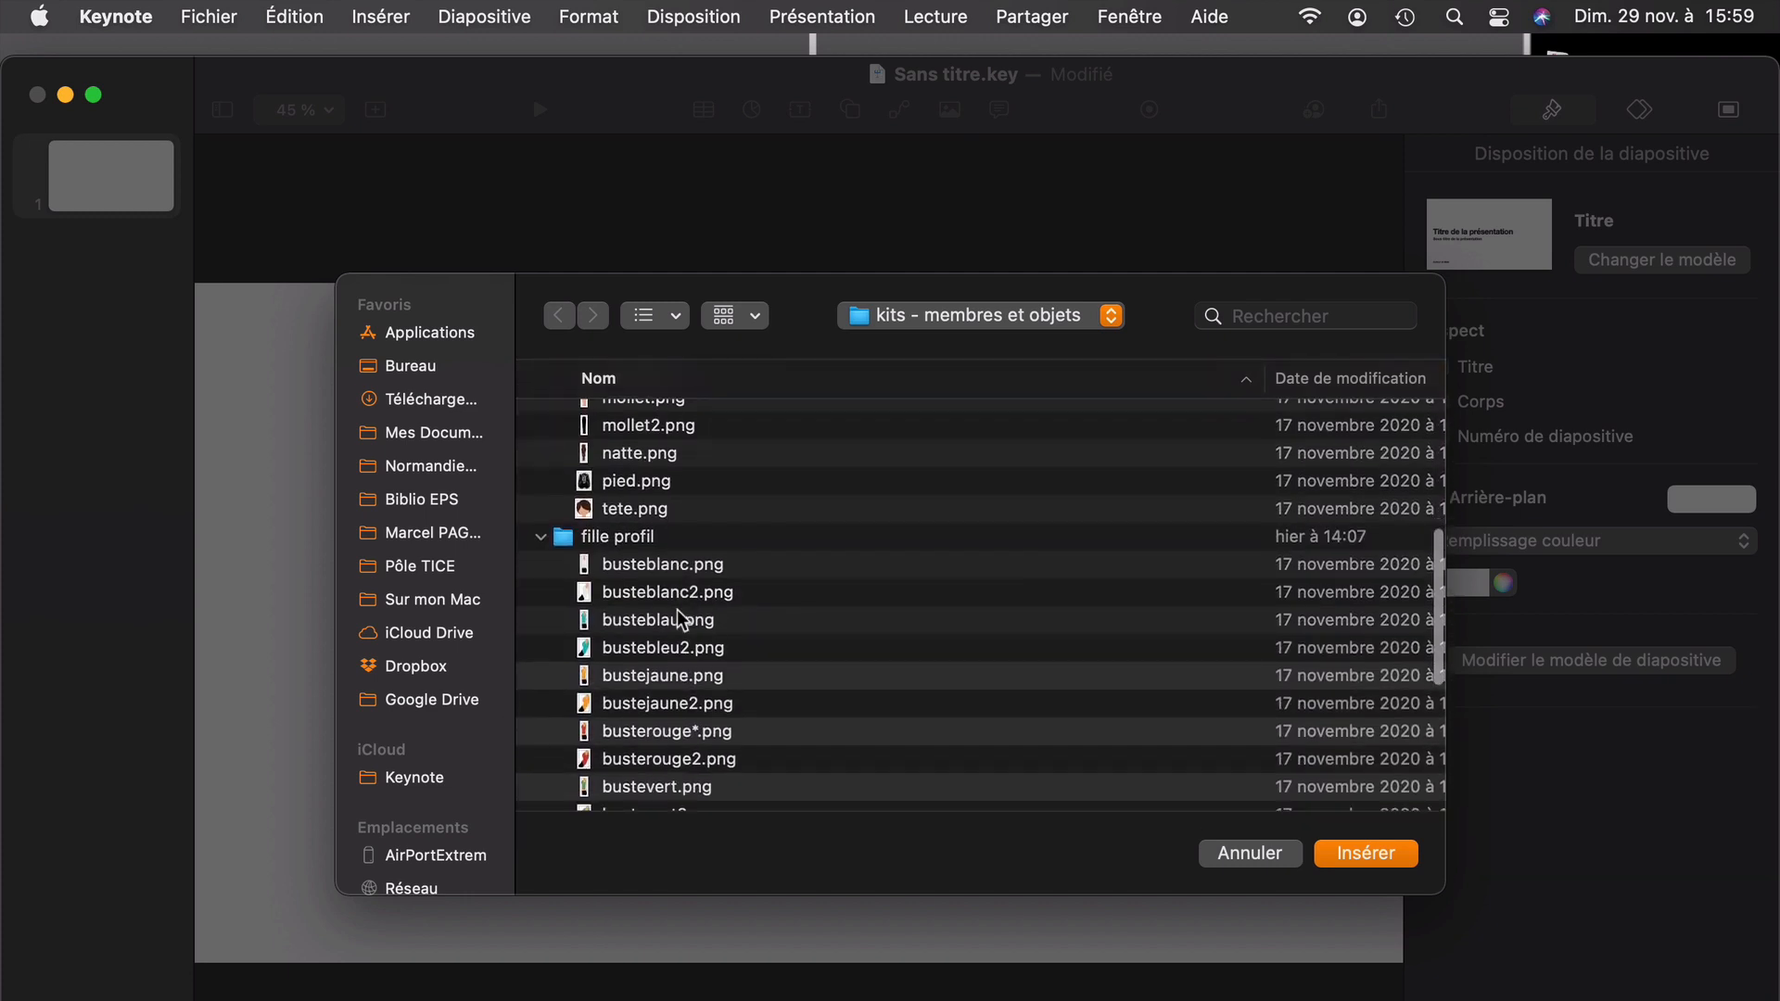
pyautogui.scroll(-5, 679, 617)
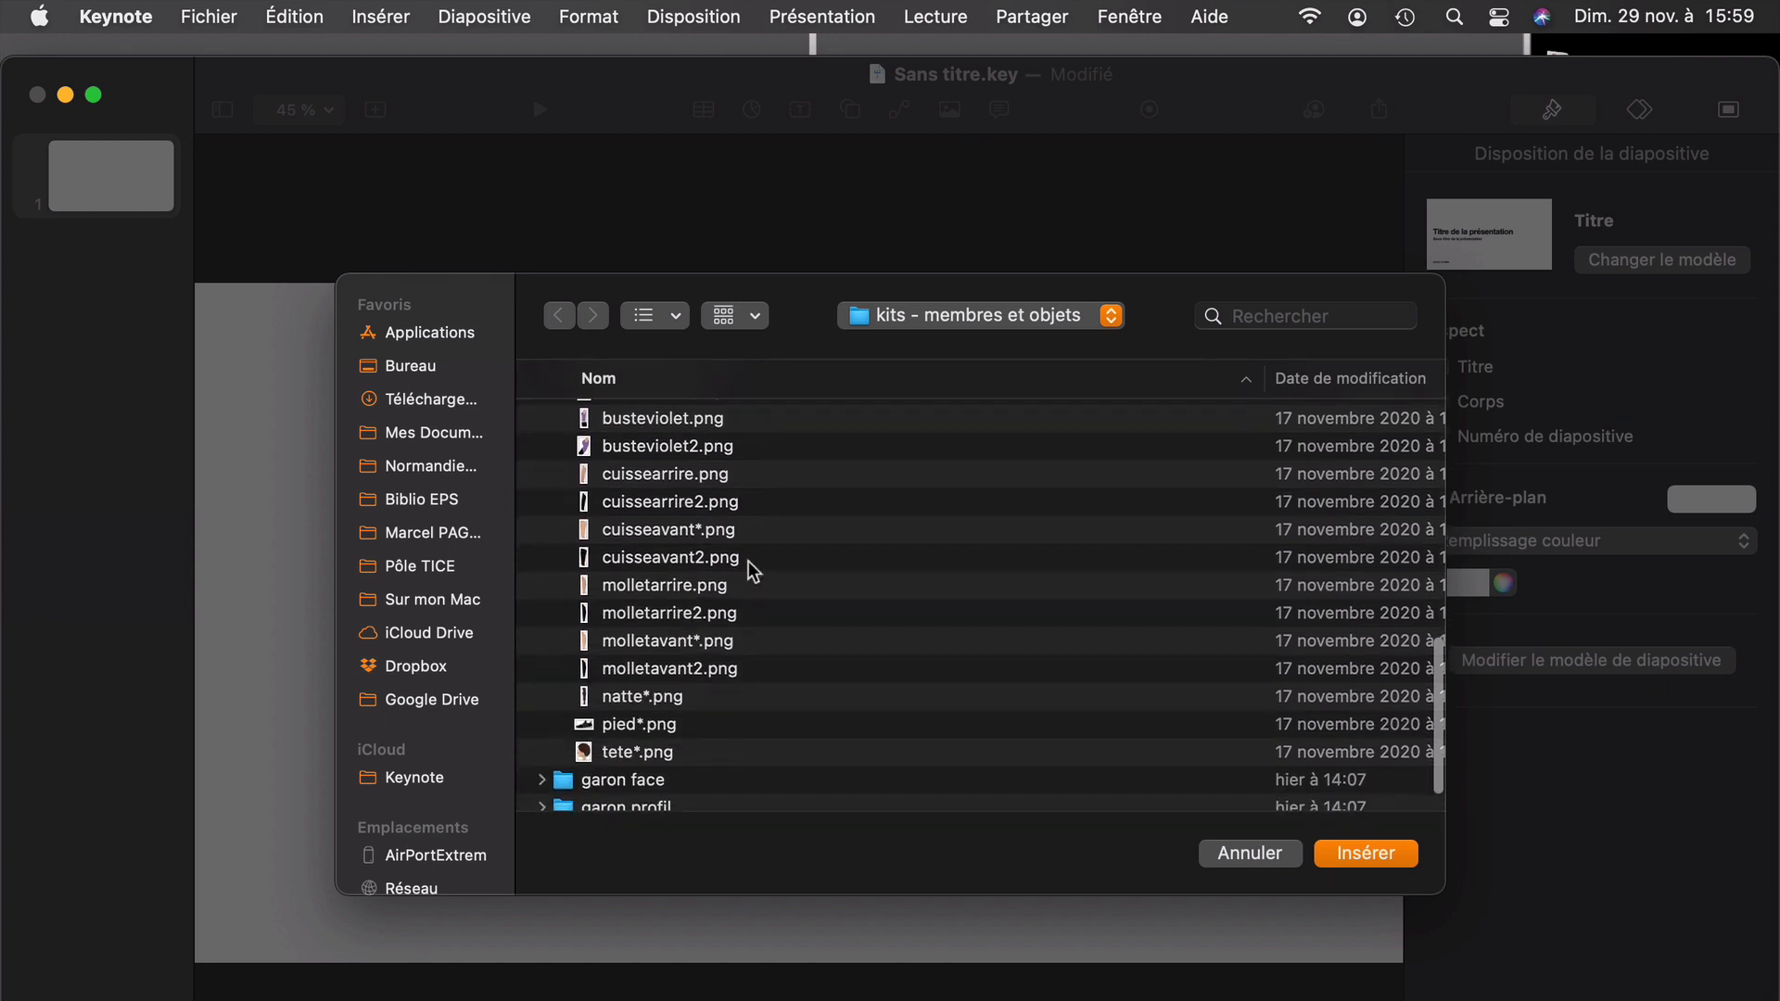
pyautogui.click(721, 533)
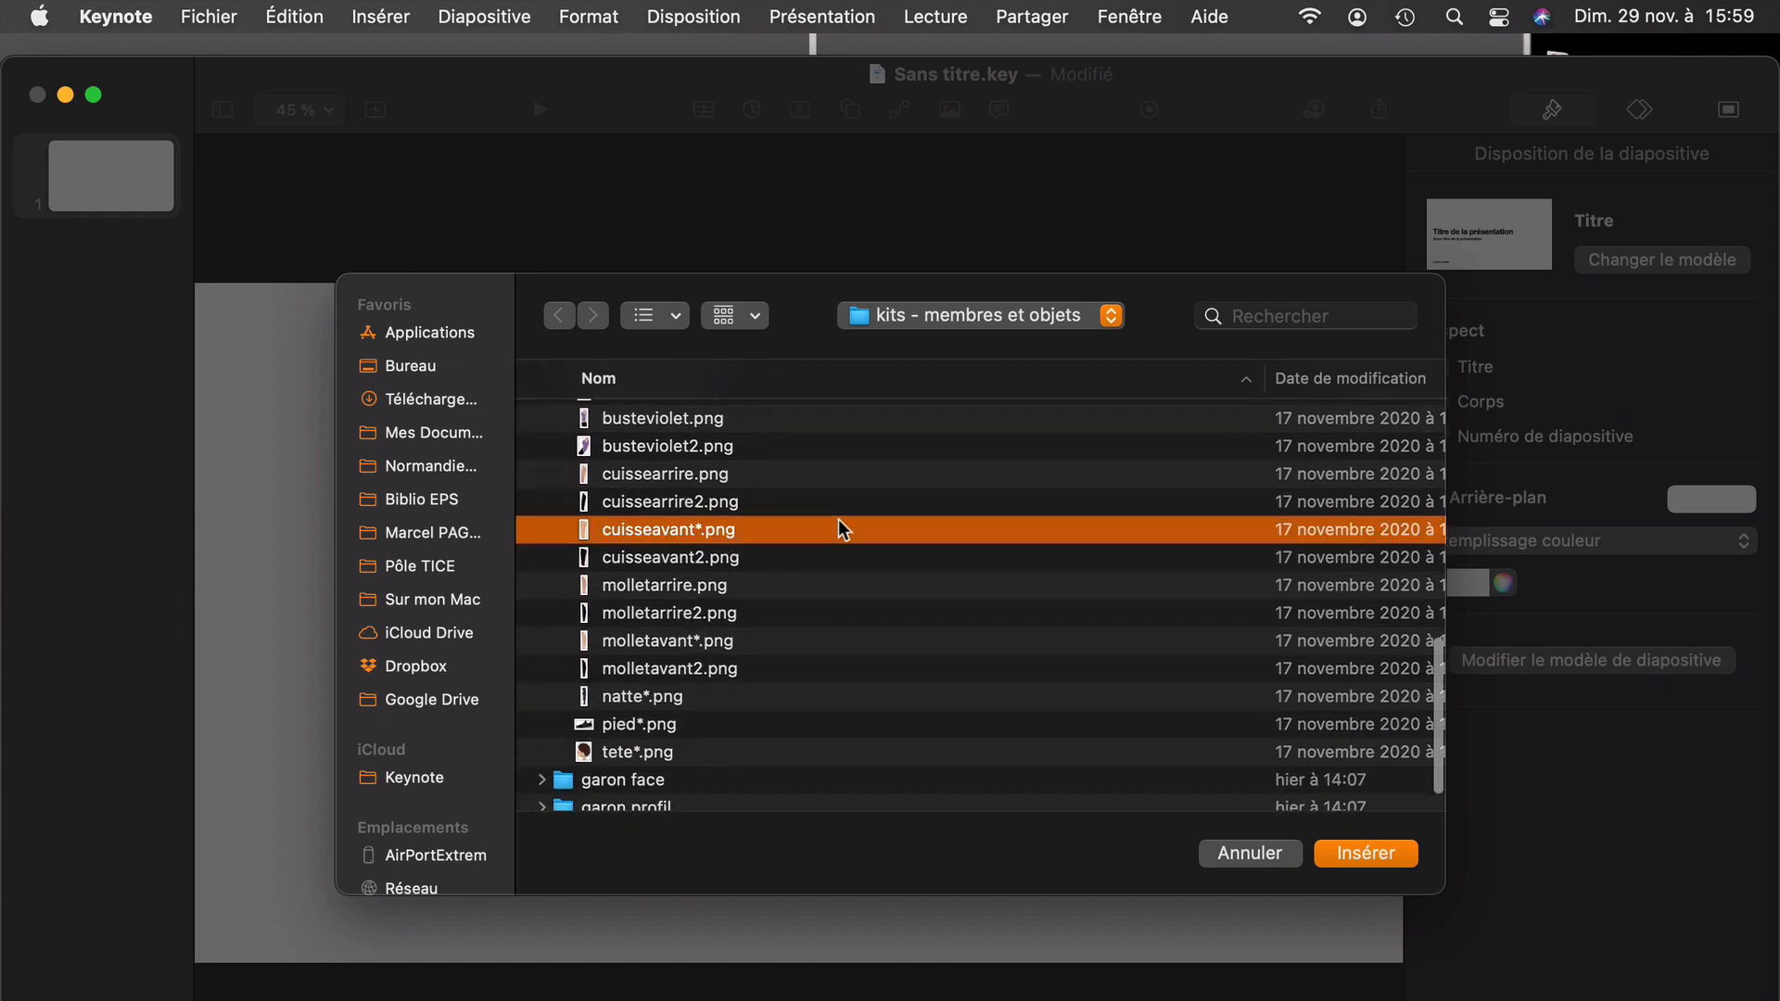
pyautogui.keyDown('super'); pyautogui.click(697, 644); pyautogui.keyUp('super')
pyautogui.scroll(8, 732, 562)
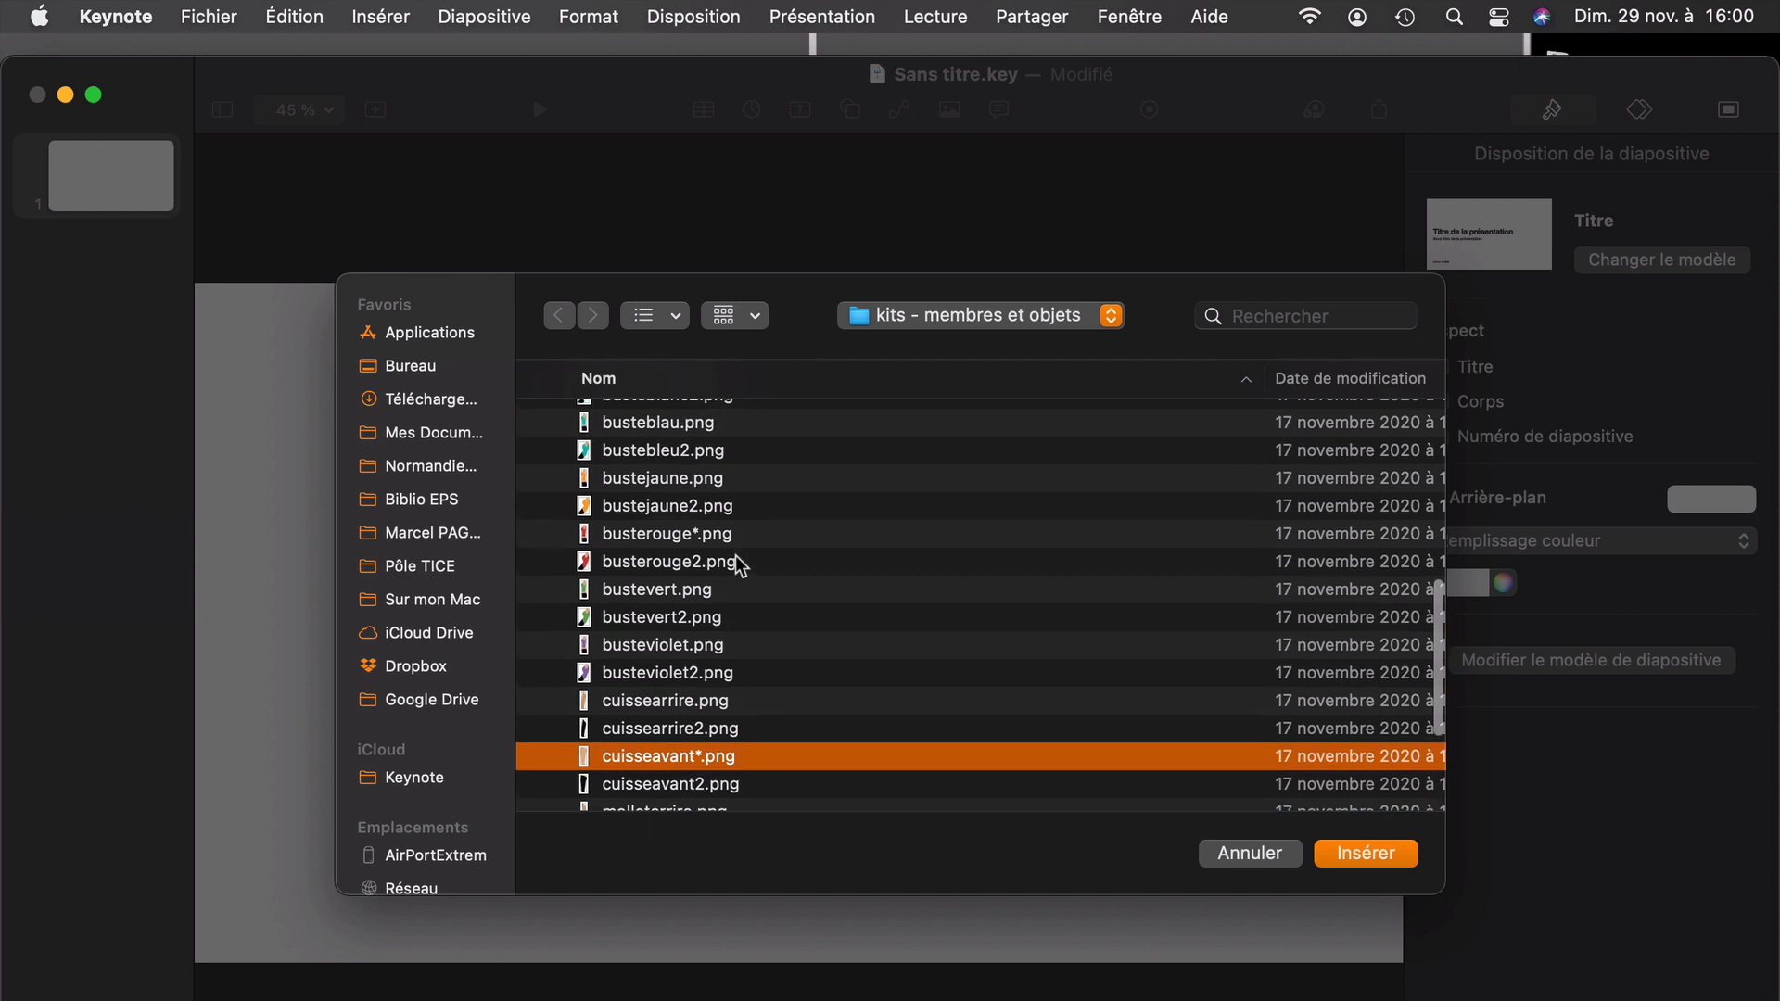
pyautogui.keyDown('super'); pyautogui.click(698, 538); pyautogui.keyUp('super')
pyautogui.scroll(3, 695, 533)
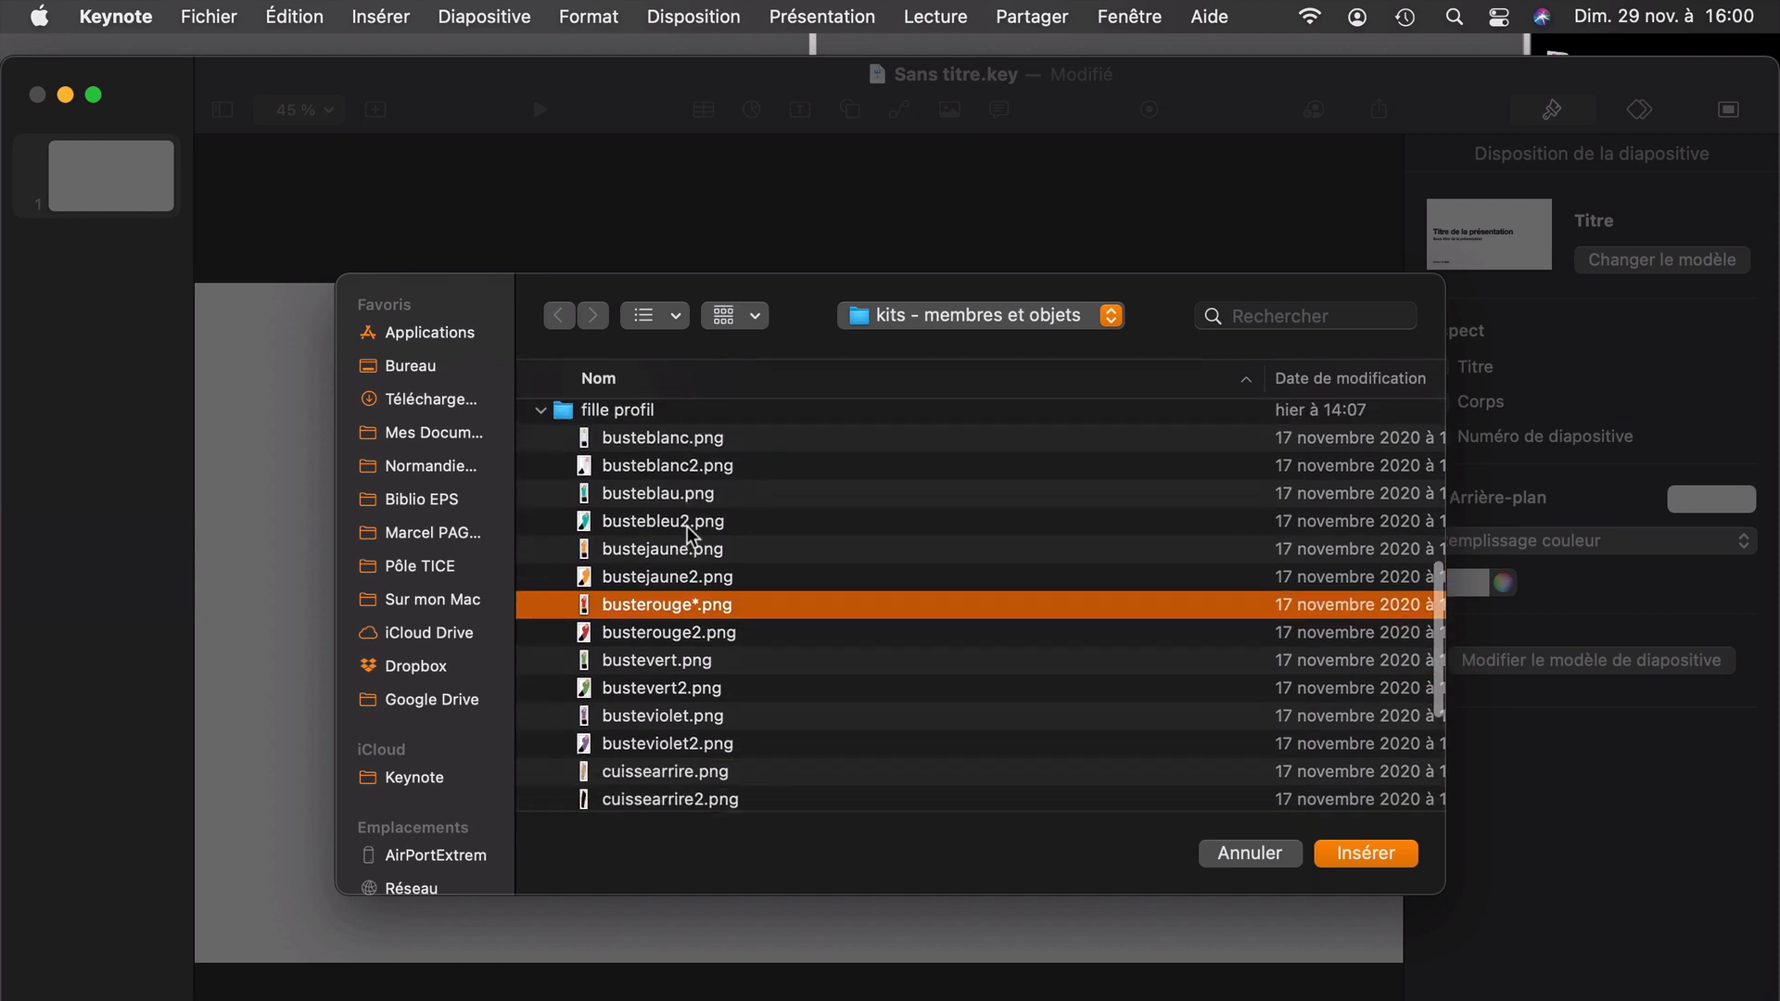
# Step: Add natte*.png, pied*.png and tete*.png from the fille profil folder to the selection
pyautogui.scroll(-10, 694, 536)
pyautogui.scroll(-3, 691, 536)
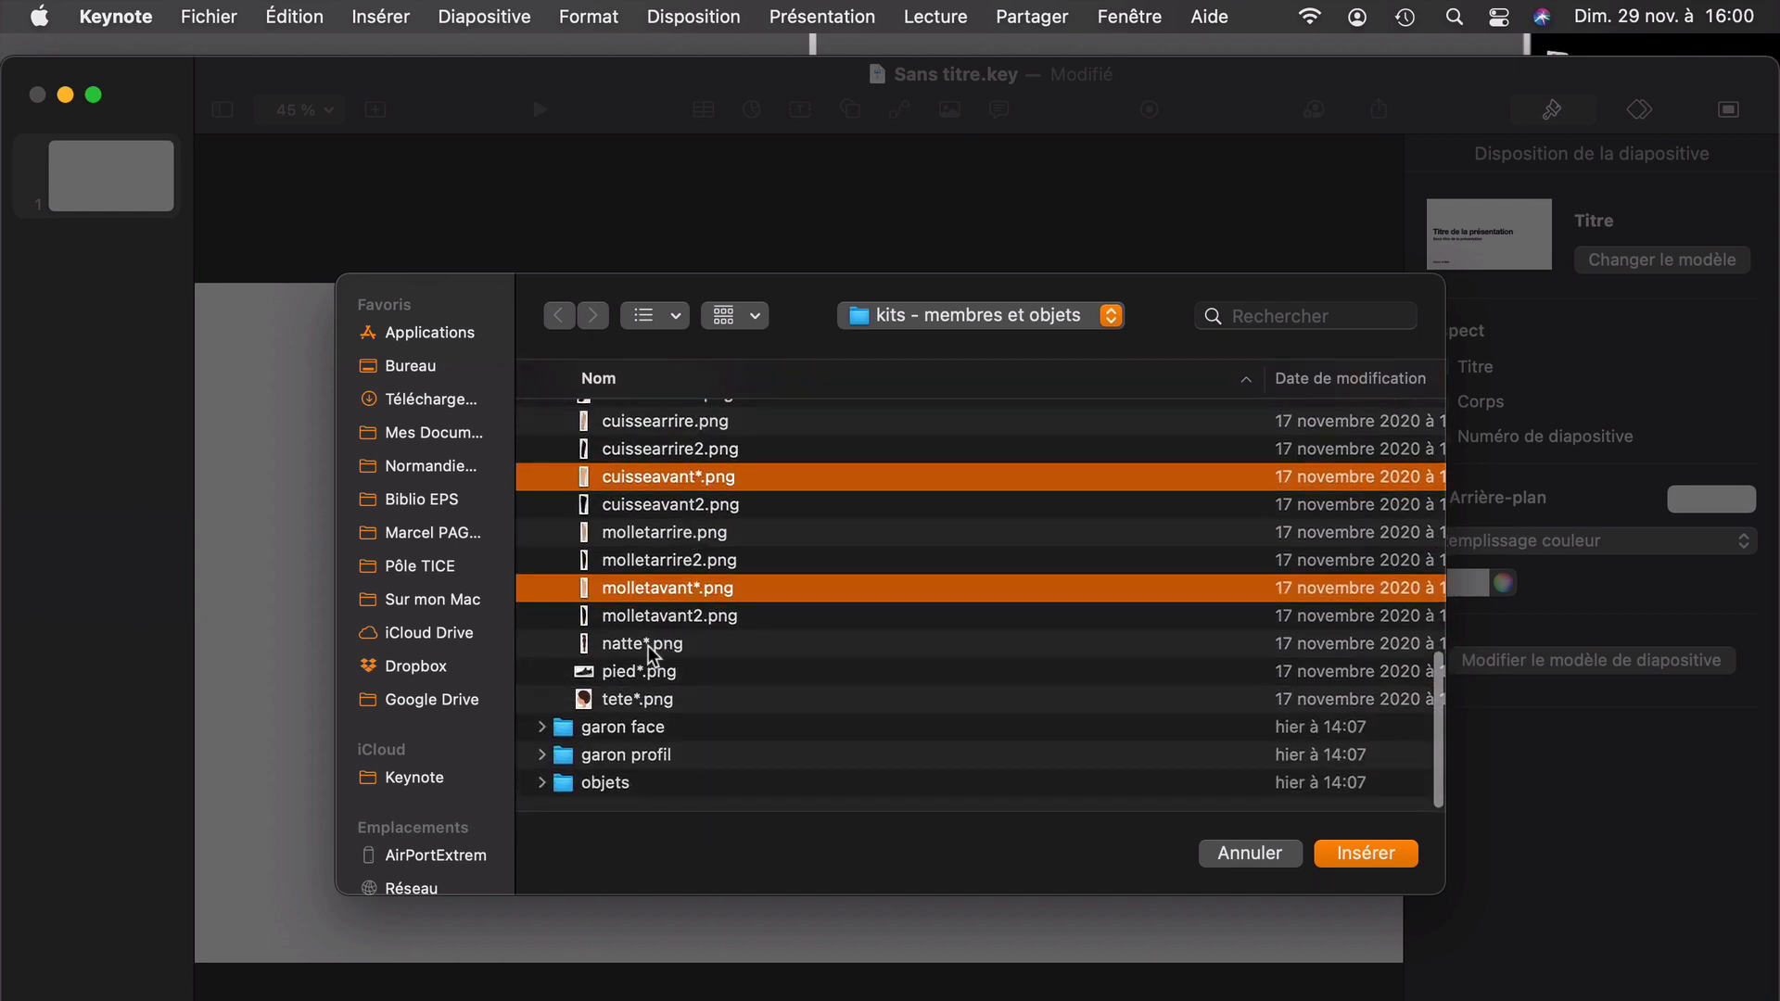
pyautogui.keyDown('super'); pyautogui.click(649, 647); pyautogui.keyUp('super')
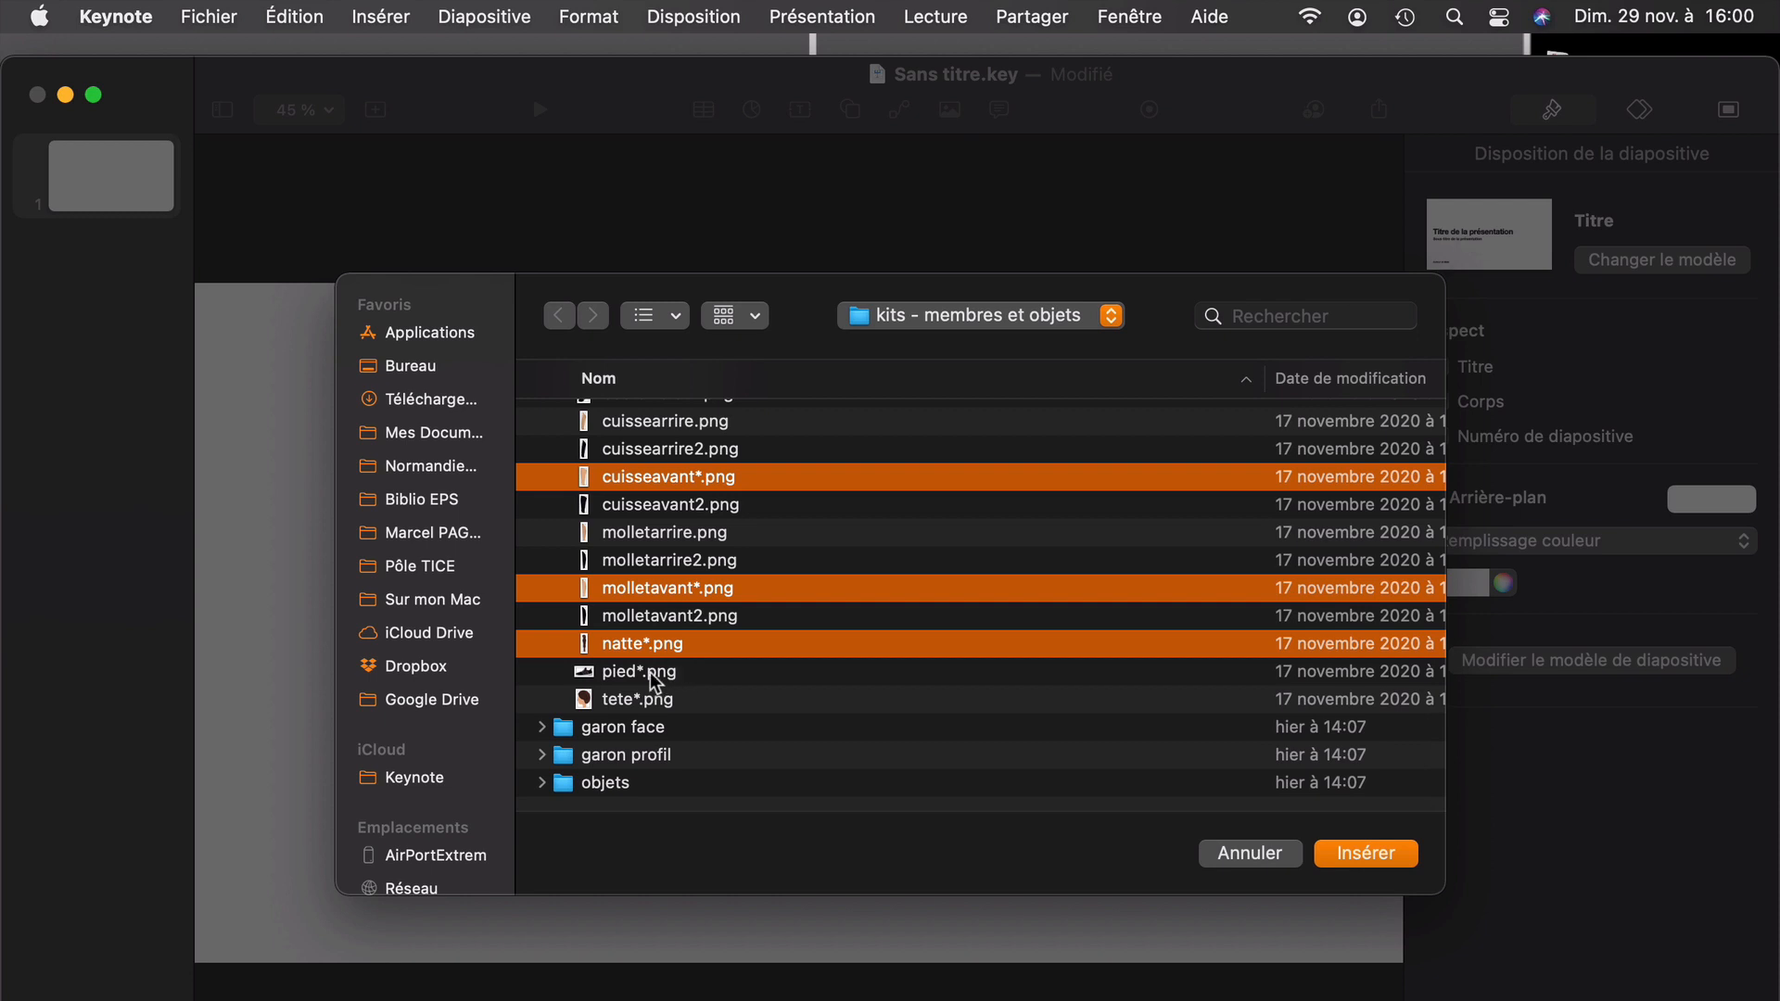
pyautogui.keyDown('super'); pyautogui.click(655, 675); pyautogui.keyUp('super')
pyautogui.keyDown('super'); pyautogui.click(636, 703); pyautogui.keyUp('super')
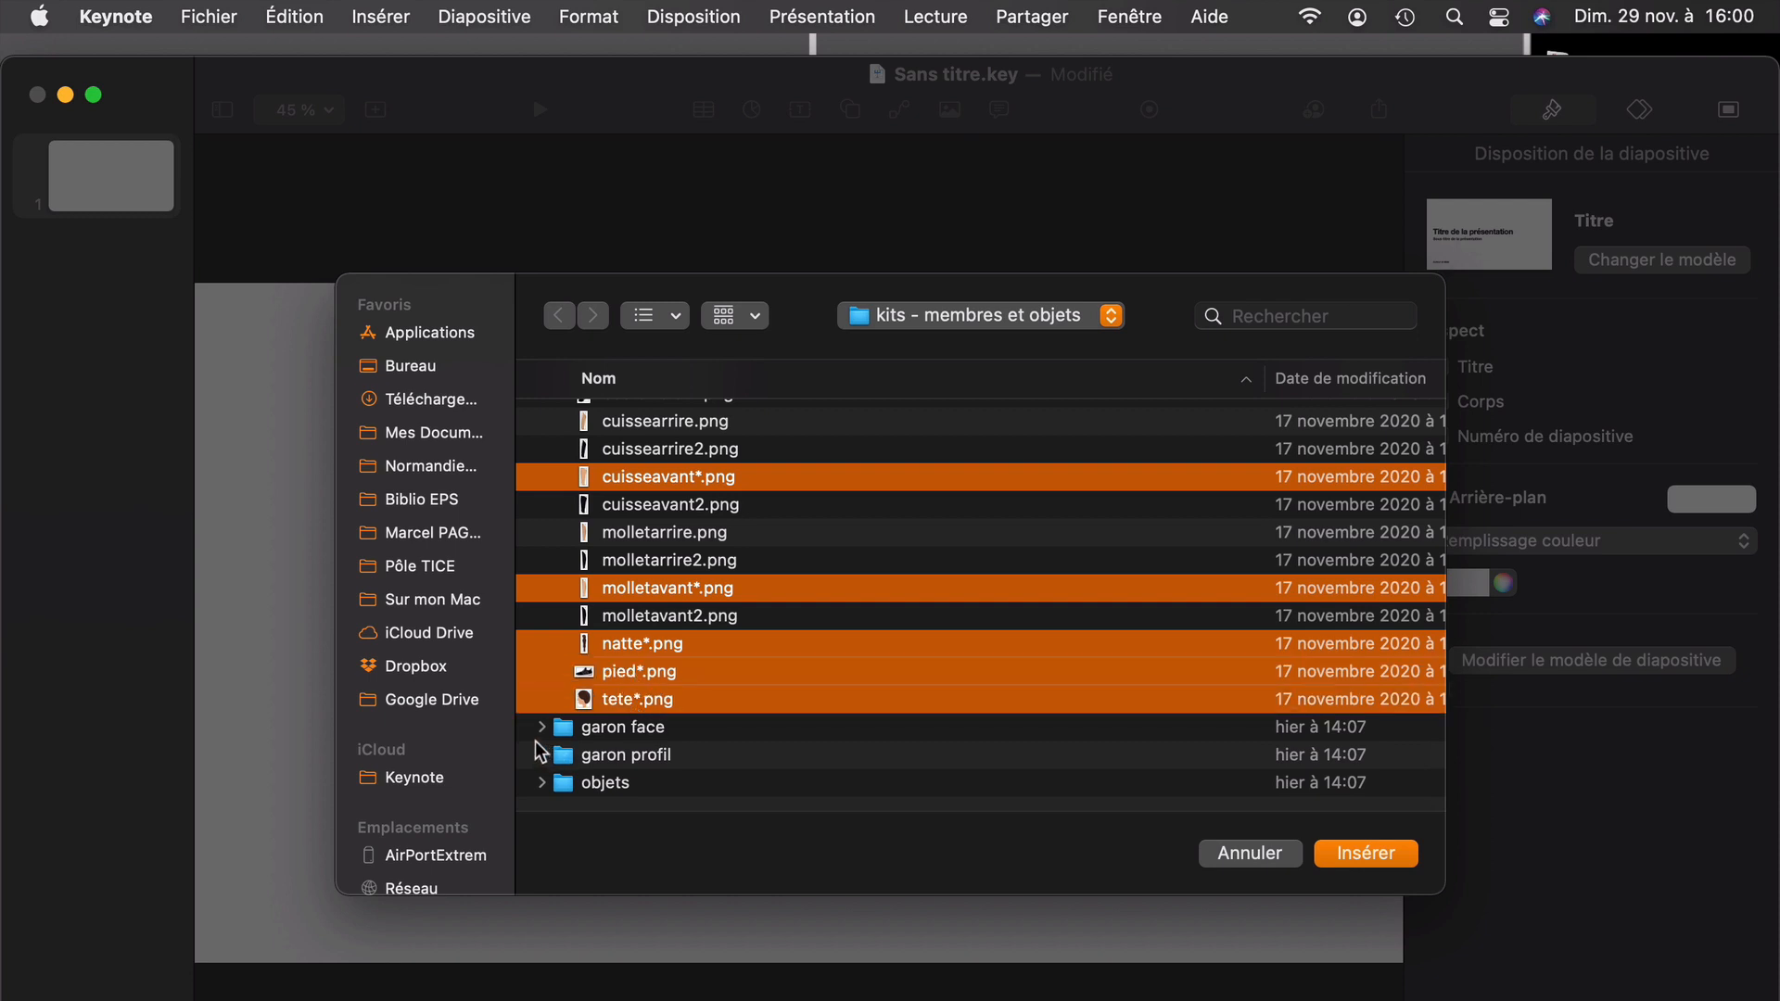
# Step: Add avantbras*.png and bras*.png from the garon face folder to the file selection
pyautogui.click(541, 727)
pyautogui.scroll(-5, 677, 652)
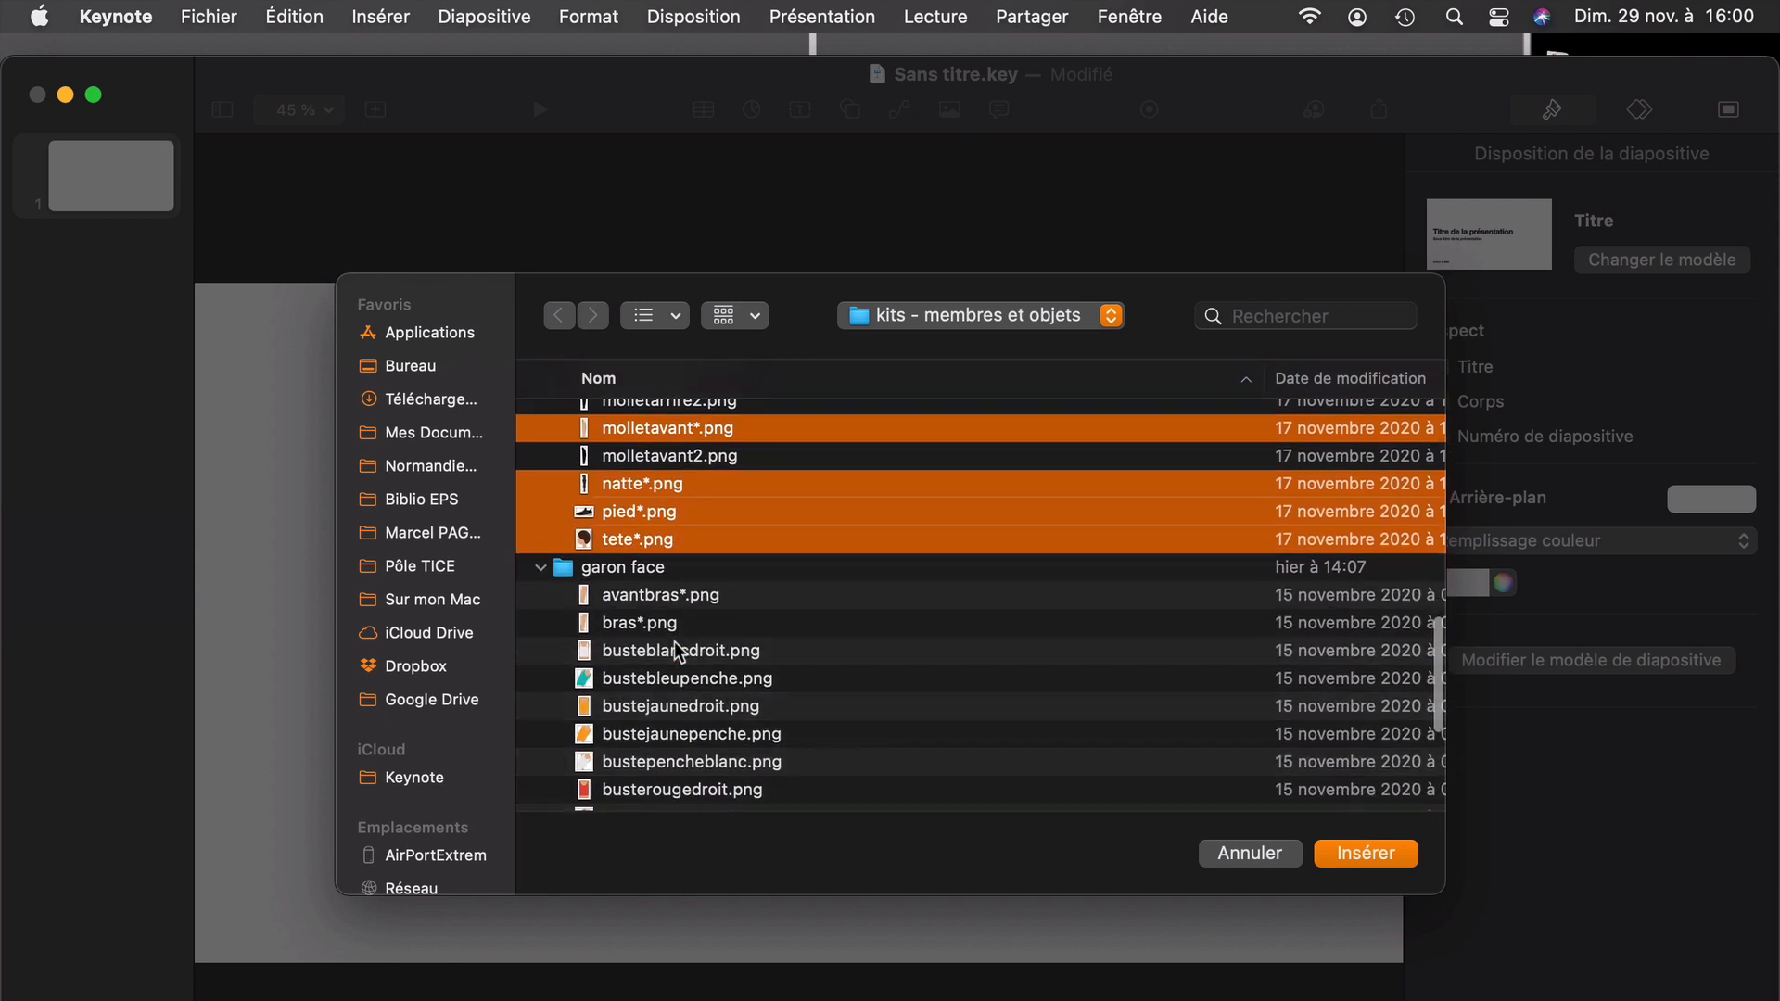
pyautogui.keyDown('super'); pyautogui.click(650, 601); pyautogui.keyUp('super')
pyautogui.keyDown('super'); pyautogui.click(635, 626); pyautogui.keyUp('super')
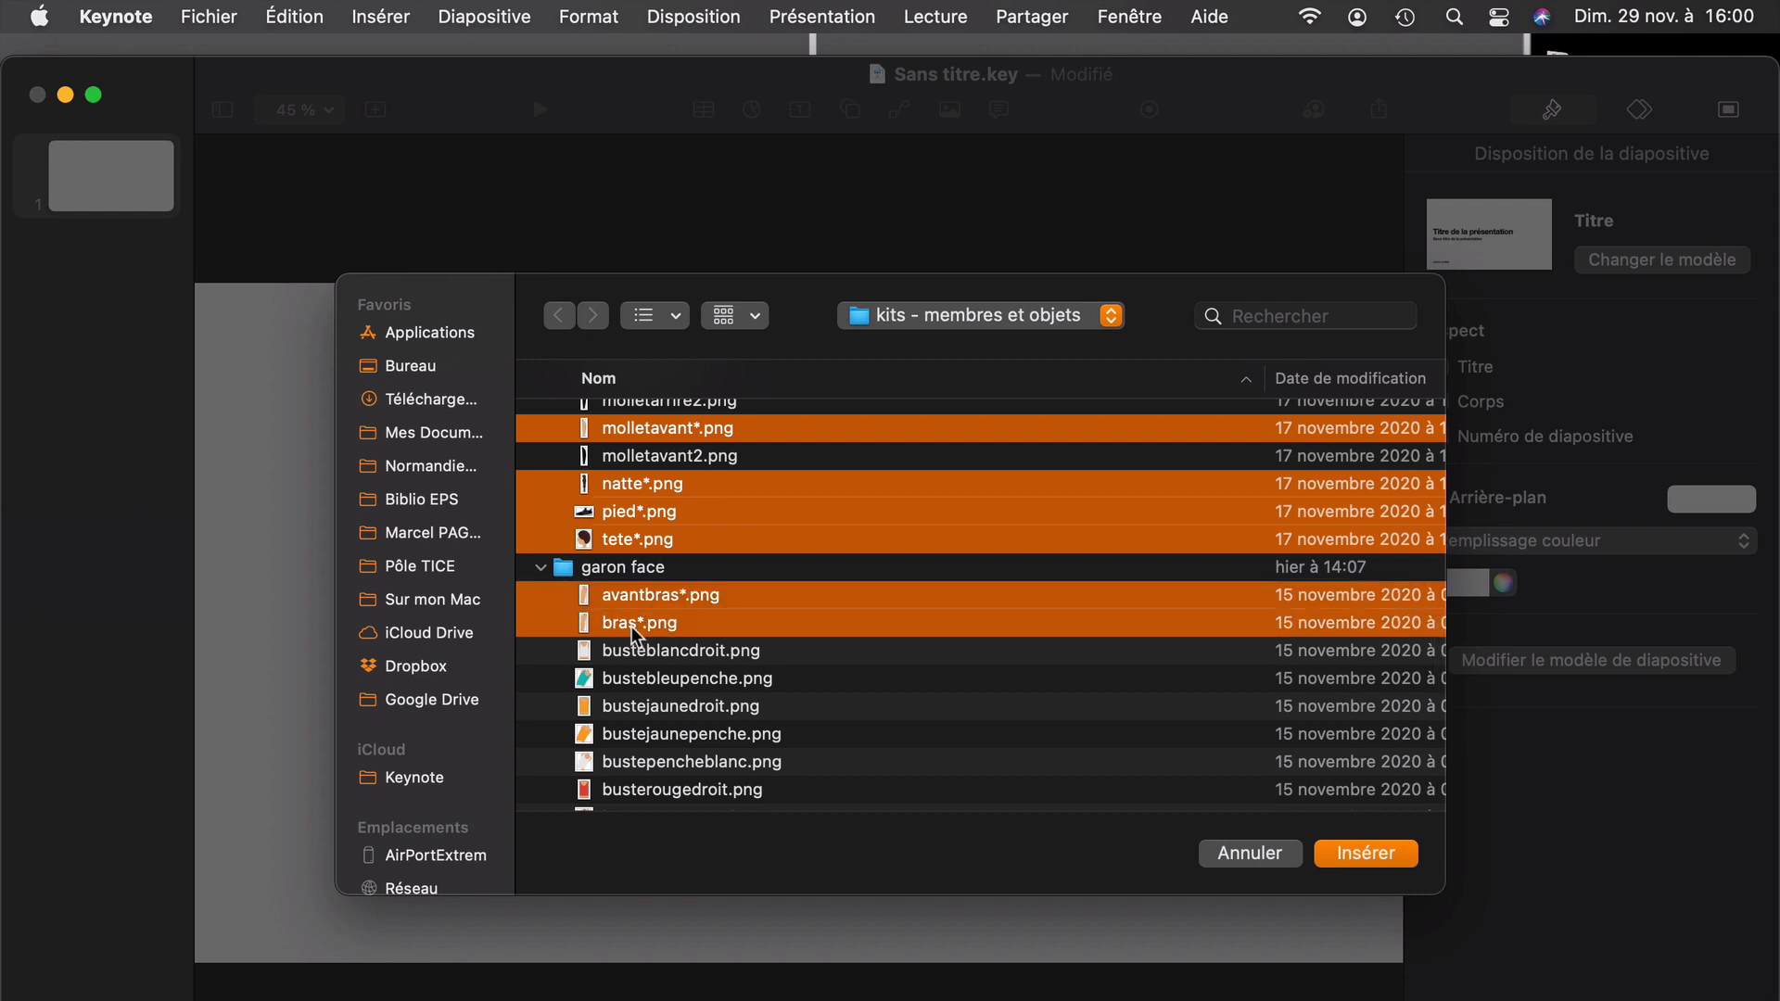
# Step: Add main3*.png from the garon profil folder to the selection and insert all selected images on the slide
pyautogui.scroll(-5, 631, 626)
pyautogui.scroll(-3, 632, 626)
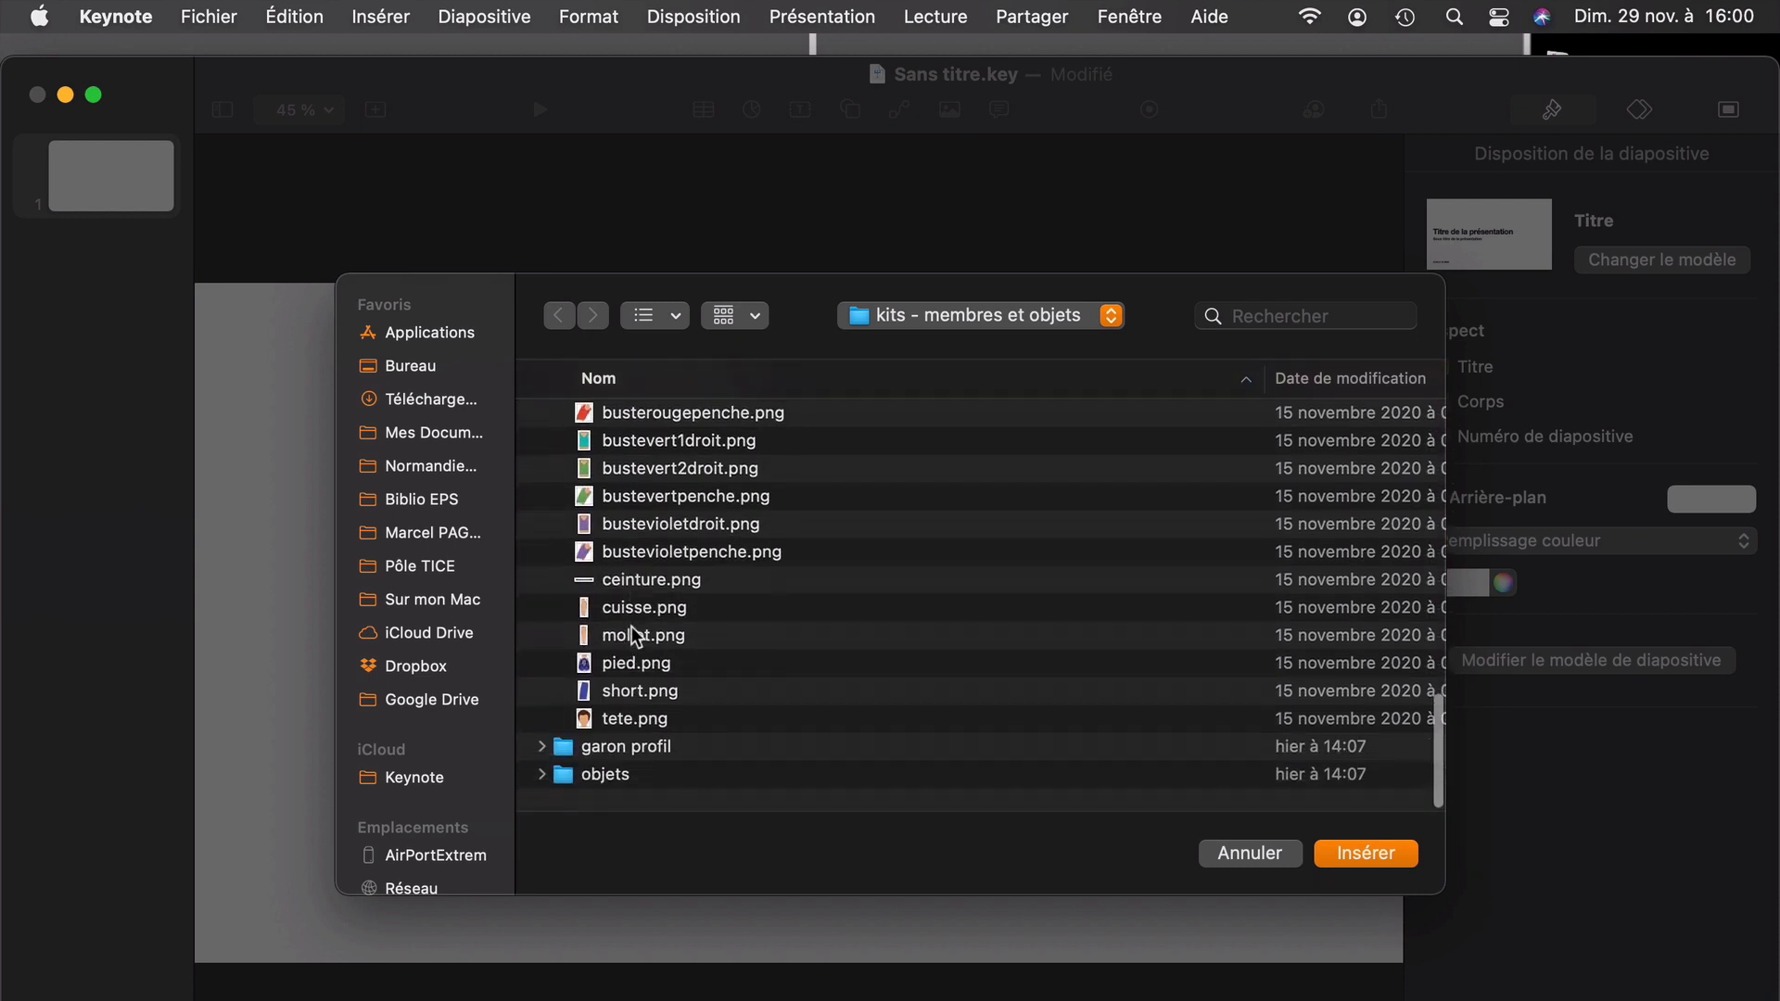
pyautogui.click(541, 755)
pyautogui.scroll(-6, 660, 660)
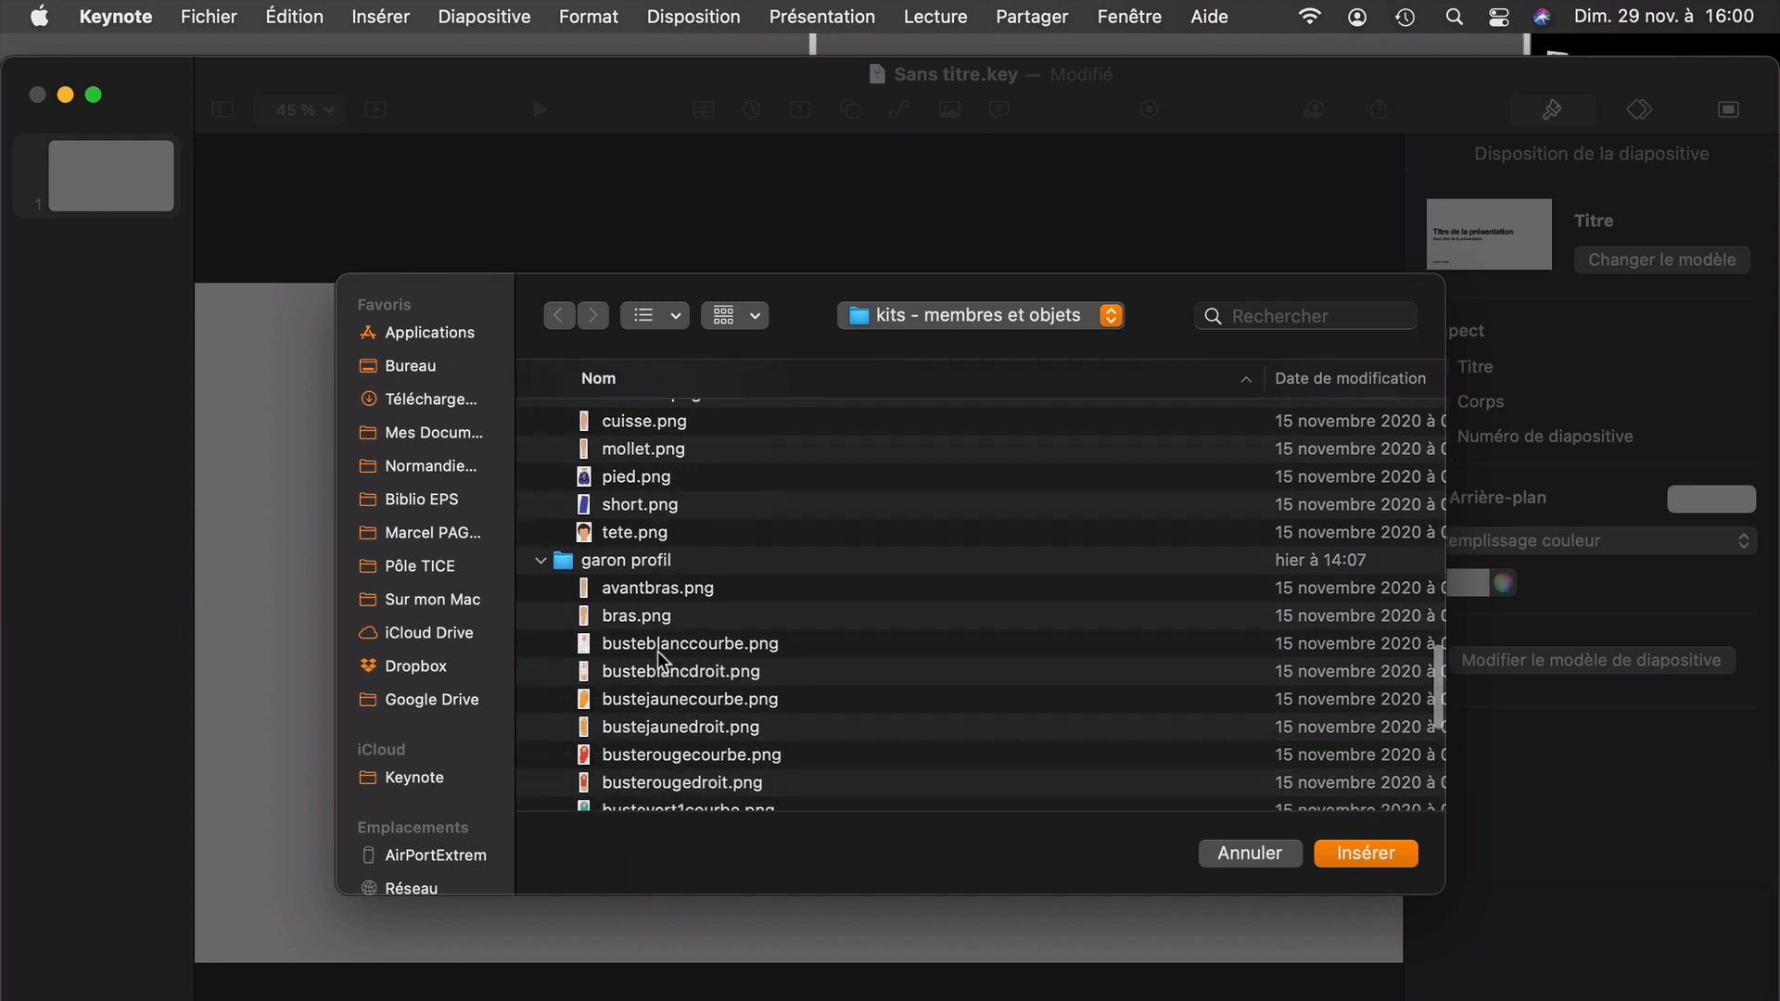
pyautogui.scroll(-8, 660, 660)
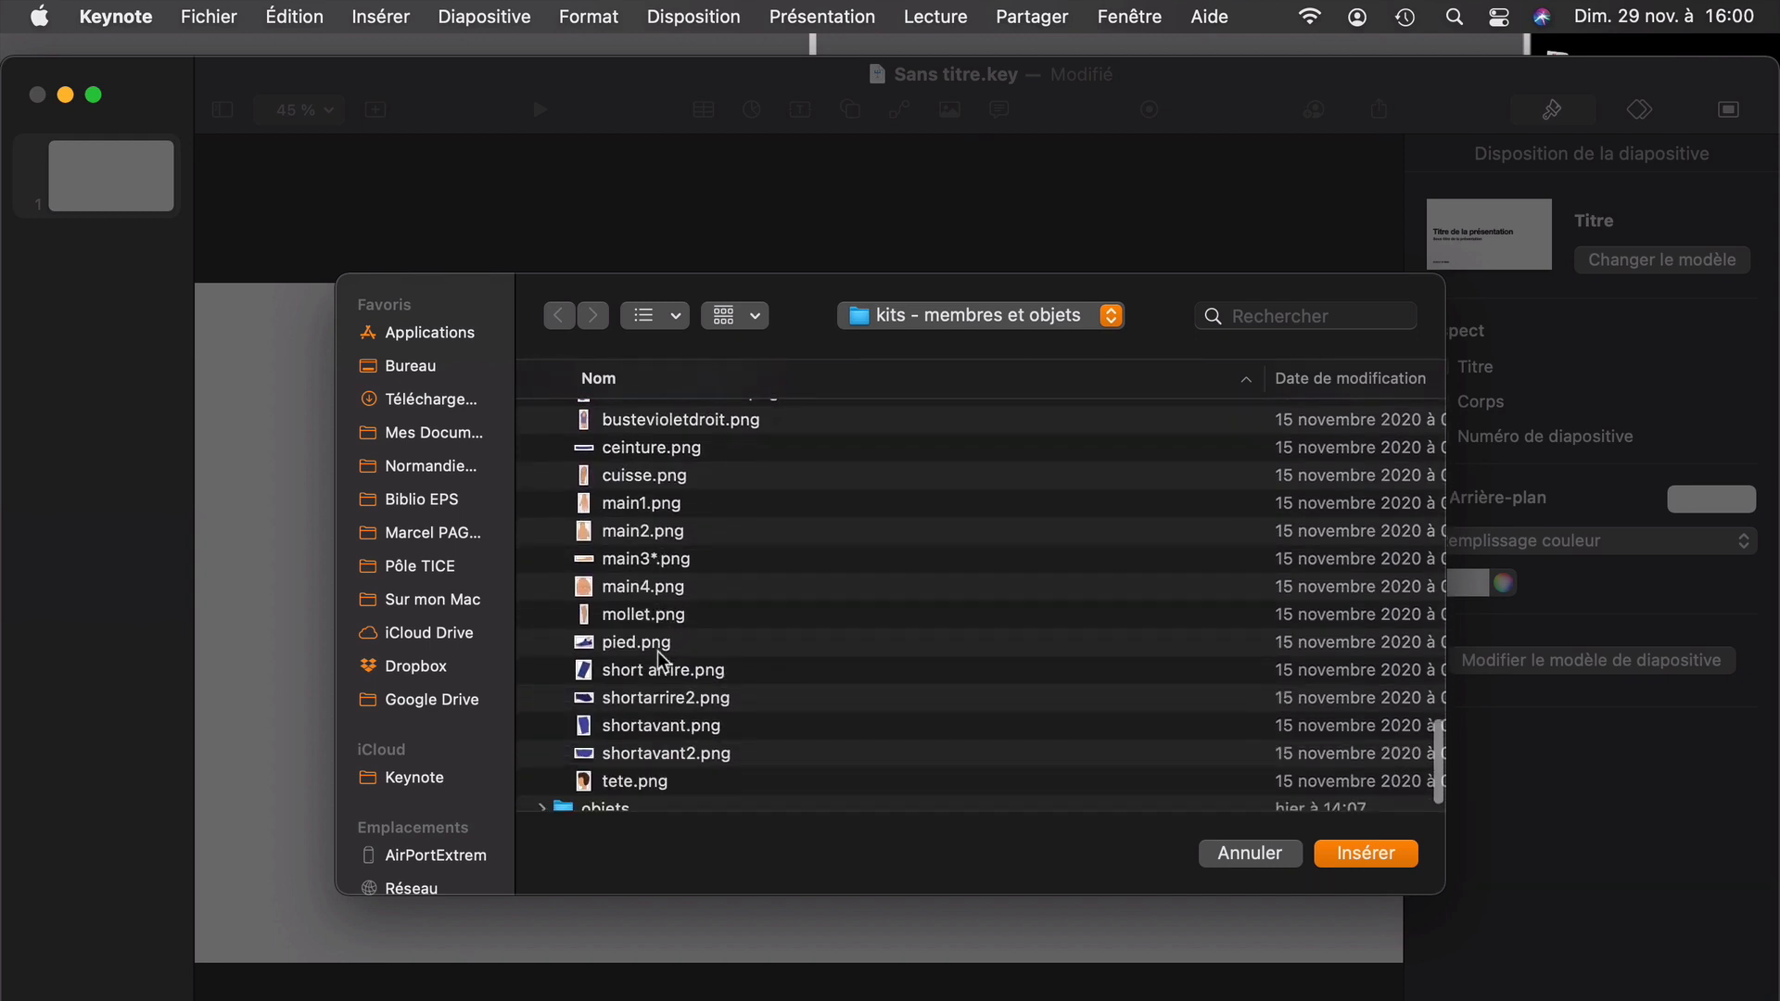
pyautogui.click(542, 782)
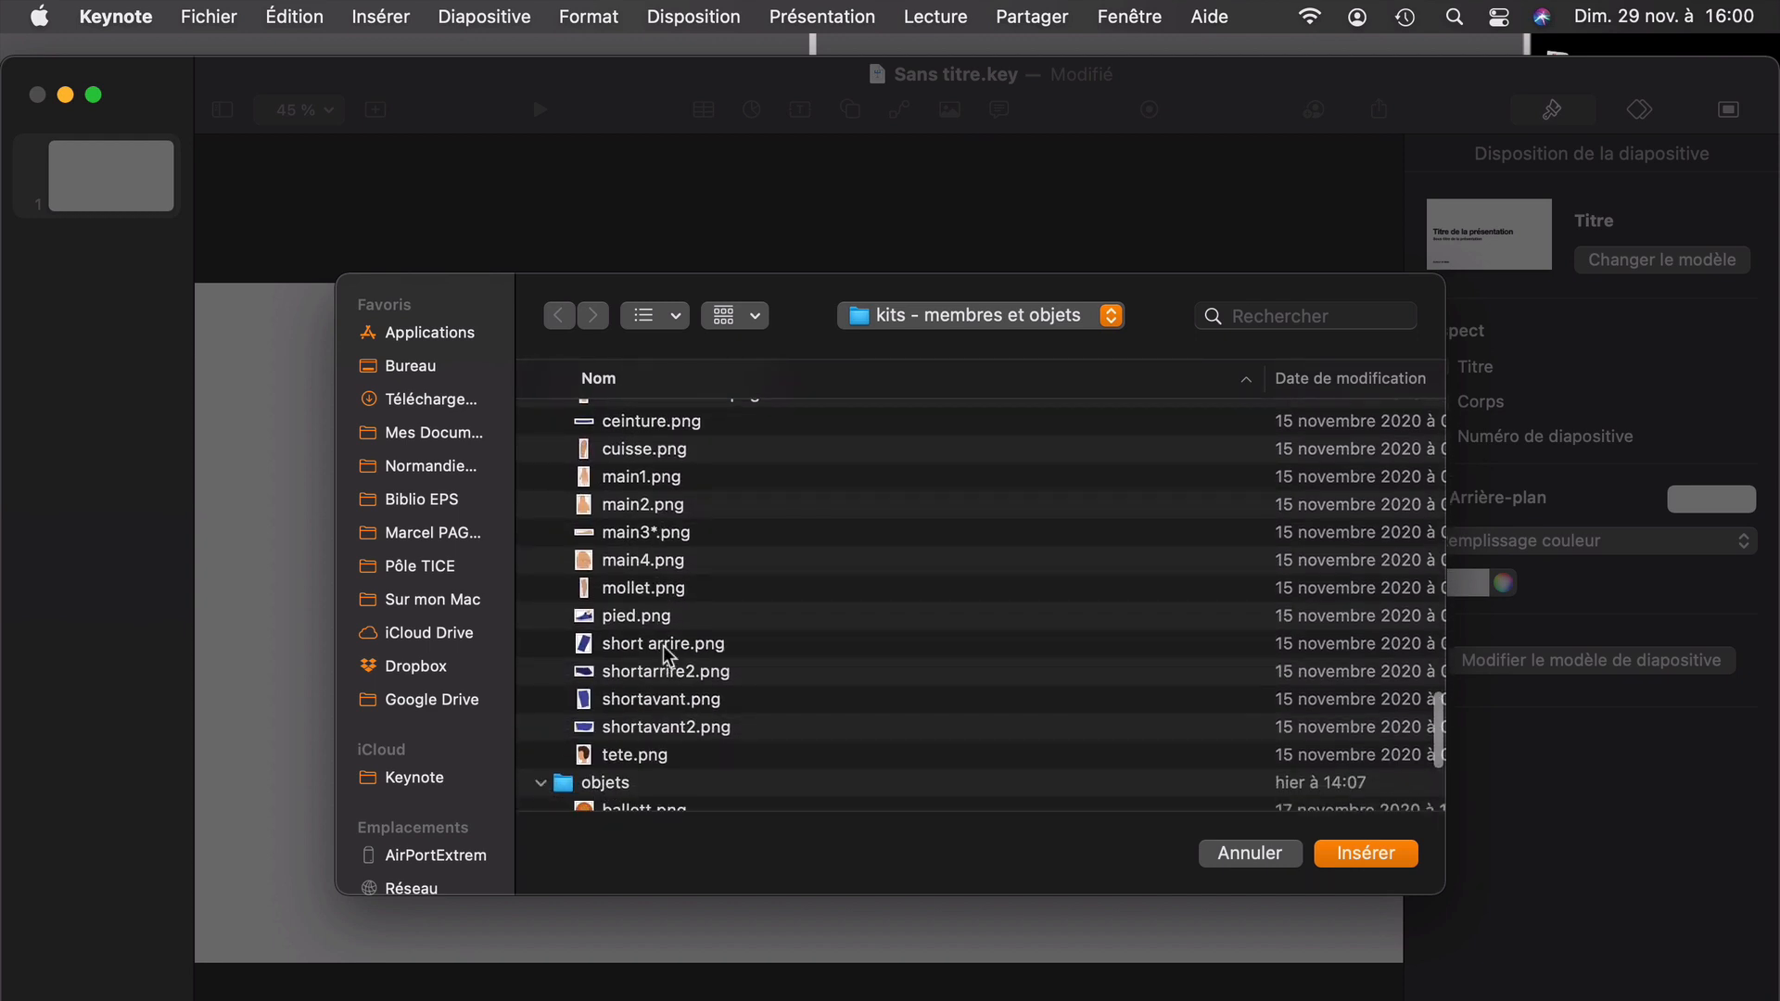
pyautogui.scroll(-6, 664, 653)
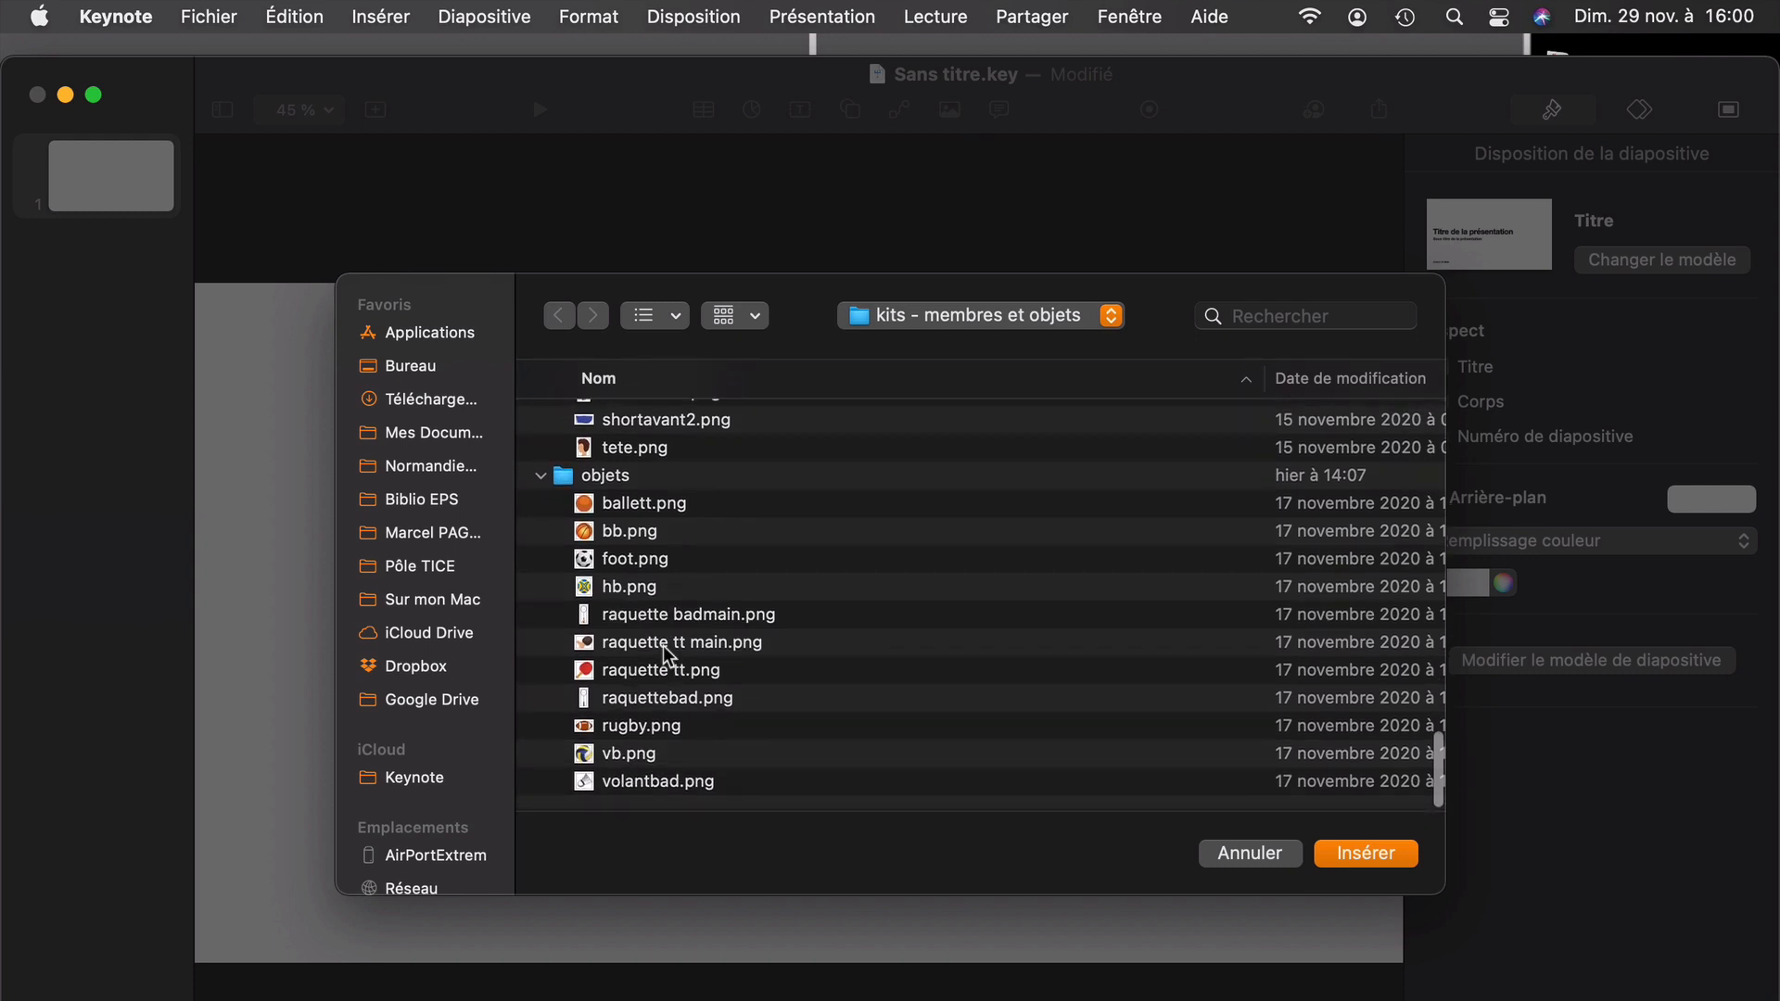
pyautogui.scroll(4, 664, 654)
pyautogui.scroll(5, 667, 653)
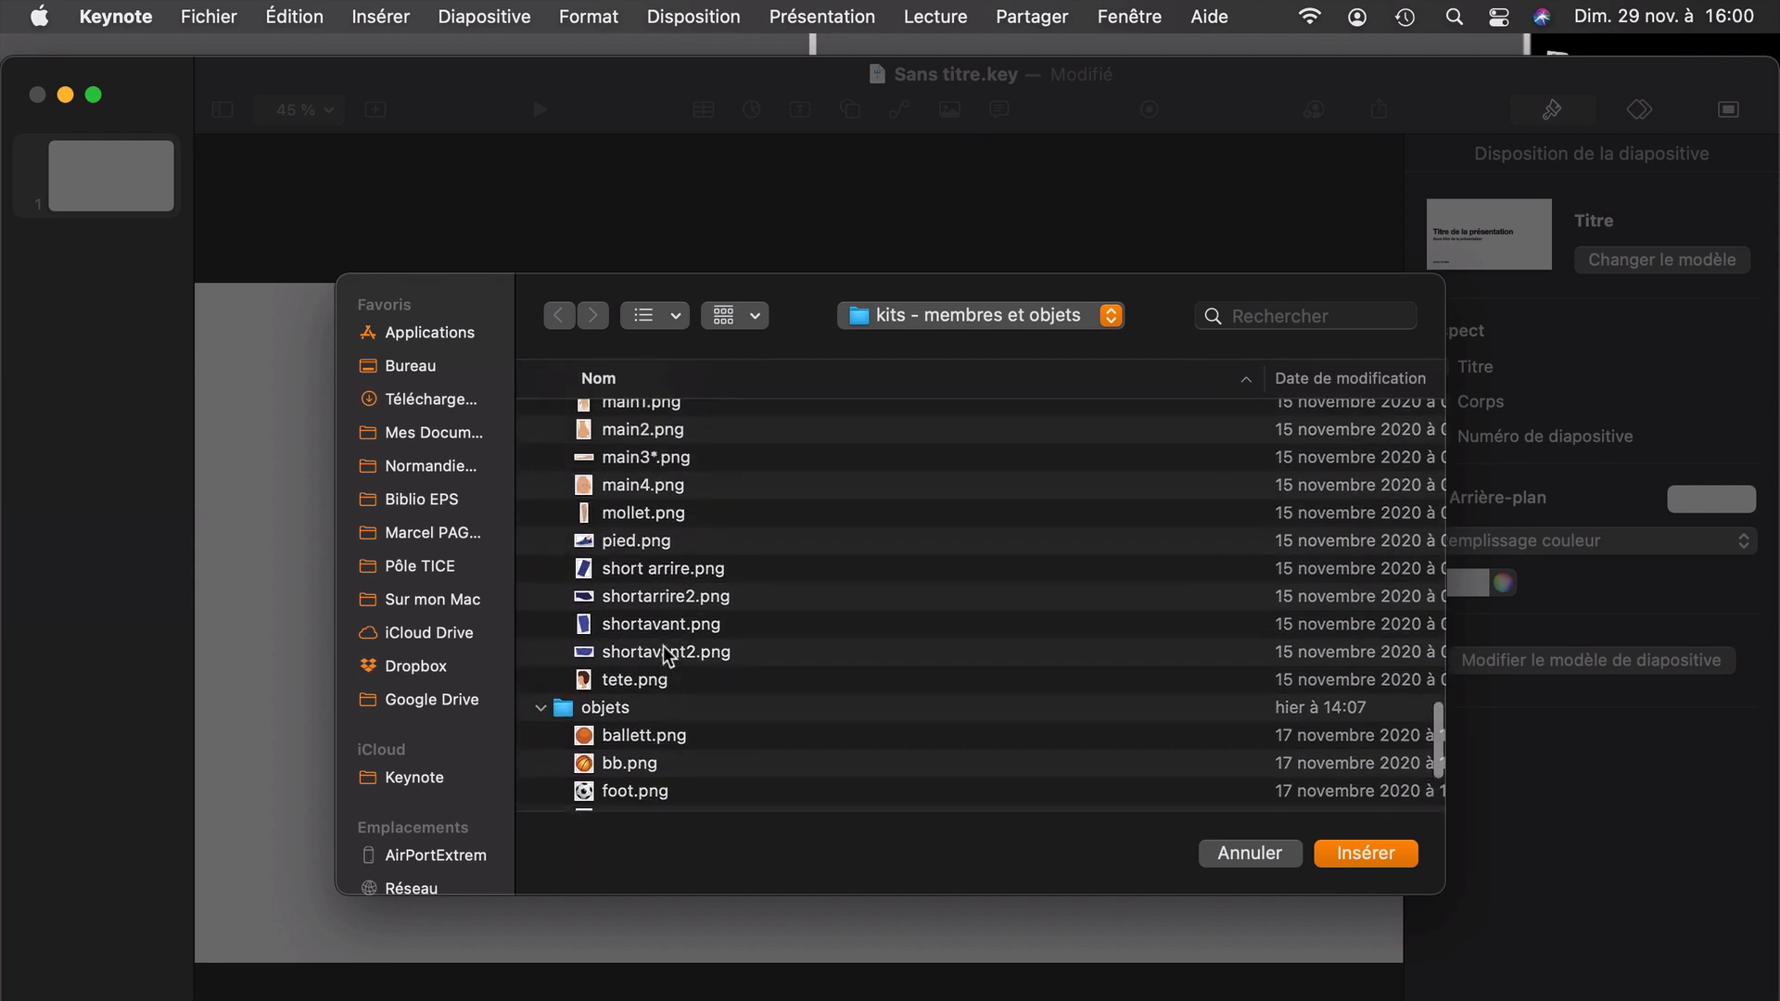
pyautogui.click(635, 582)
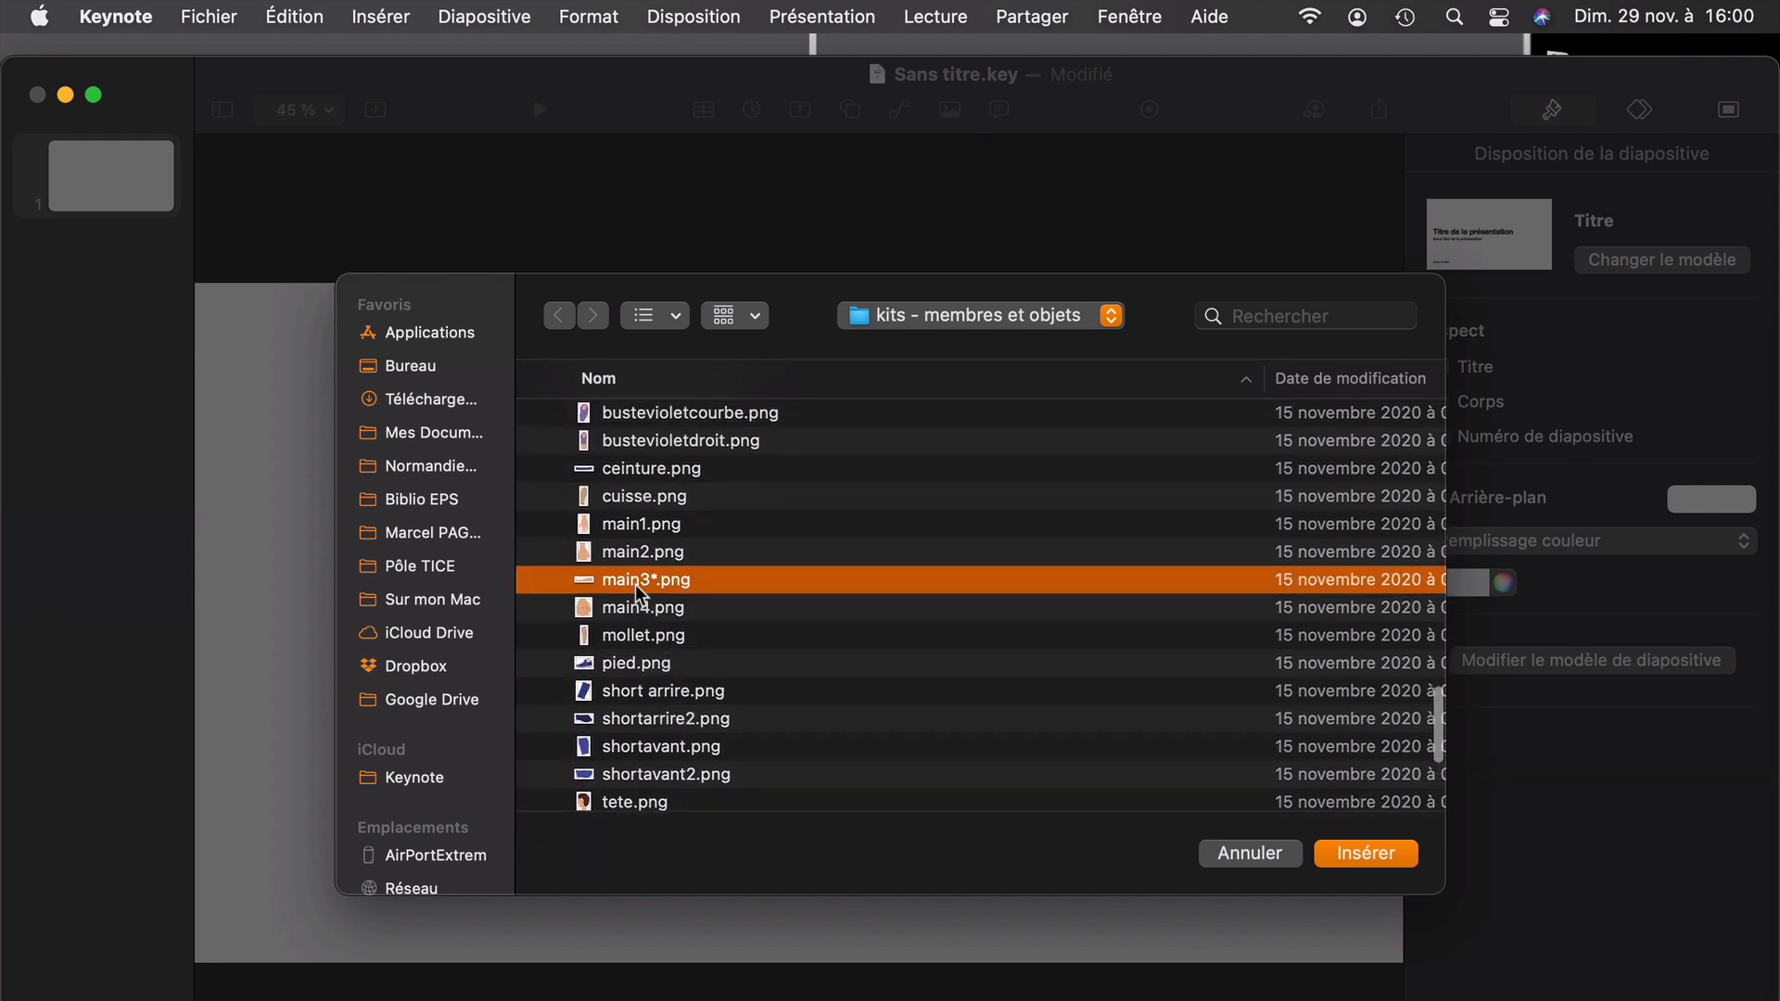
pyautogui.click(1342, 840)
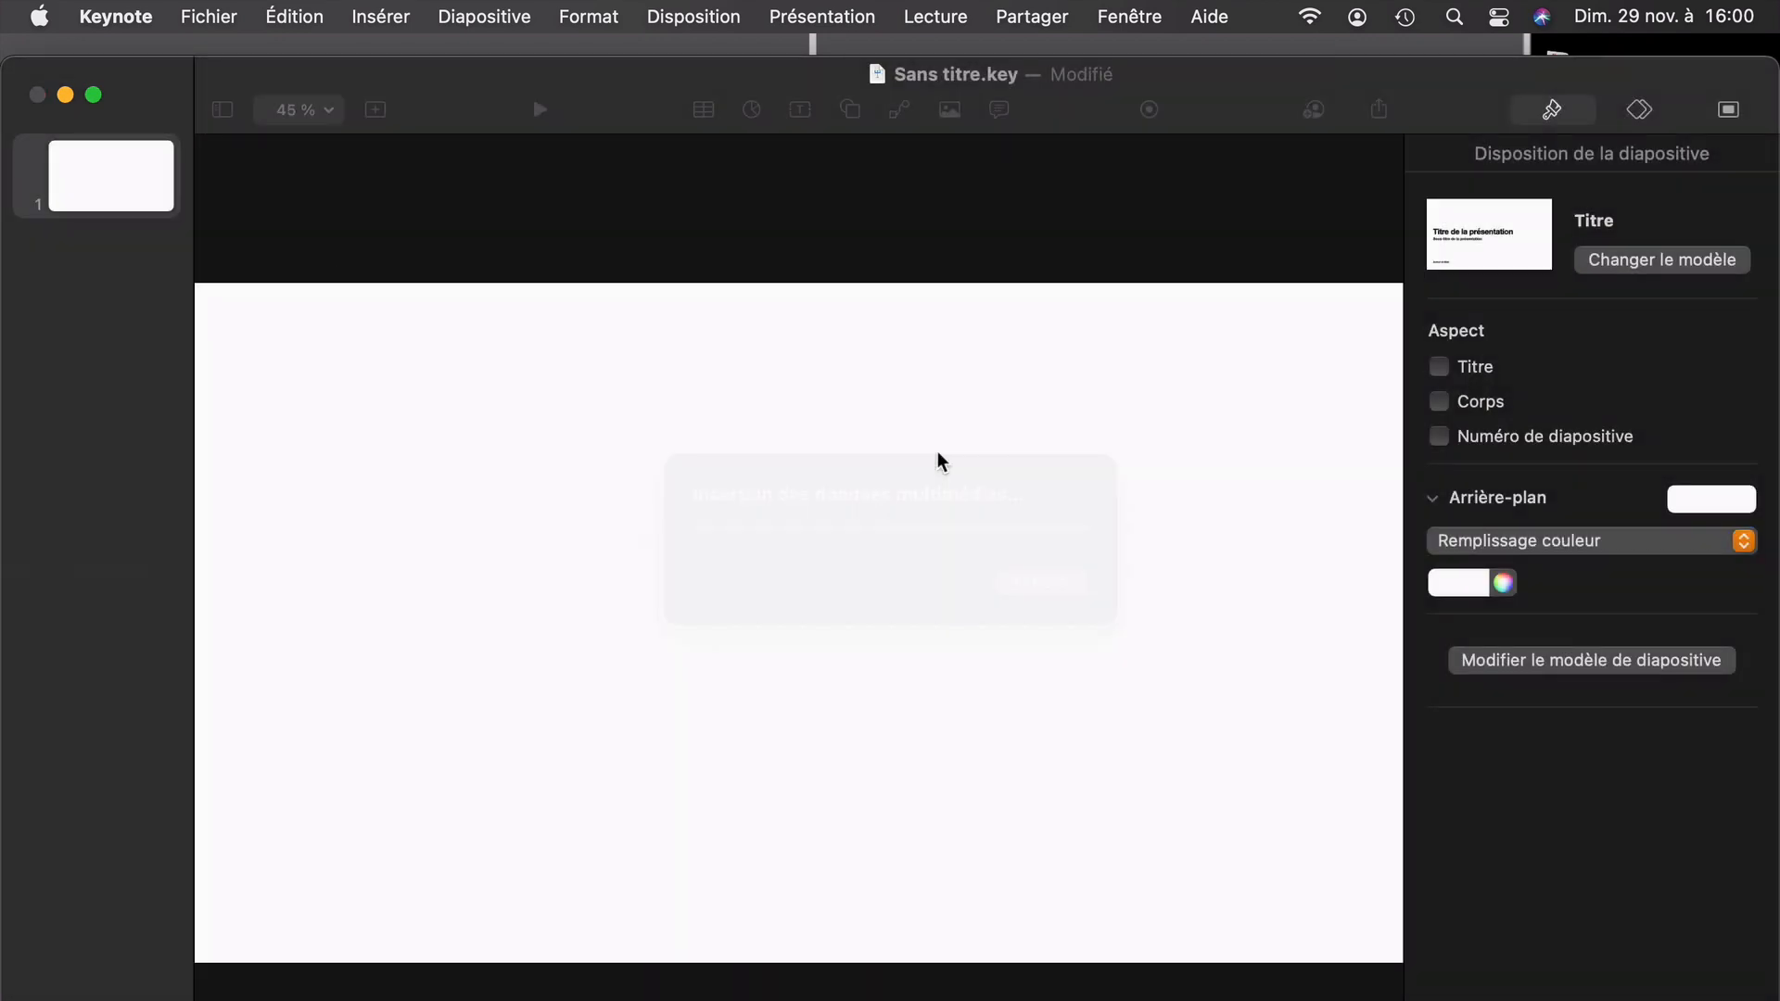
# Step: Move the red torso out of the image pile, place the head on its neck and send the head to the back
pyautogui.click(938, 498)
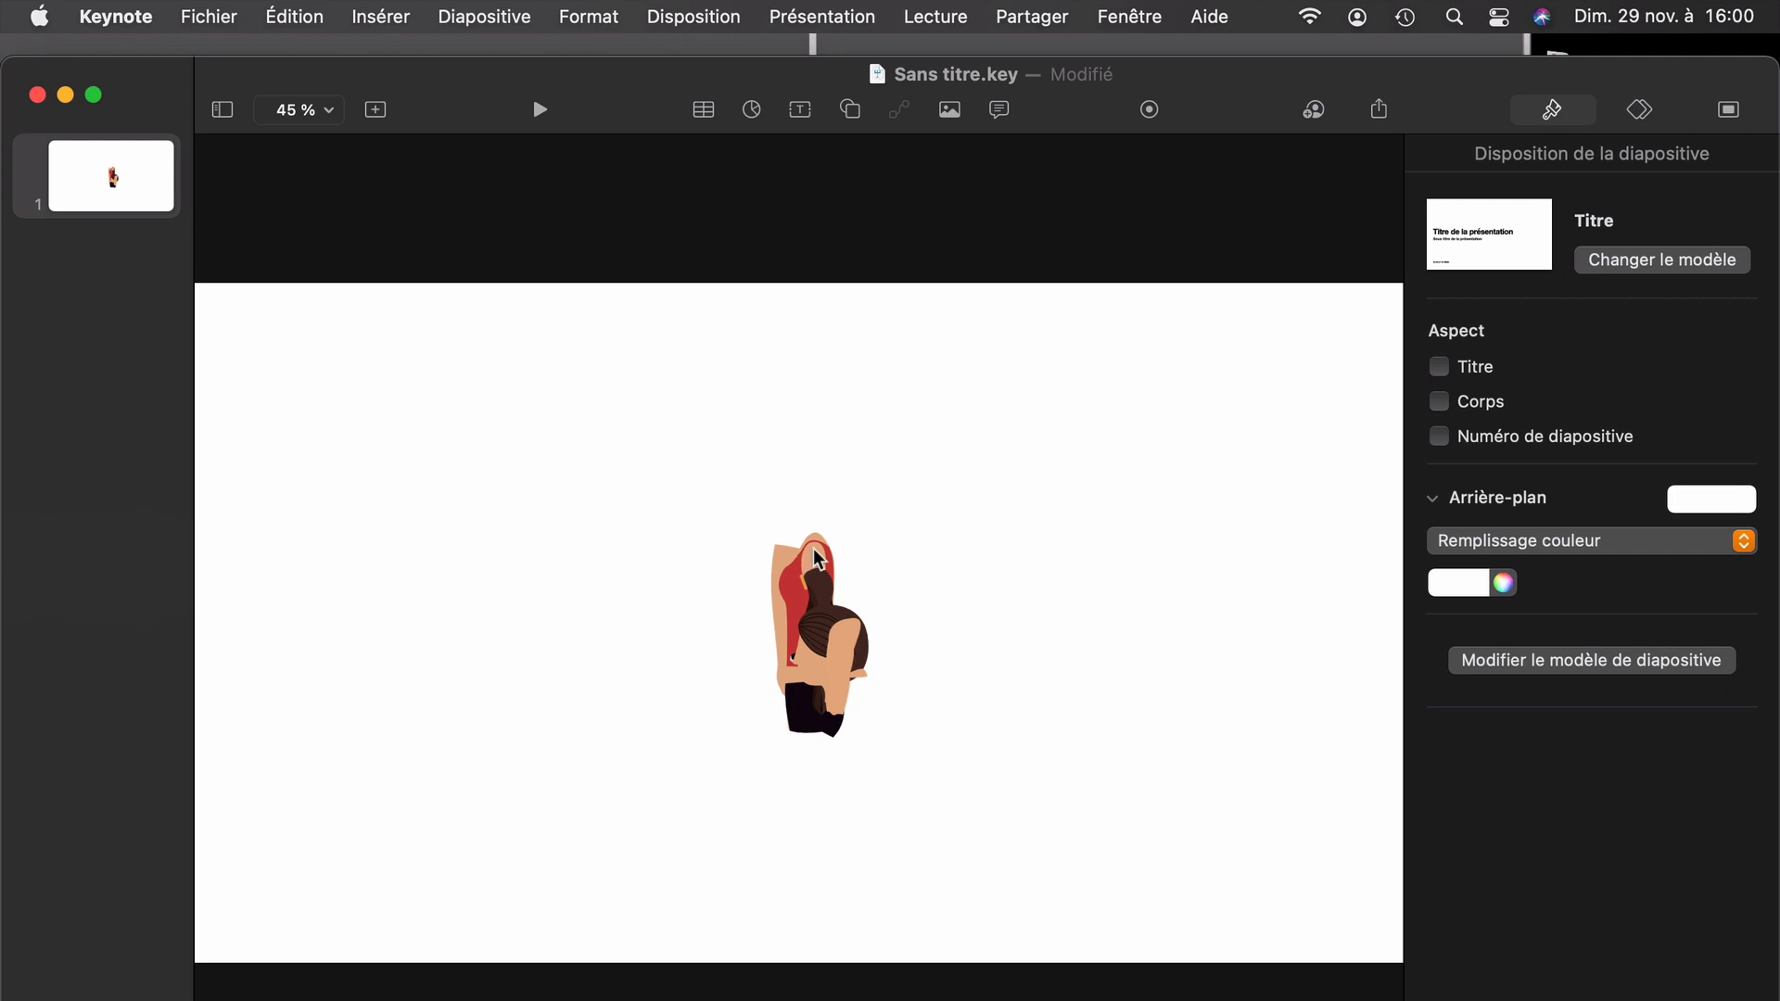
pyautogui.moveTo(799, 553); pyautogui.dragTo(570, 476)
pyautogui.moveTo(843, 631); pyautogui.dragTo(586, 394)
pyautogui.rightClick(586, 394)
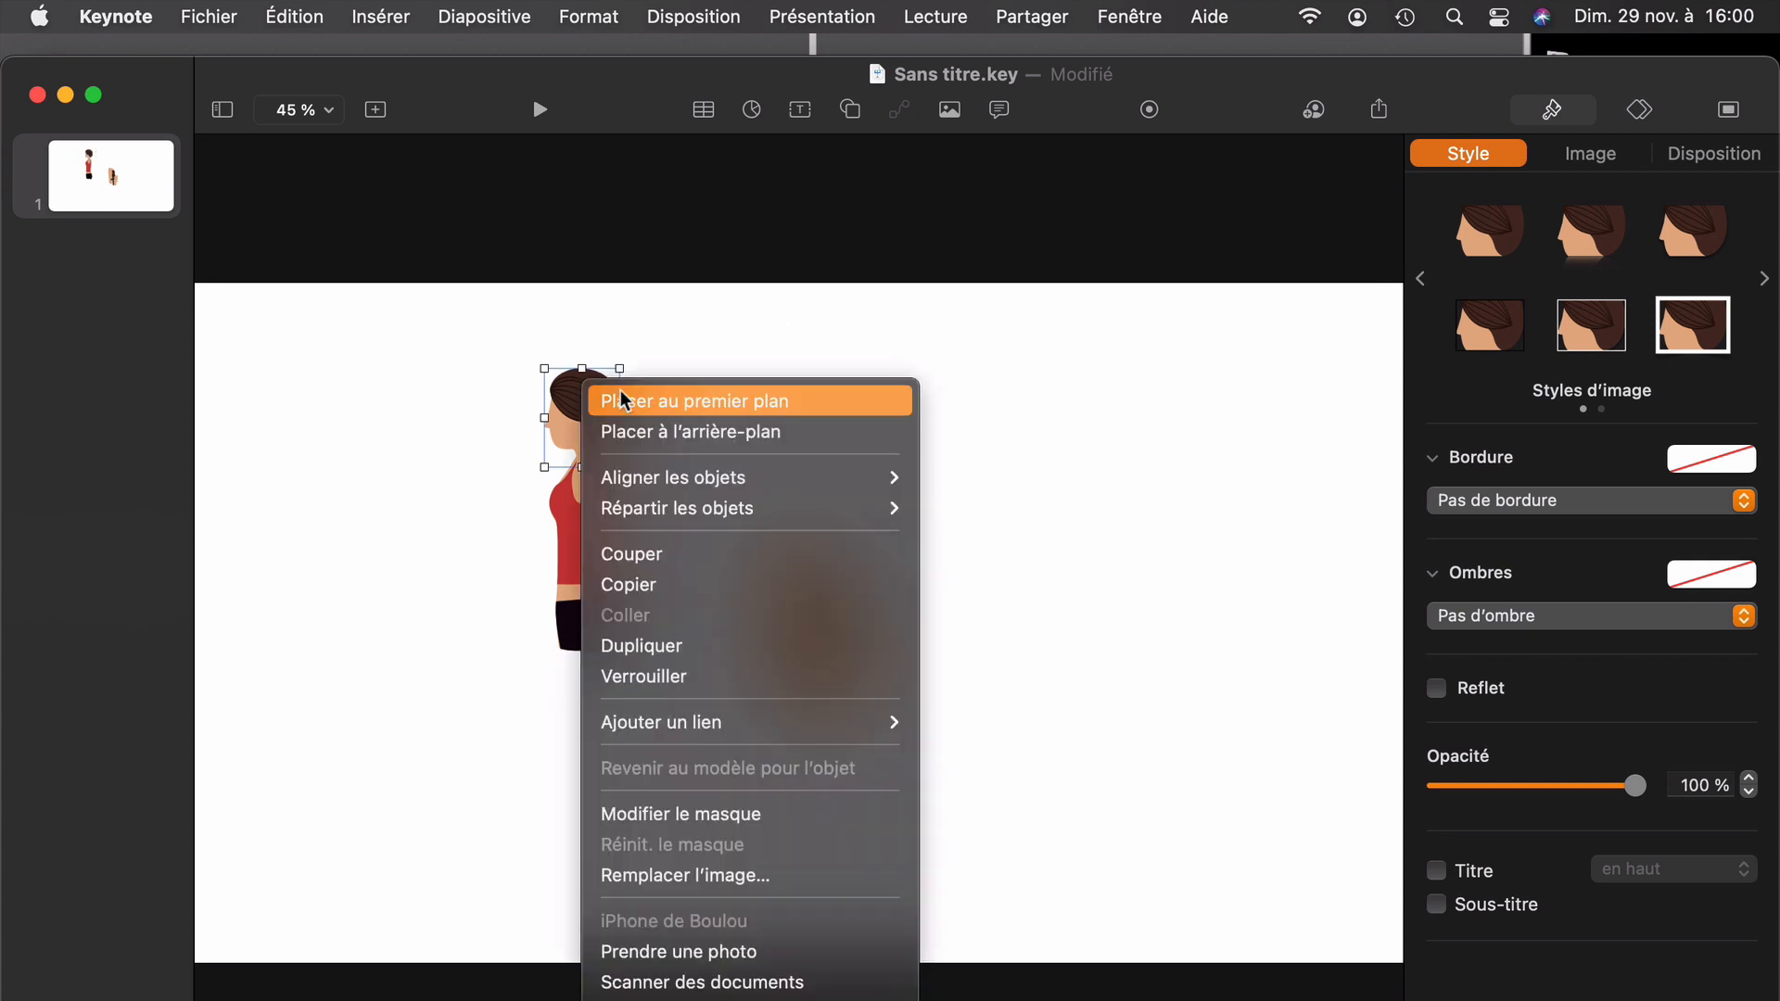
pyautogui.click(632, 434)
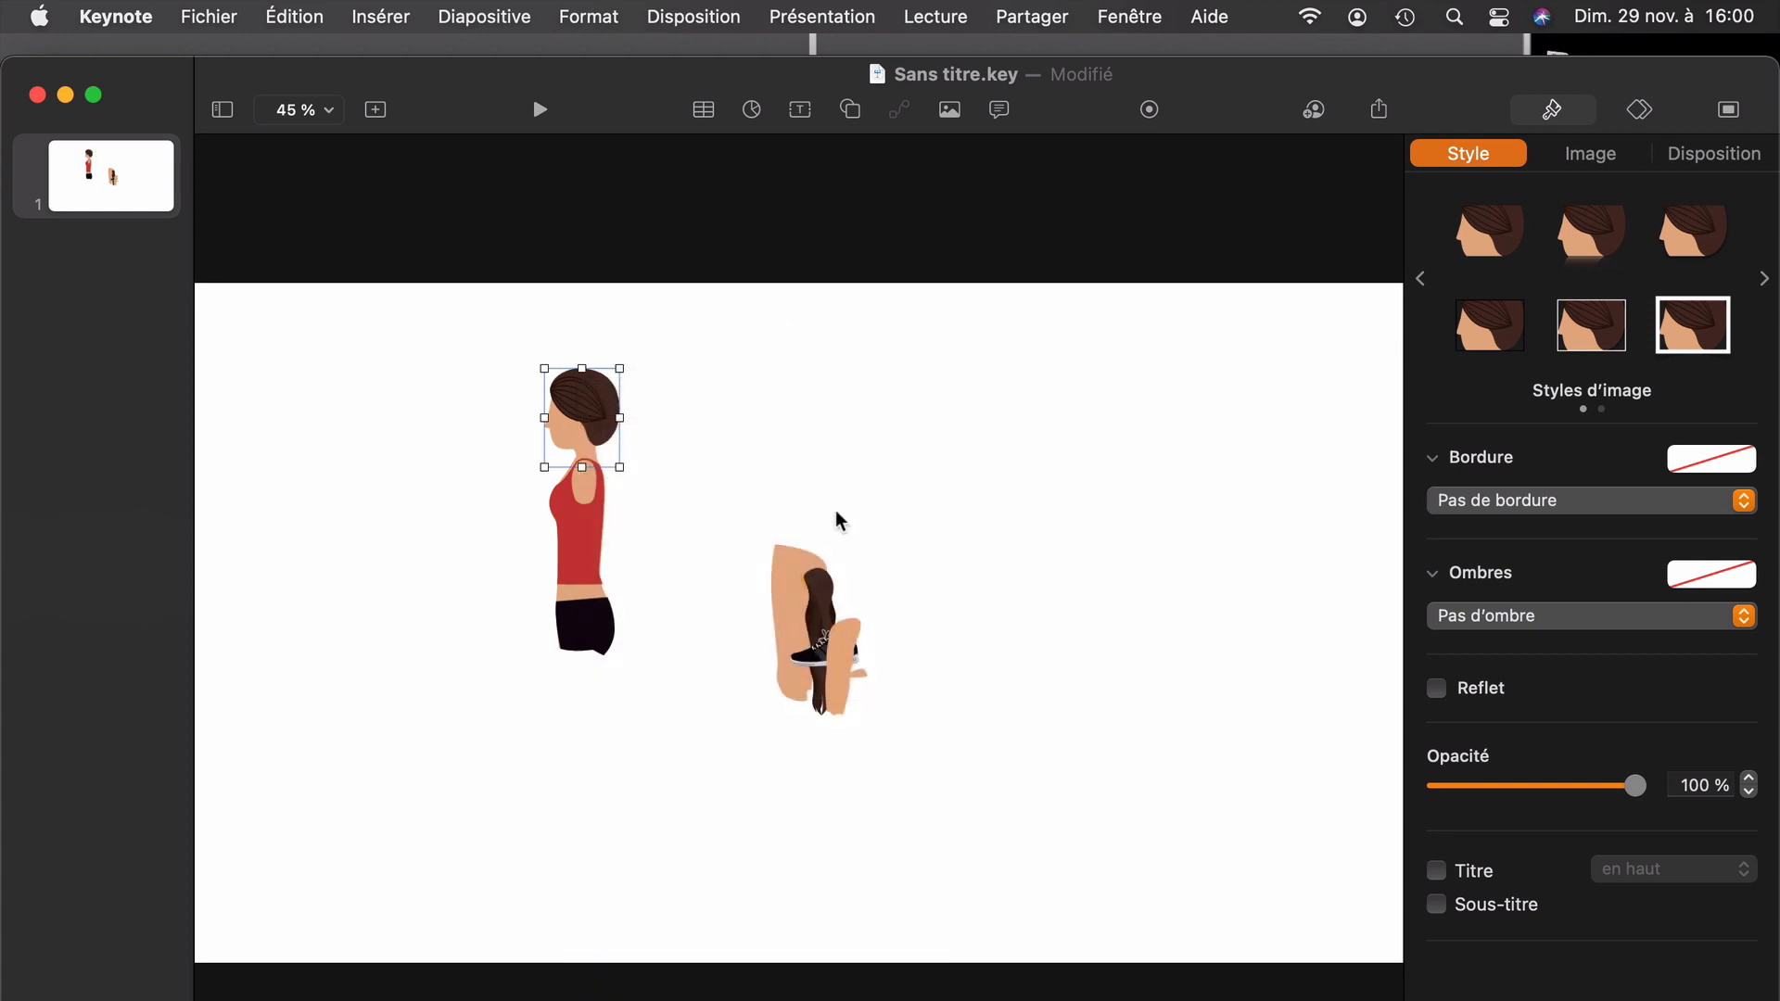
# Step: Place the thigh under the black shorts, shrink it to fit the hips and align it with the body
pyautogui.moveTo(787, 595); pyautogui.dragTo(578, 681)
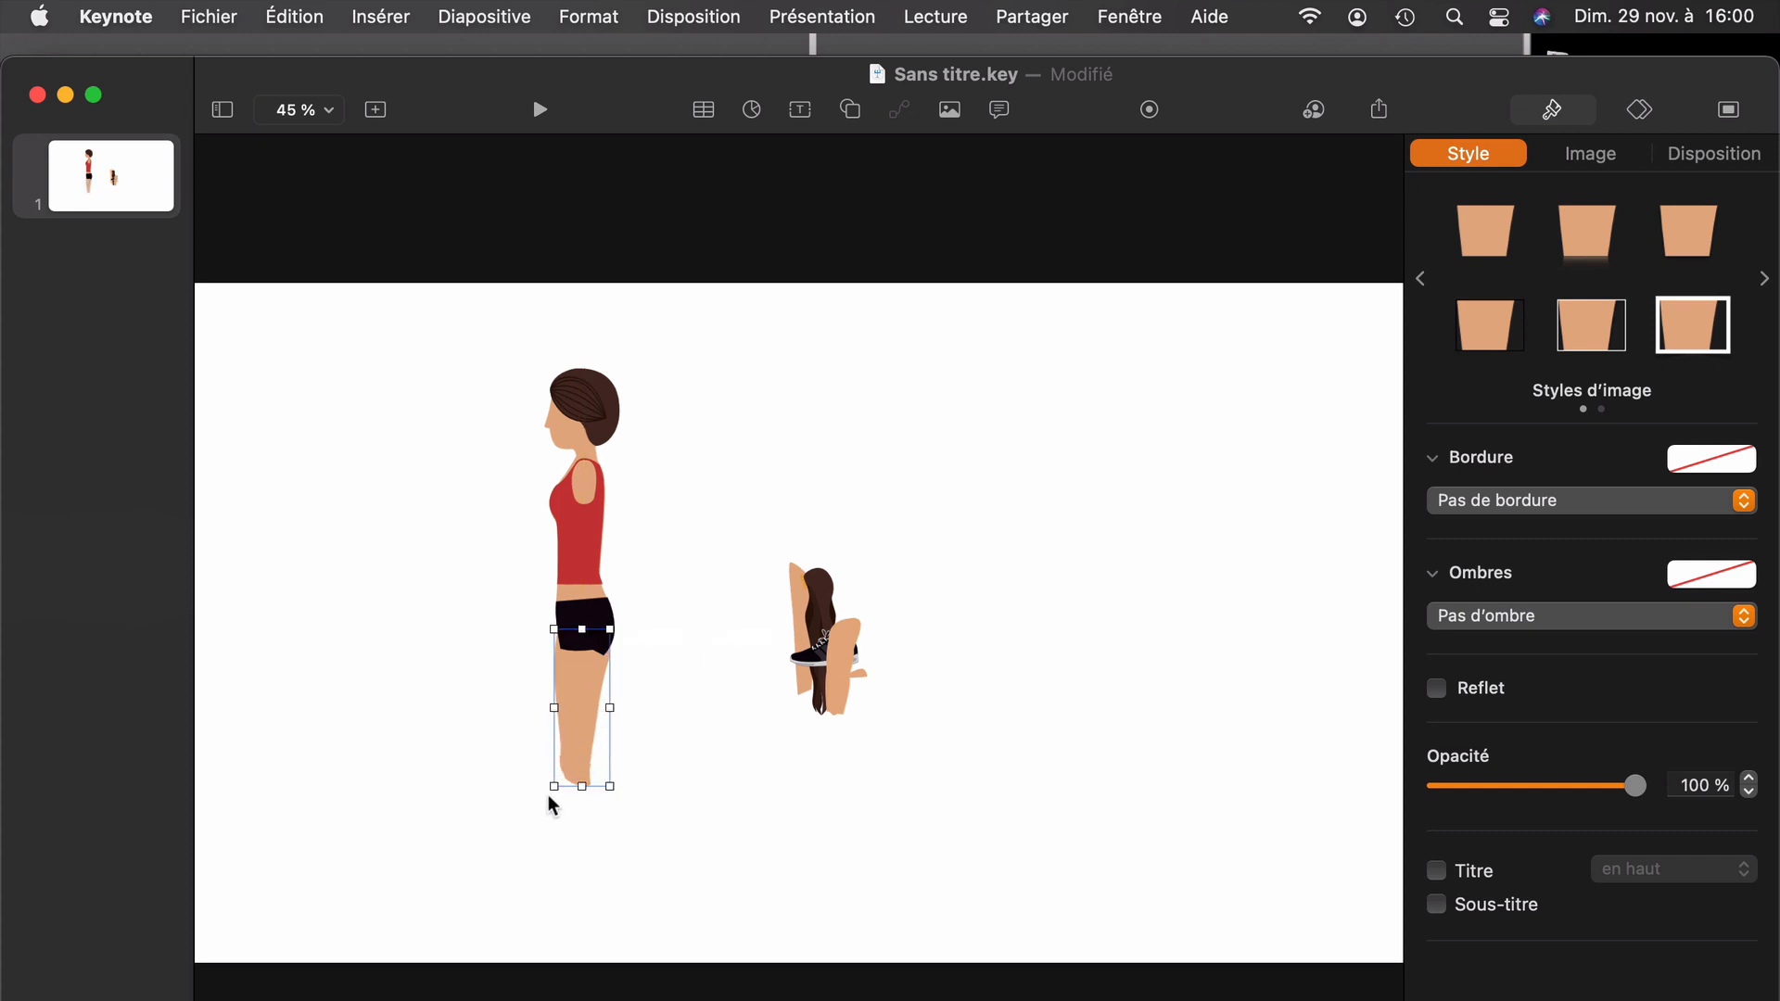
pyautogui.moveTo(554, 786); pyautogui.dragTo(556, 762)
pyautogui.click(578, 683)
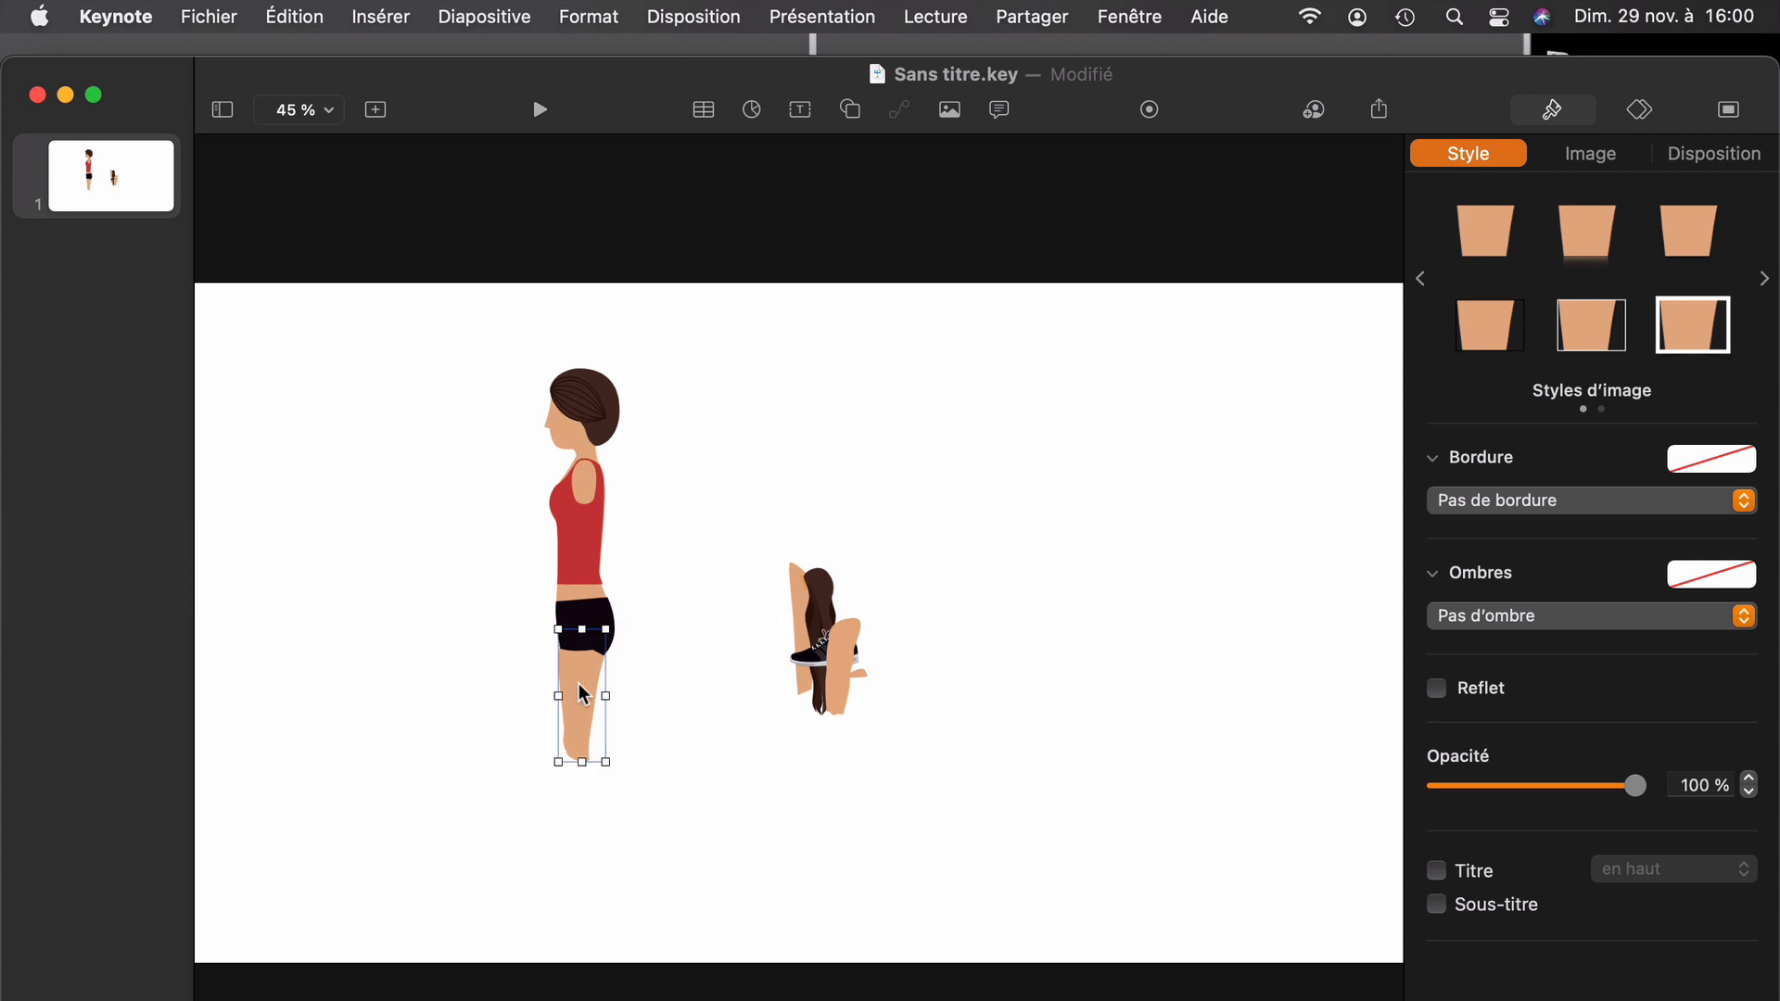
pyautogui.scroll(5, 579, 682)
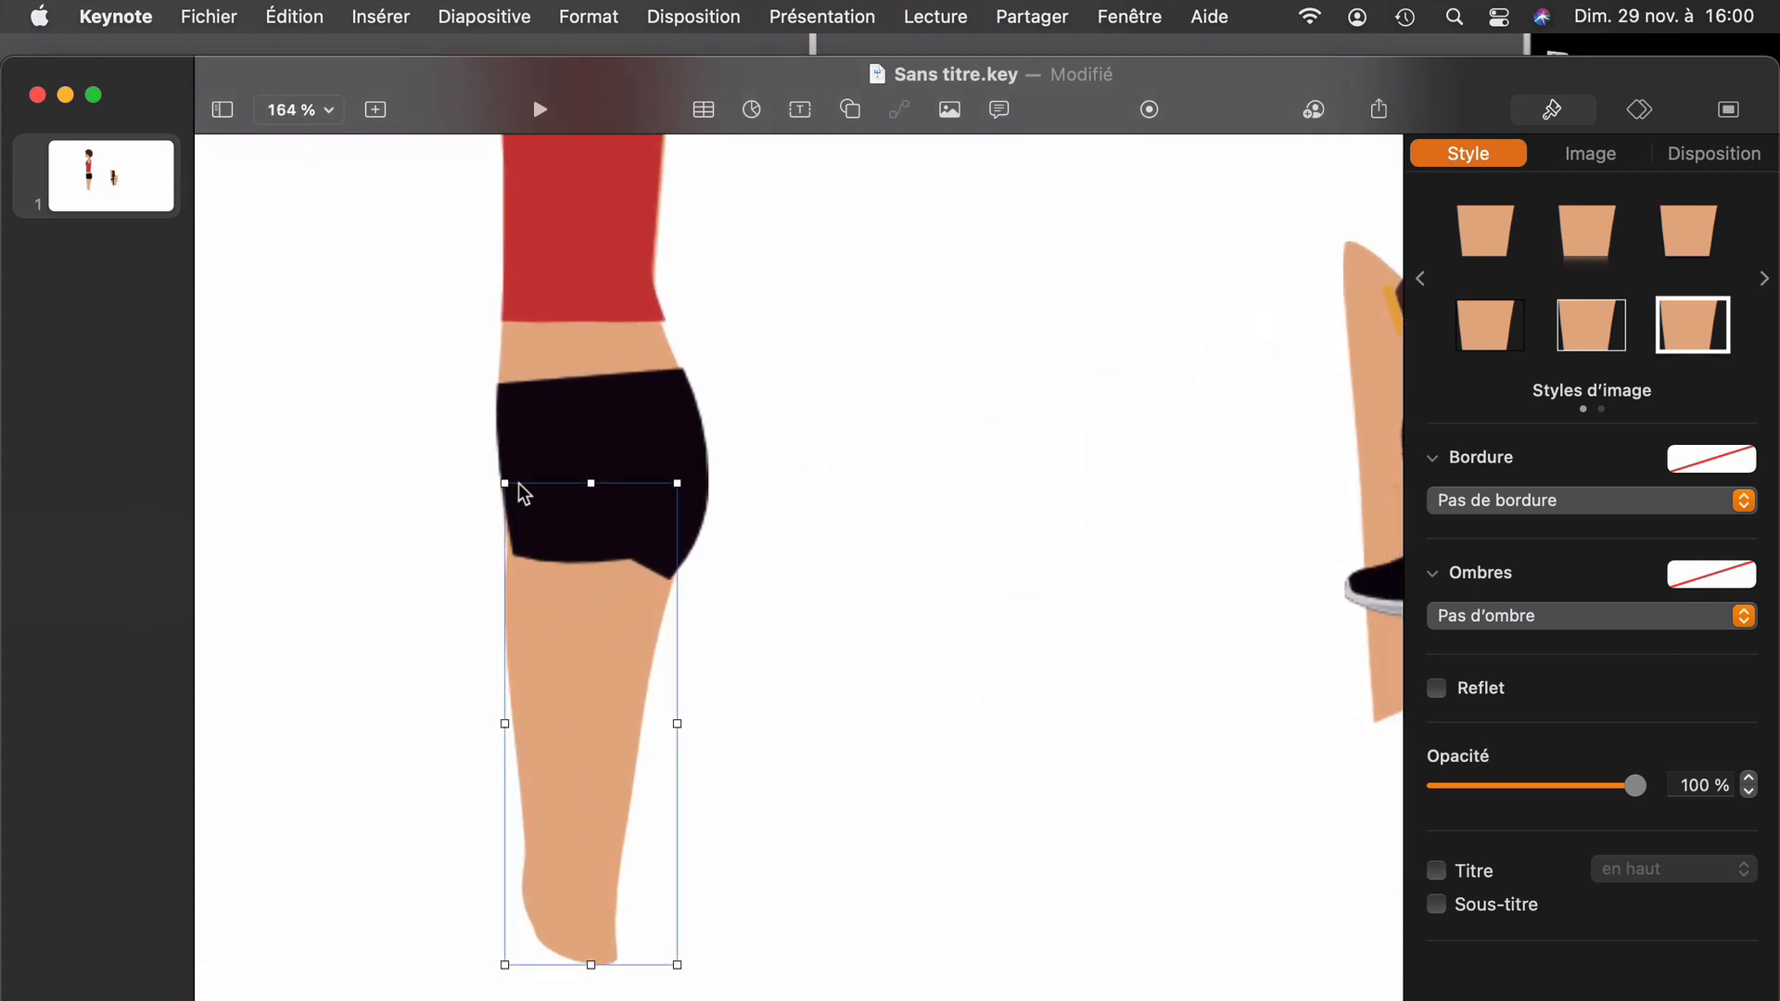
pyautogui.moveTo(505, 483); pyautogui.dragTo(519, 507)
pyautogui.click(570, 616)
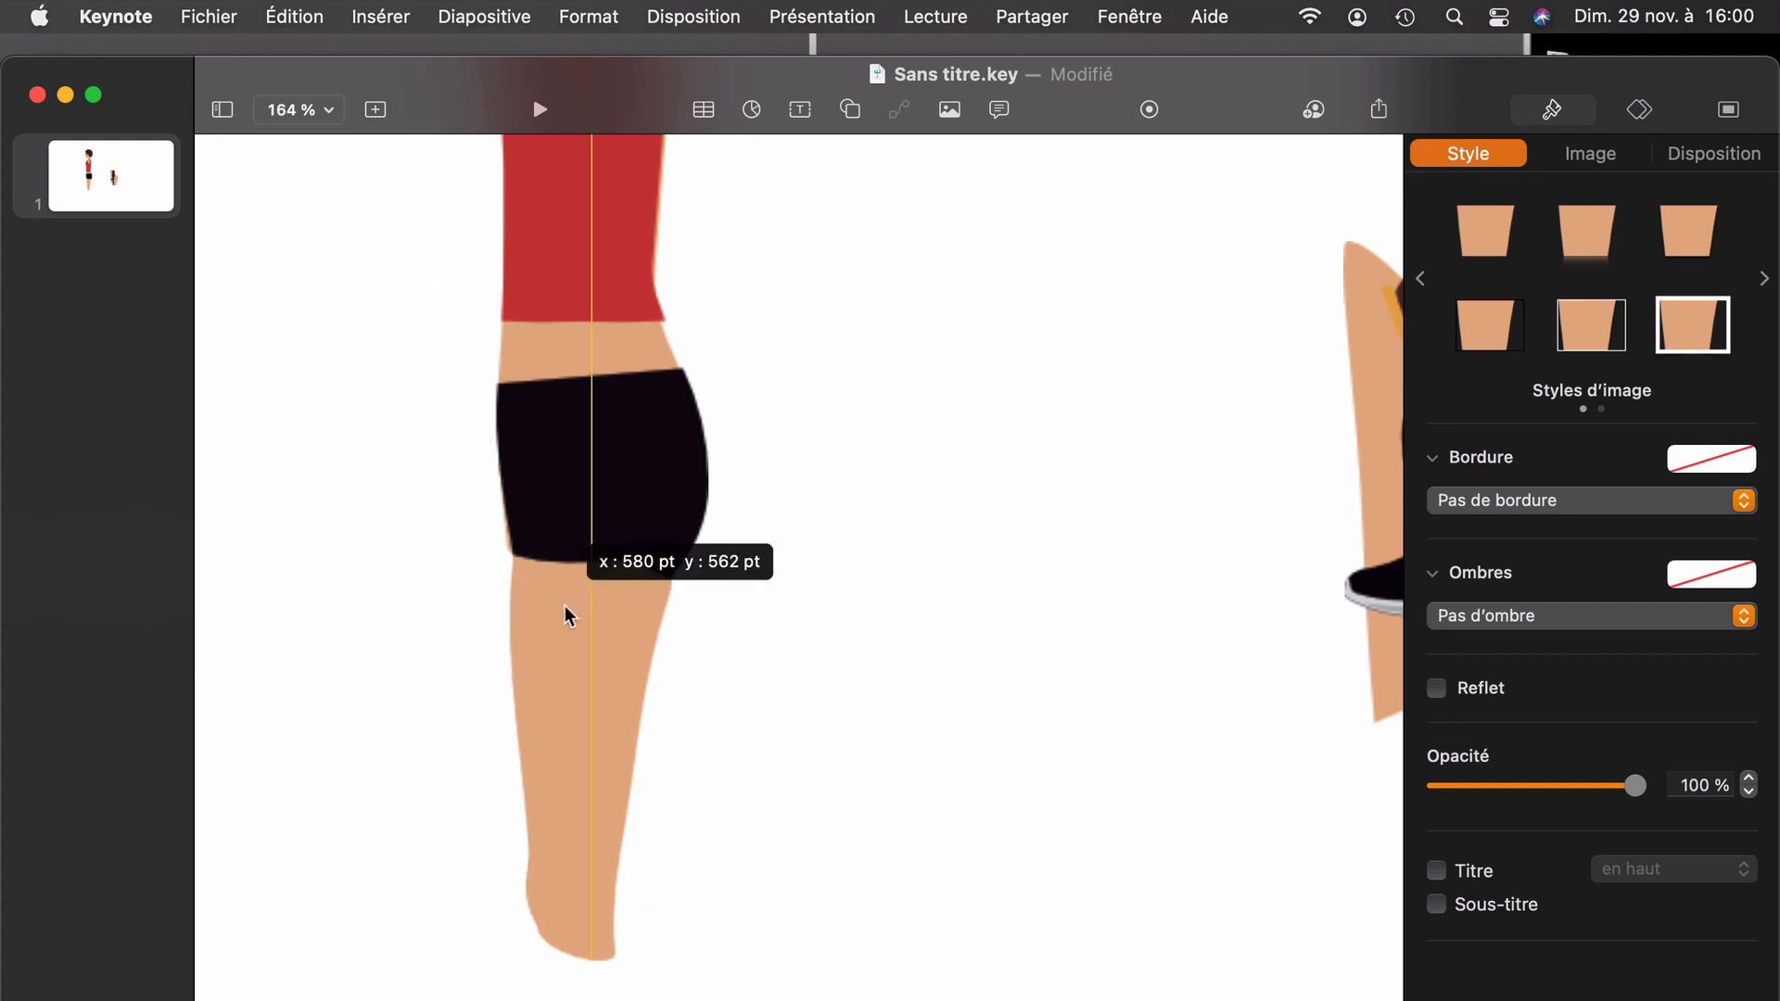
pyautogui.click(861, 545)
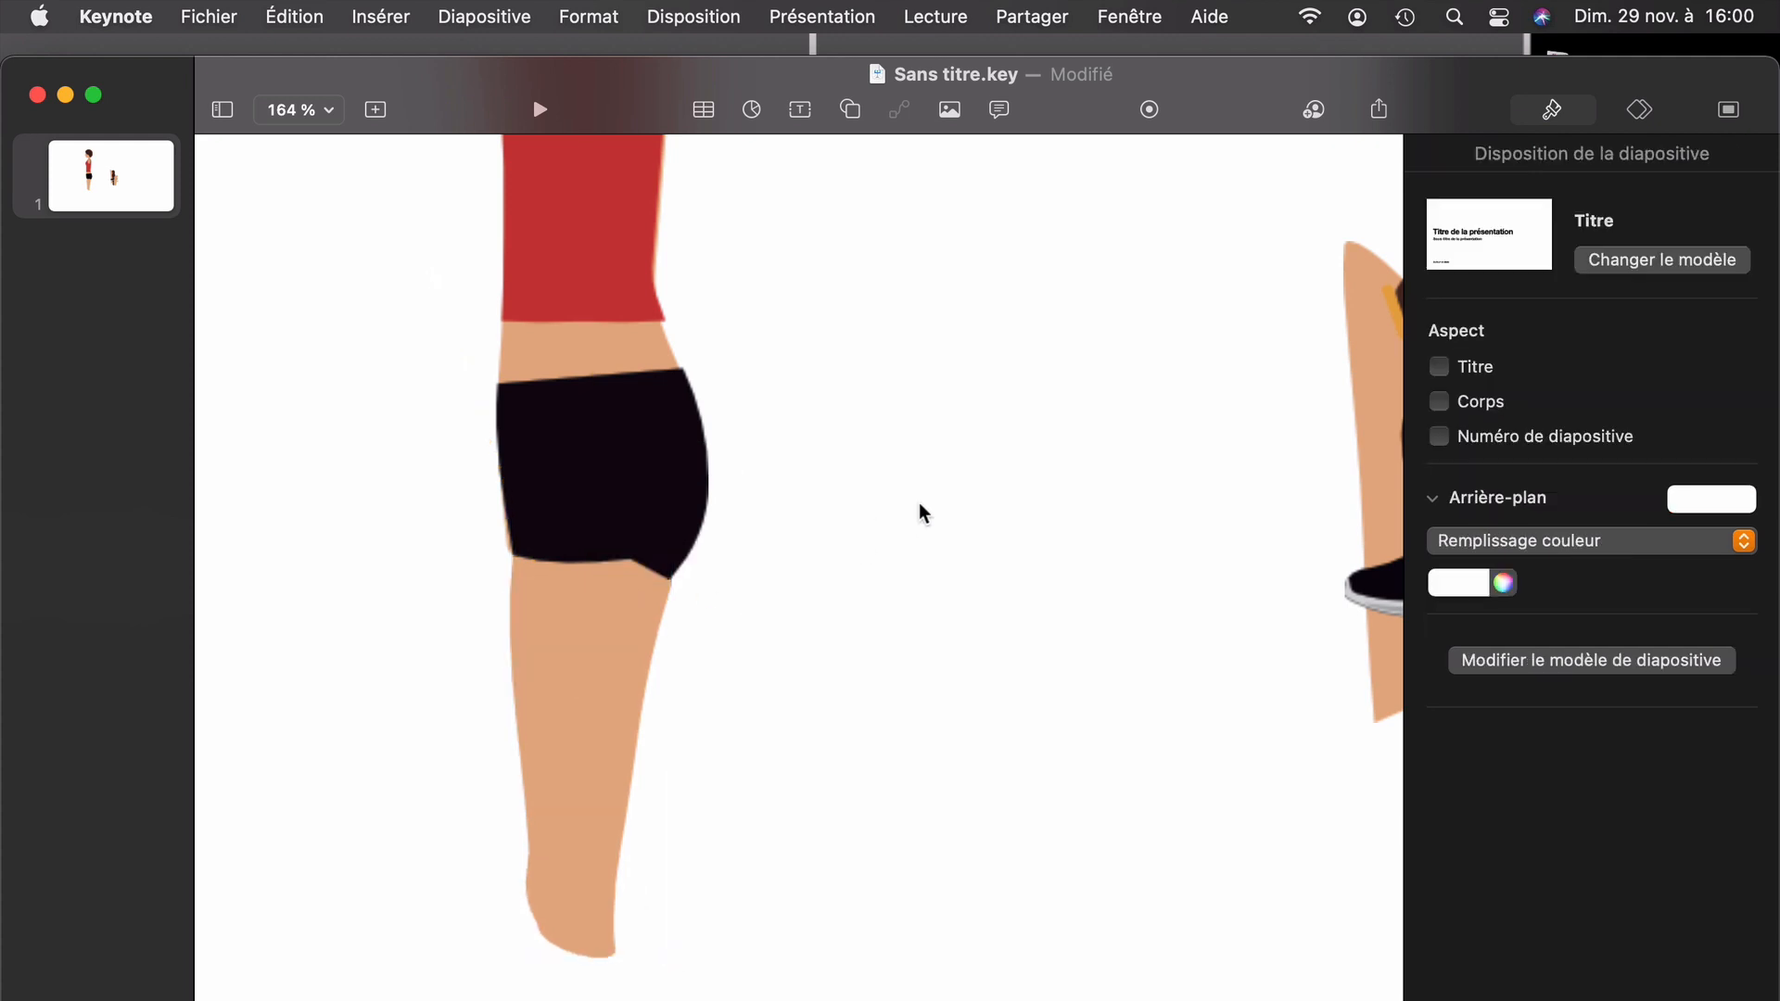
# Step: Attach the lower leg beneath the thigh and place the shoe at the bottom of the leg
pyautogui.scroll(-3, 920, 503)
pyautogui.moveTo(1143, 428); pyautogui.dragTo(472, 942)
pyautogui.scroll(-3, 588, 822)
pyautogui.moveTo(908, 698); pyautogui.dragTo(561, 954)
pyautogui.scroll(-3, 597, 914)
pyautogui.moveTo(620, 875); pyautogui.dragTo(487, 992)
pyautogui.click(581, 937)
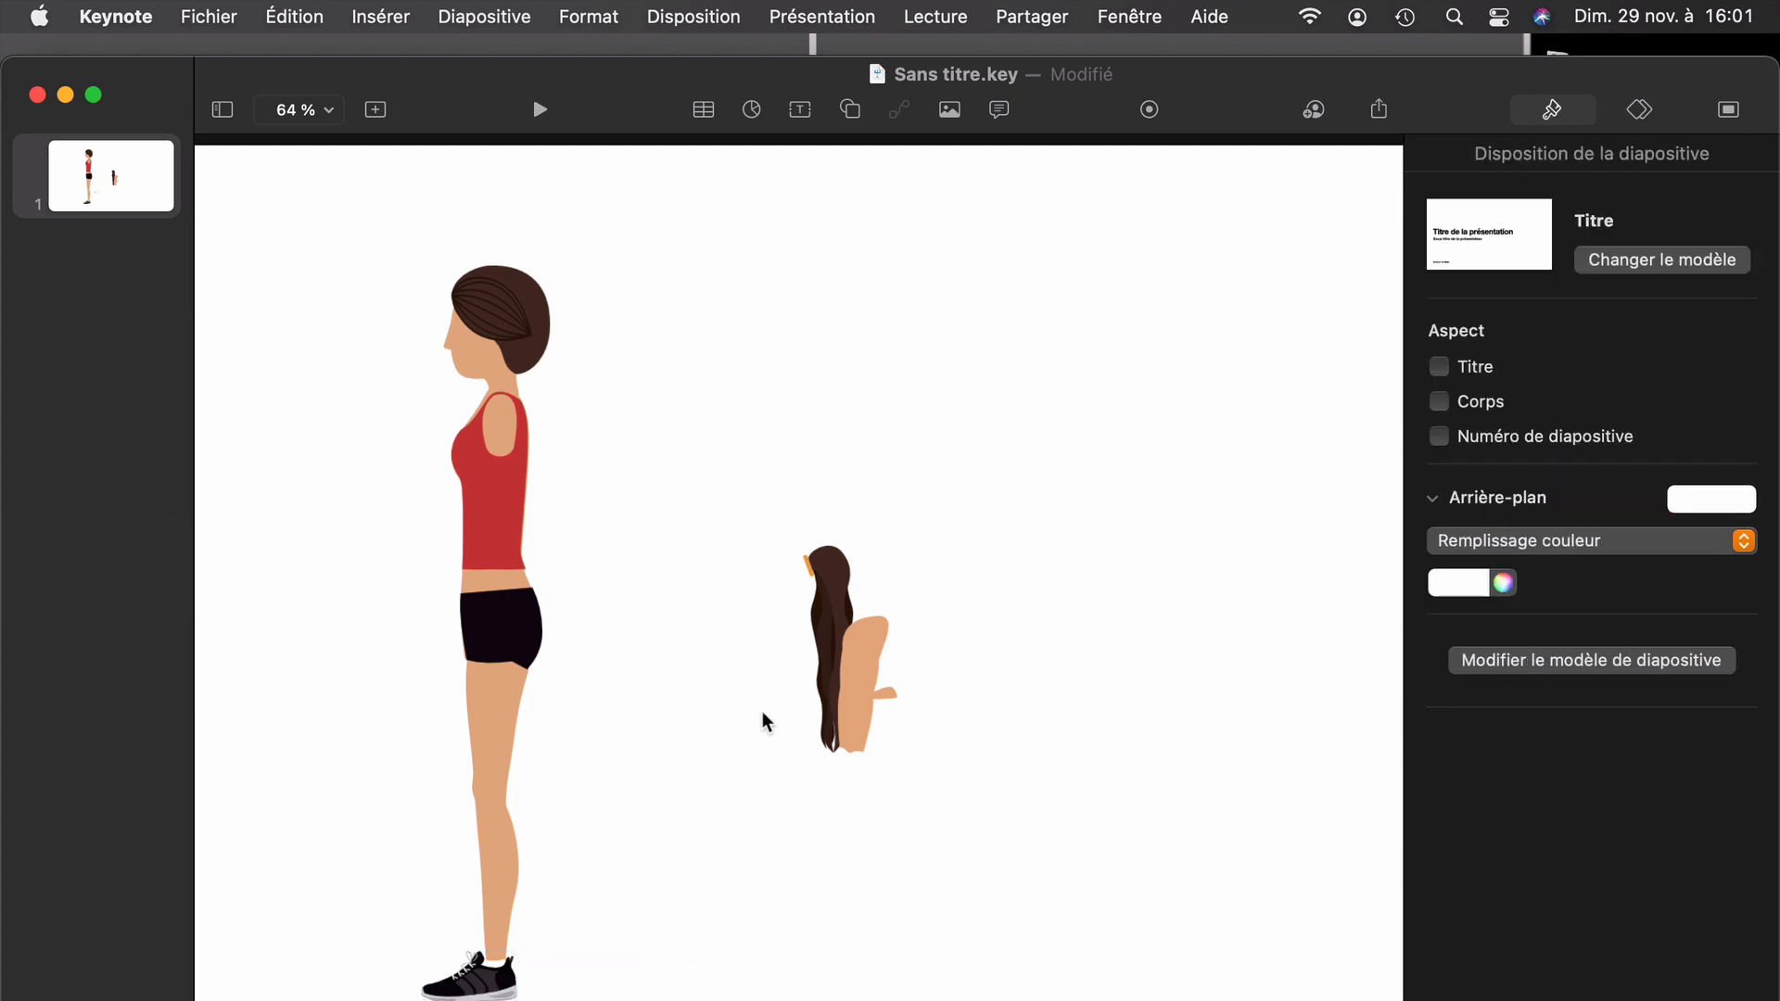
# Step: Move the upper arm beside the body and join the forearm to its lower end
pyautogui.click(875, 641)
pyautogui.moveTo(865, 648); pyautogui.dragTo(746, 451)
pyautogui.moveTo(849, 660); pyautogui.dragTo(723, 573)
# Step: Move the ponytail behind the head and send it to the back
pyautogui.click(836, 587)
pyautogui.moveTo(830, 636); pyautogui.dragTo(556, 380)
pyautogui.rightClick(556, 375)
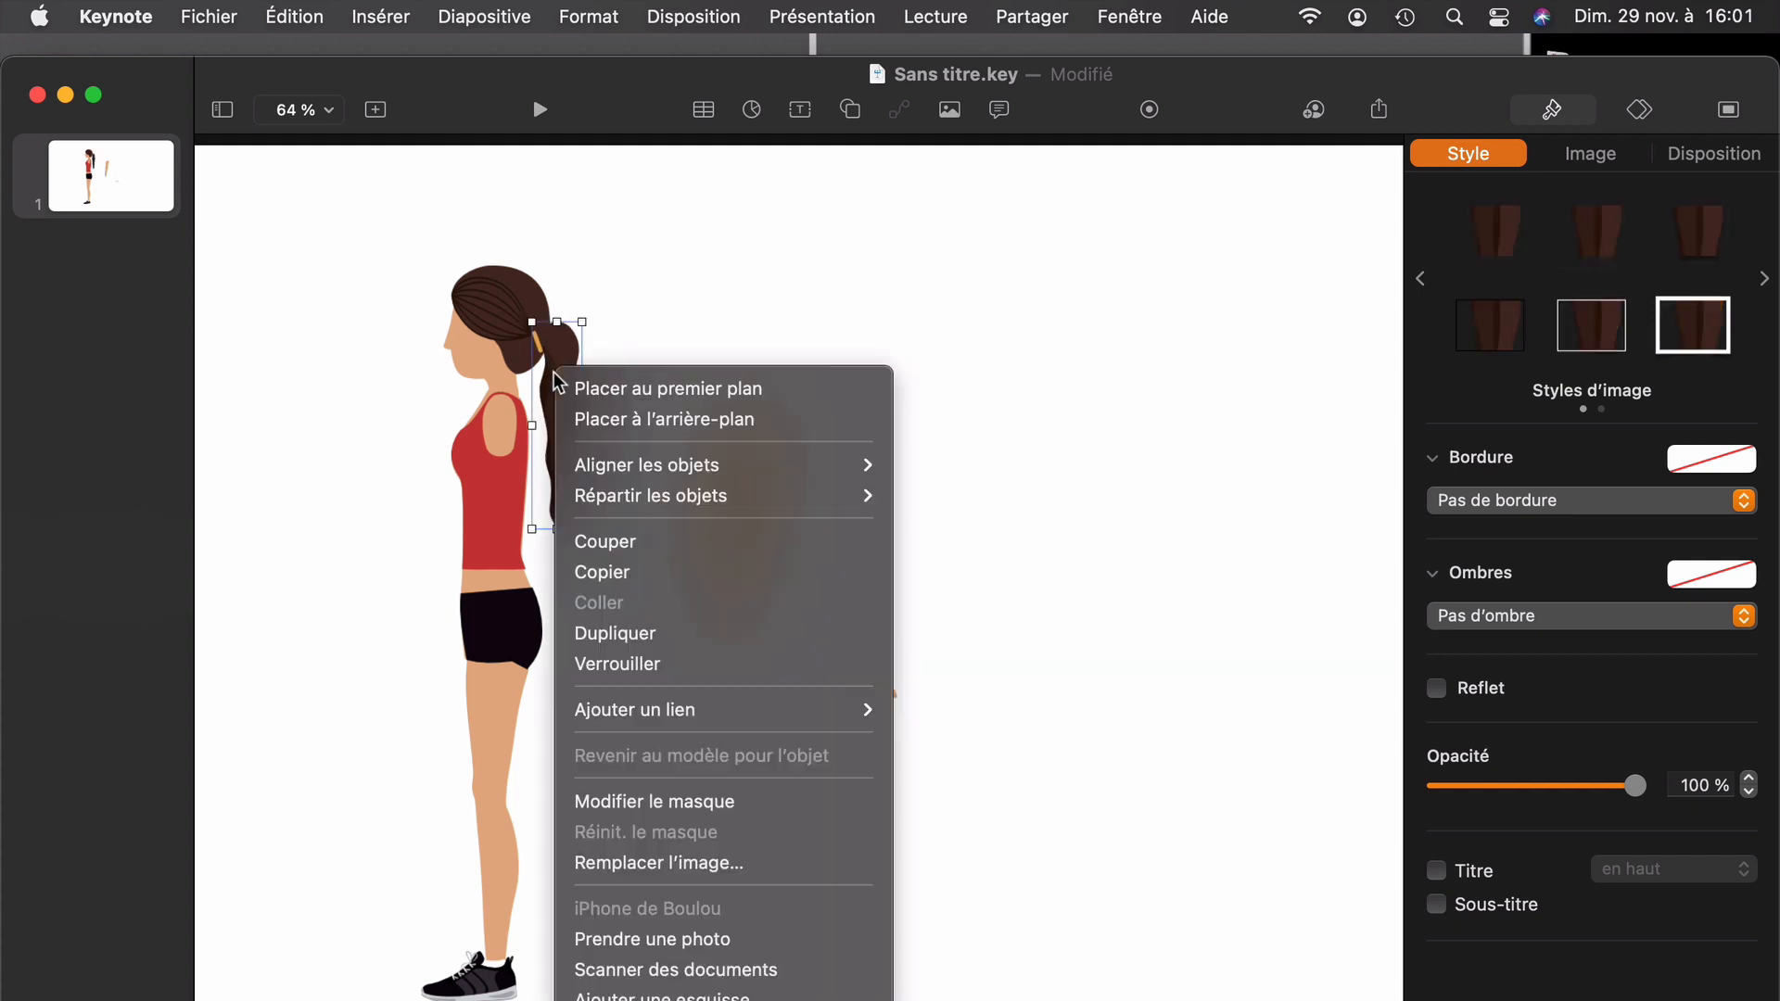
pyautogui.click(640, 411)
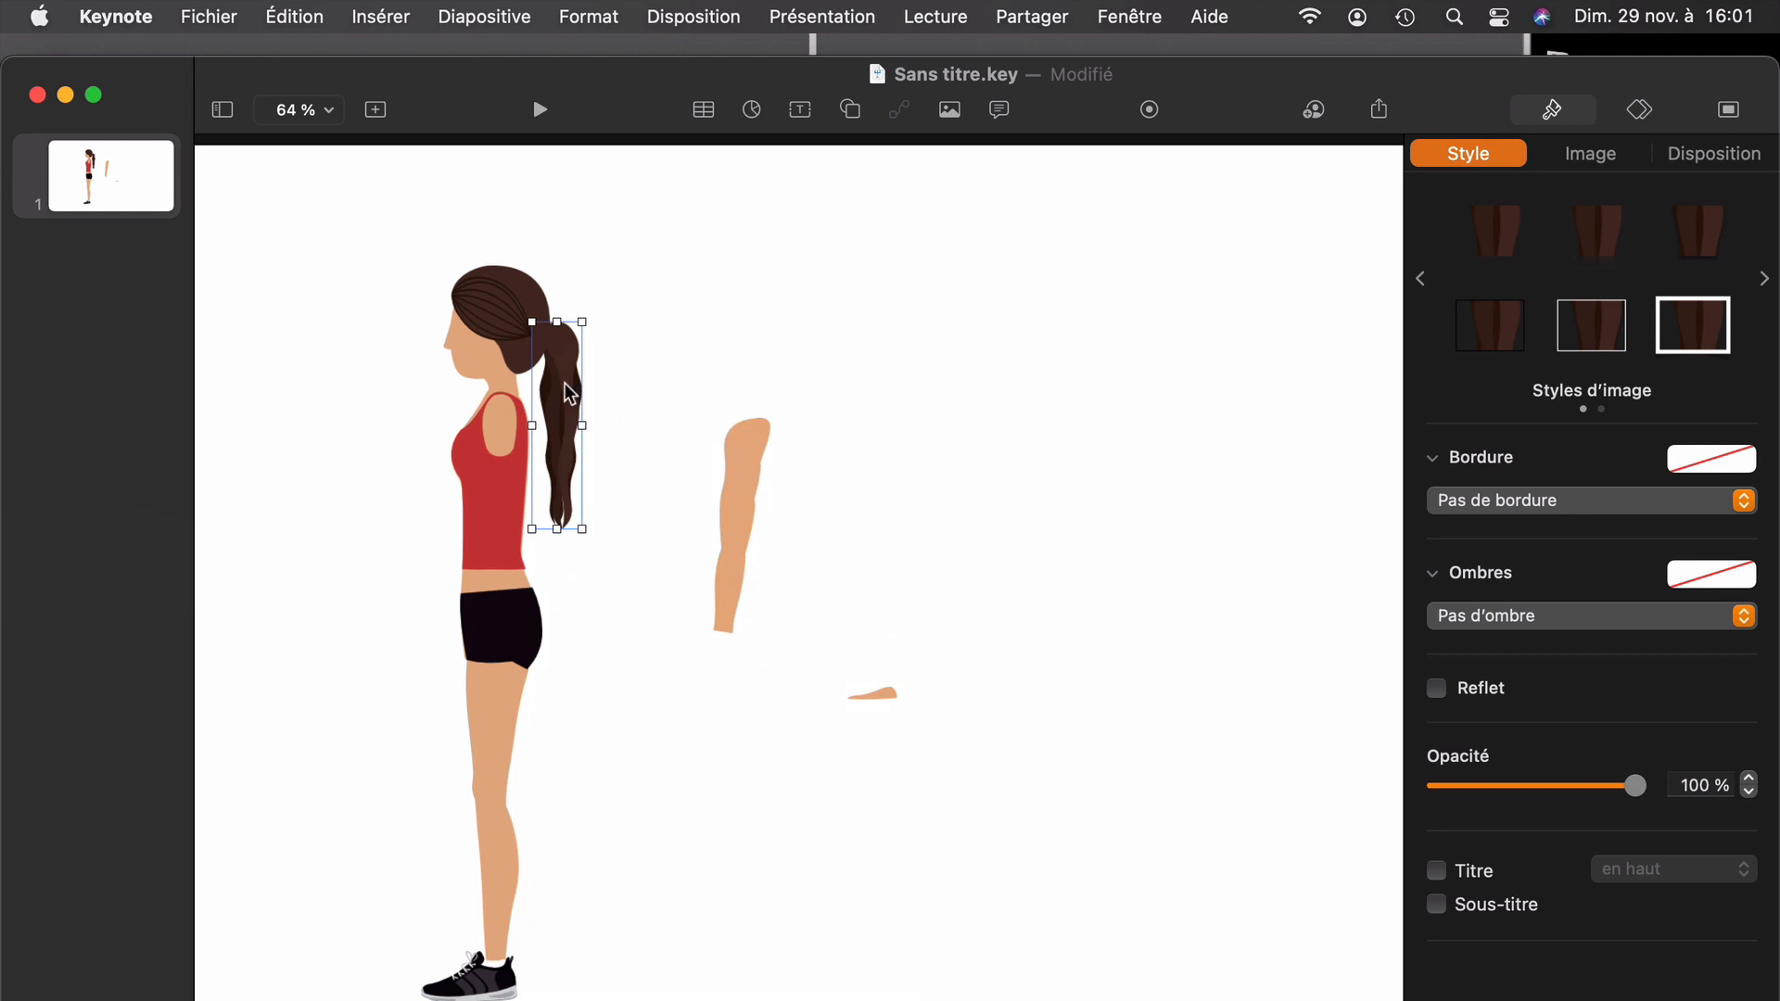
# Step: Shift the ponytail closer to the head, rotate it so its tip leans toward the back, and fine-tune its position
pyautogui.moveTo(563, 392); pyautogui.dragTo(552, 382)
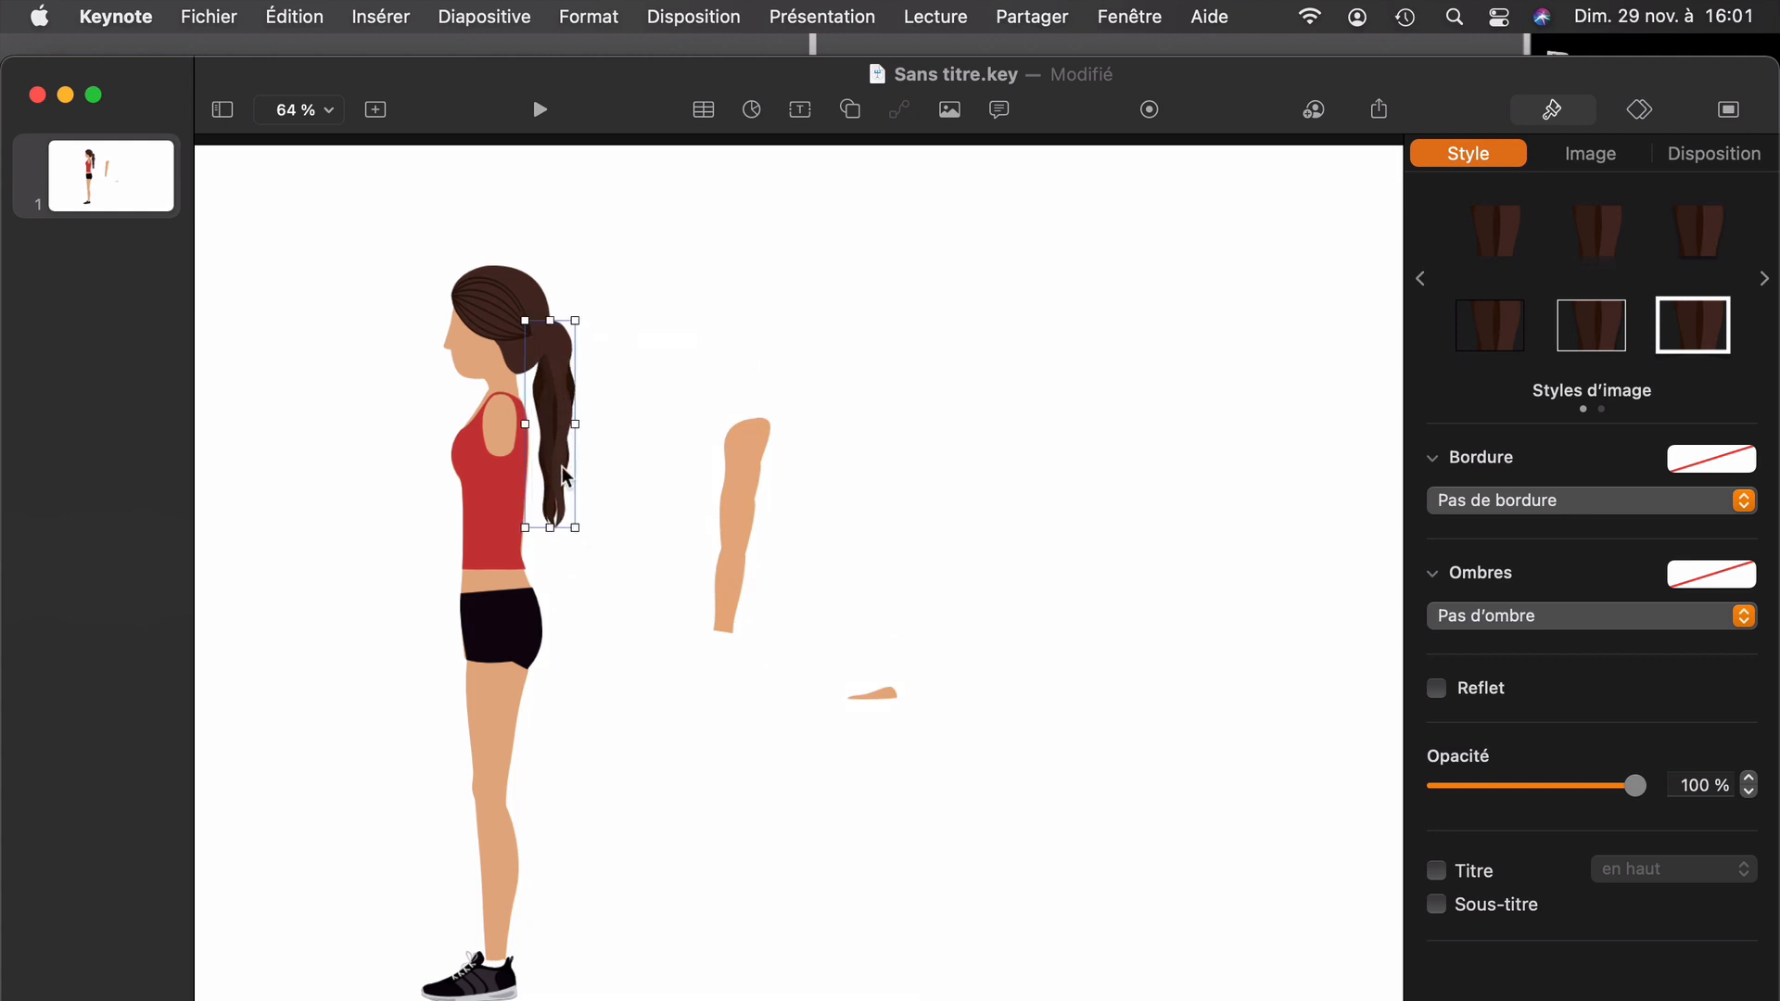
pyautogui.moveTo(573, 520); pyautogui.dragTo(560, 529)
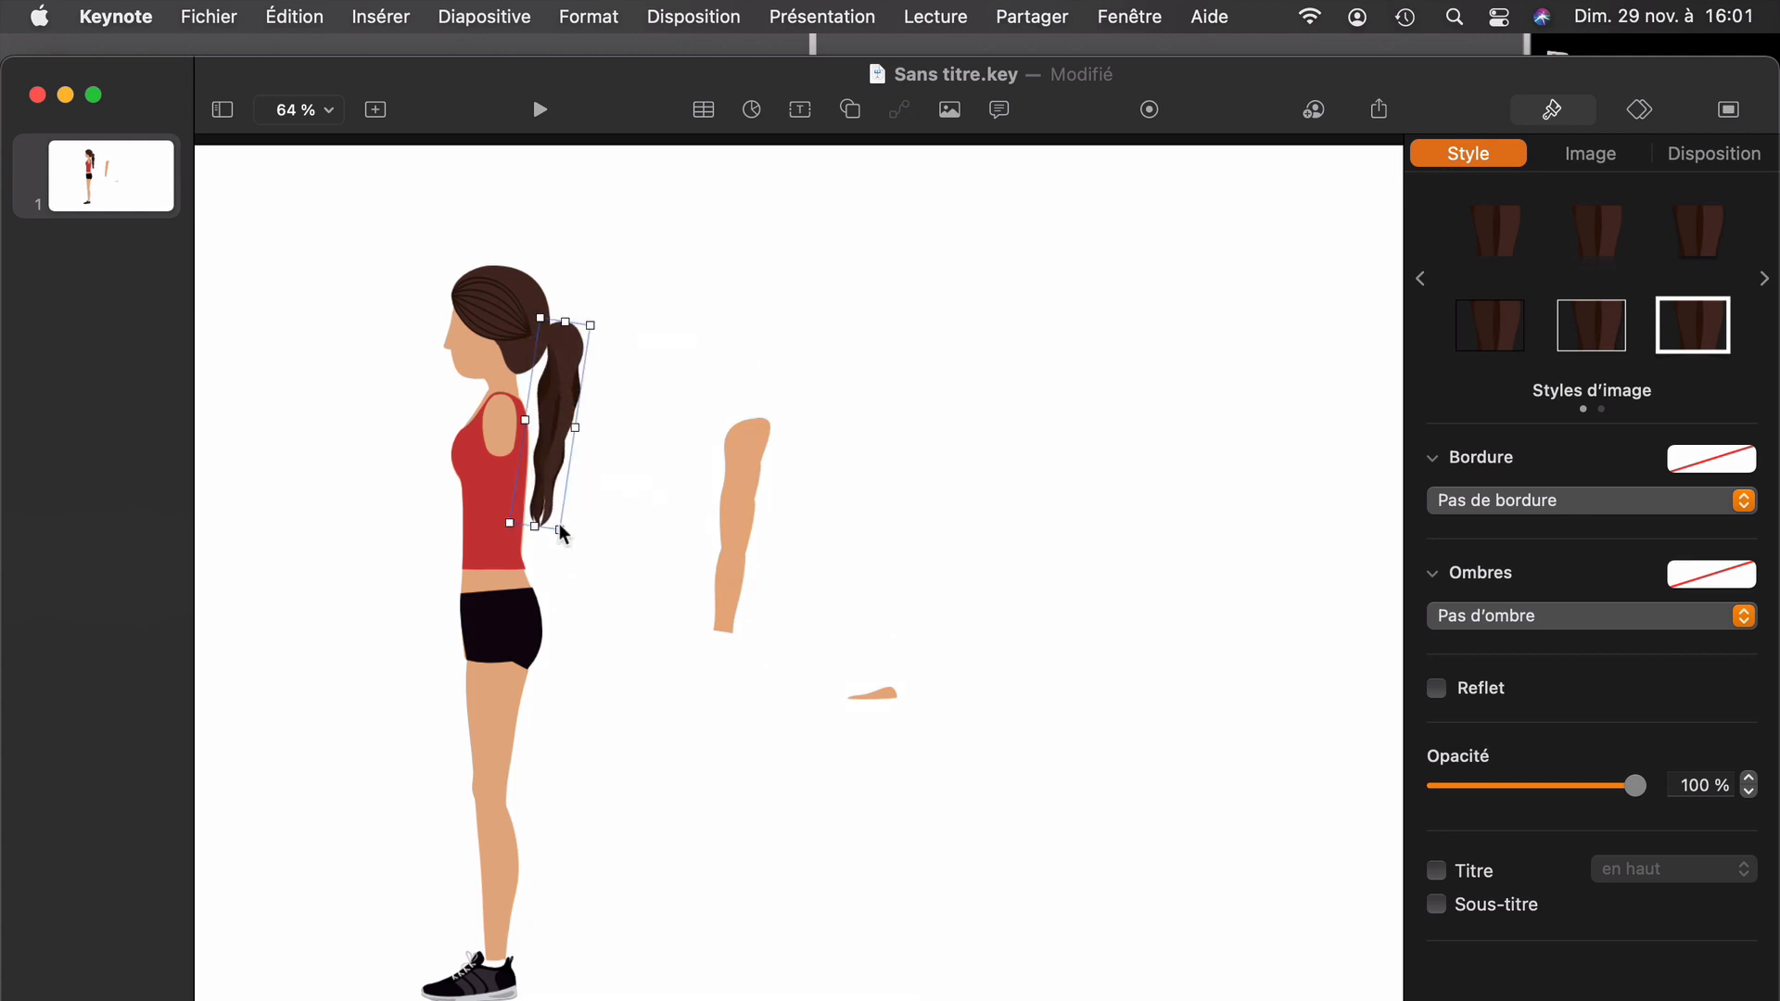
pyautogui.moveTo(553, 432); pyautogui.dragTo(546, 432)
pyautogui.click(736, 398)
pyautogui.scroll(-1, 736, 396)
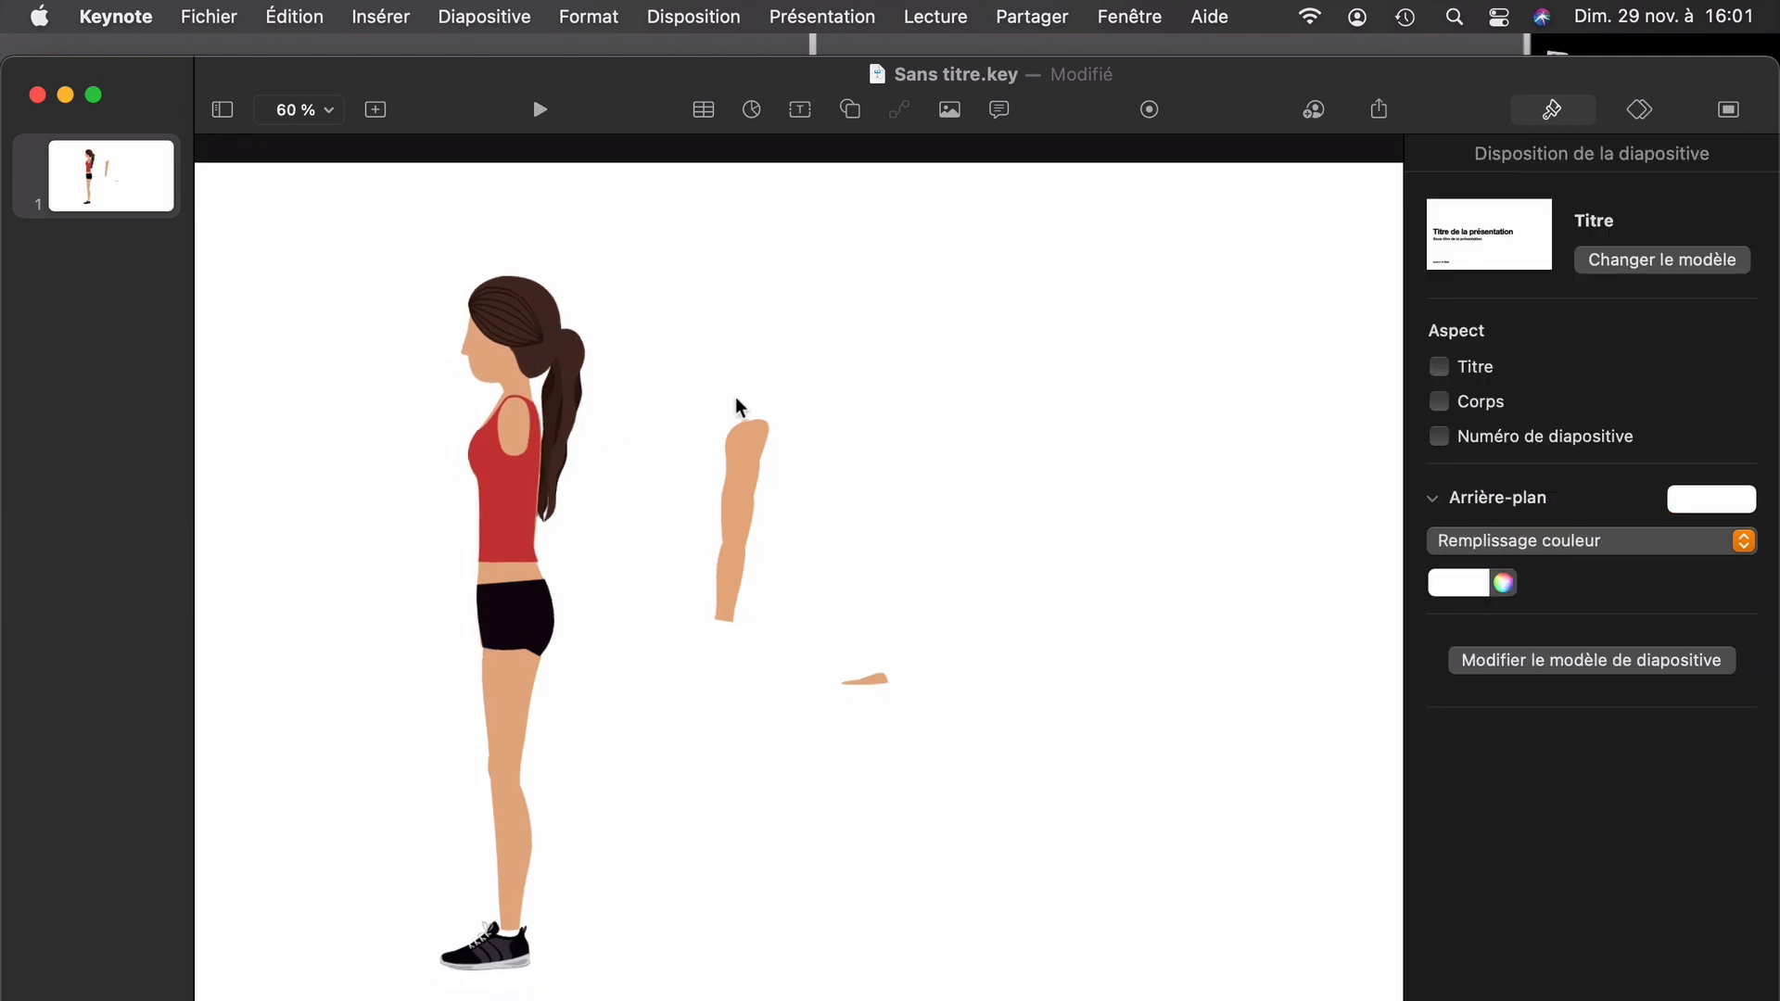
# Step: Group all the assembled body parts and rotate the figure to about 68.9° so it leans forward face down
pyautogui.scroll(-2, 736, 397)
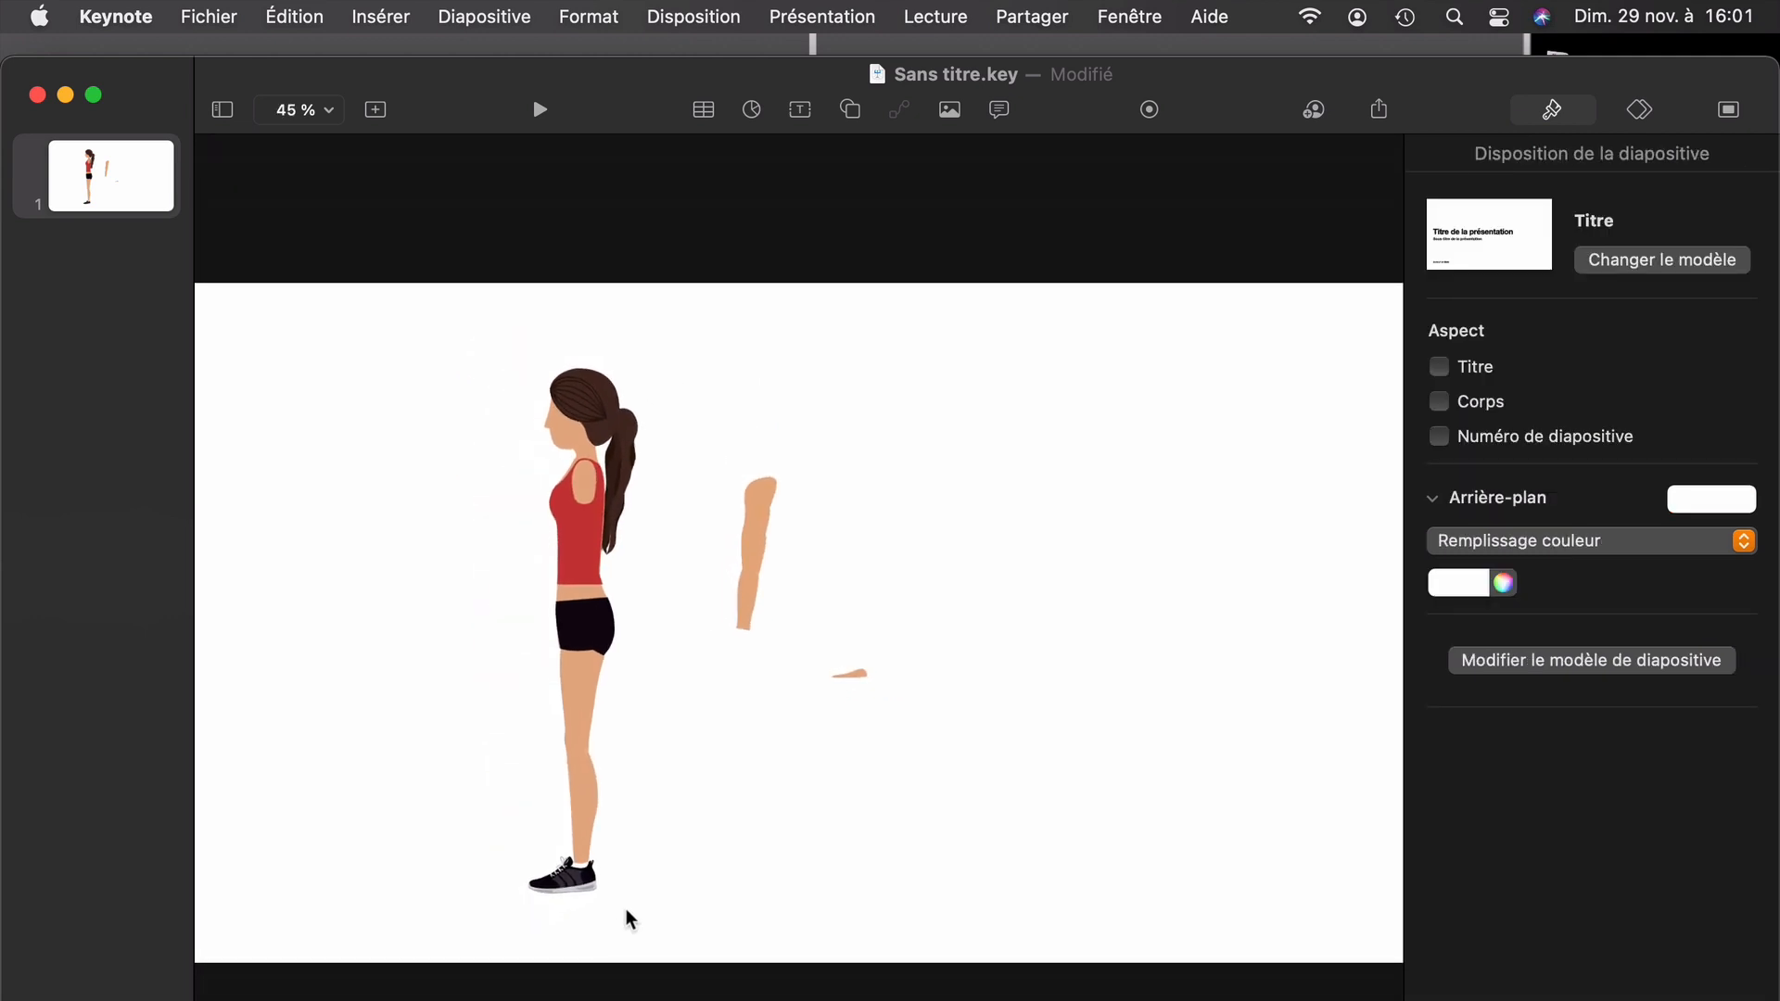
pyautogui.moveTo(653, 903); pyautogui.dragTo(537, 364)
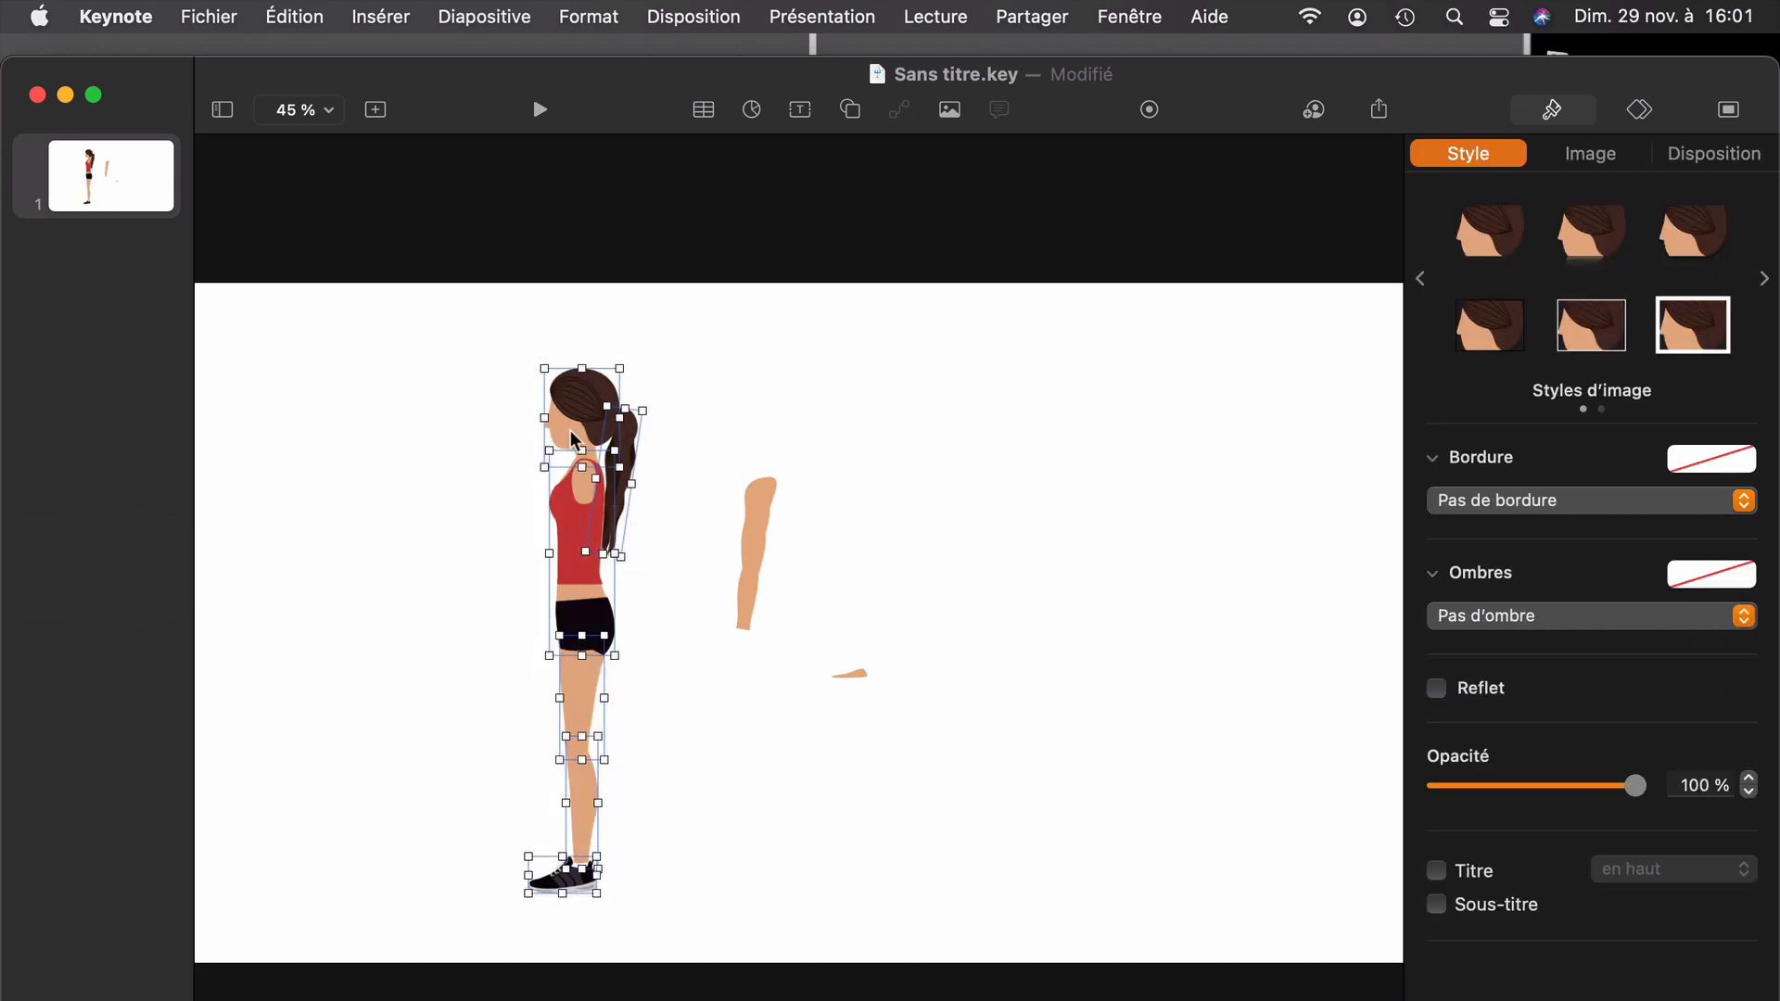
pyautogui.press('super+alt+g')
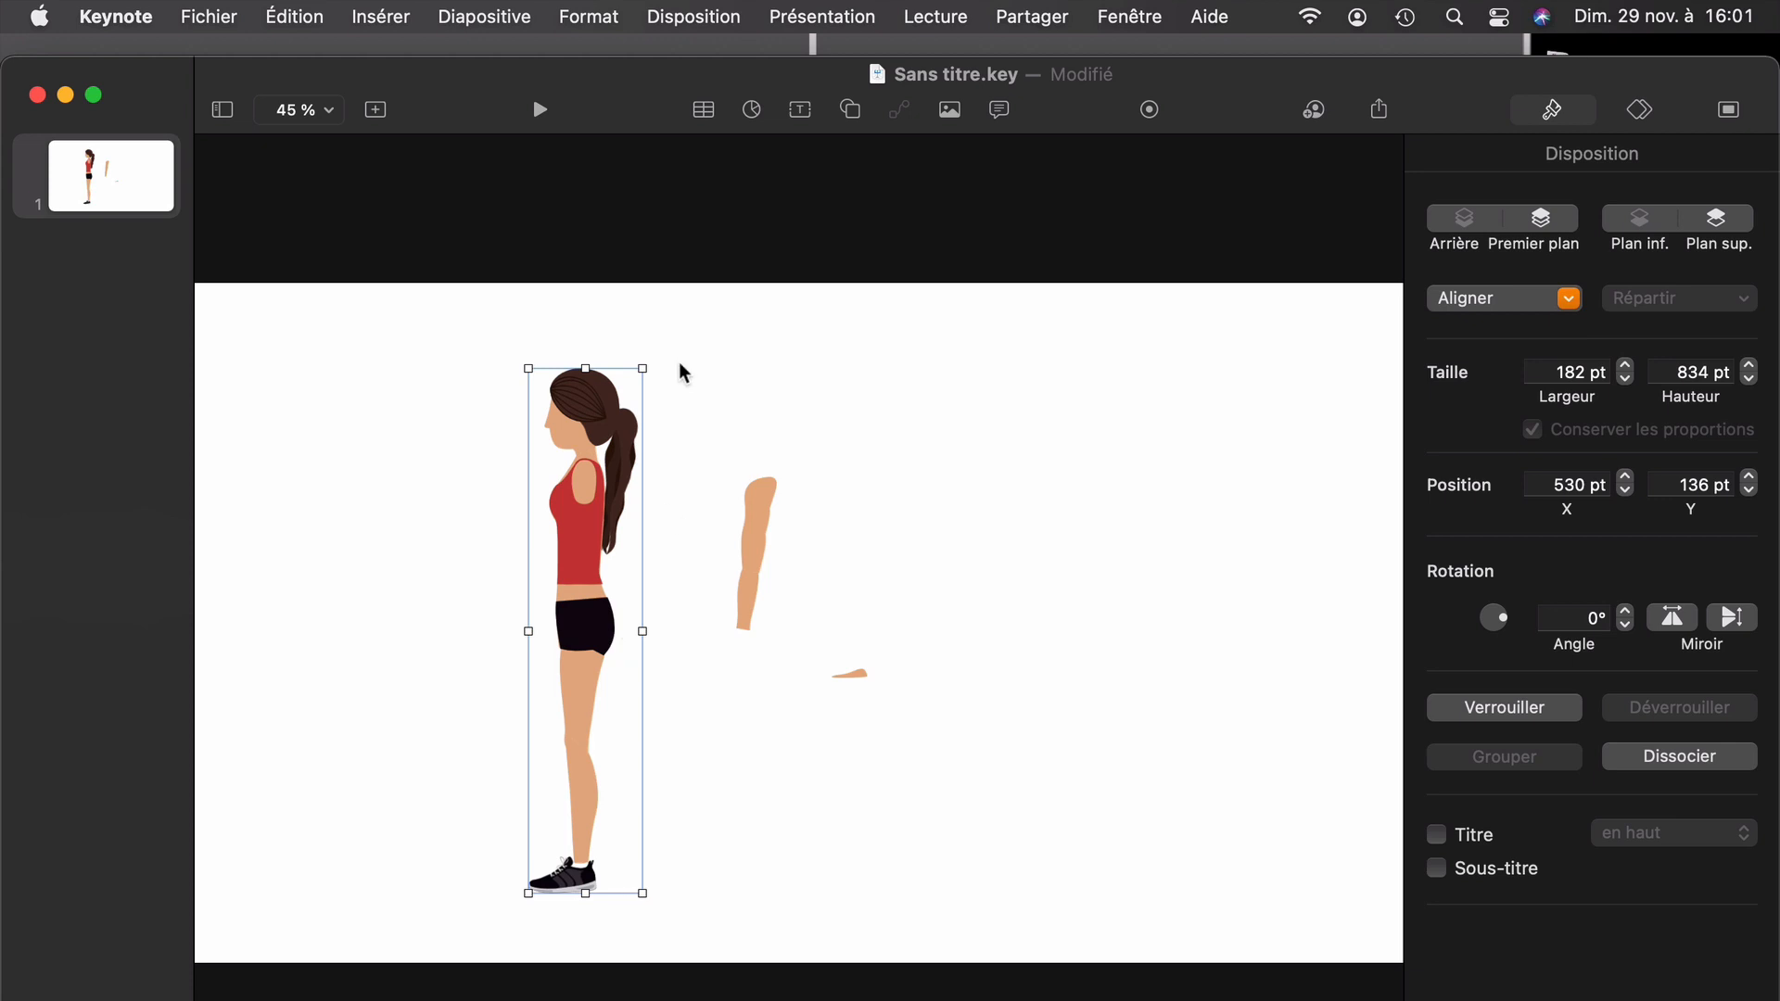
pyautogui.moveTo(642, 368); pyautogui.dragTo(343, 475)
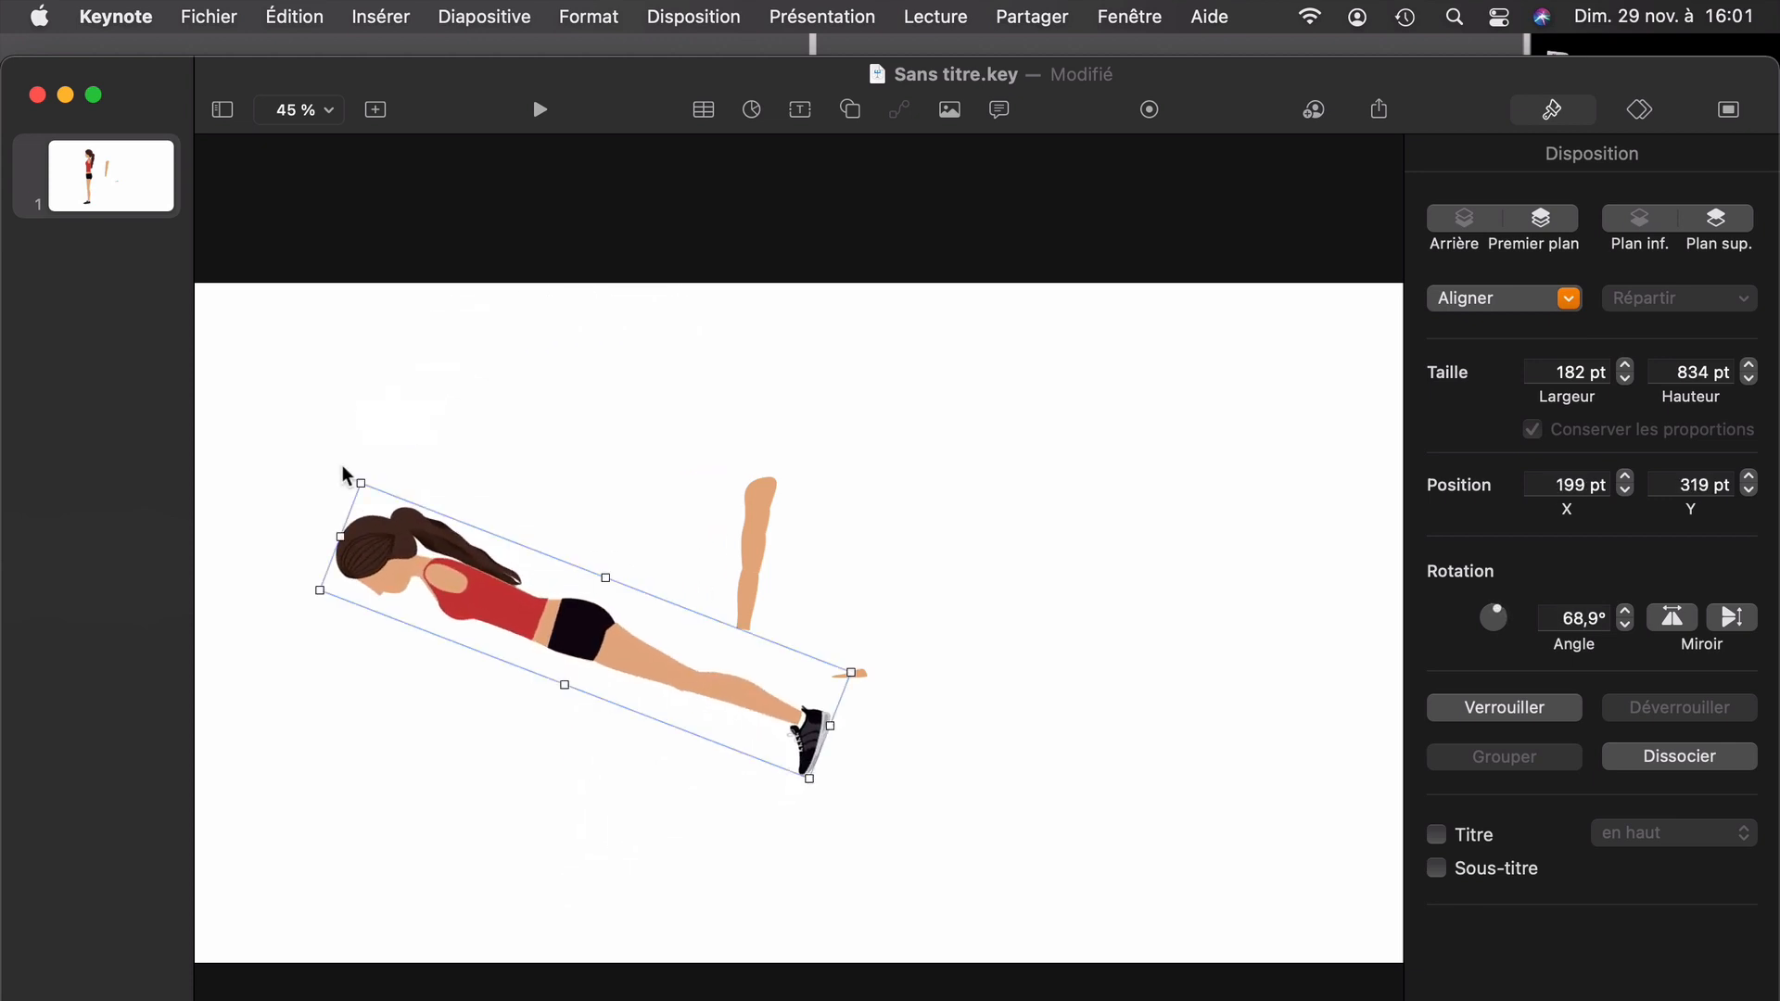
# Step: Move the loose hand to the slide's lower edge and stand the loose arm directly above it
pyautogui.click(863, 674)
pyautogui.moveTo(860, 671); pyautogui.dragTo(484, 938)
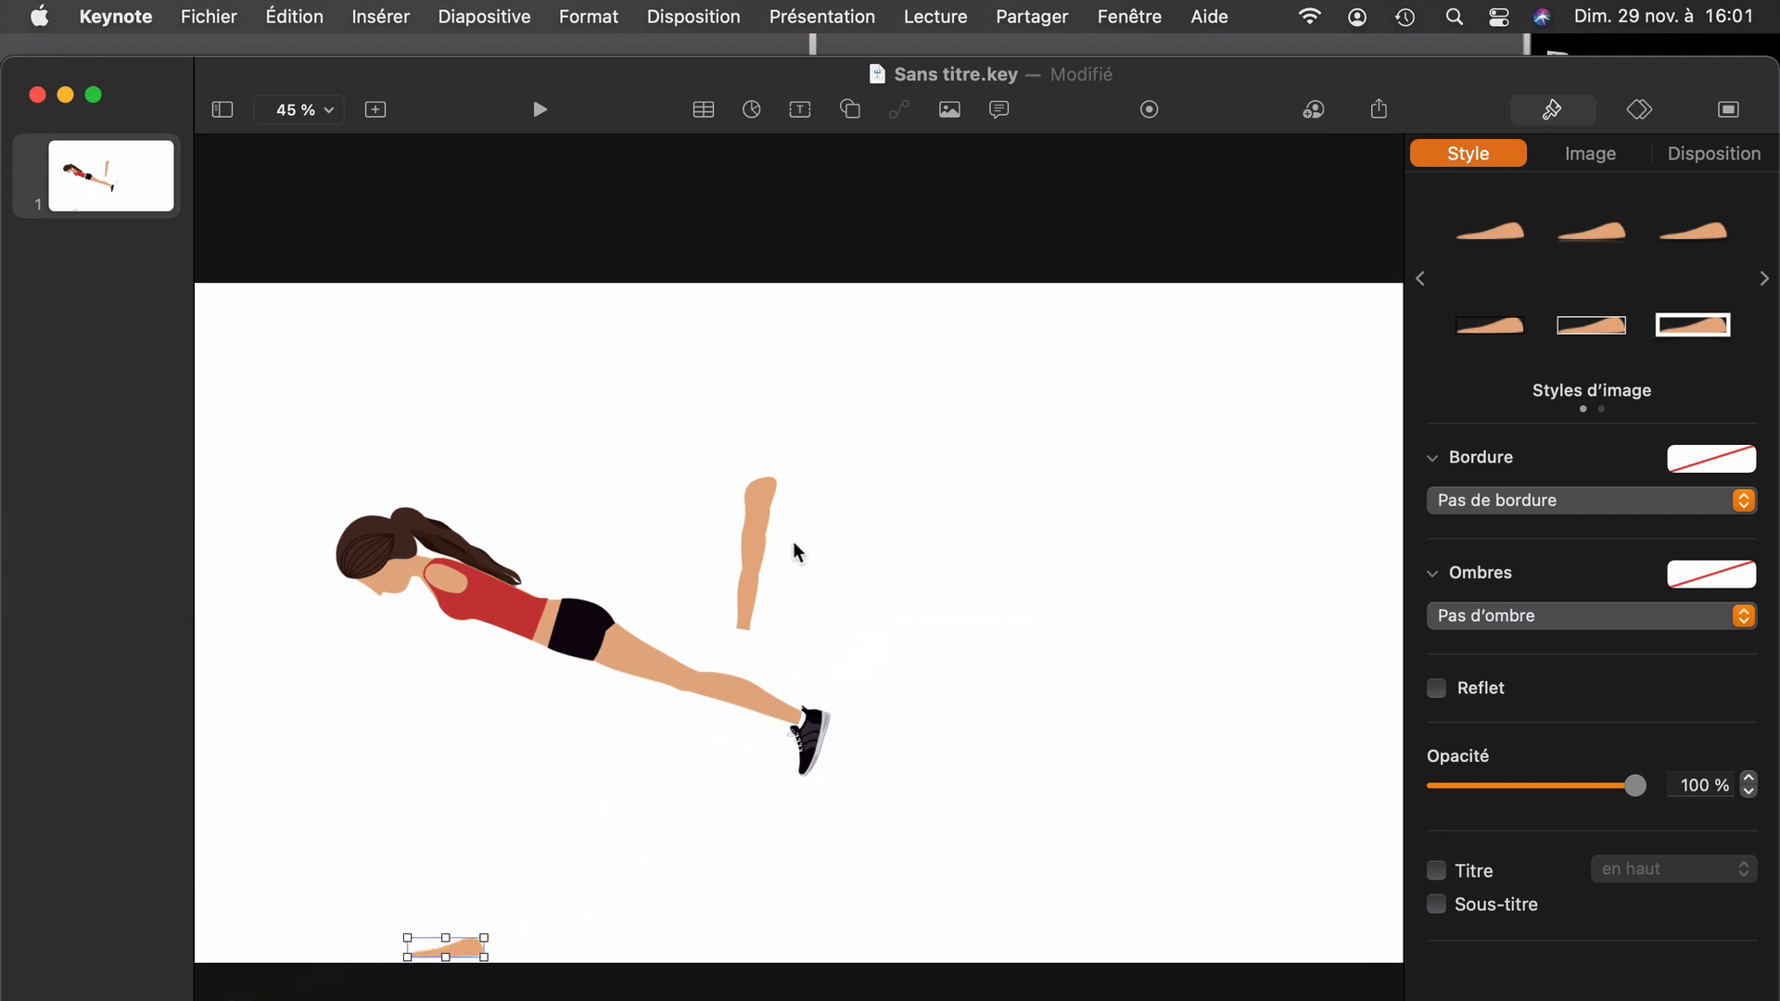
pyautogui.click(763, 531)
pyautogui.moveTo(742, 556); pyautogui.dragTo(479, 809)
# Step: Enlarge the body group to about 365 × 1676 pt and rotate it to about 71.6°, with the shoe on the slide's lower edge
pyautogui.click(563, 630)
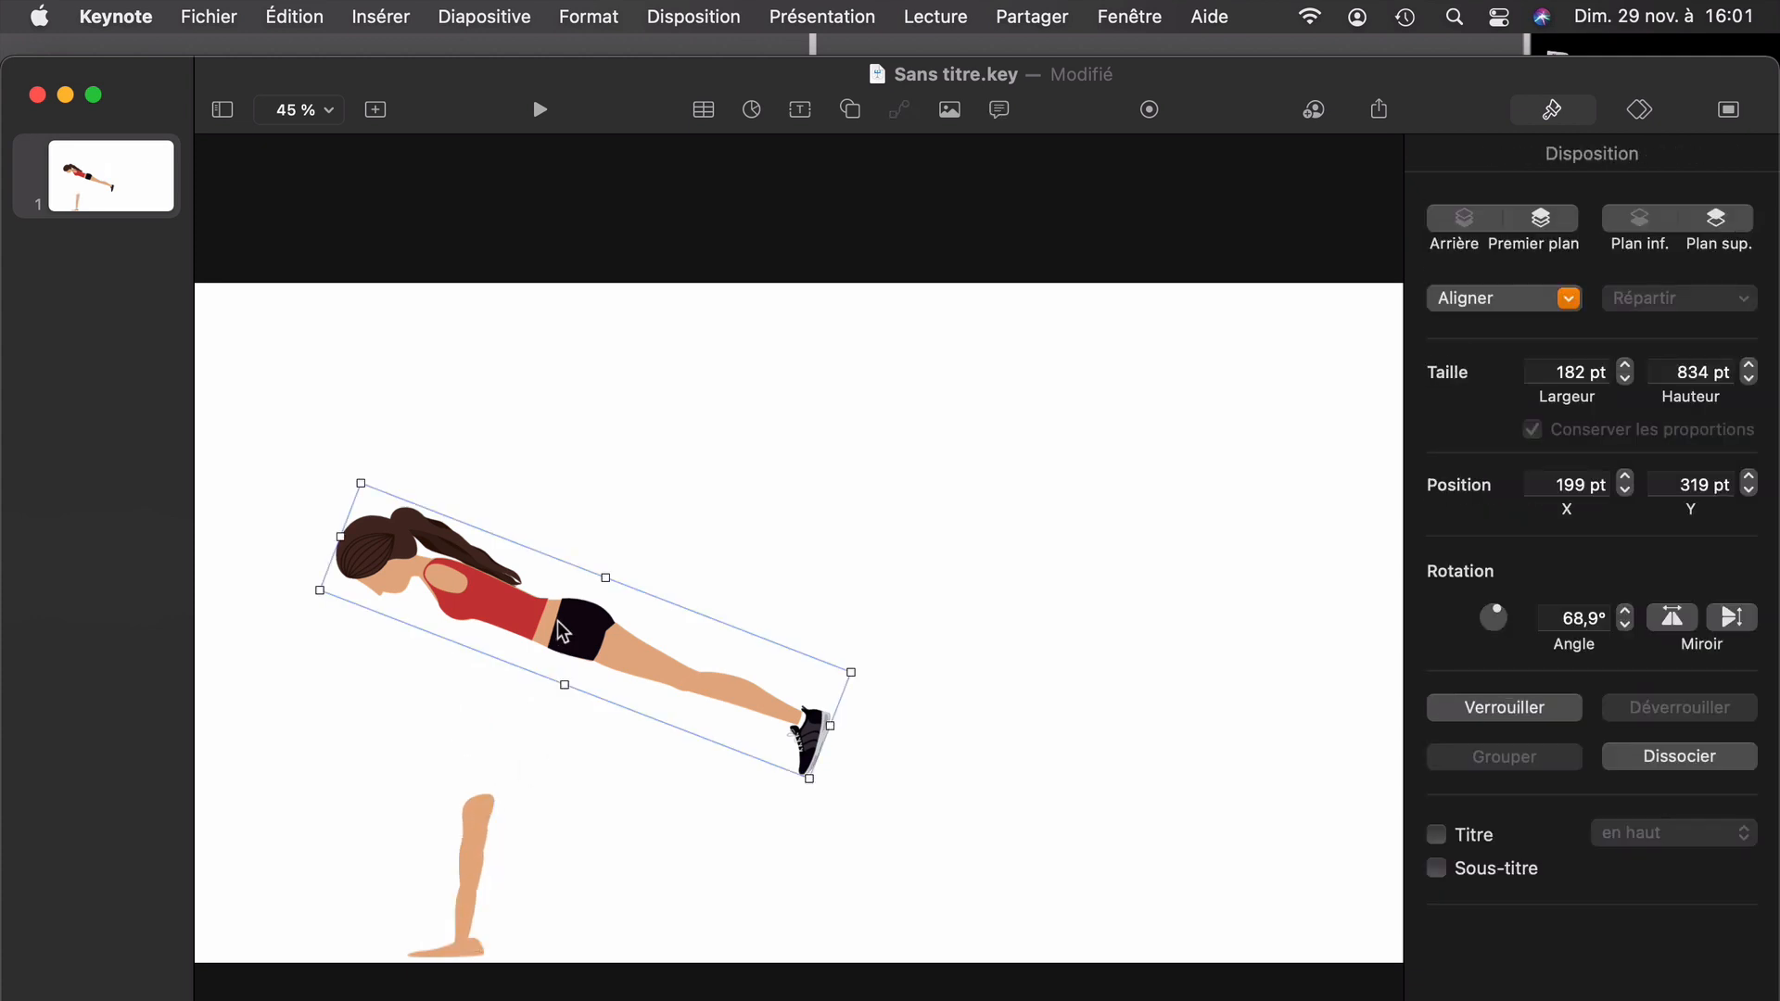
pyautogui.scroll(-2, 563, 630)
pyautogui.scroll(-1, 562, 630)
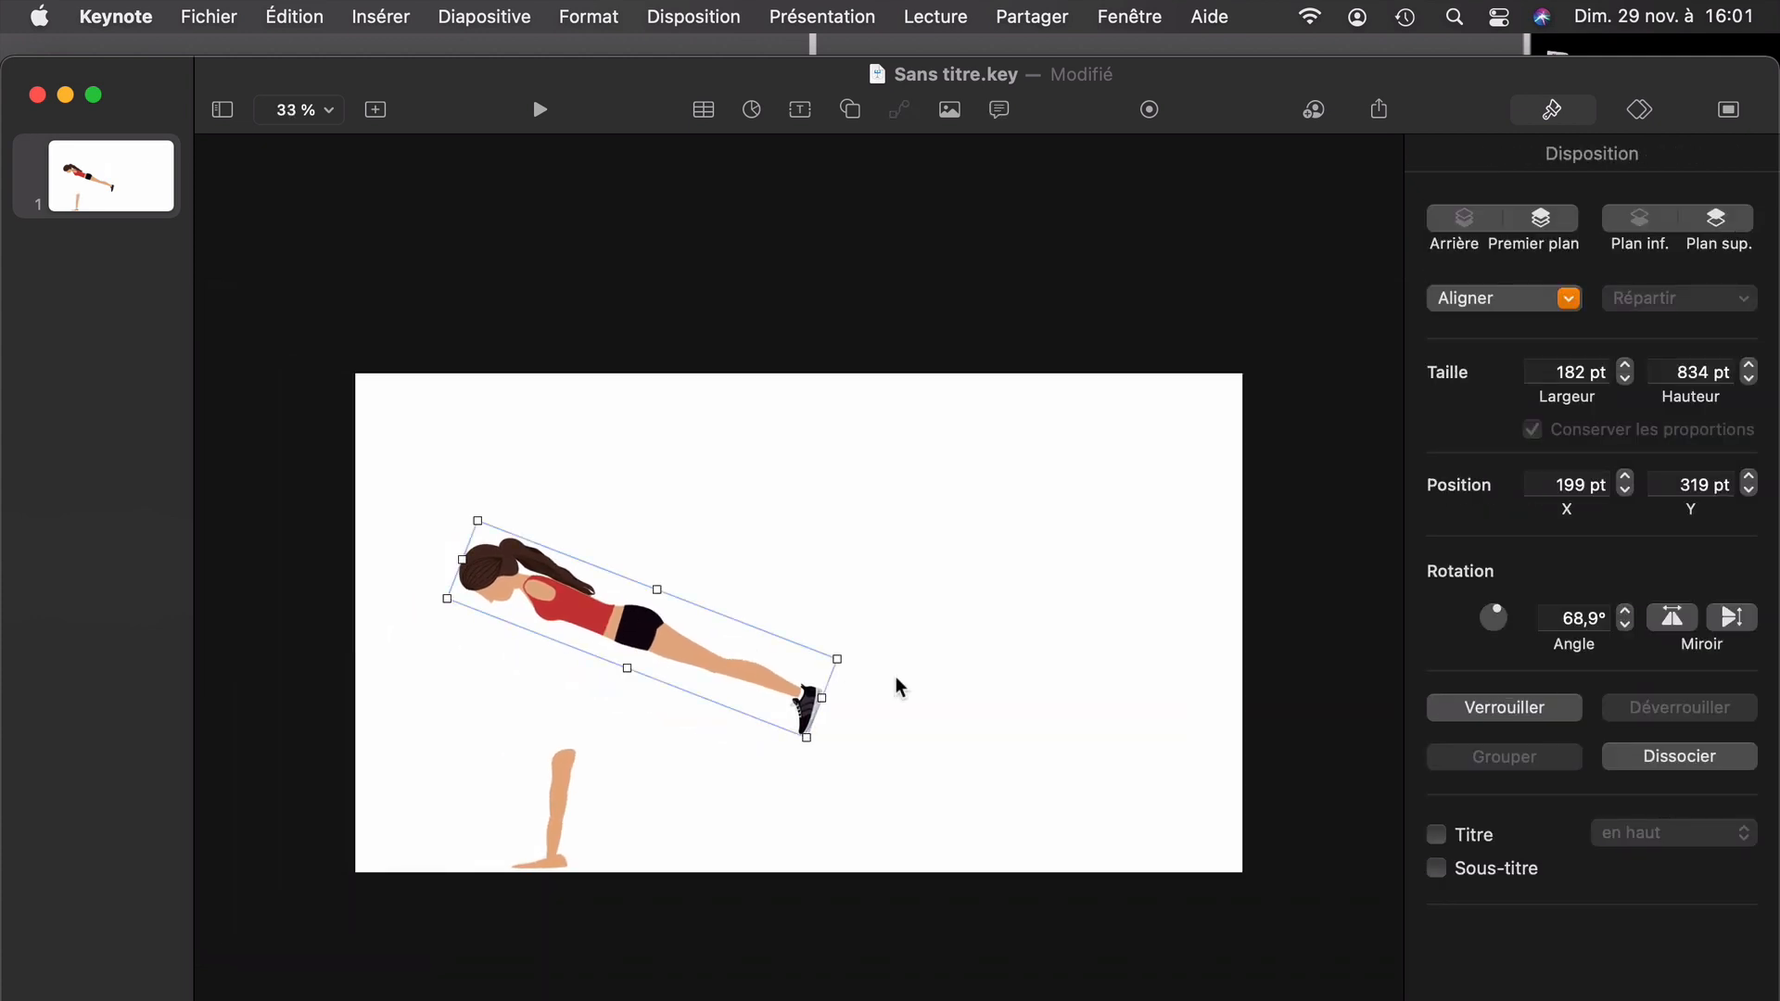
pyautogui.moveTo(839, 658); pyautogui.dragTo(1233, 684)
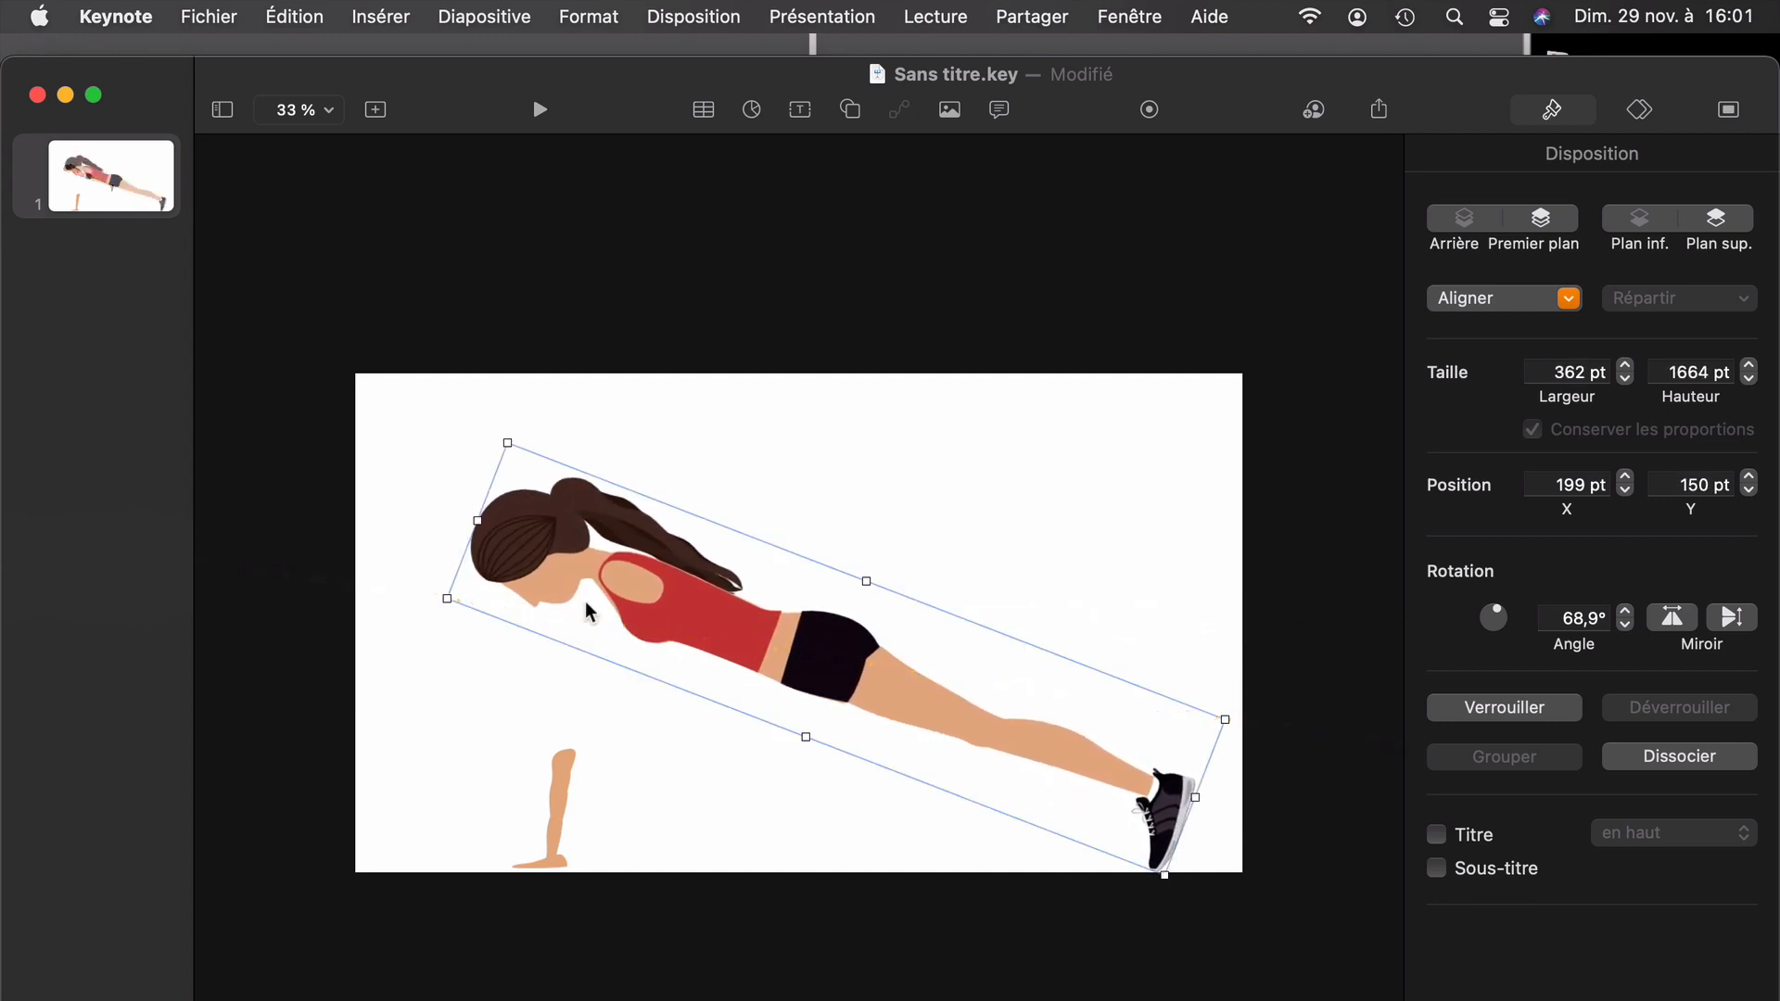
pyautogui.moveTo(502, 441); pyautogui.dragTo(499, 438)
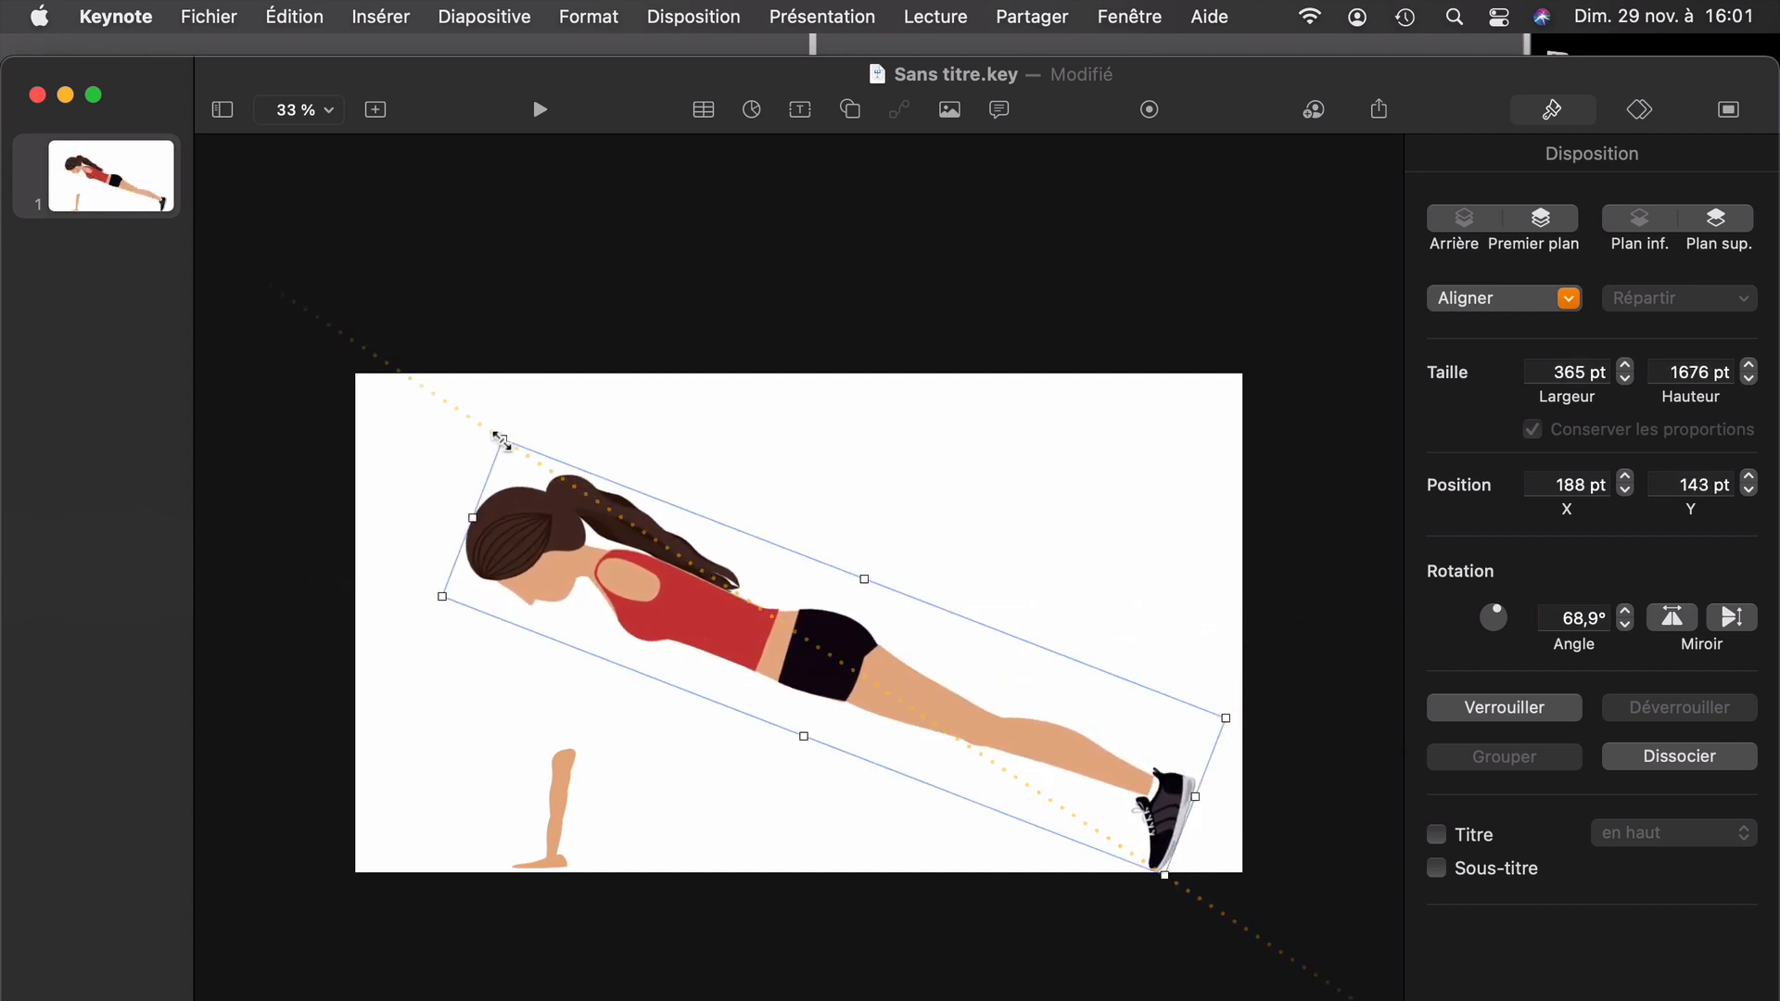
pyautogui.moveTo(1218, 720); pyautogui.dragTo(1218, 702)
pyautogui.moveTo(1042, 737); pyautogui.dragTo(1044, 755)
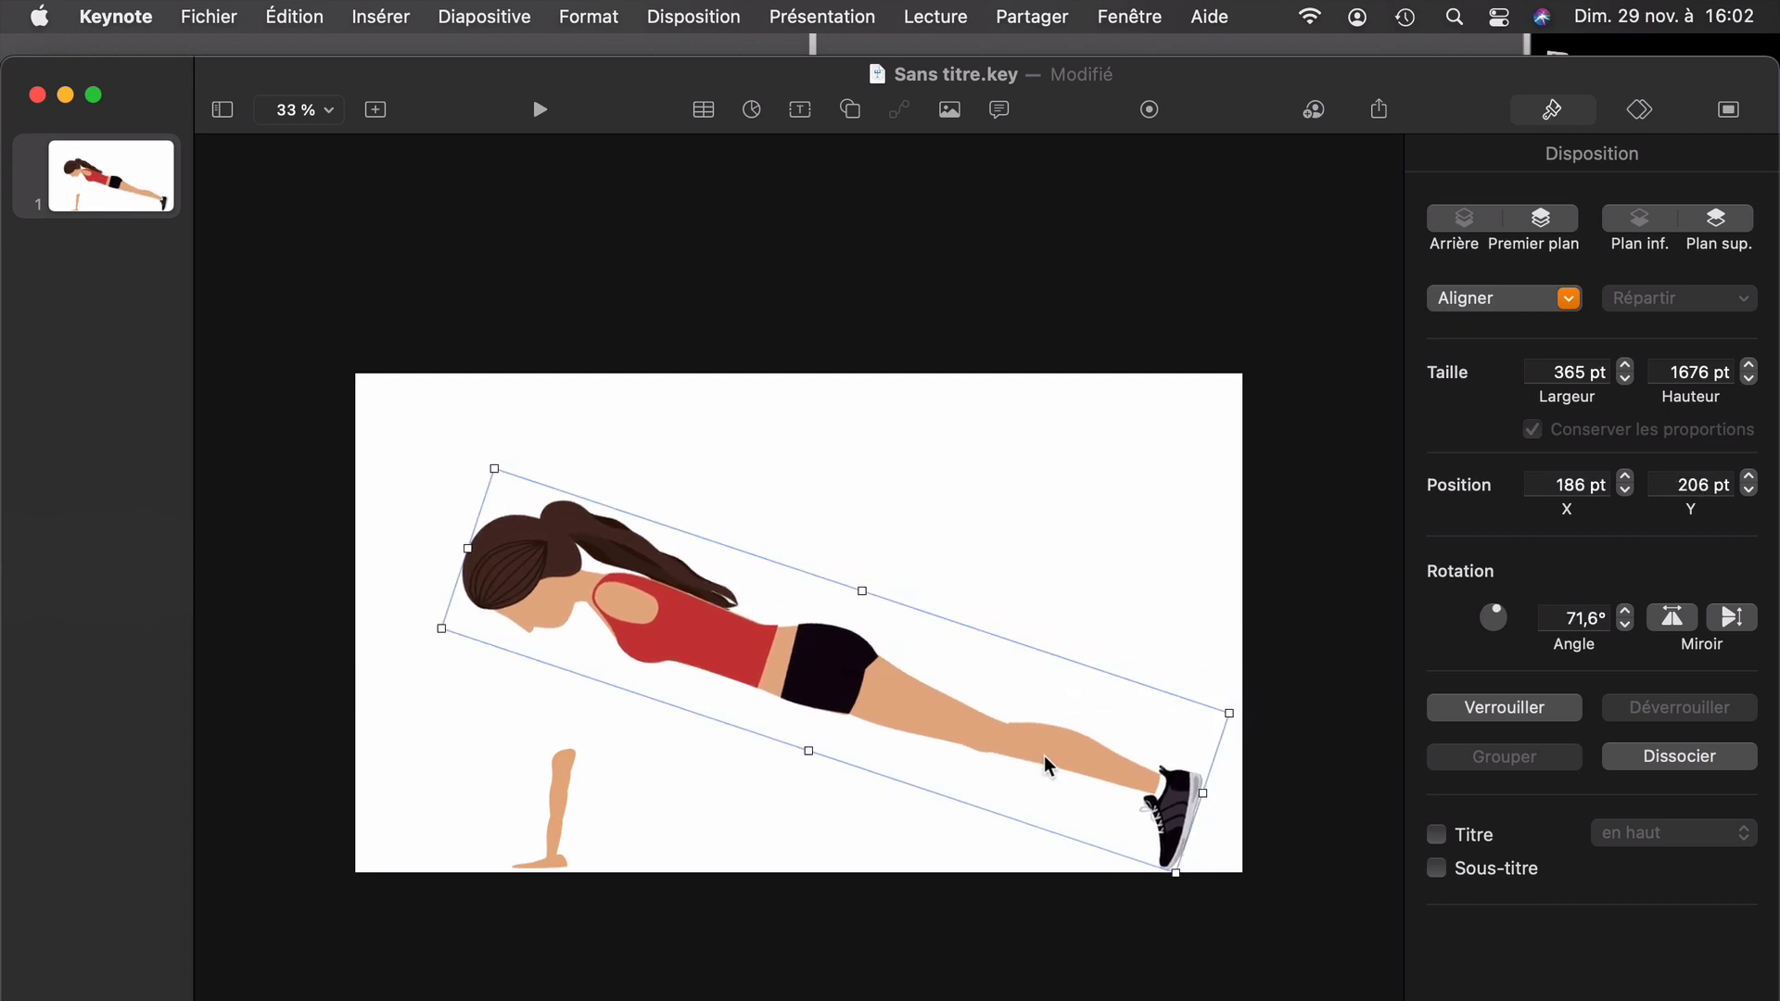
# Step: Group the loose upper arm and forearm into one arm object
pyautogui.click(723, 858)
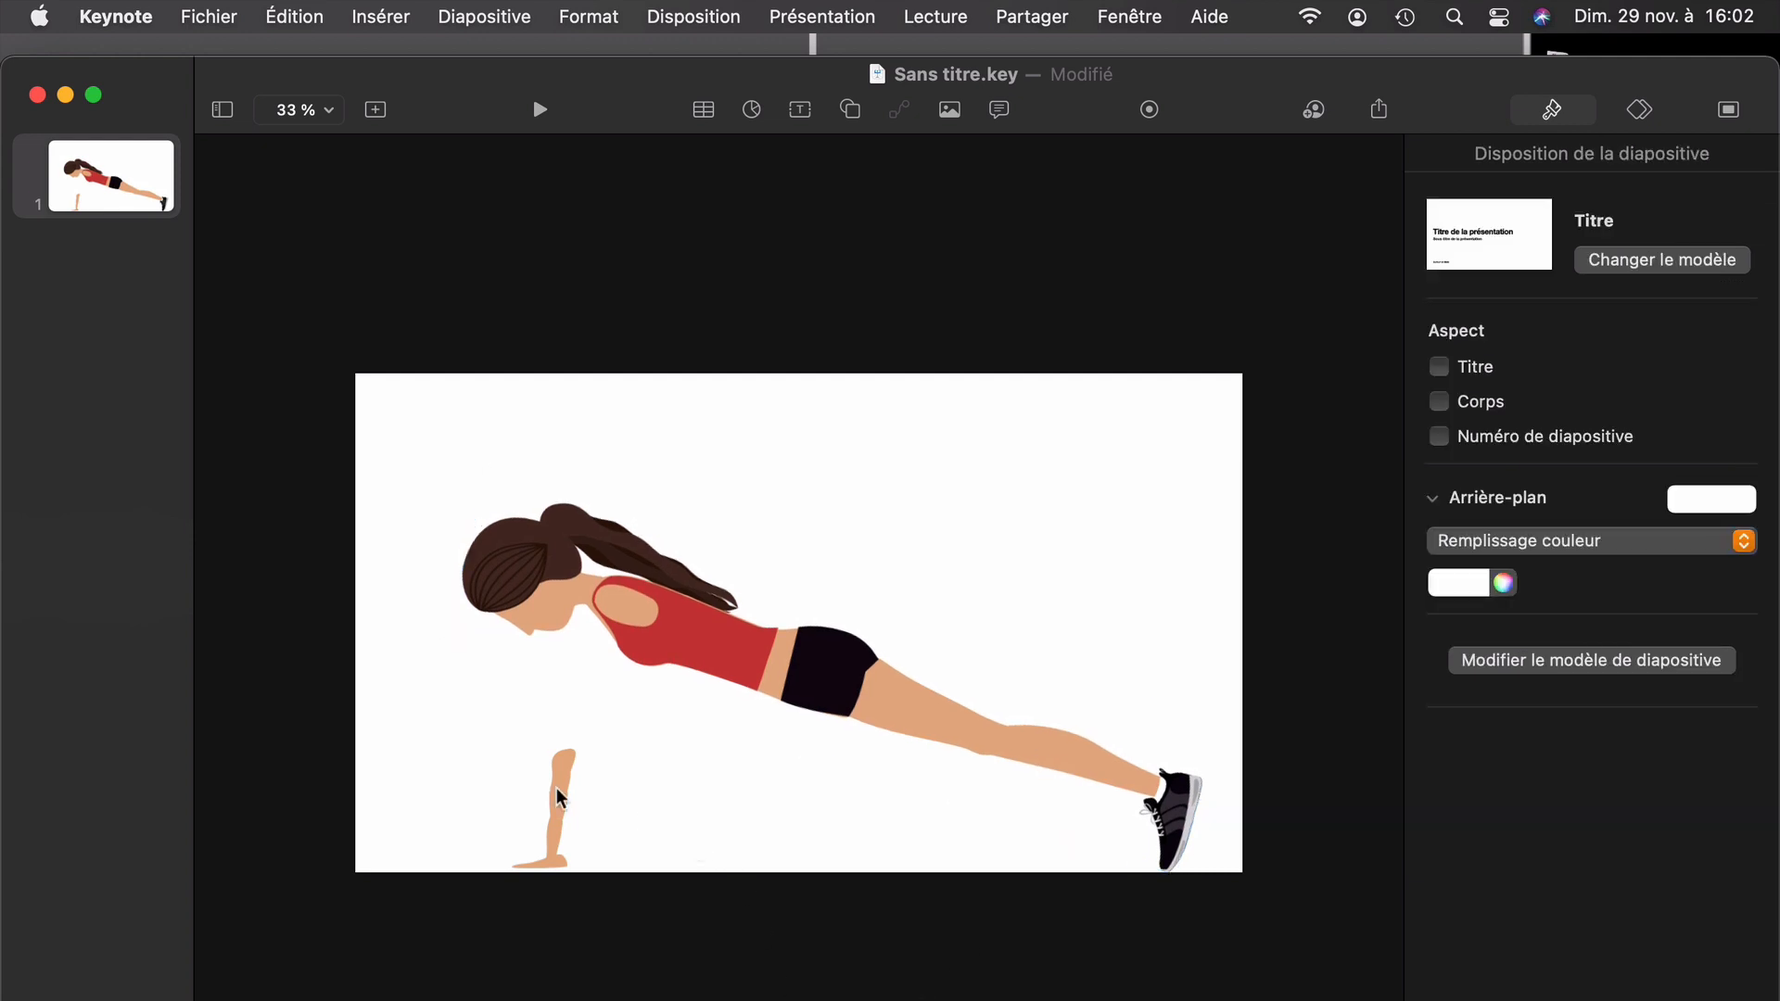
pyautogui.click(555, 786)
pyautogui.keyDown('shift'); pyautogui.click(555, 834); pyautogui.keyUp('shift')
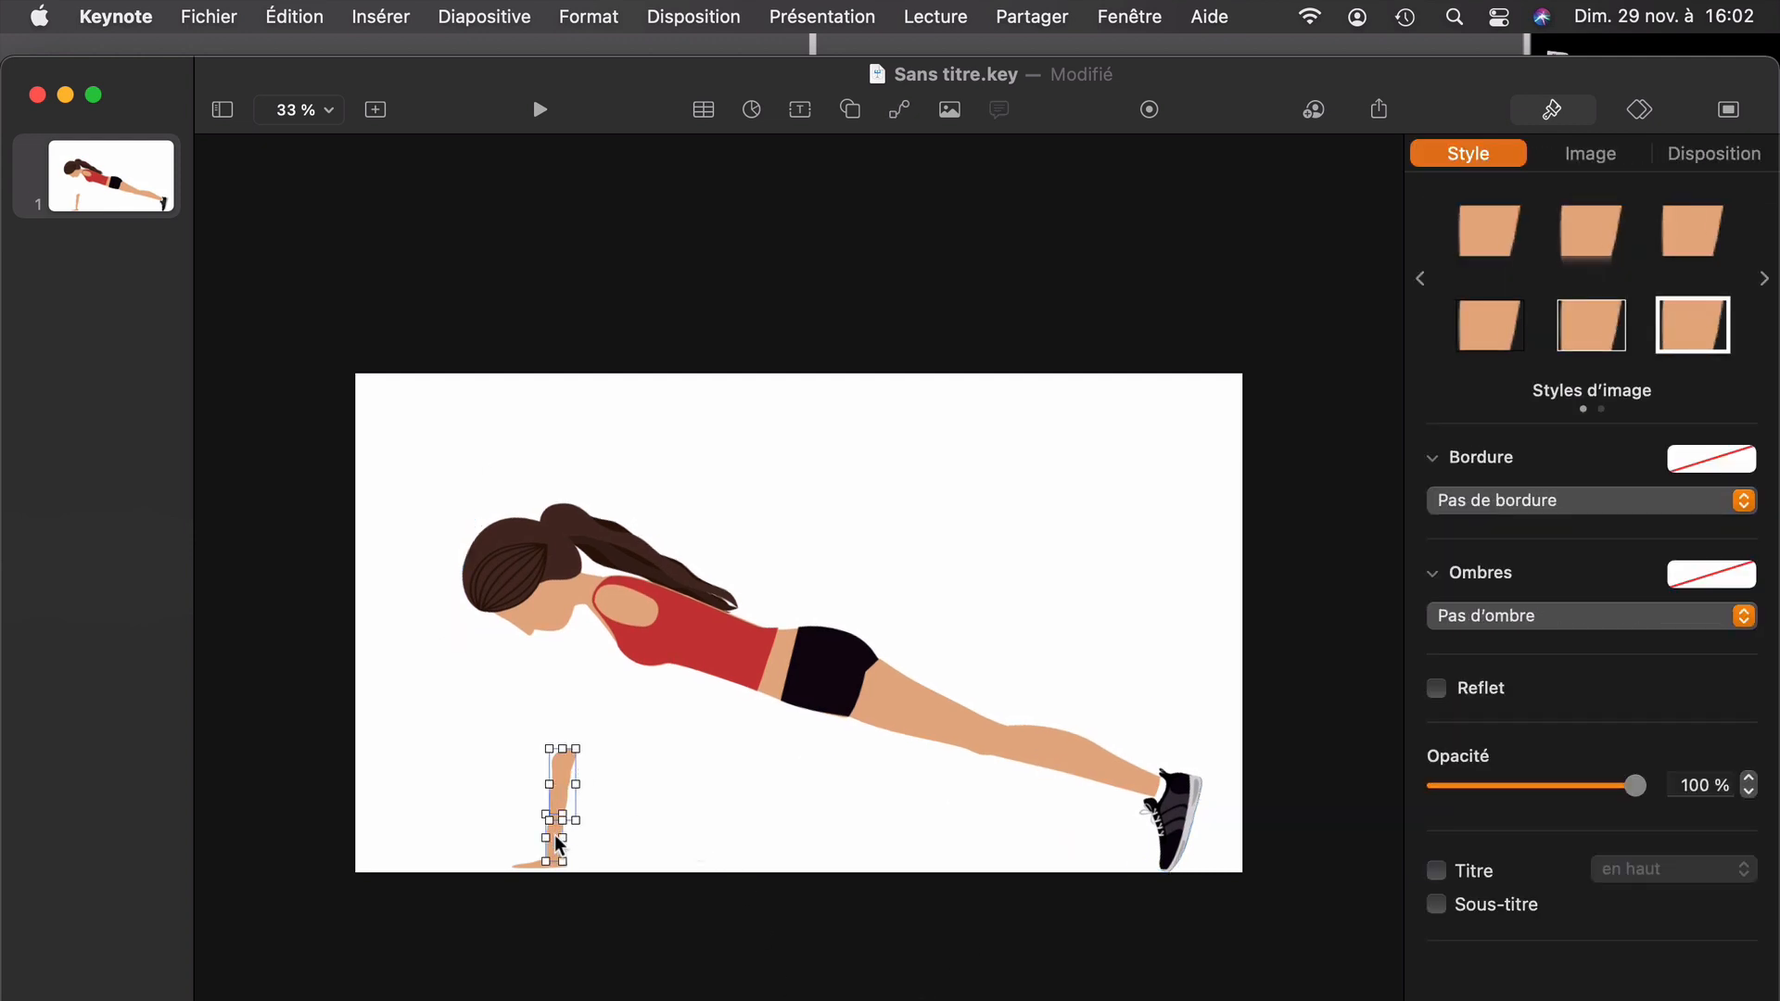
pyautogui.scroll(5, 614, 781)
pyautogui.click(481, 910)
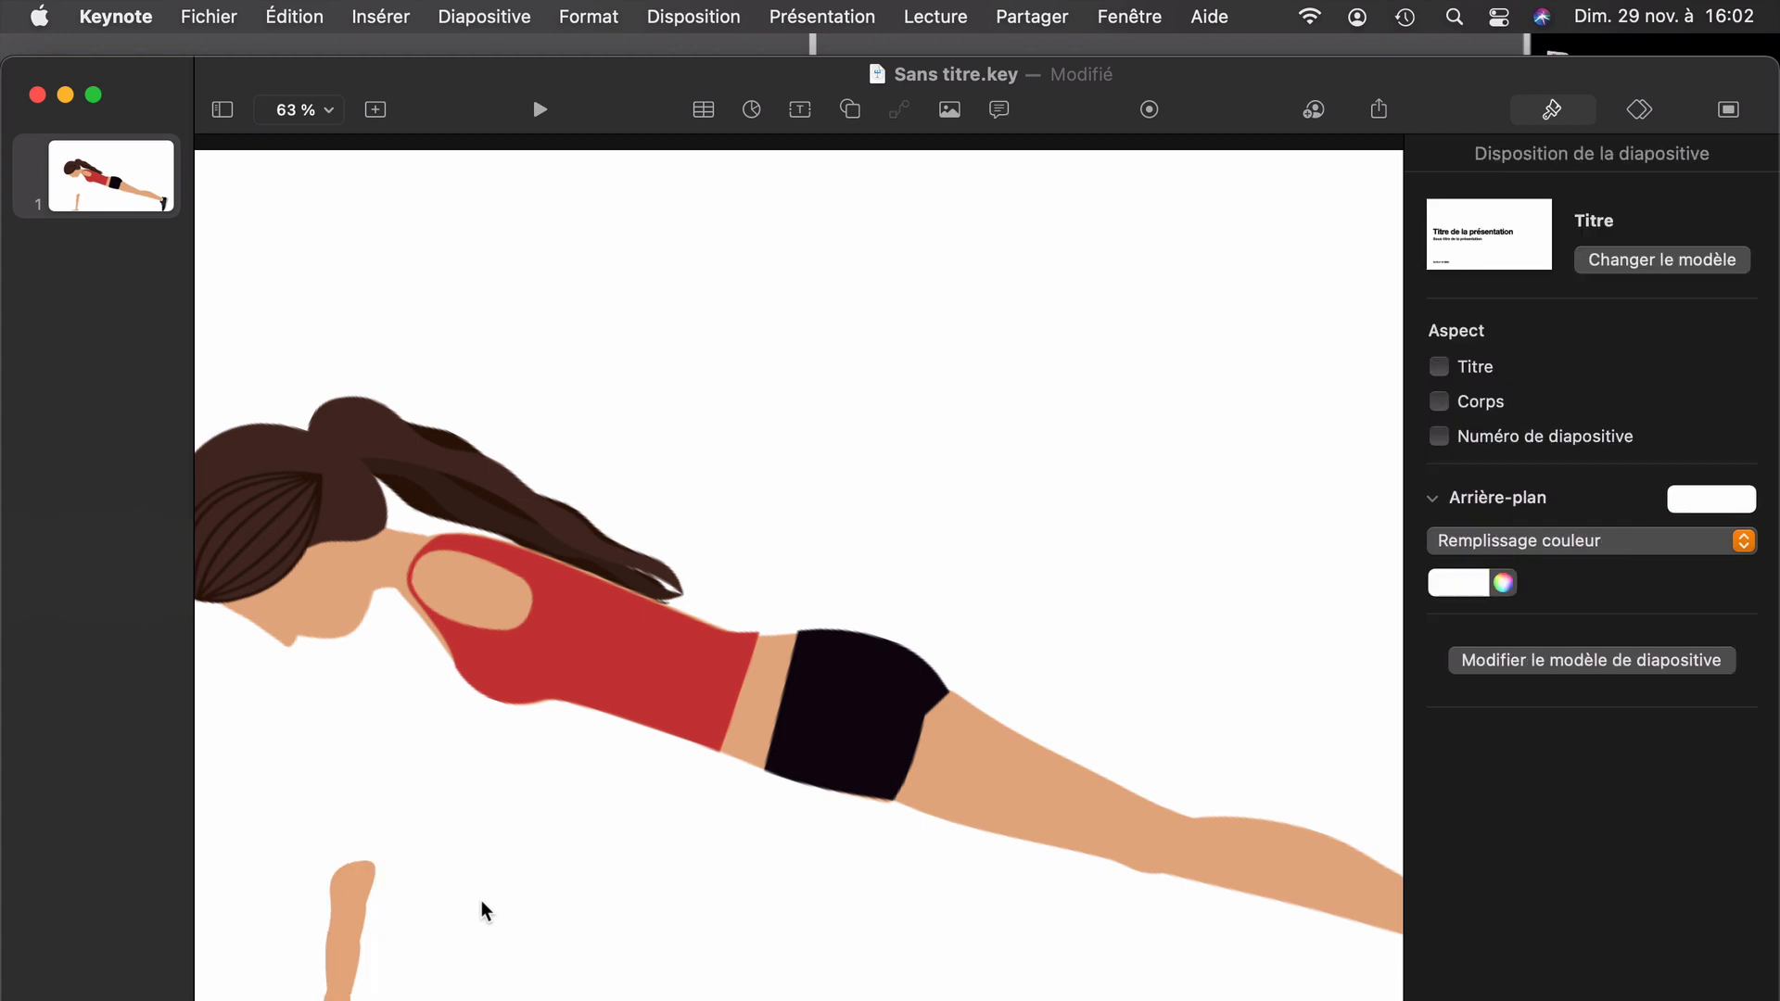
pyautogui.hscroll(-2, 424, 938)
pyautogui.click(417, 903)
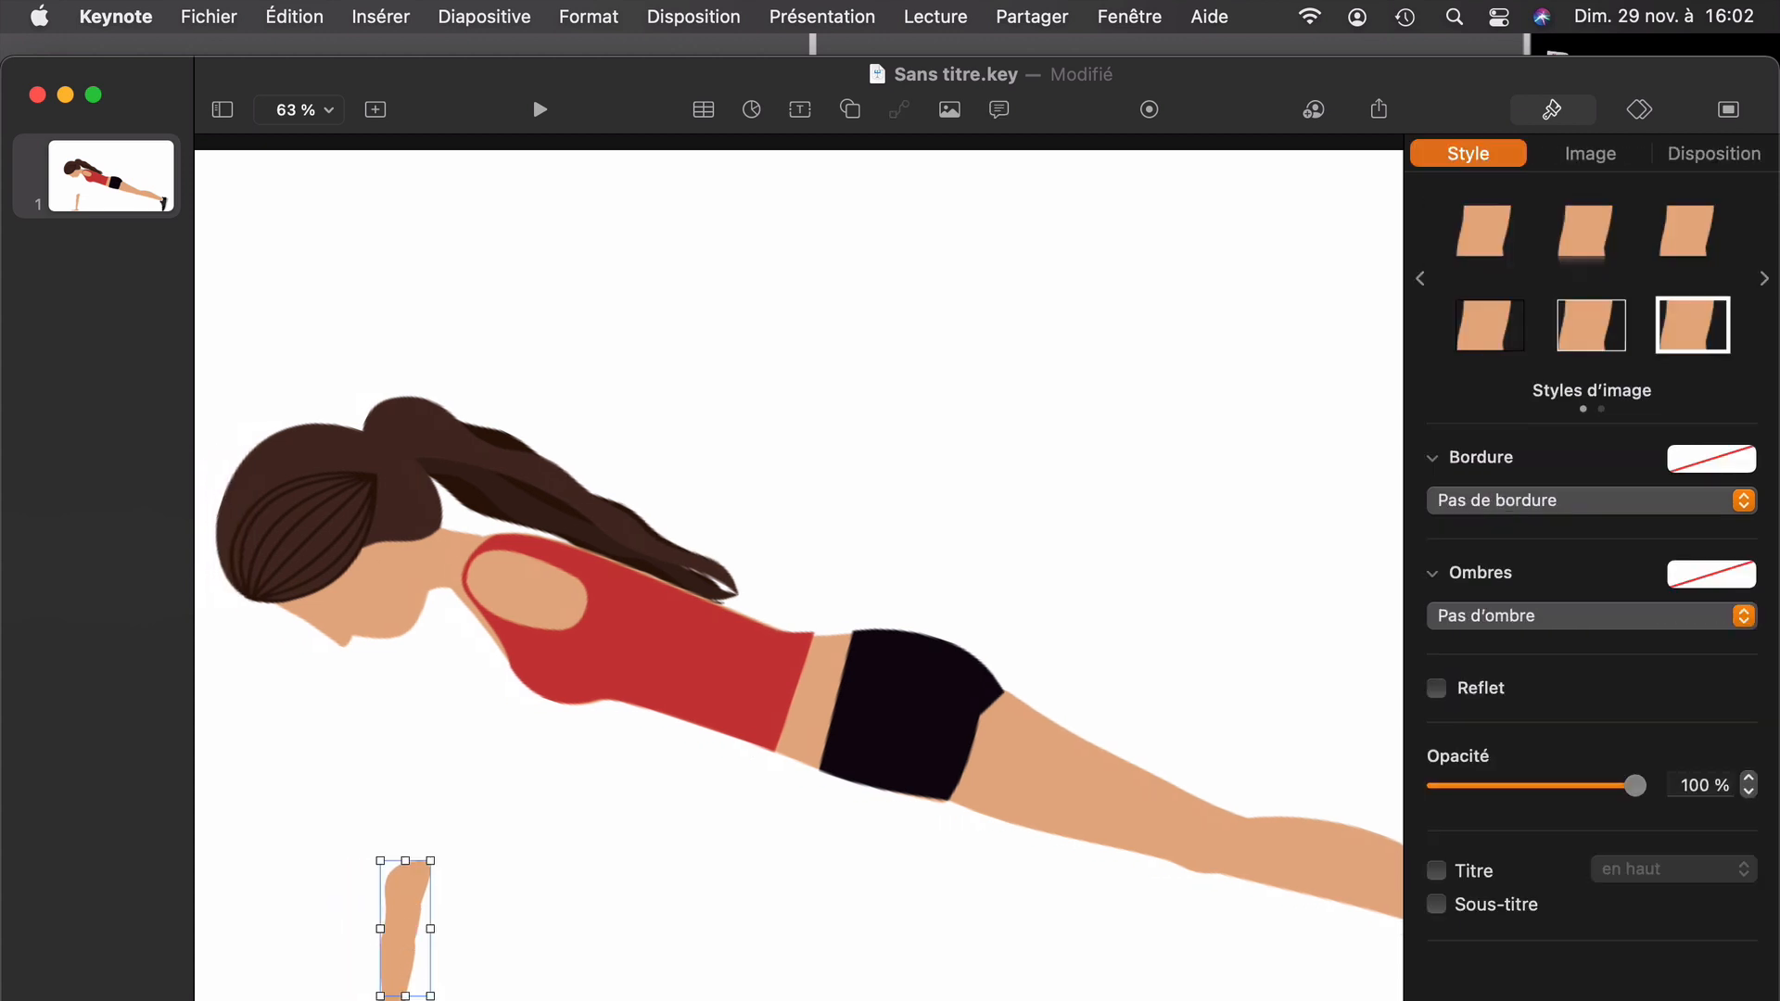
pyautogui.rightClick(404, 908)
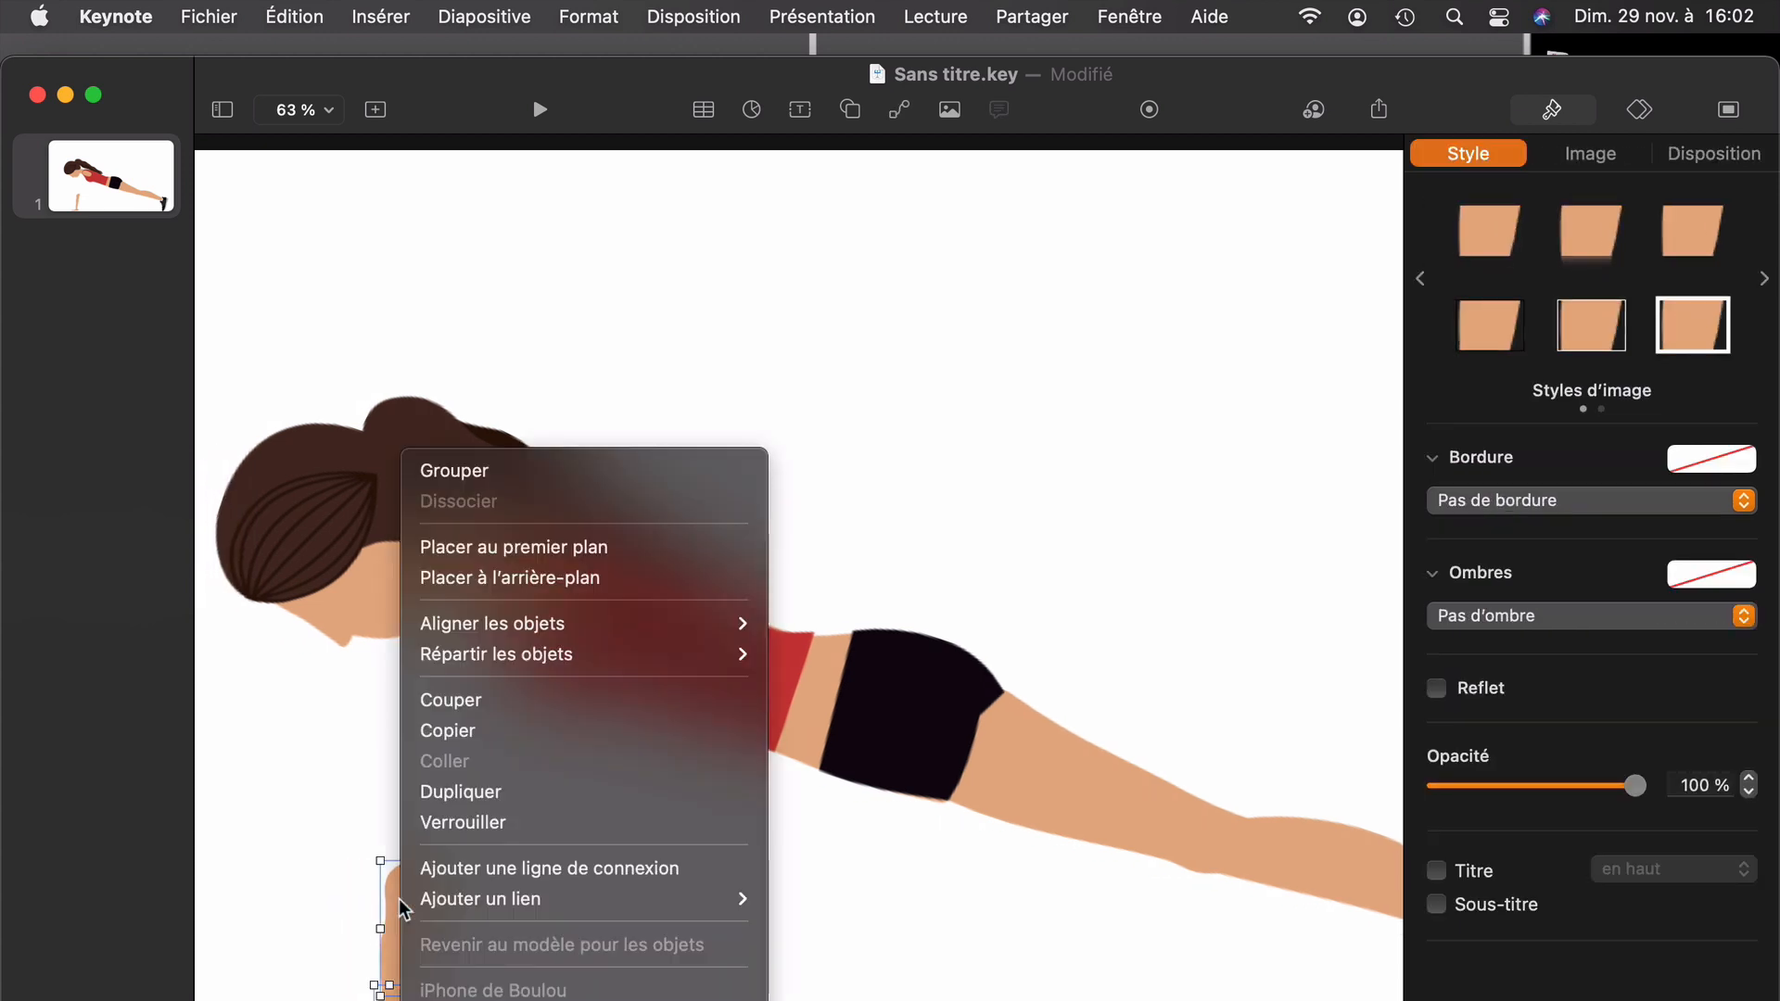
pyautogui.click(481, 474)
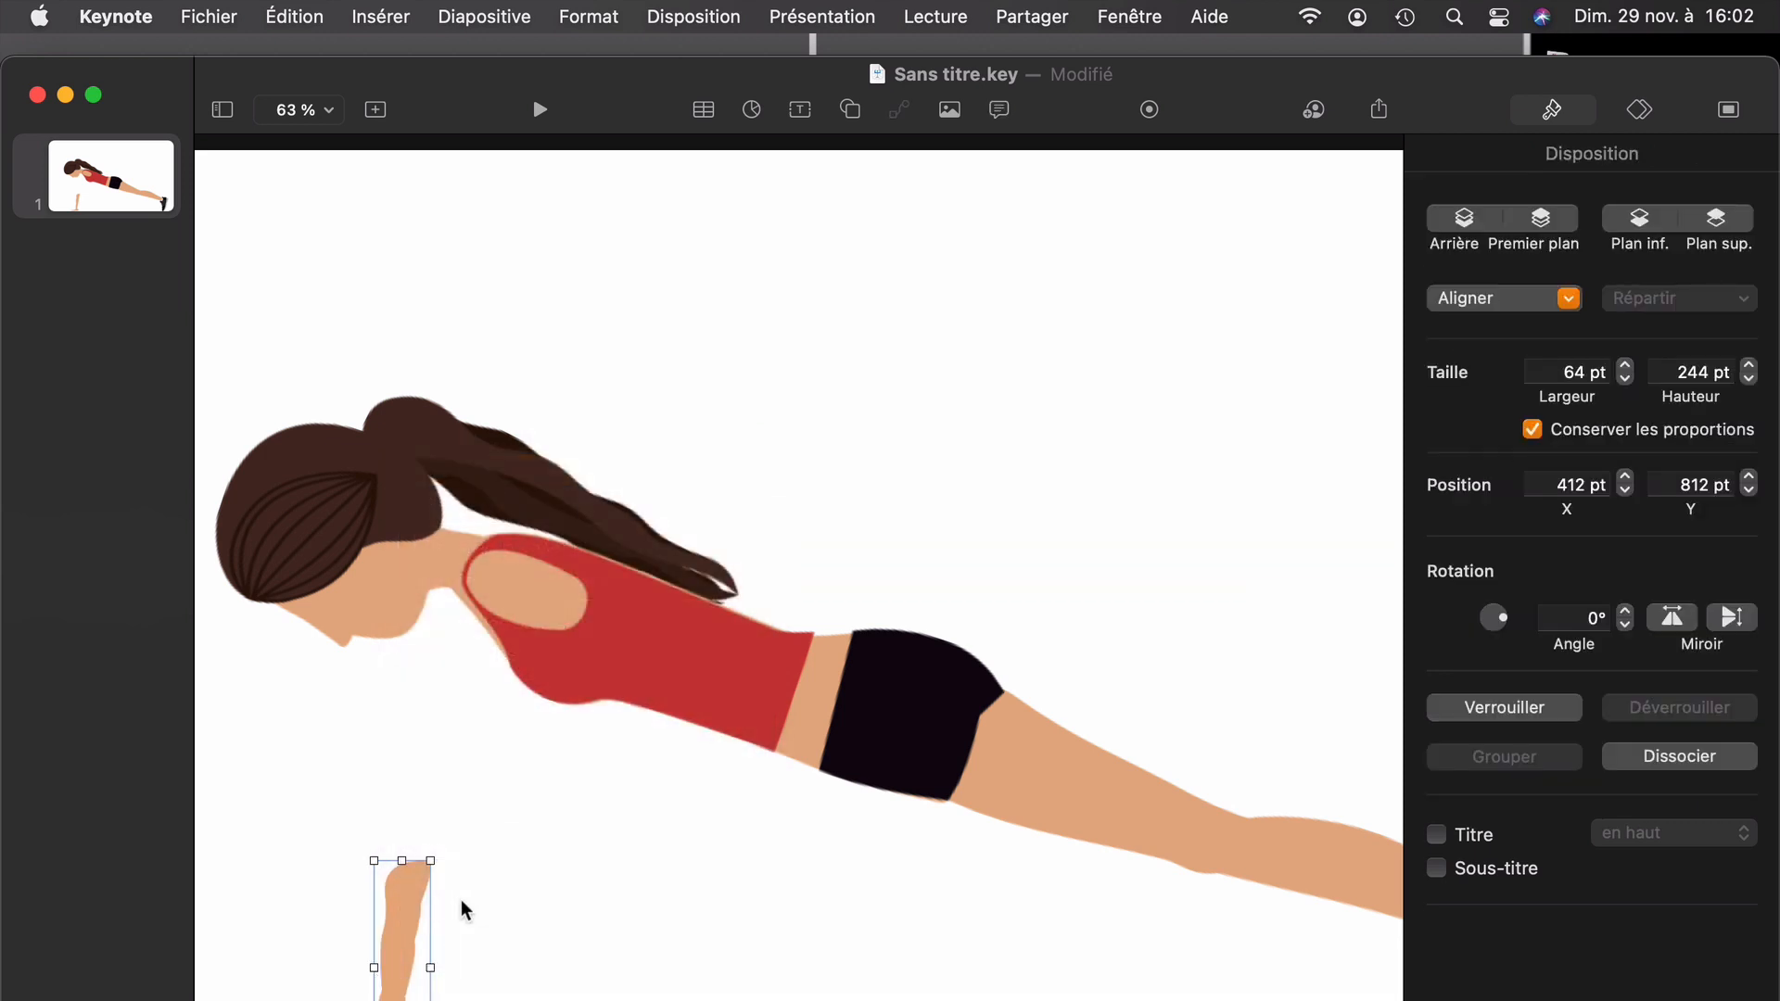
# Step: Place the grouped arm under the shoulder and enlarge it to about 132 × 498 pt
pyautogui.moveTo(425, 857); pyautogui.dragTo(538, 697)
pyautogui.press('super+z')
pyautogui.moveTo(395, 769); pyautogui.dragTo(561, 562)
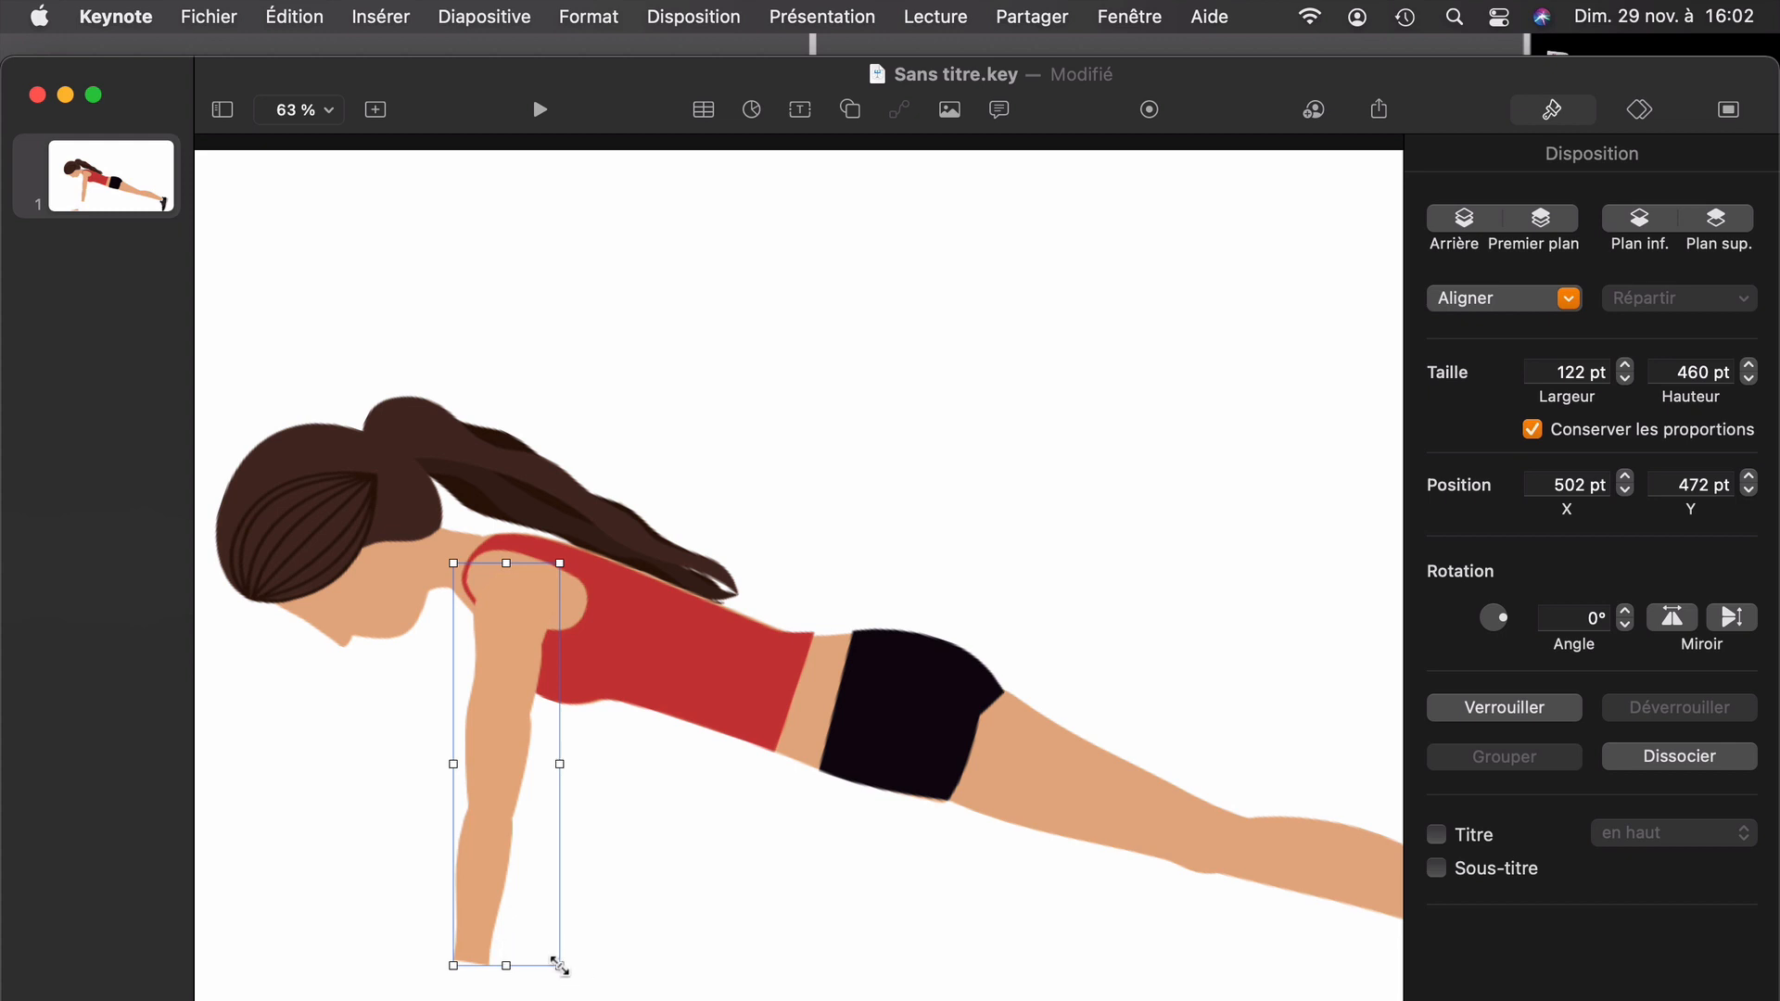
pyautogui.moveTo(559, 966); pyautogui.dragTo(569, 998)
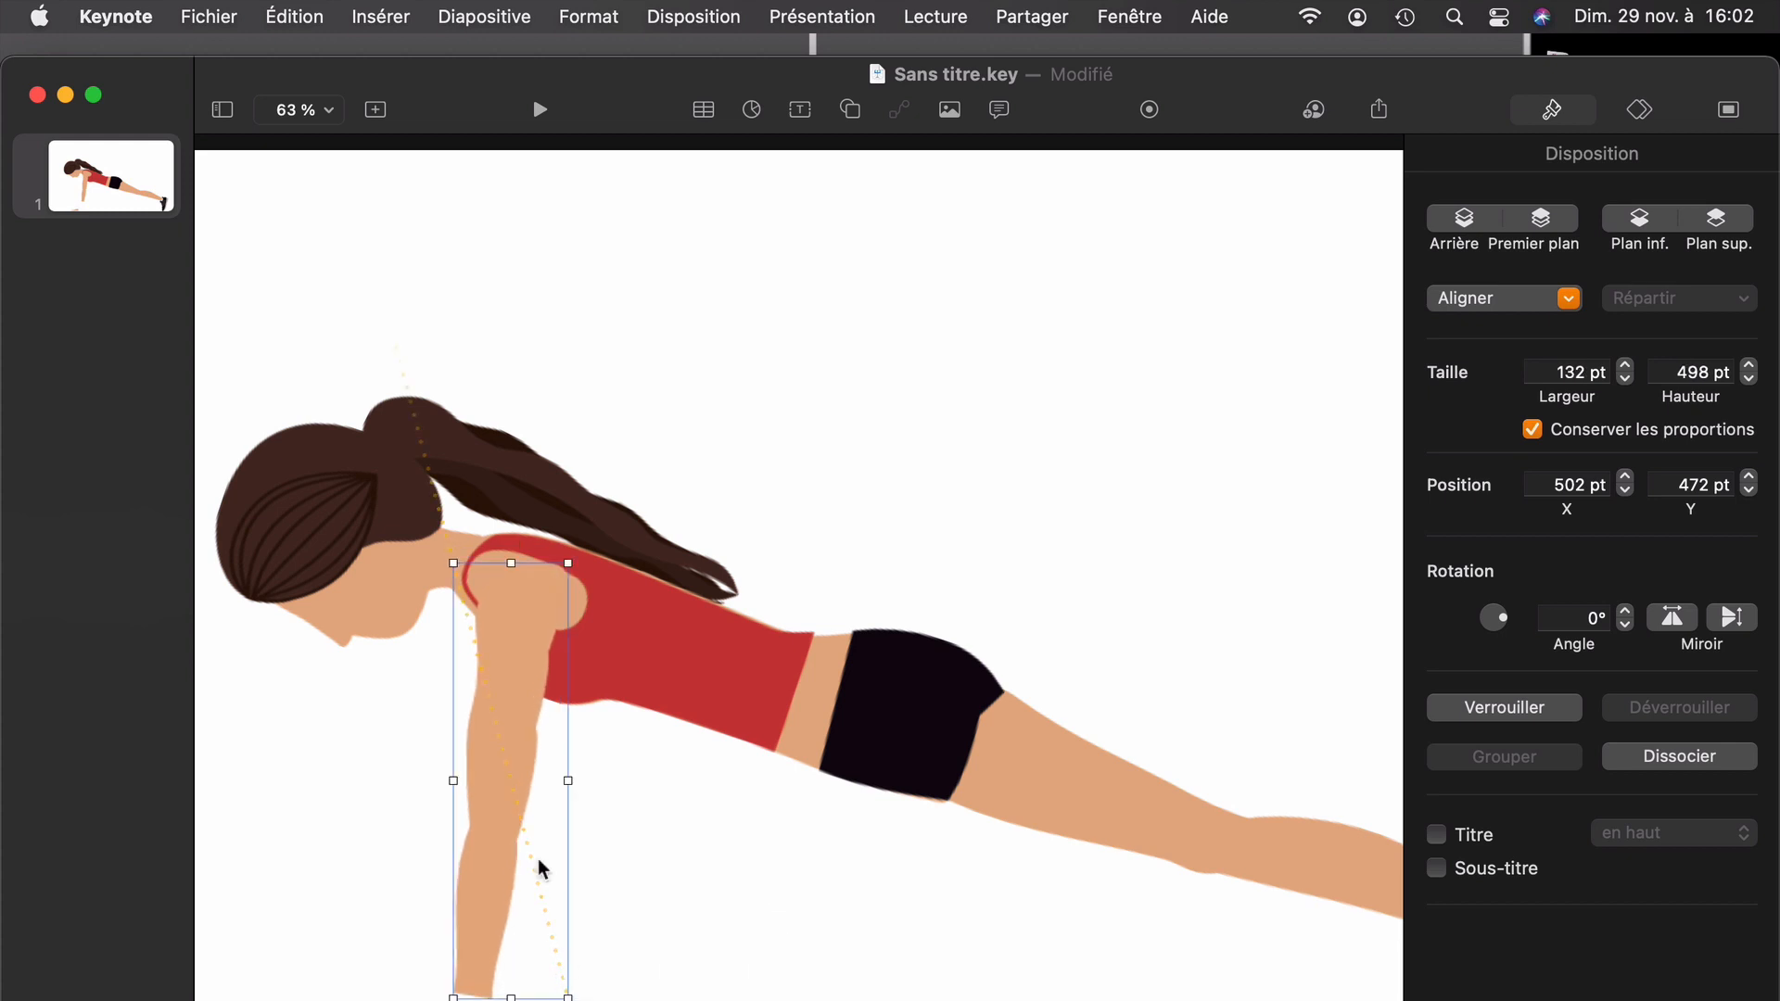
pyautogui.click(508, 752)
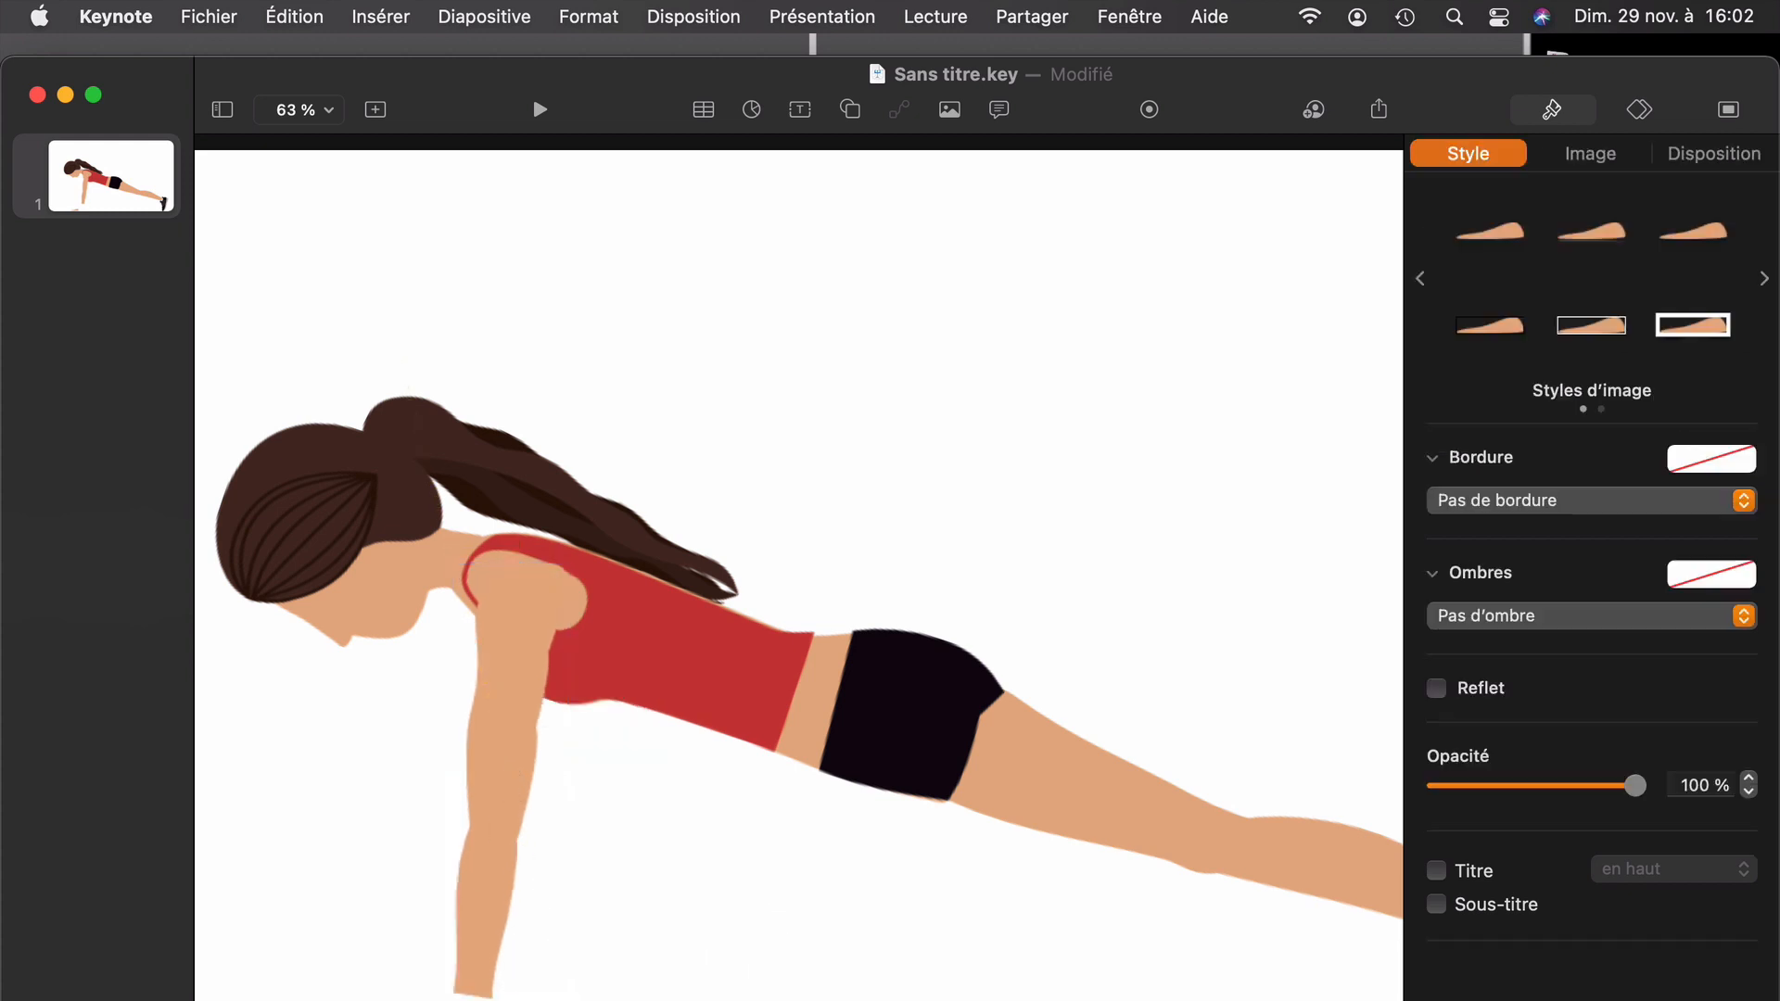
# Step: Group the body with the supporting arm, leaving the hand separate
pyautogui.scroll(-5, 593, 868)
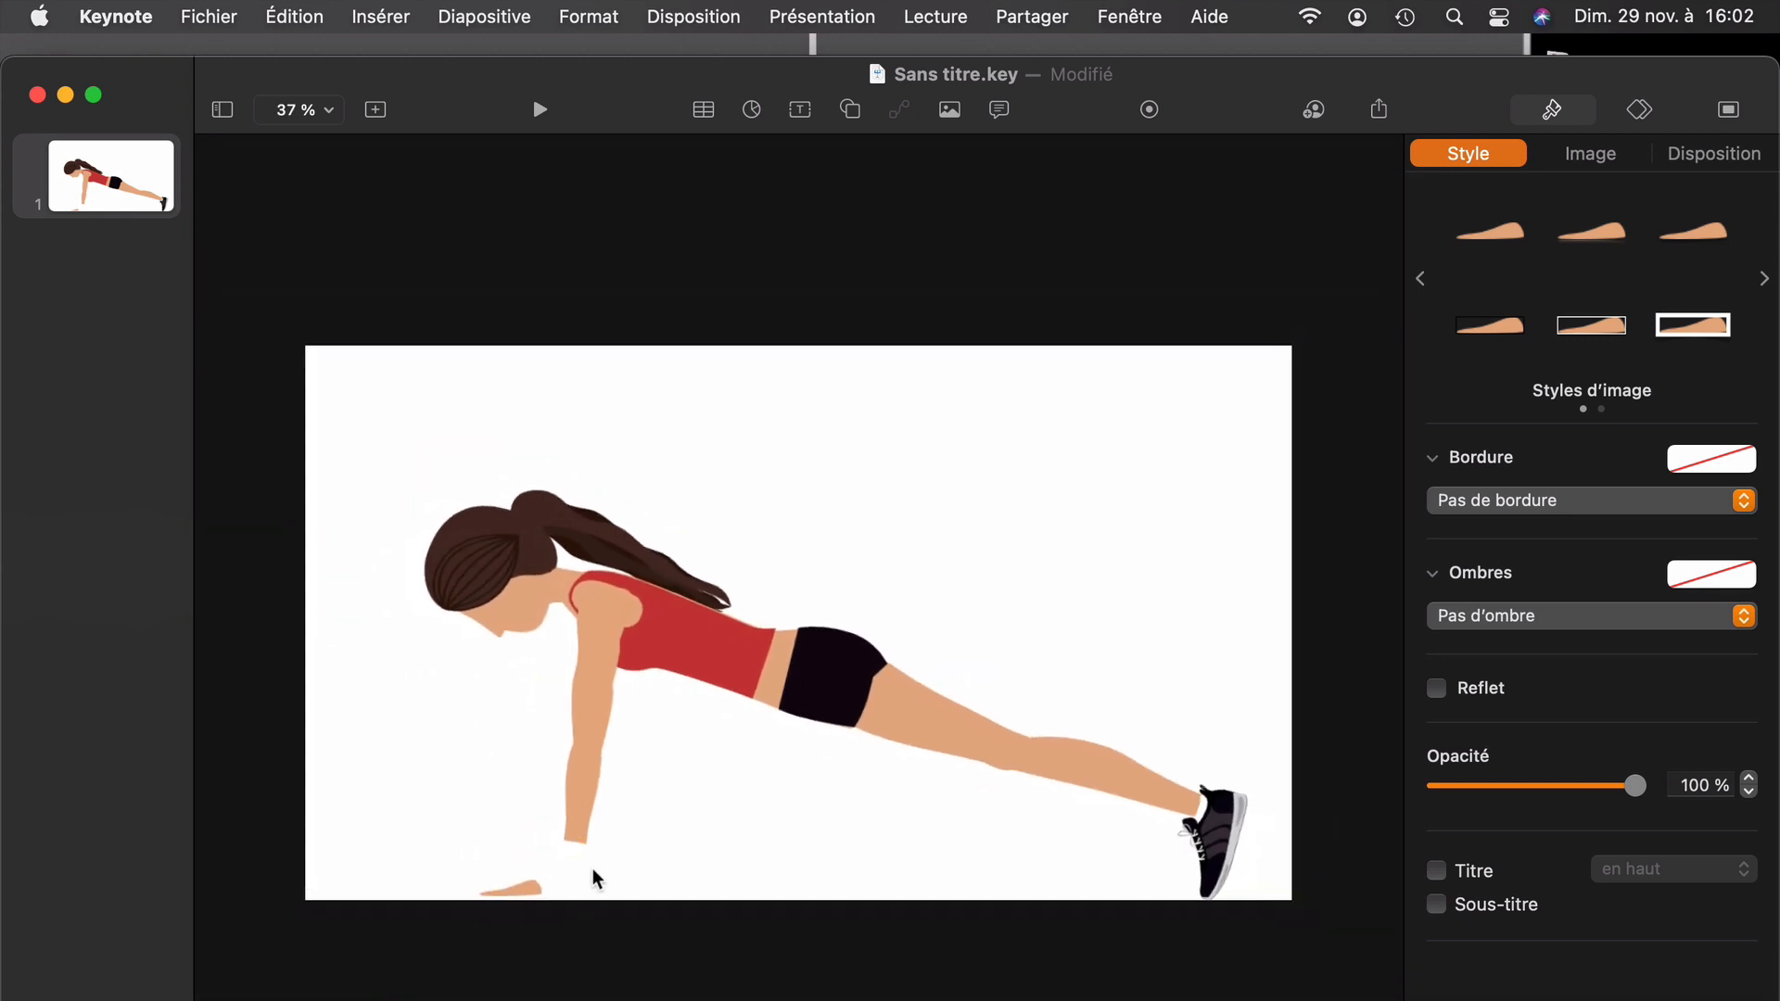
pyautogui.click(644, 698)
pyautogui.keyDown('shift'); pyautogui.click(594, 735); pyautogui.keyUp('shift')
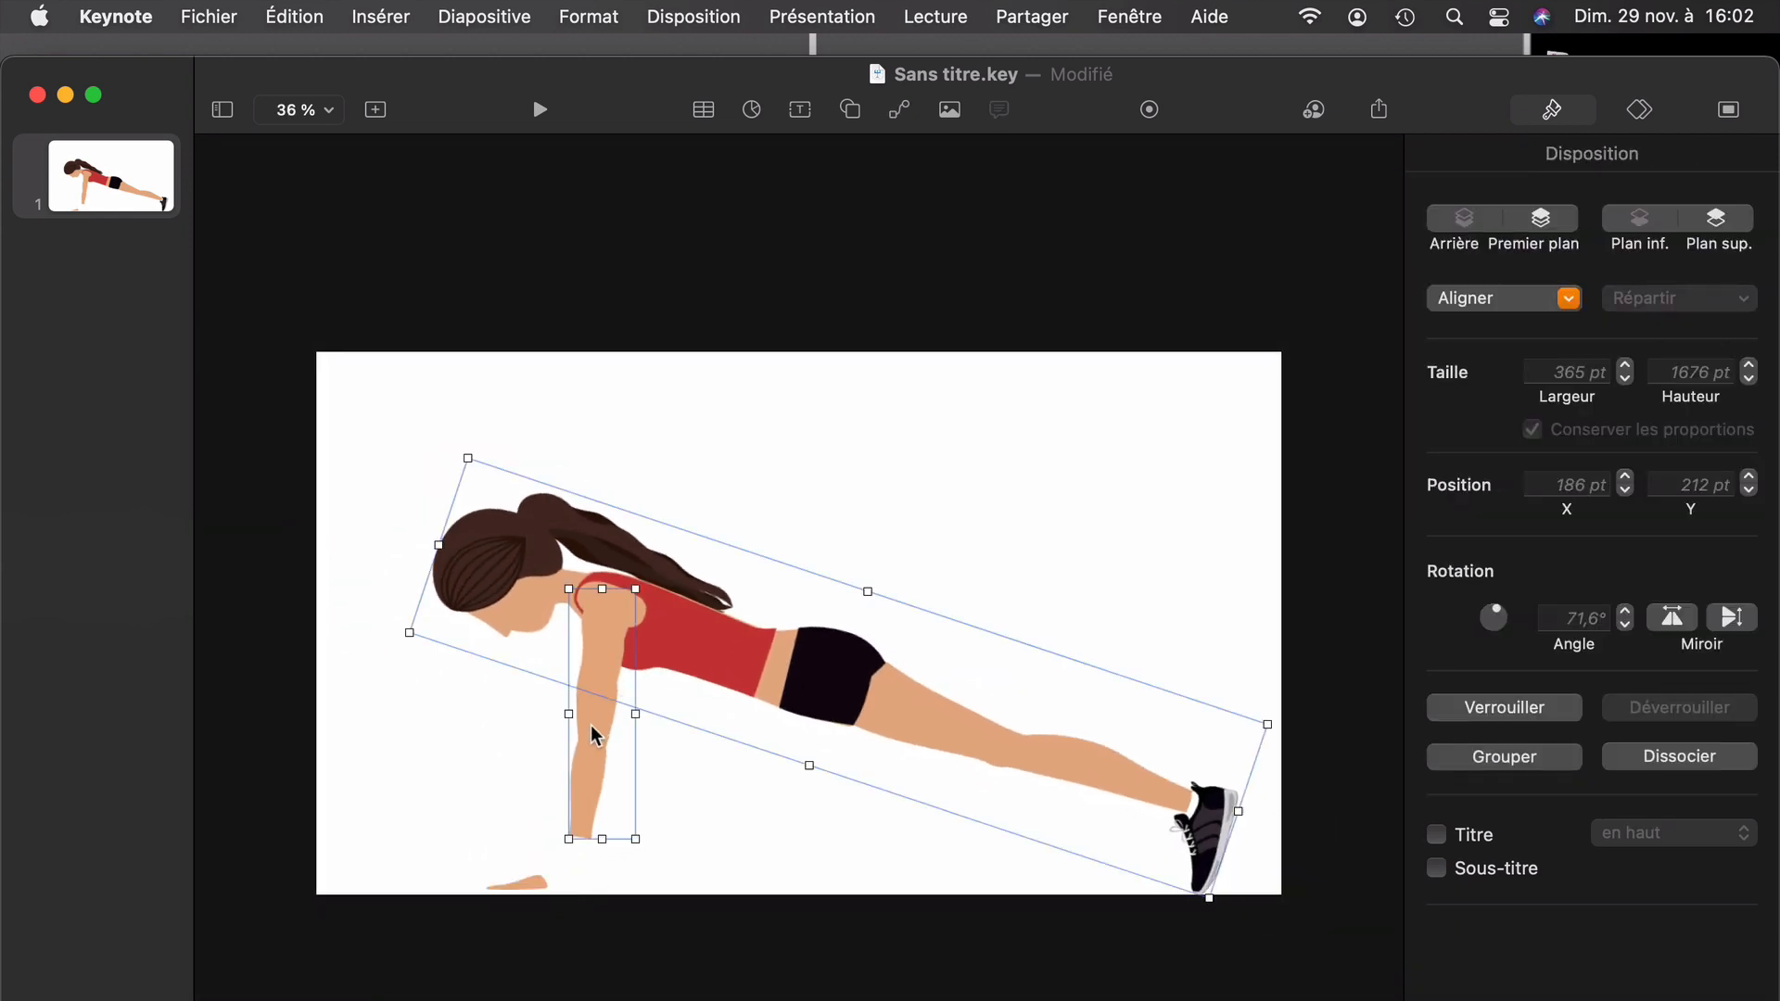
pyautogui.press('super+alt+g')
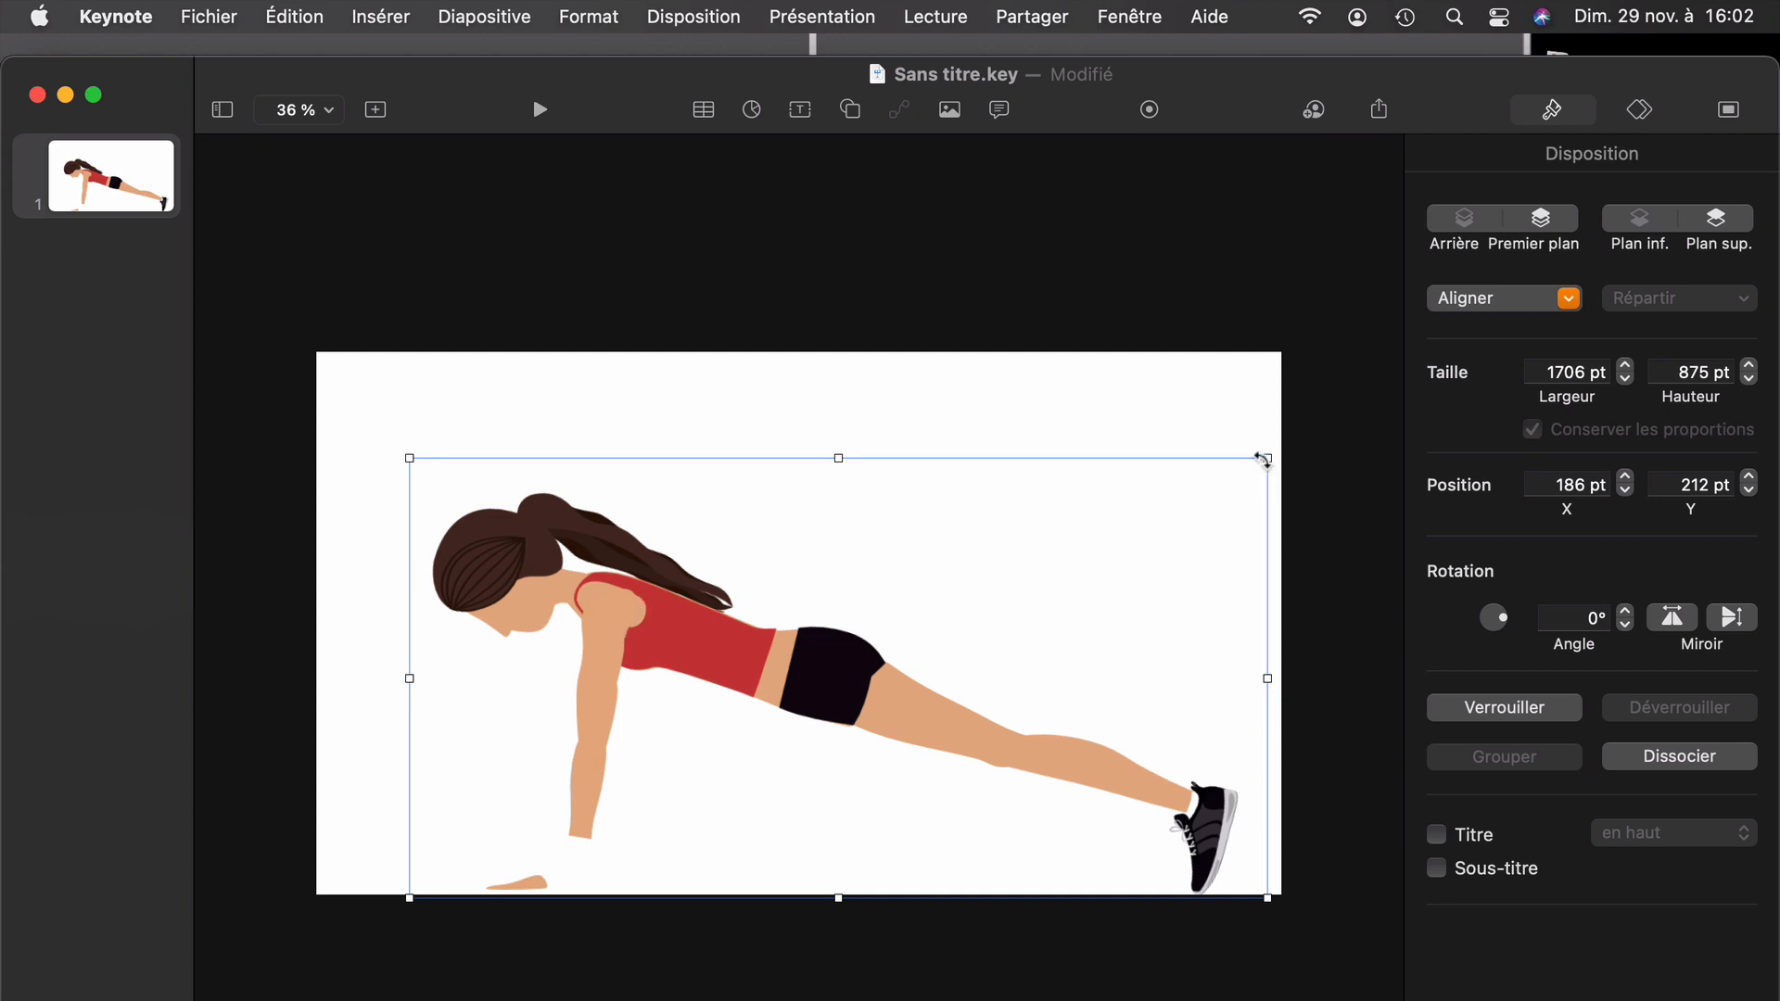
# Step: Rotate the body-and-arm group to about 2.8° and lower it until the shoe rests on the slide's bottom edge
pyautogui.moveTo(1263, 458); pyautogui.dragTo(1241, 445)
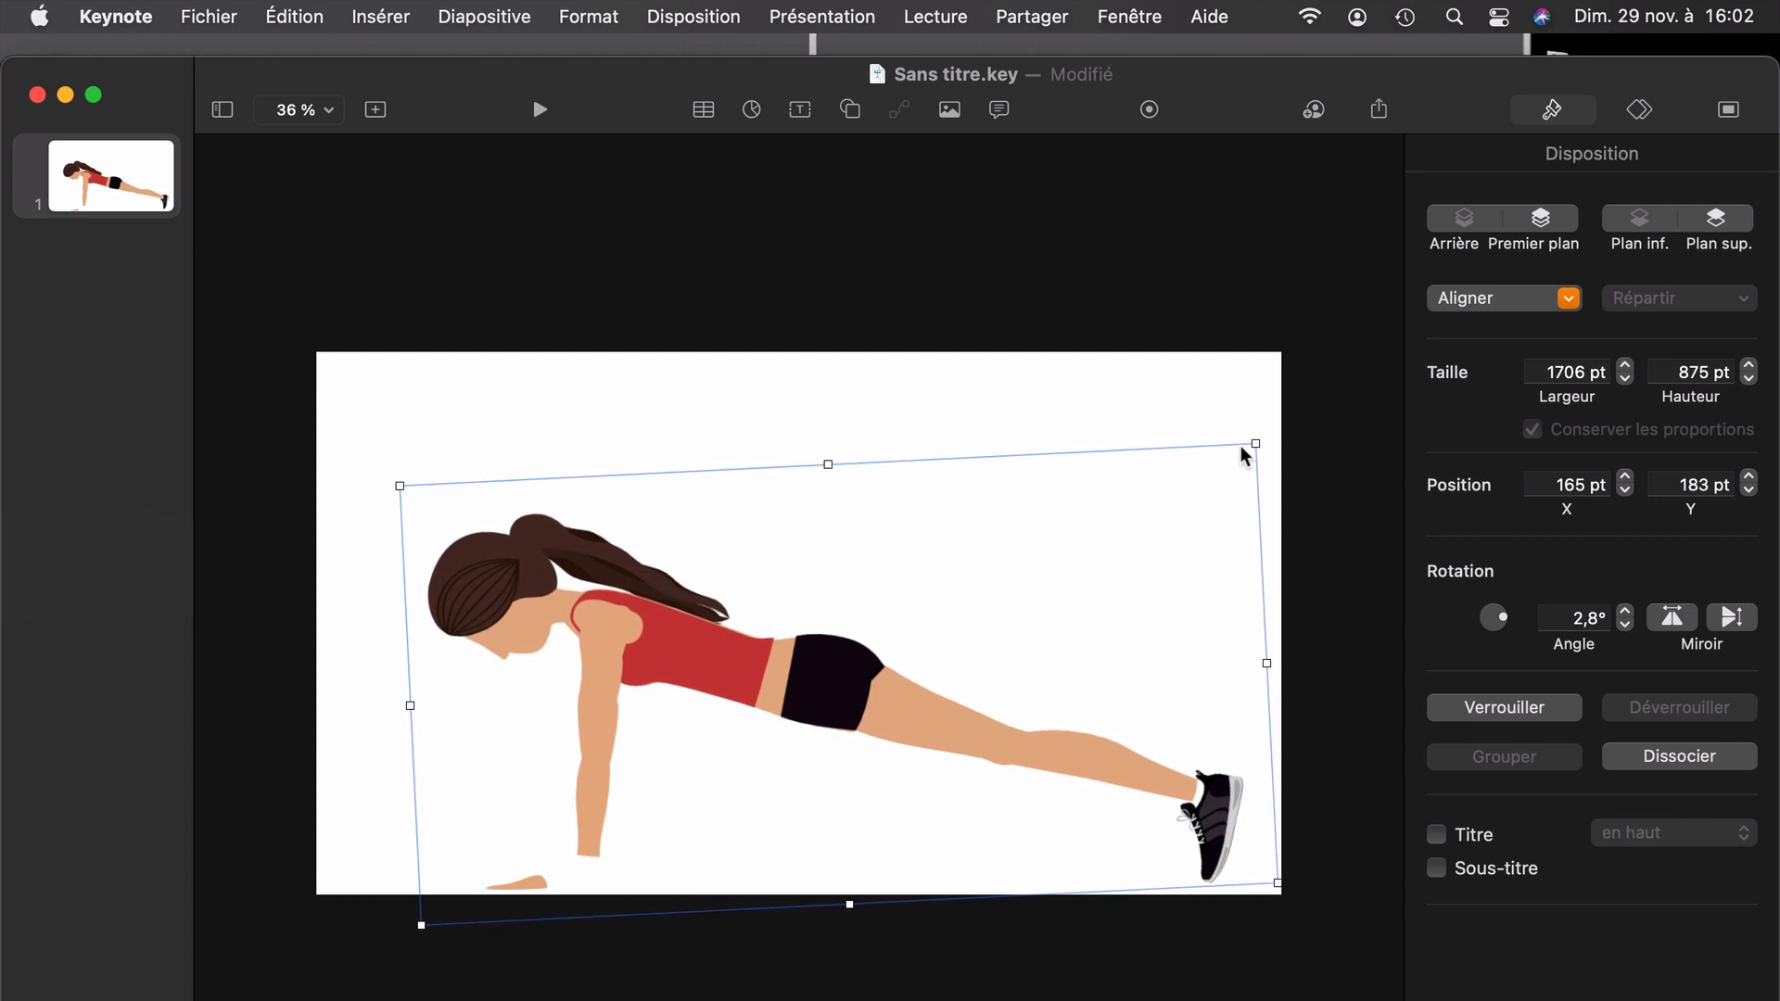
pyautogui.press('Down')
pyautogui.press('Down')
pyautogui.press('Down')
pyautogui.press('Down')
pyautogui.press('Down')
pyautogui.press('Down')
pyautogui.press('Down')
pyautogui.press('Down')
pyautogui.press('Down')
pyautogui.press('Down')
pyautogui.press('Down')
pyautogui.press('Down')
pyautogui.press('Down')
pyautogui.press('Down')
pyautogui.press('Down')
pyautogui.press('Down')
pyautogui.press('Down')
pyautogui.press('Down')
pyautogui.press('Down')
pyautogui.press('Down')
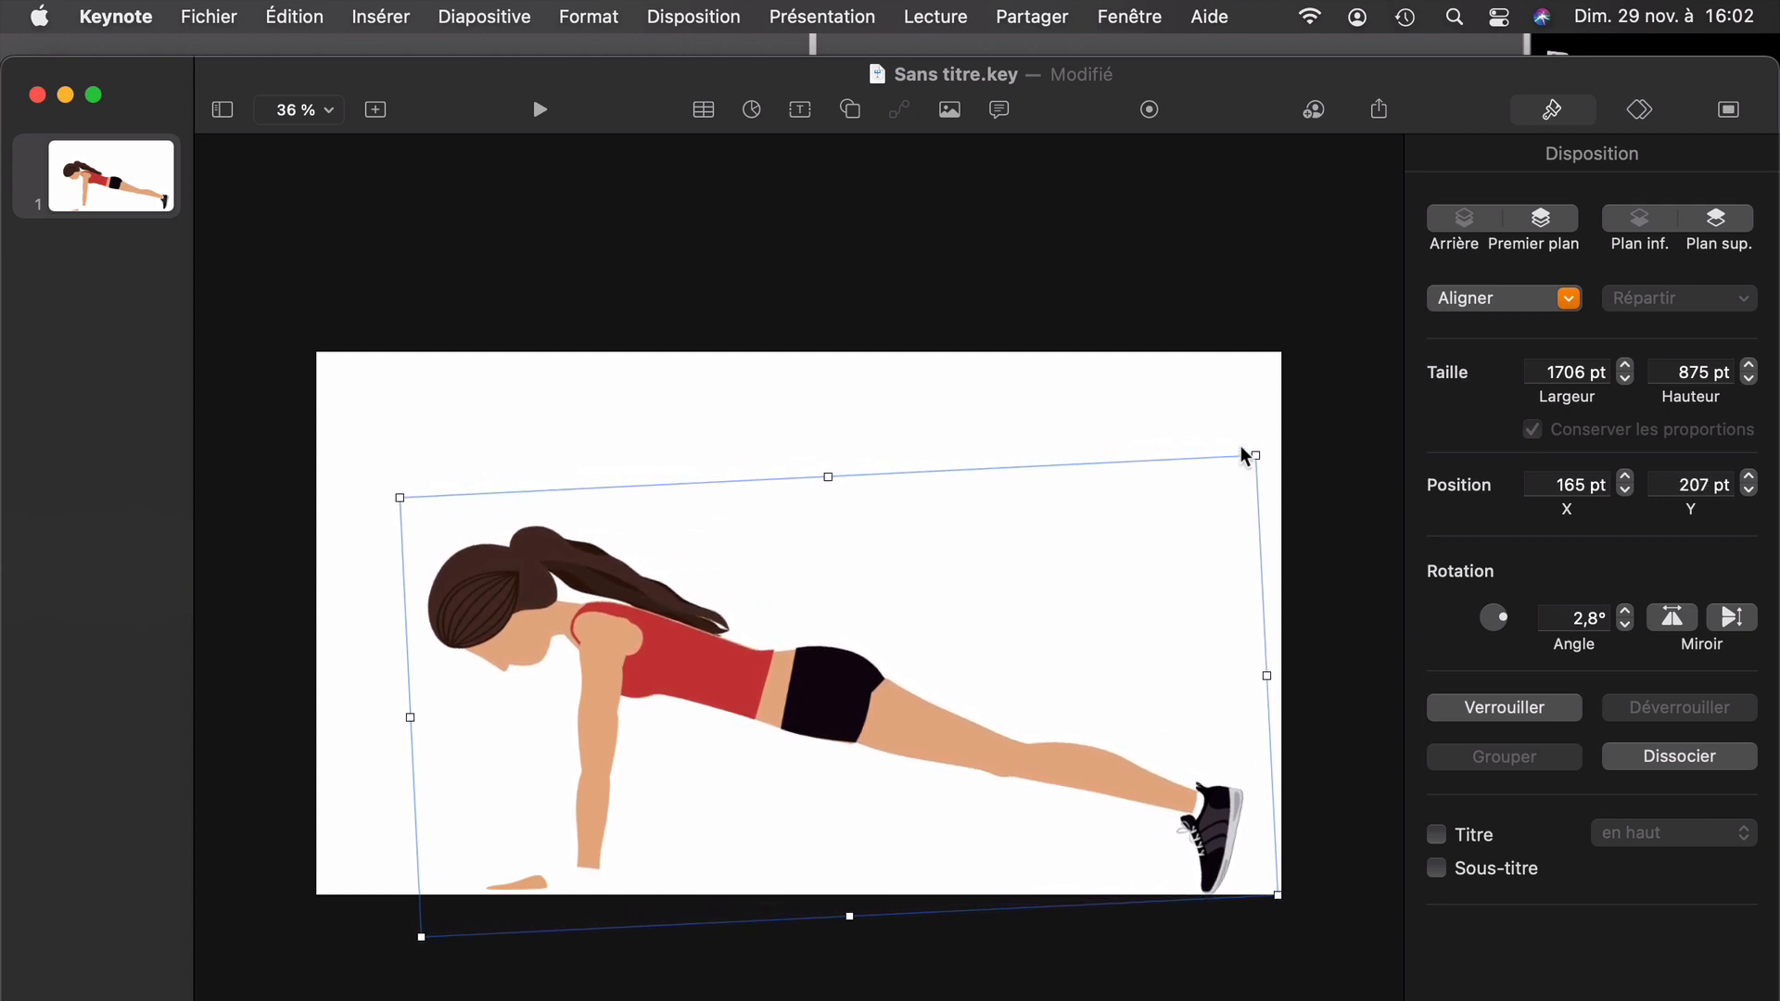
# Step: Enlarge the hand and place it at the lower end of the forearm
pyautogui.click(701, 874)
pyautogui.click(535, 885)
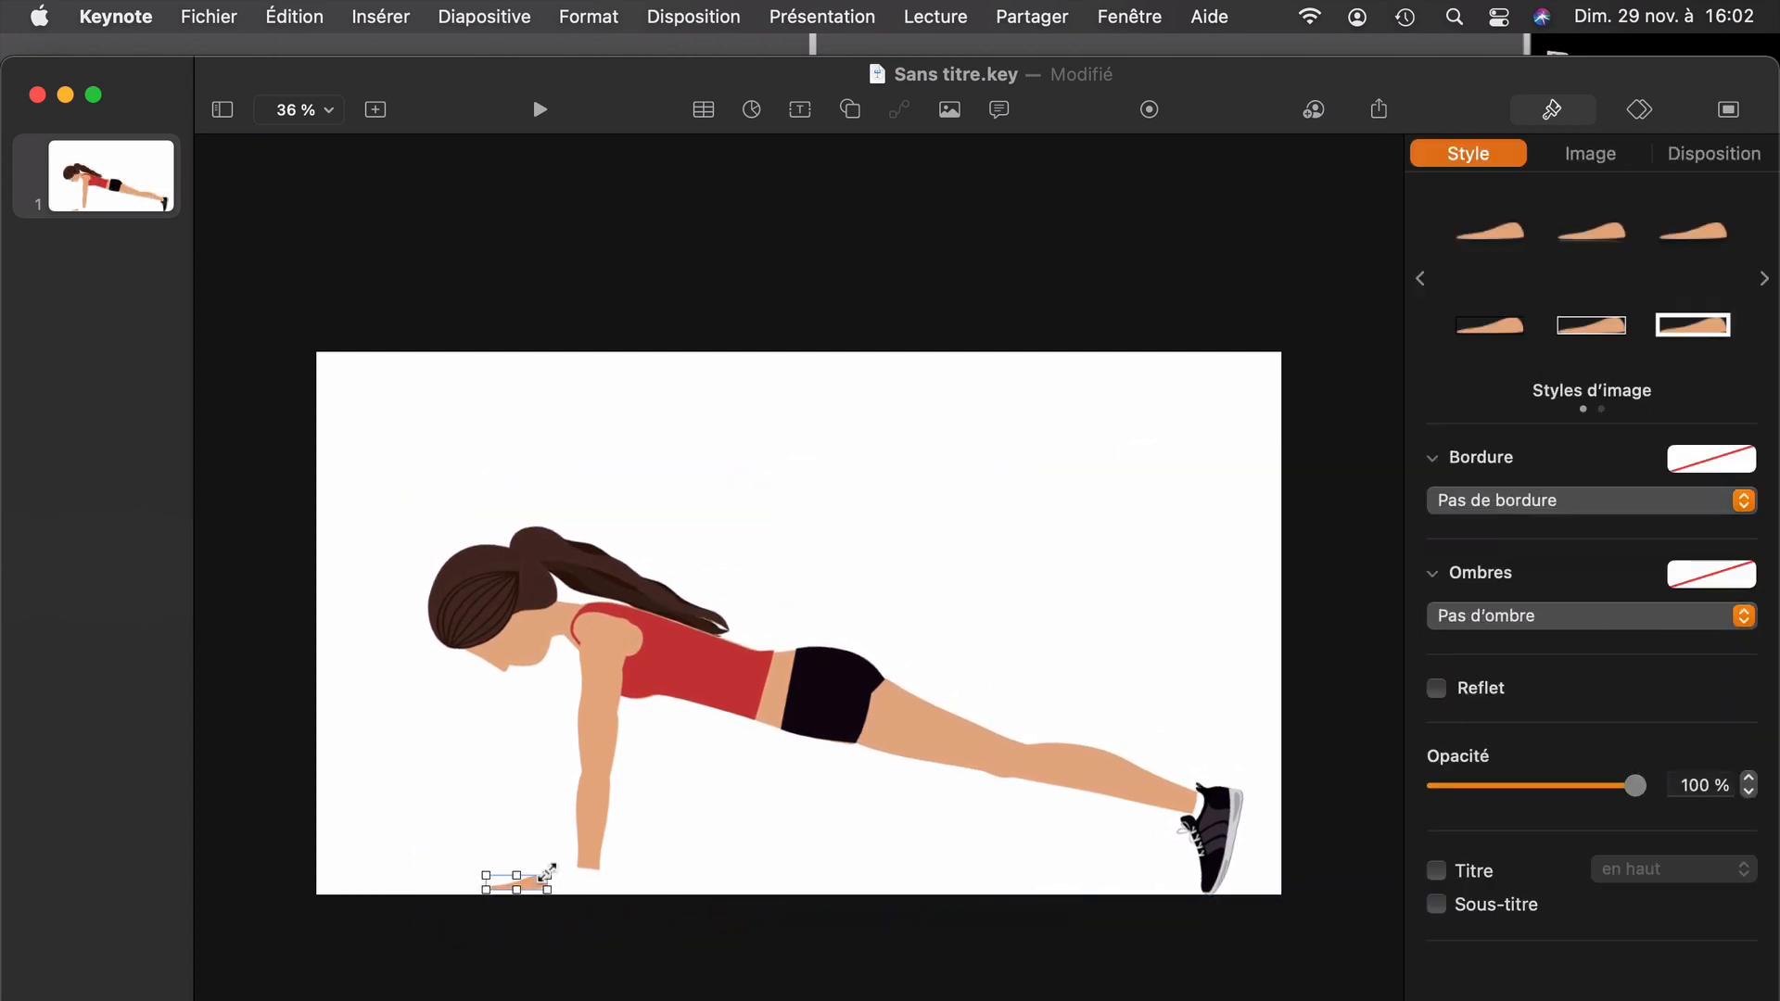
pyautogui.moveTo(547, 875); pyautogui.dragTo(586, 878)
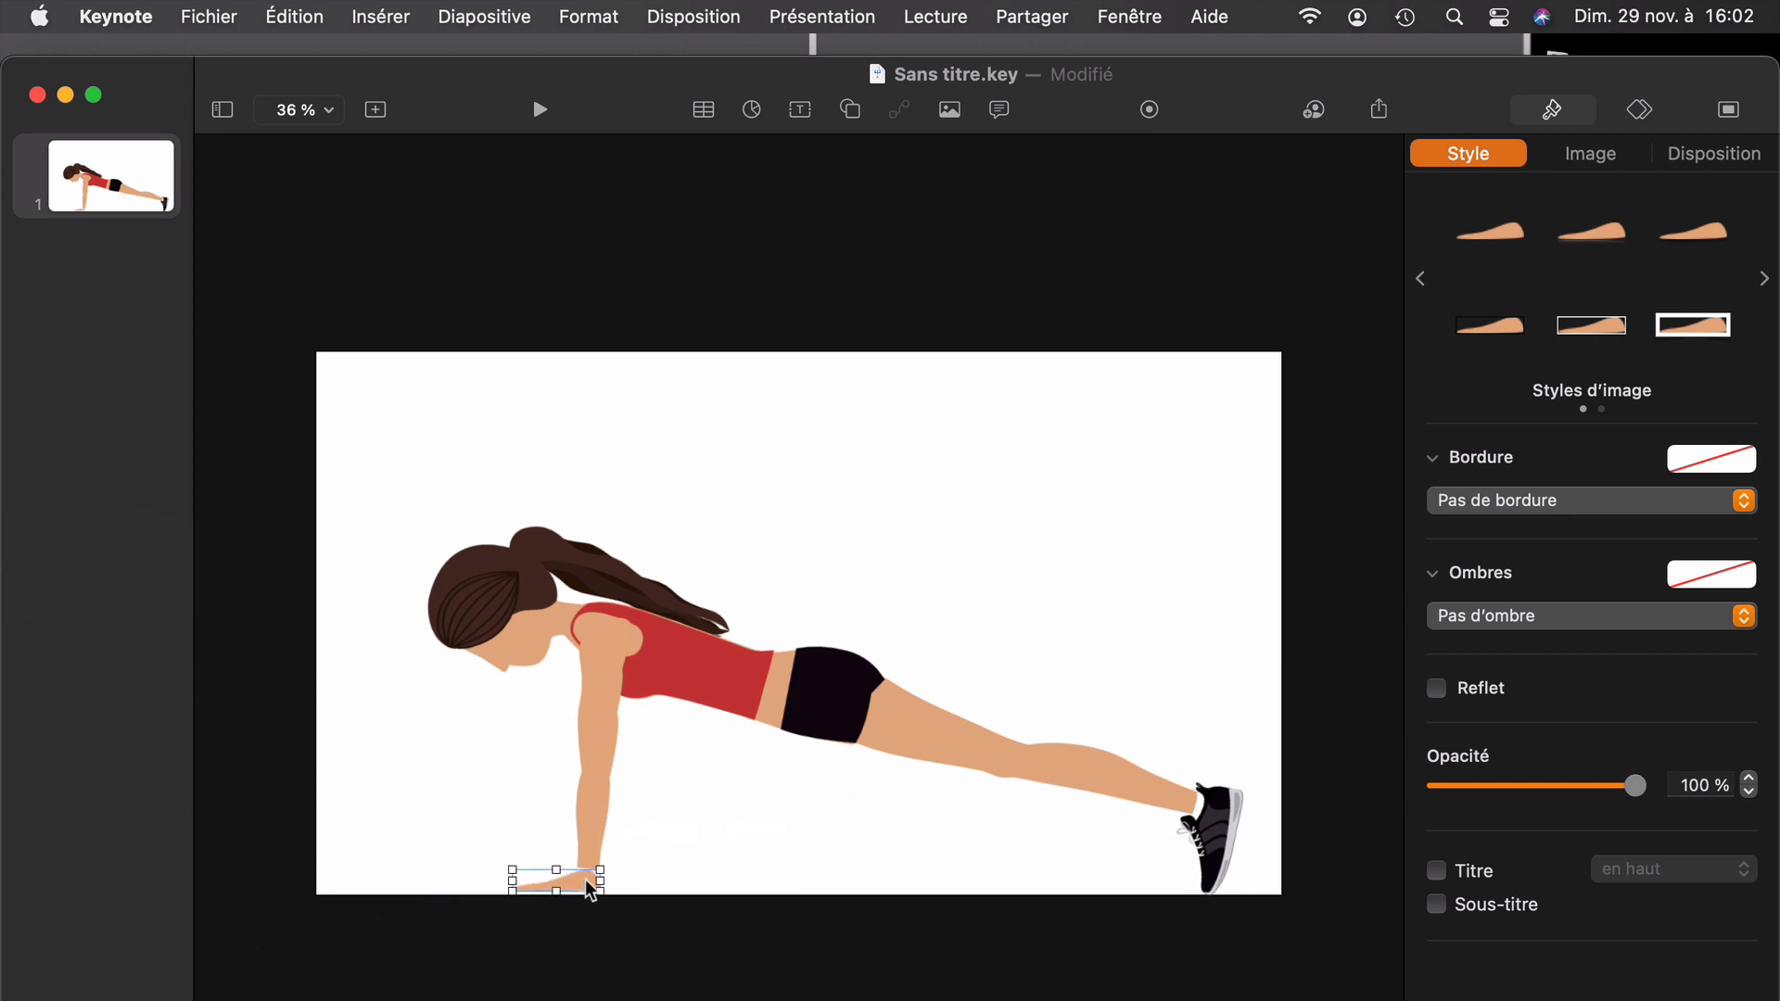
# Step: Nudge the body group down and left to meet the hand, and adjust its rotation to about 3.4°
pyautogui.click(604, 797)
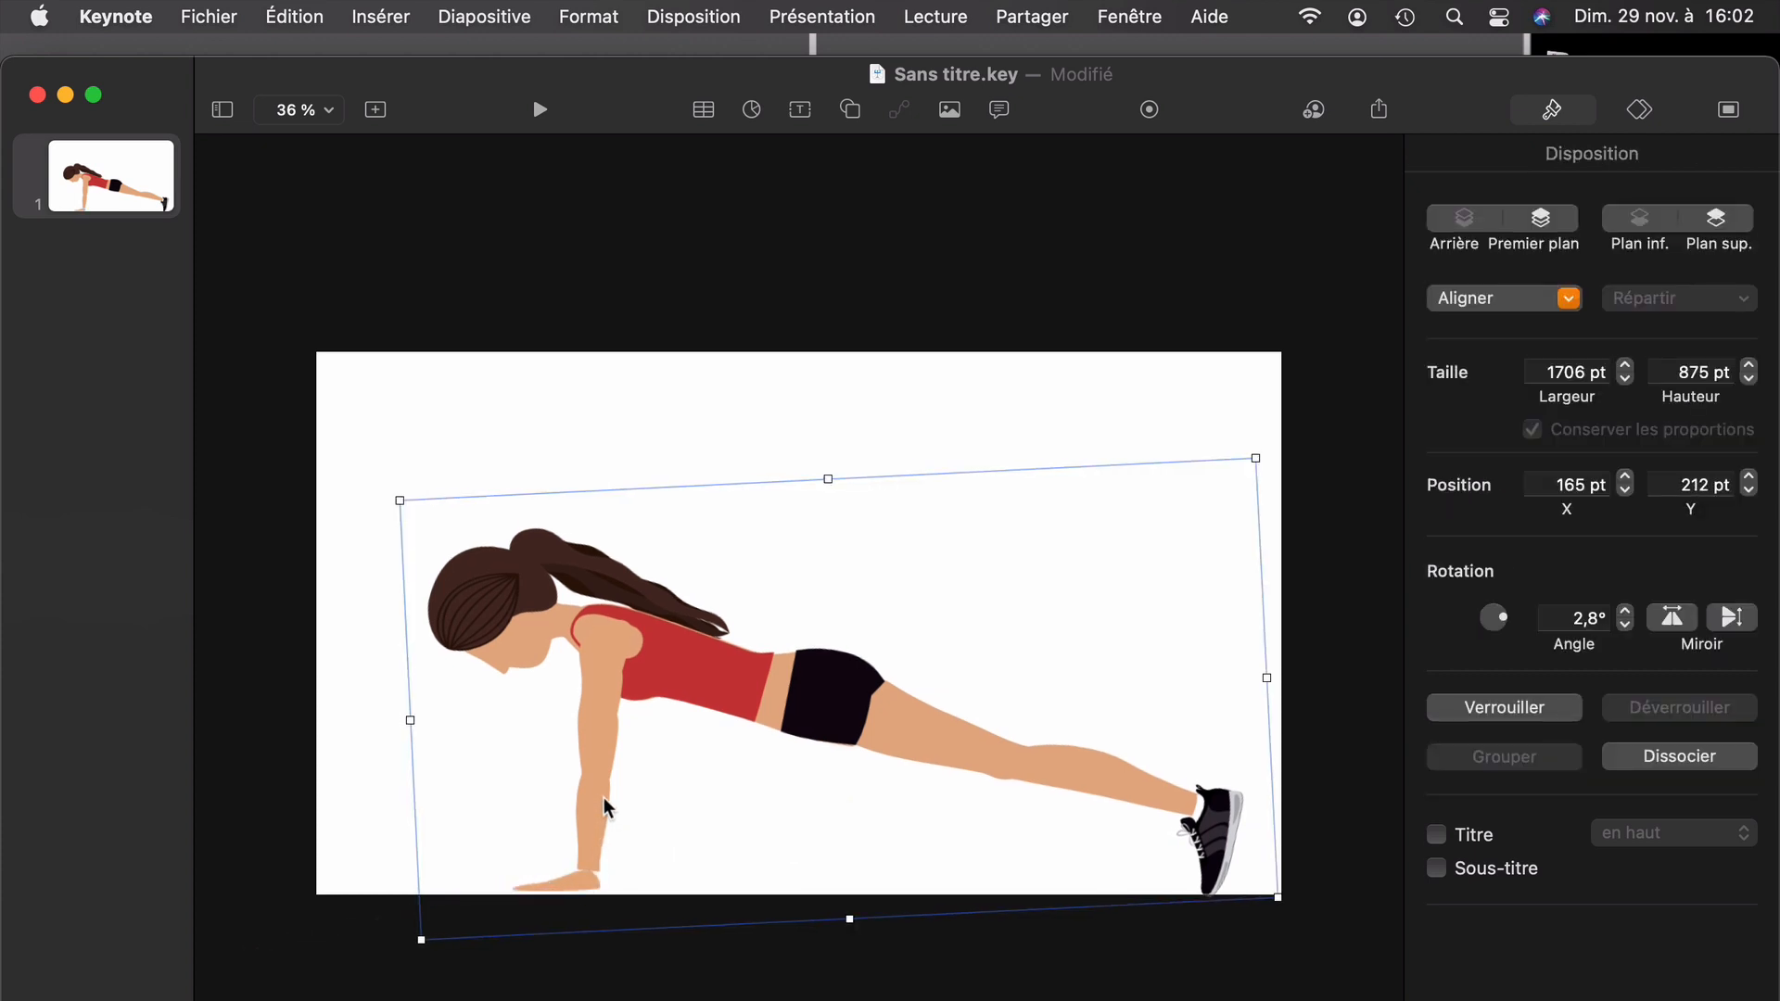
pyautogui.moveTo(402, 501); pyautogui.dragTo(400, 502)
pyautogui.press('Down')
pyautogui.press('Down')
pyautogui.press('Down')
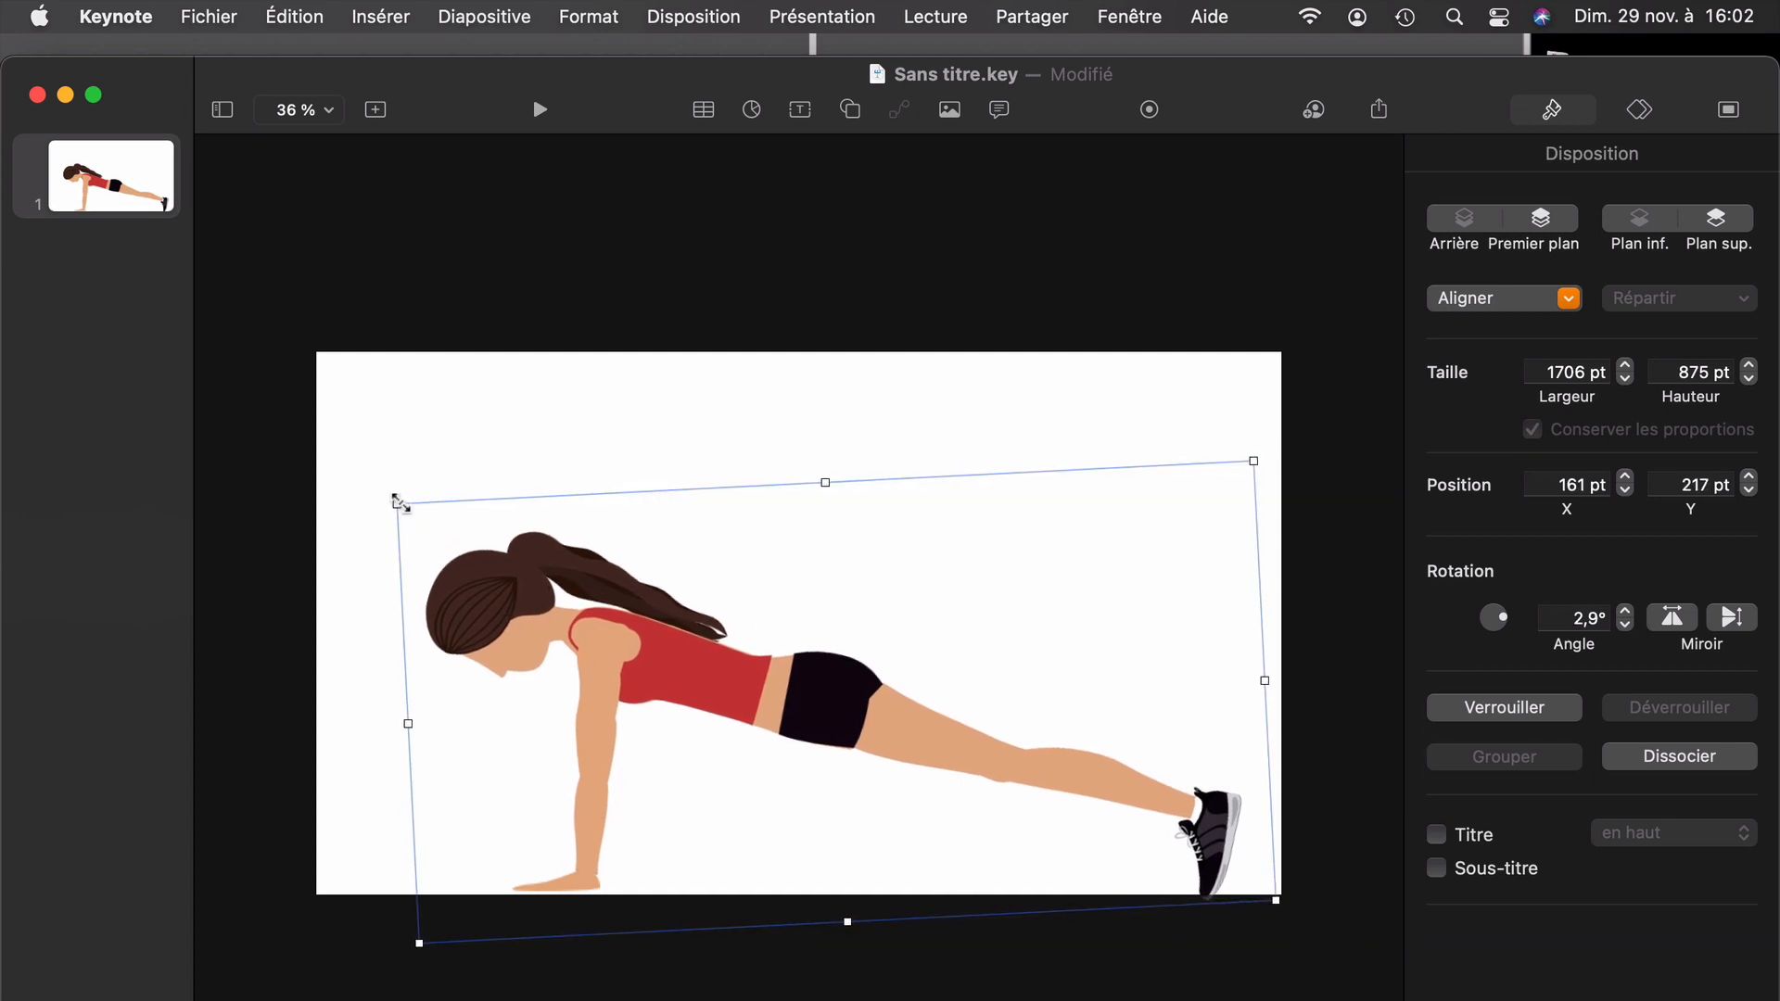
pyautogui.press('Left')
pyautogui.press('Left')
pyautogui.press('Left')
pyautogui.press('Left')
pyautogui.press('Down')
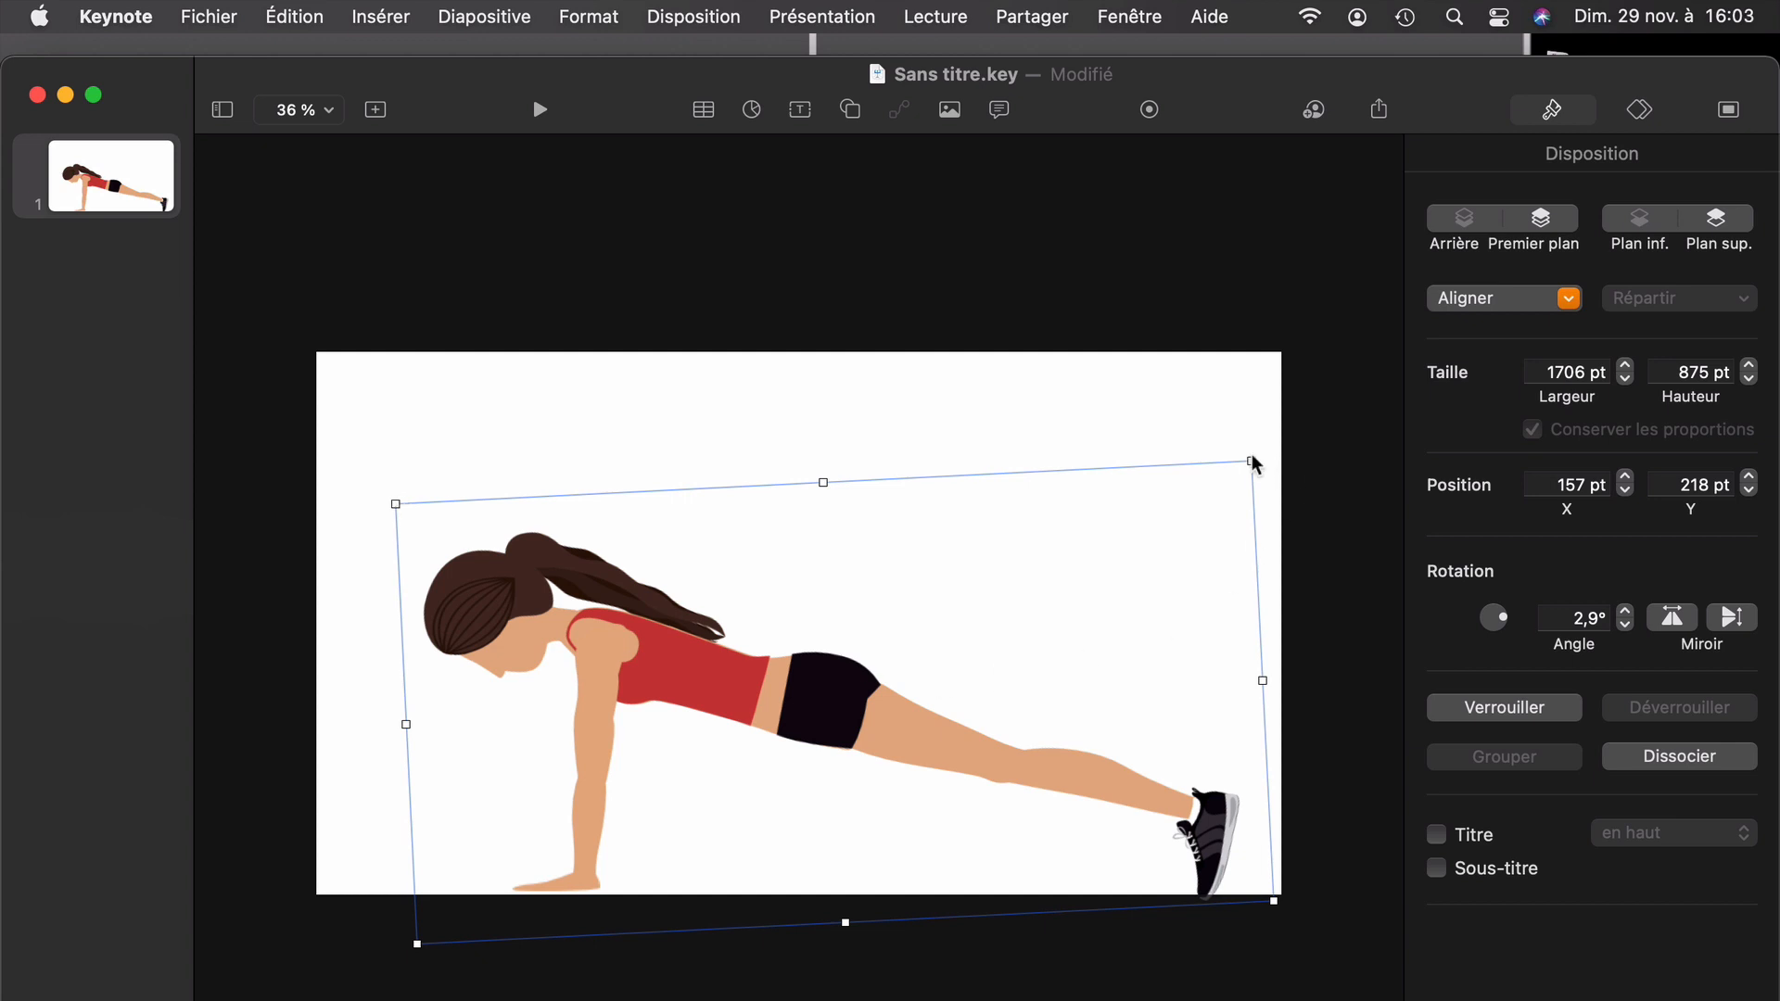
pyautogui.moveTo(1251, 455); pyautogui.dragTo(1247, 454)
pyautogui.click(860, 395)
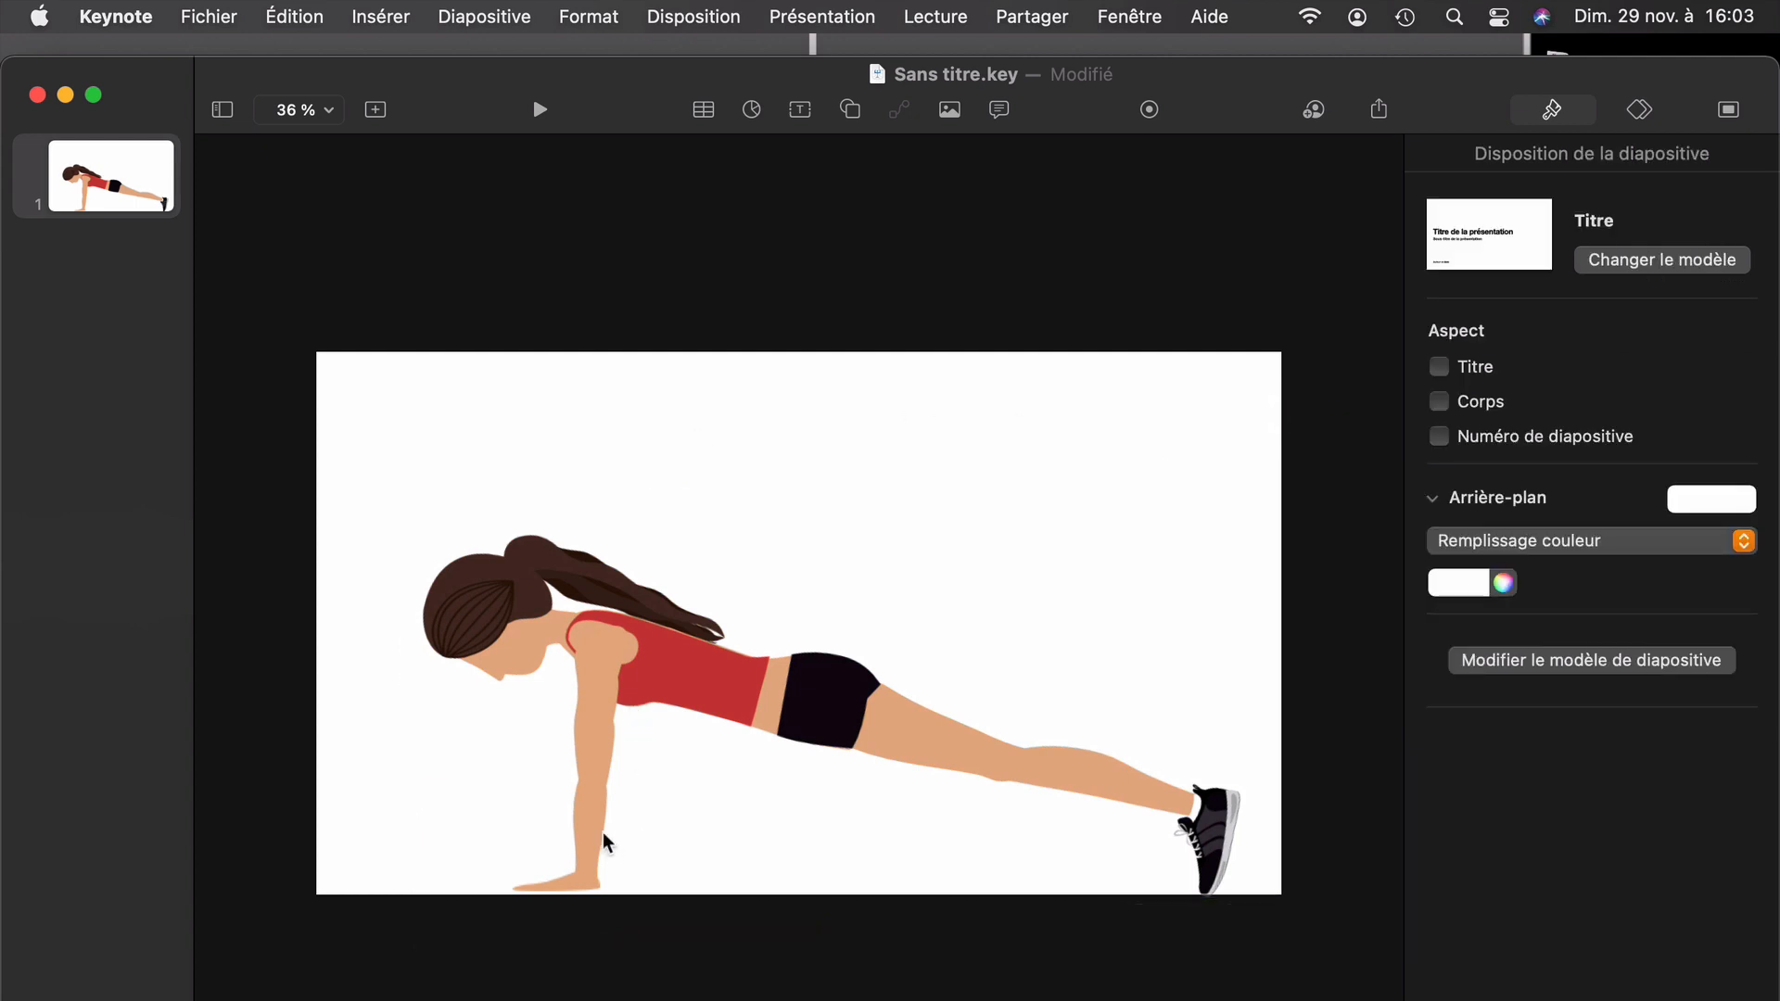
# Step: Select the body group together with the hand and lower both slightly, bringing the body group to Y 216 pt
pyautogui.click(587, 801)
pyautogui.keyDown('shift'); pyautogui.click(573, 877); pyautogui.keyUp('shift')
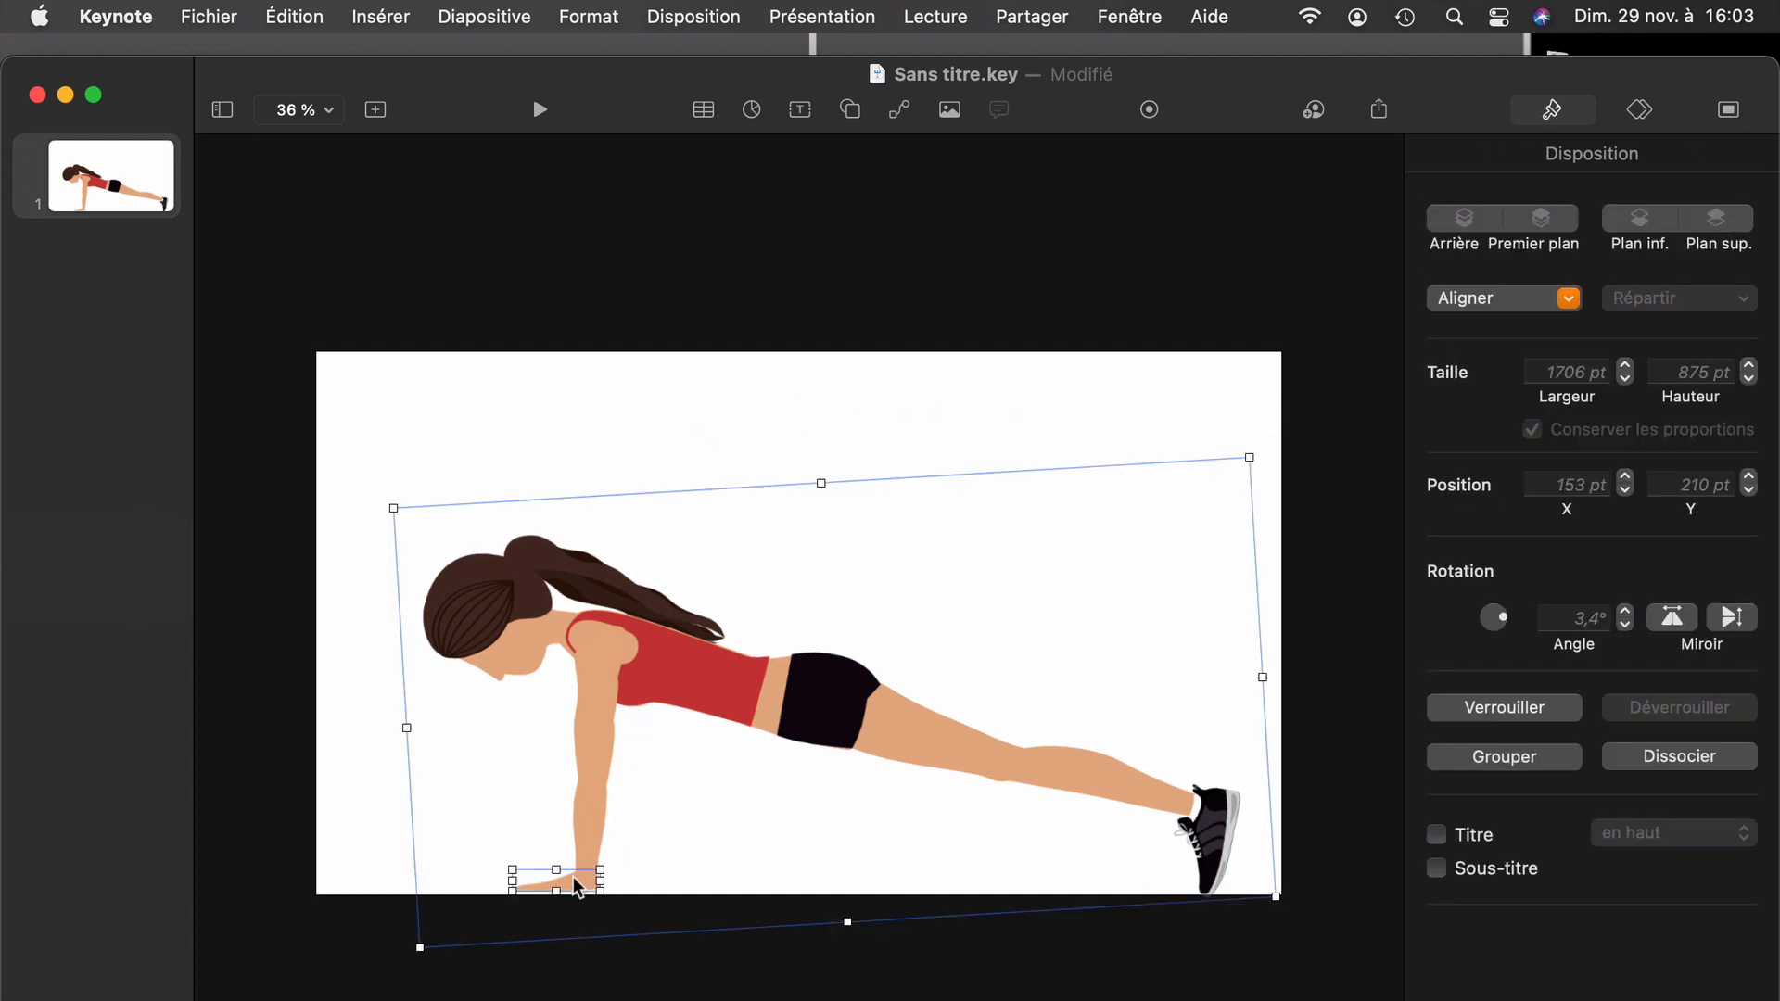
pyautogui.press('Down')
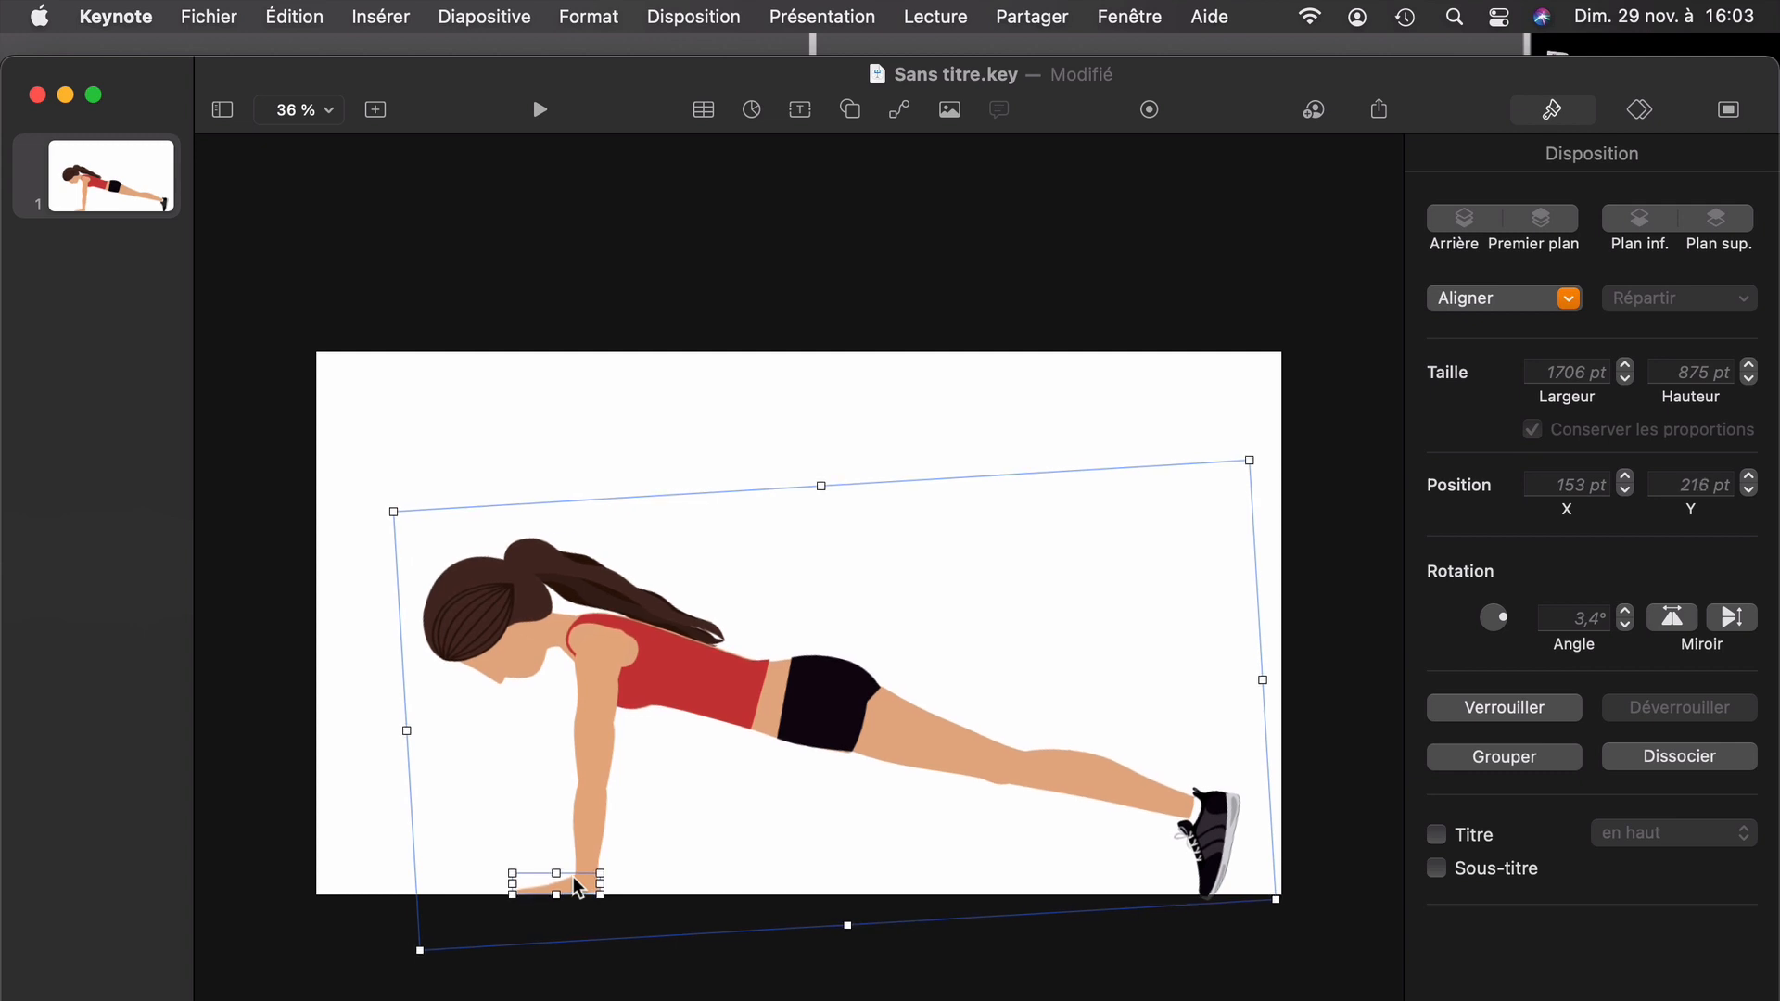
# Step: Fine-tune the selected figure's rotation to about 4° and deselect it
pyautogui.scroll(5, 1238, 908)
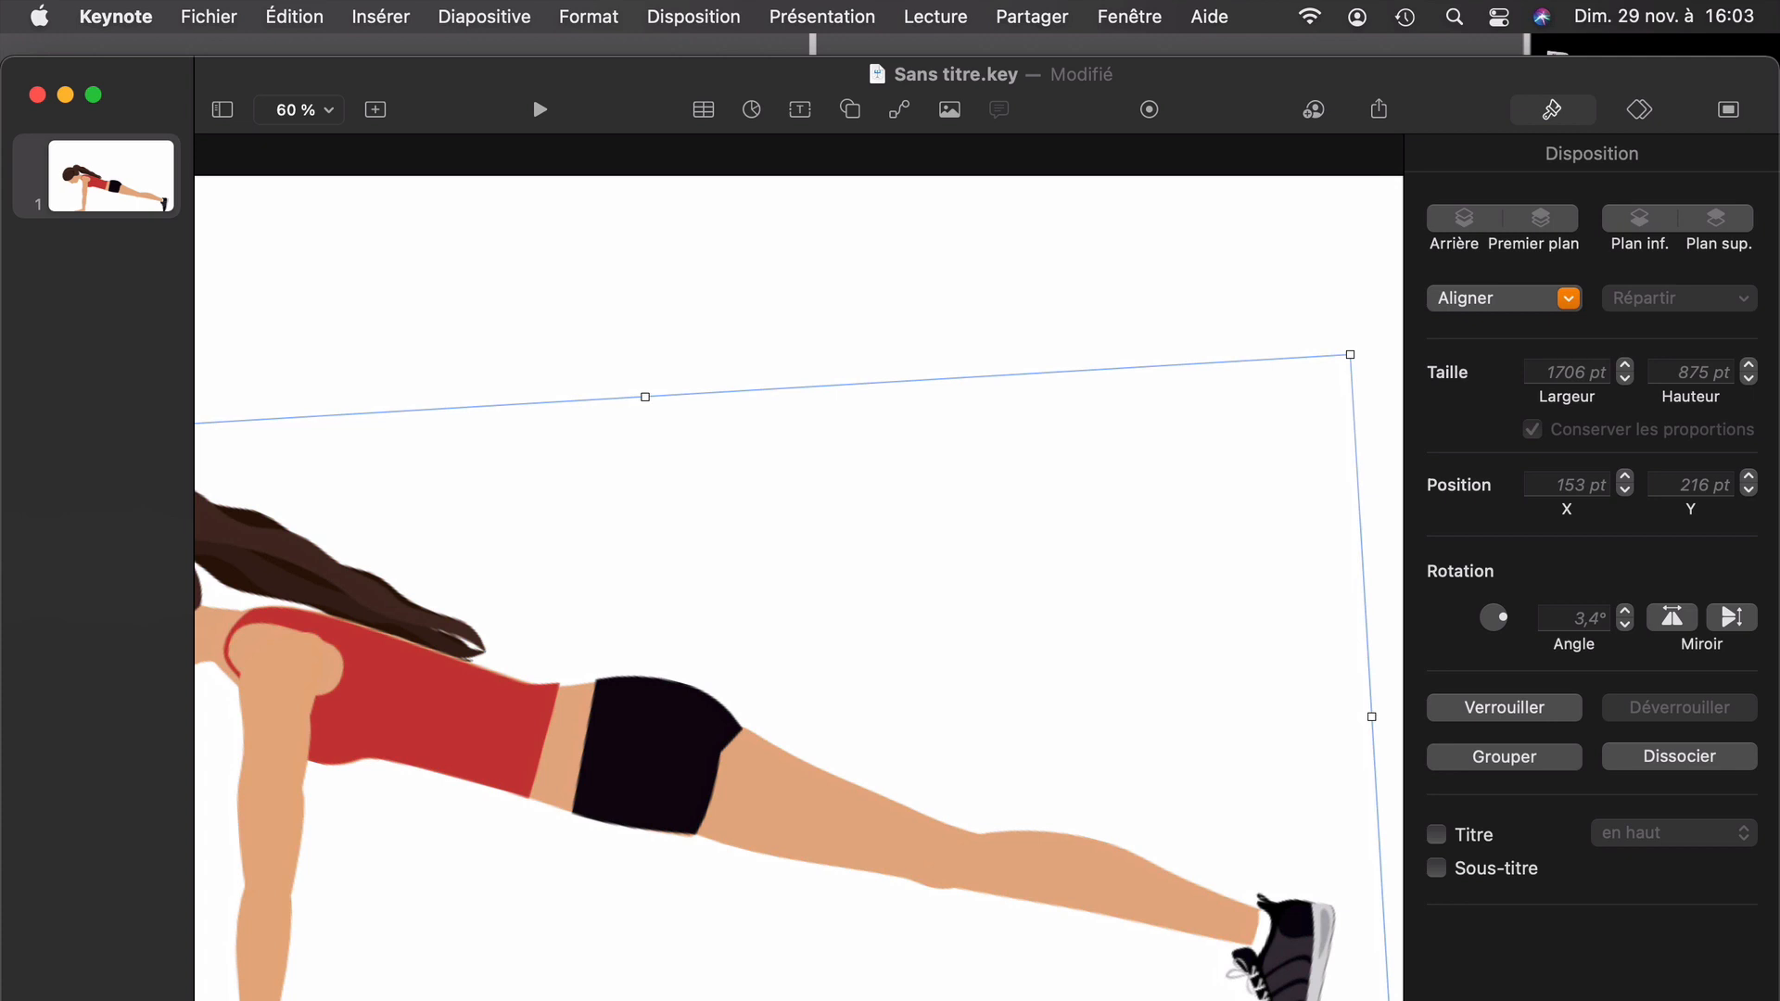
pyautogui.moveTo(1390, 1000); pyautogui.dragTo(1392, 993)
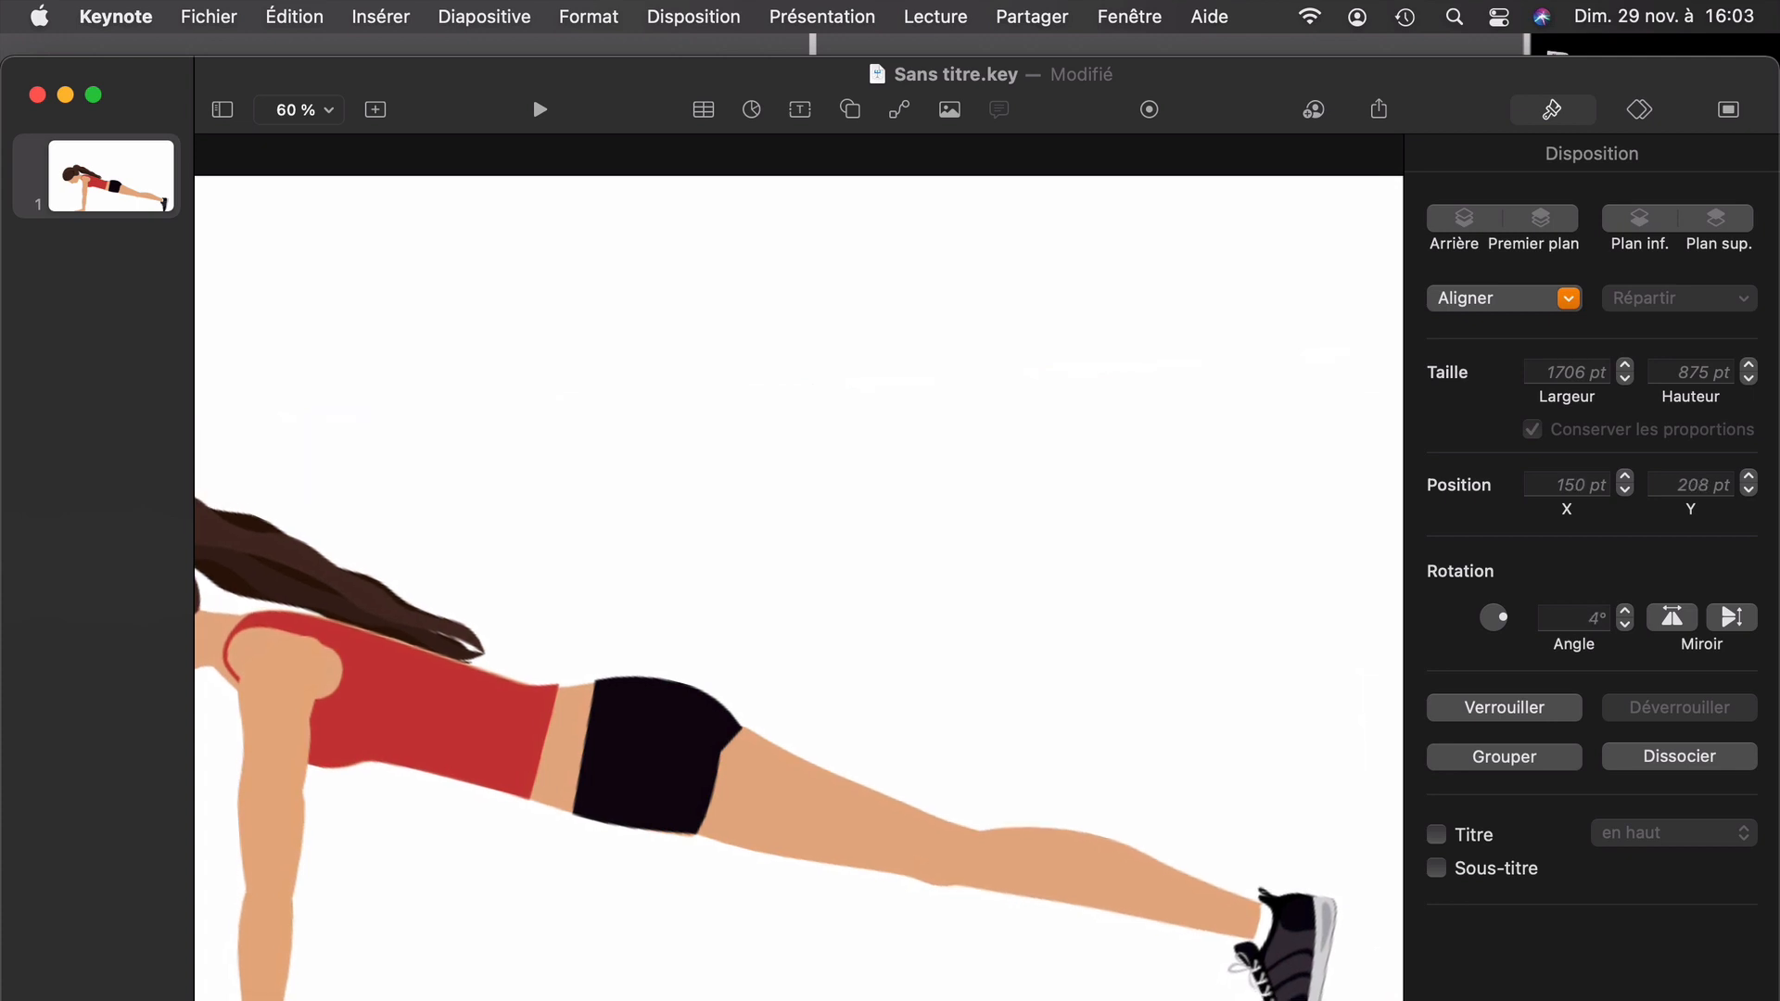
pyautogui.hscroll(-2, 906, 992)
pyautogui.click(652, 989)
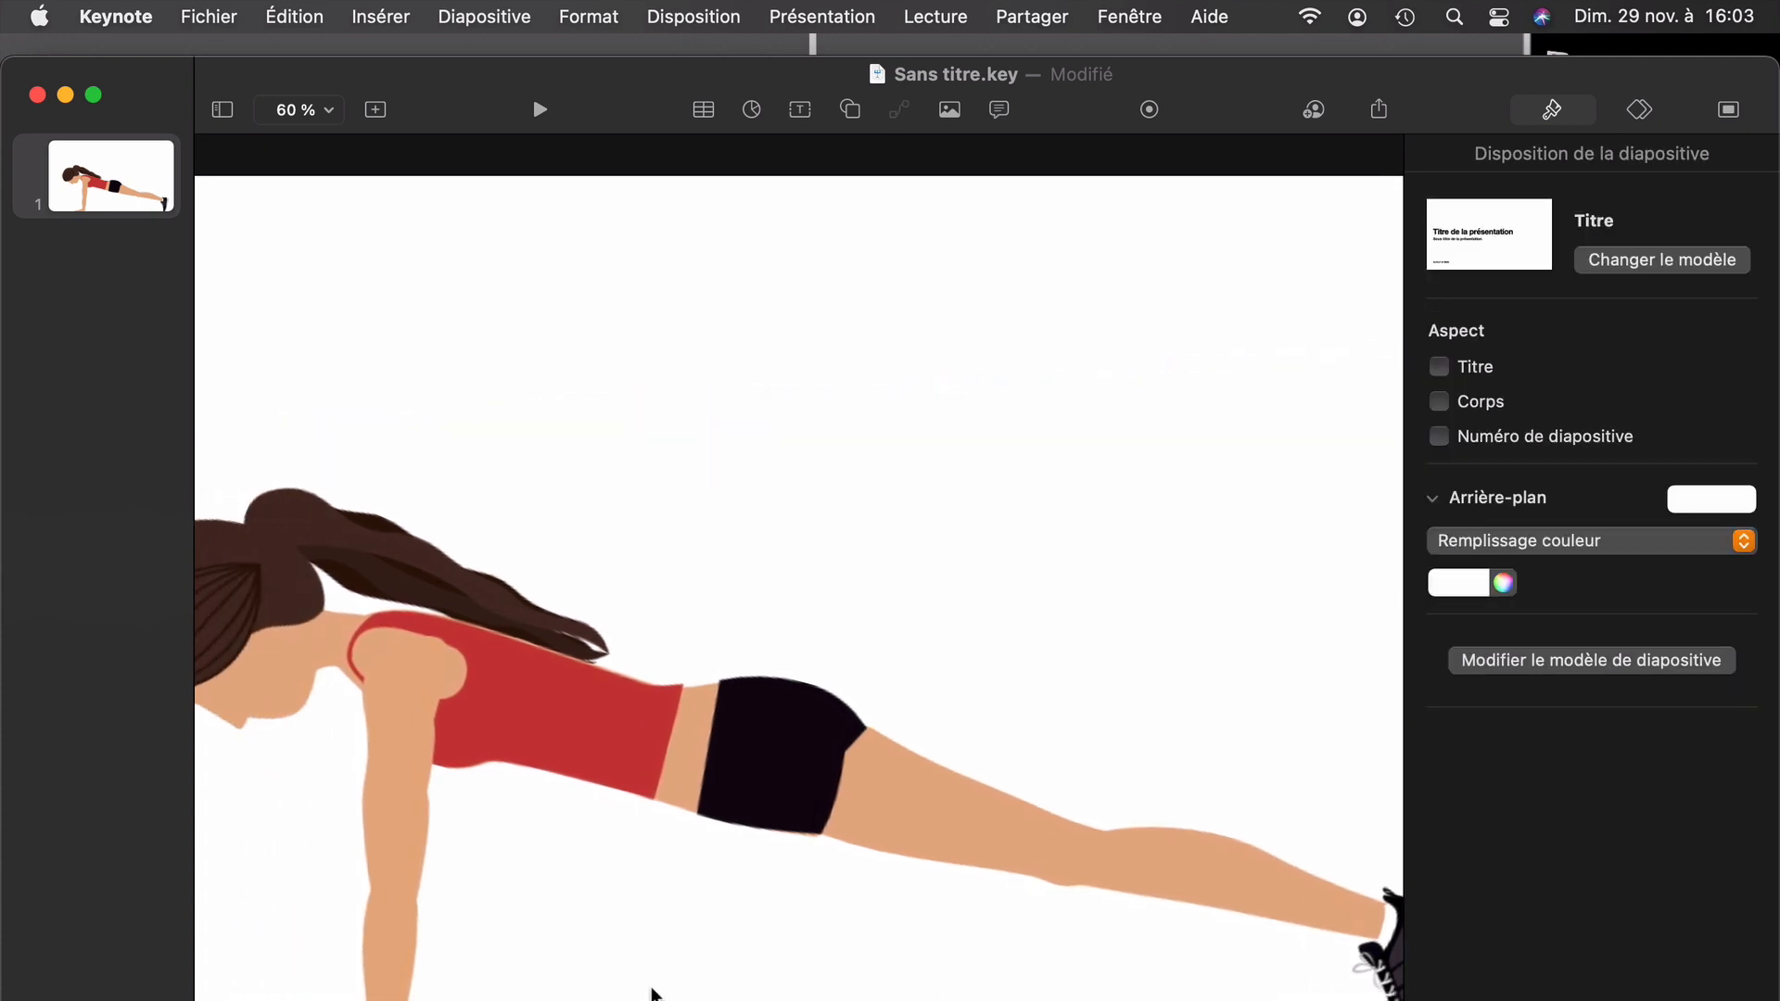
# Step: Deselect the finished plank figure and duplicate its slide
pyautogui.scroll(-4, 652, 992)
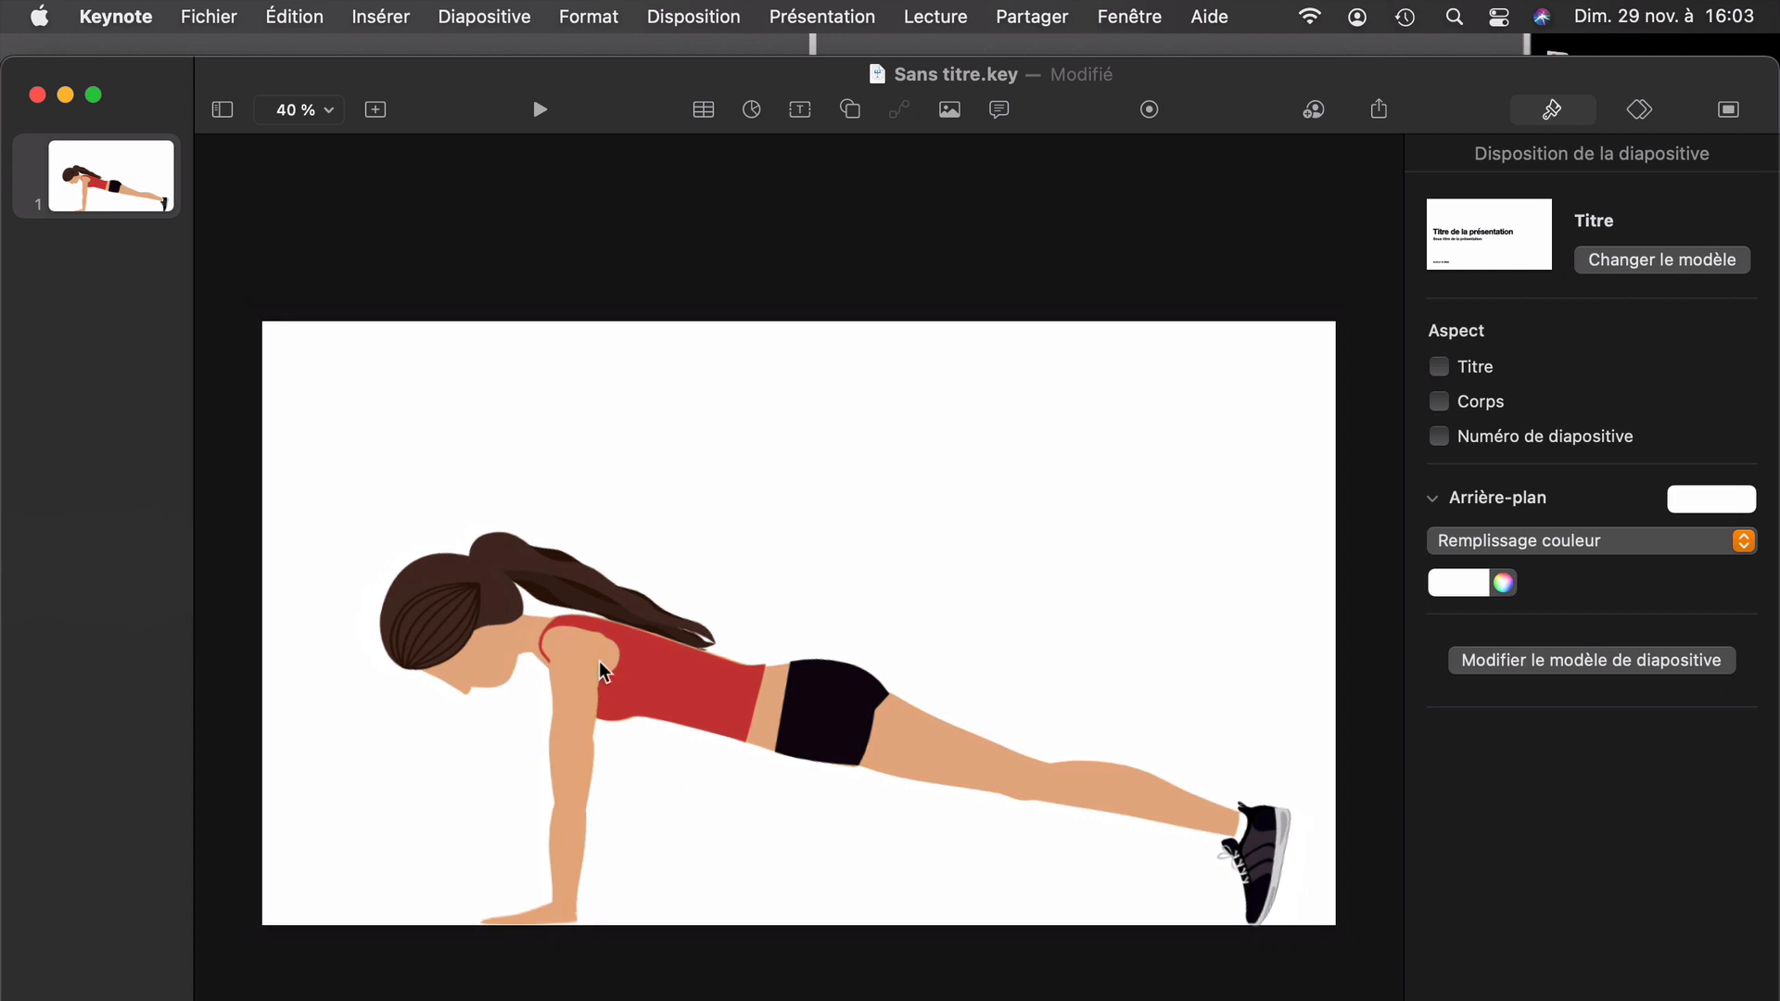
pyautogui.click(593, 658)
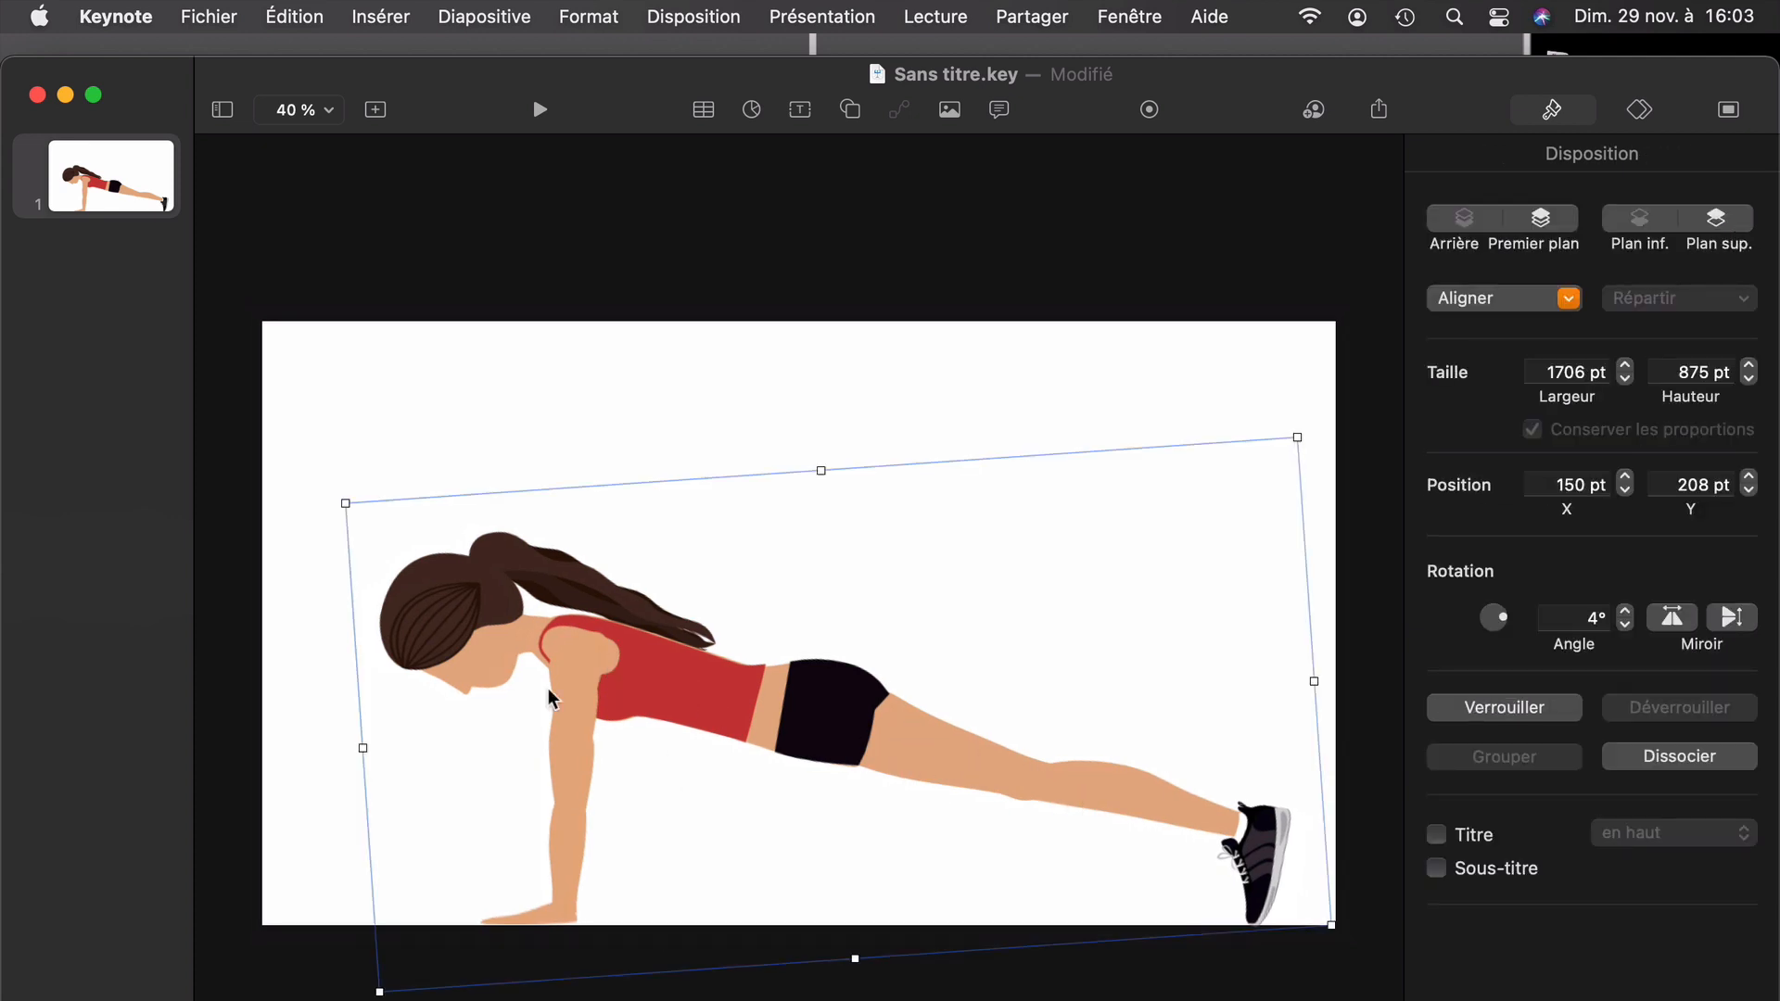
pyautogui.click(594, 285)
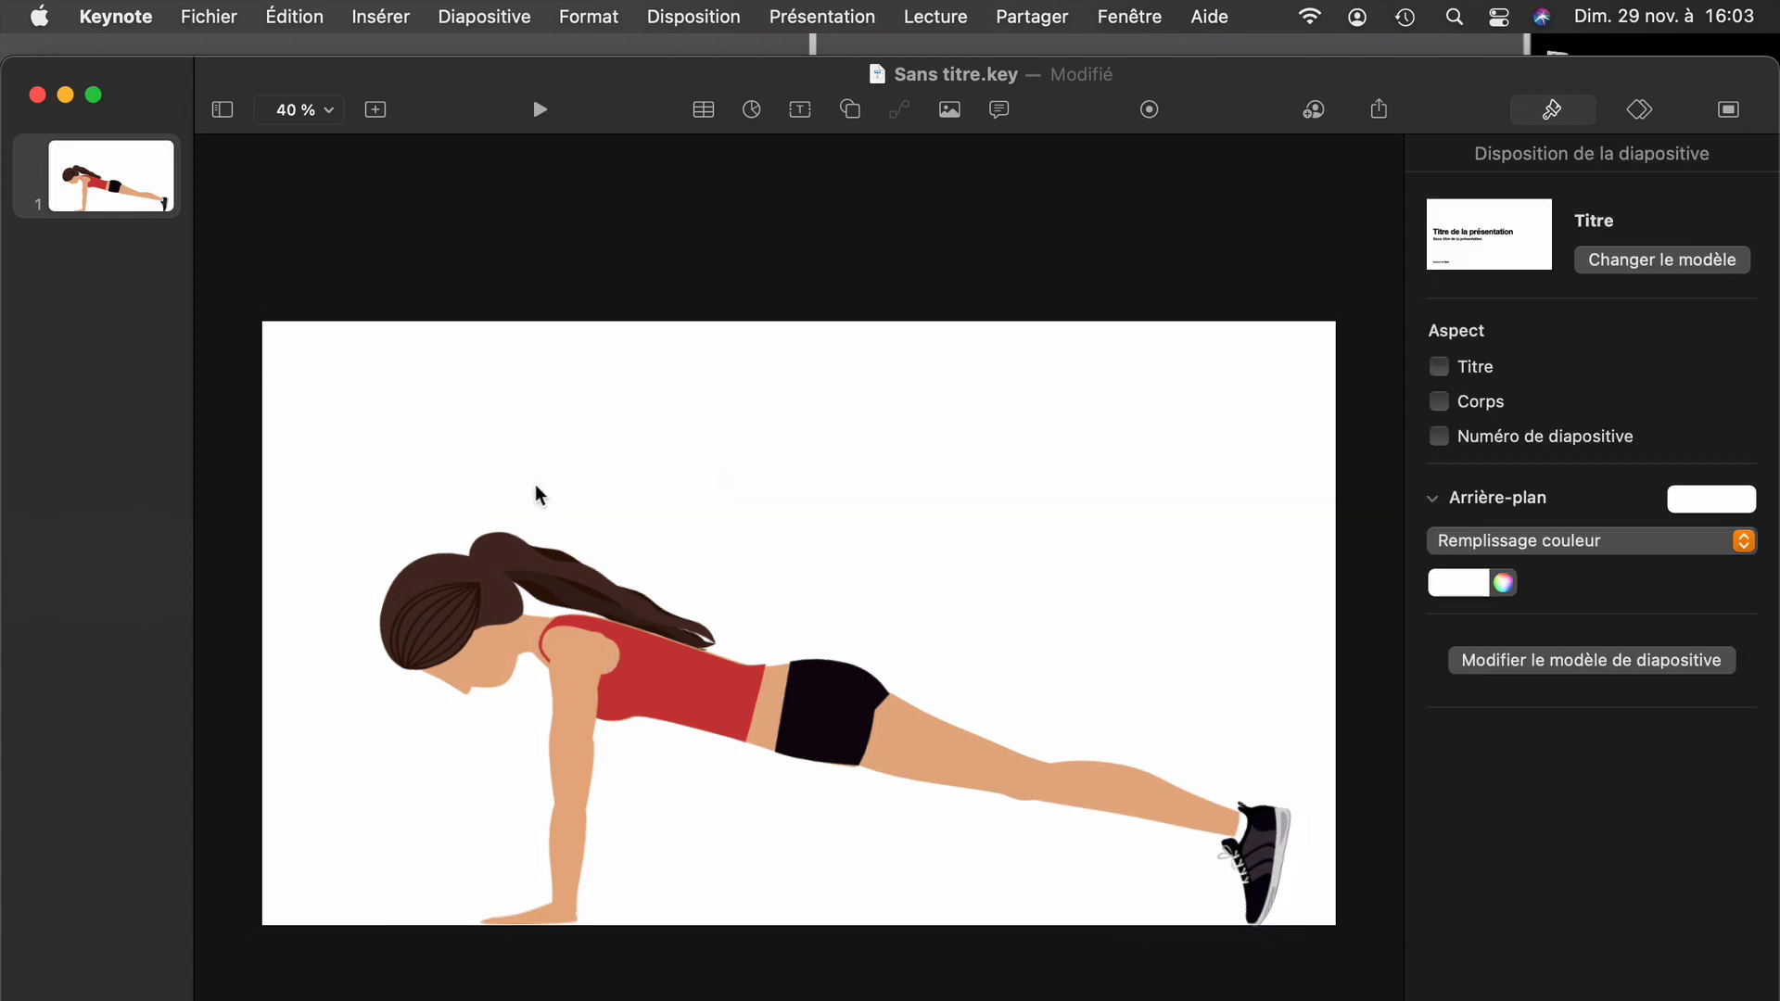
pyautogui.click(134, 184)
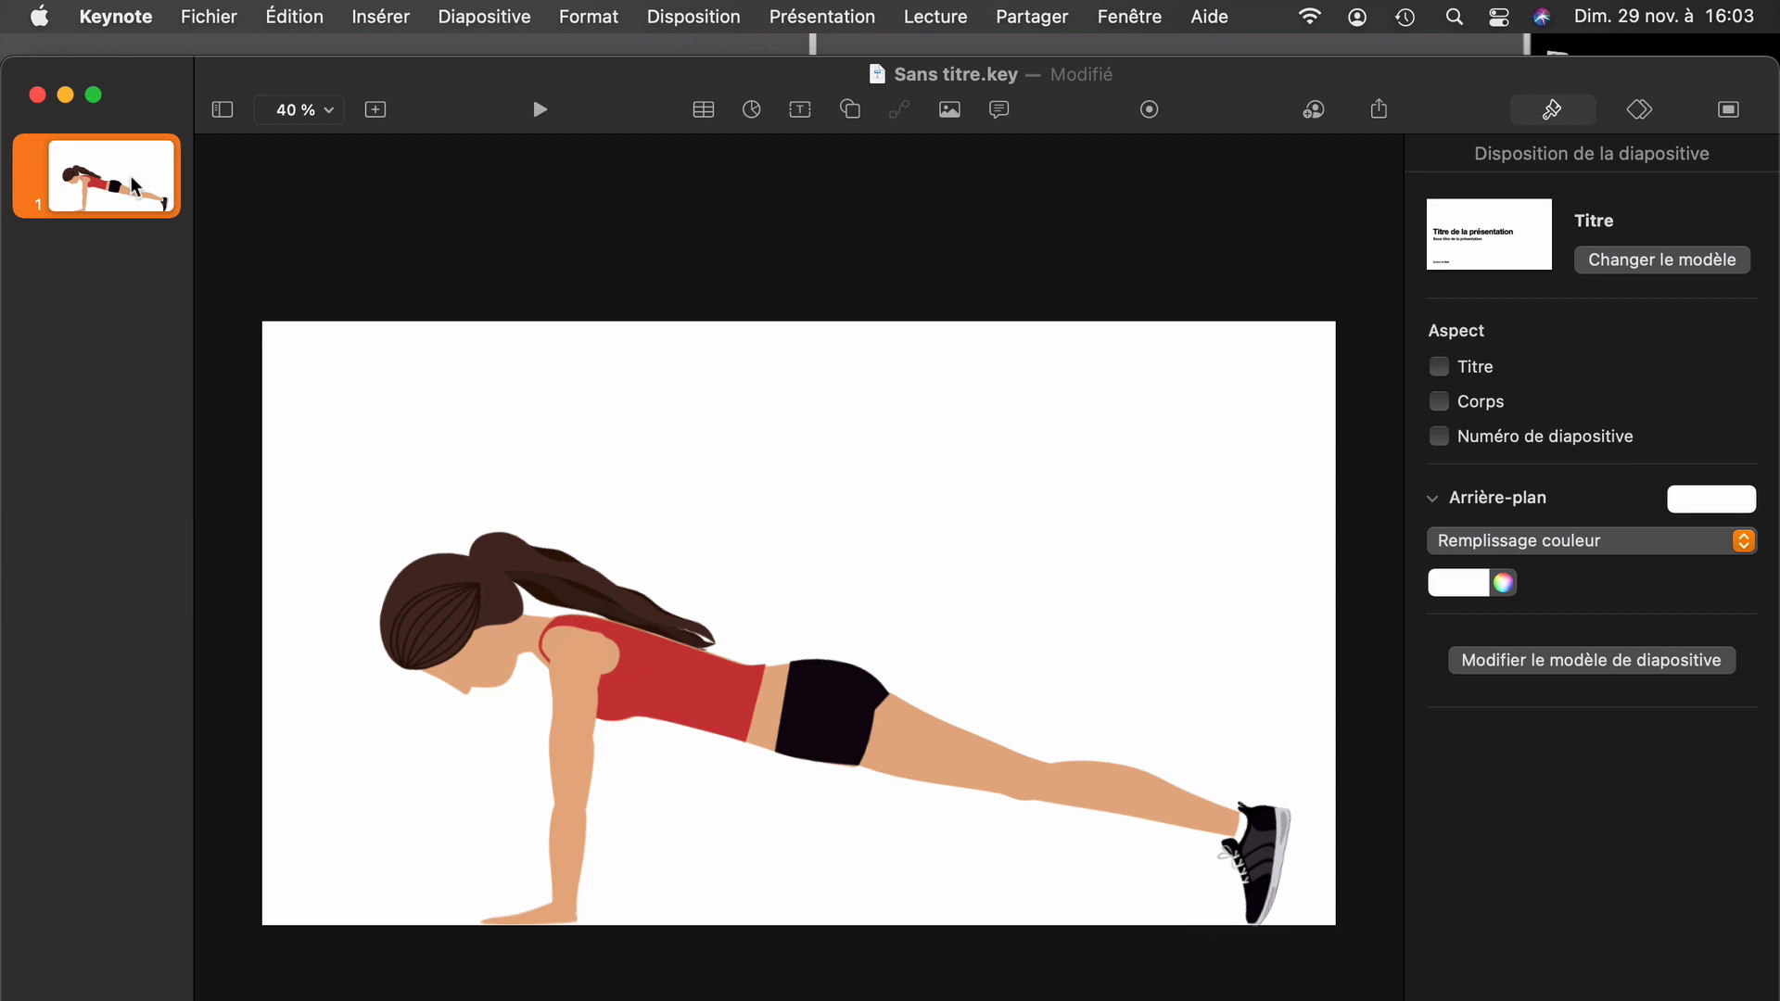
pyautogui.rightClick(134, 184)
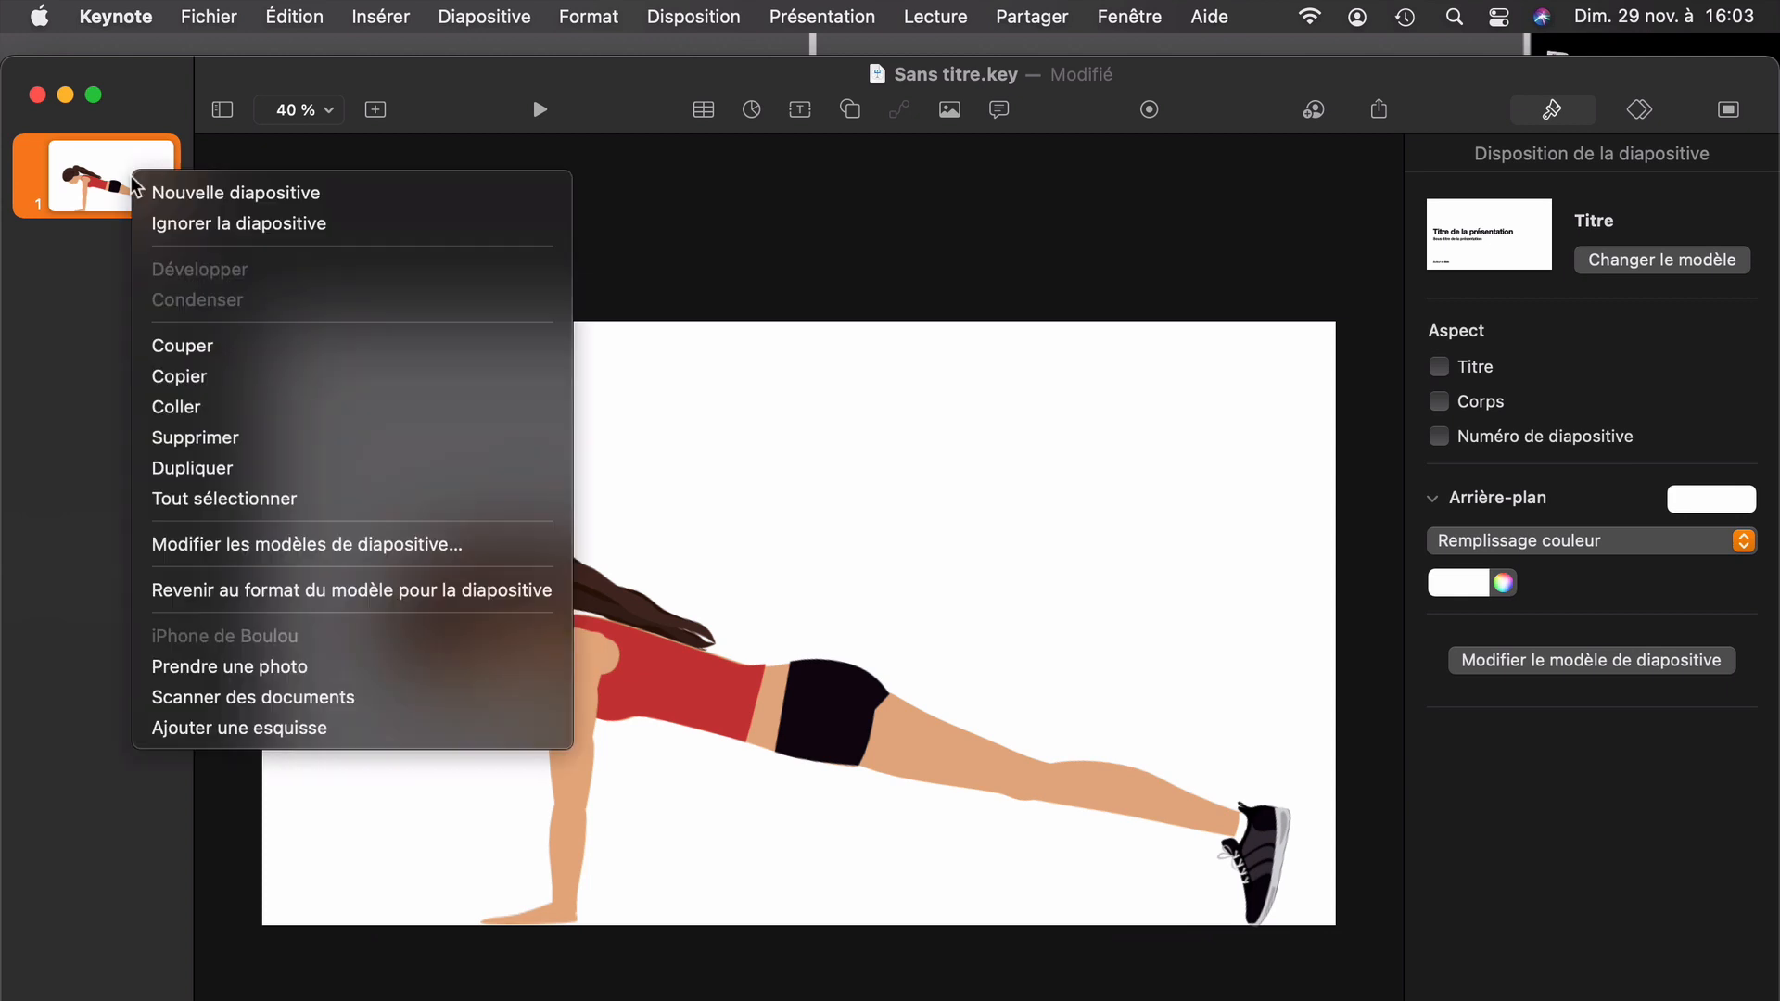
pyautogui.click(186, 468)
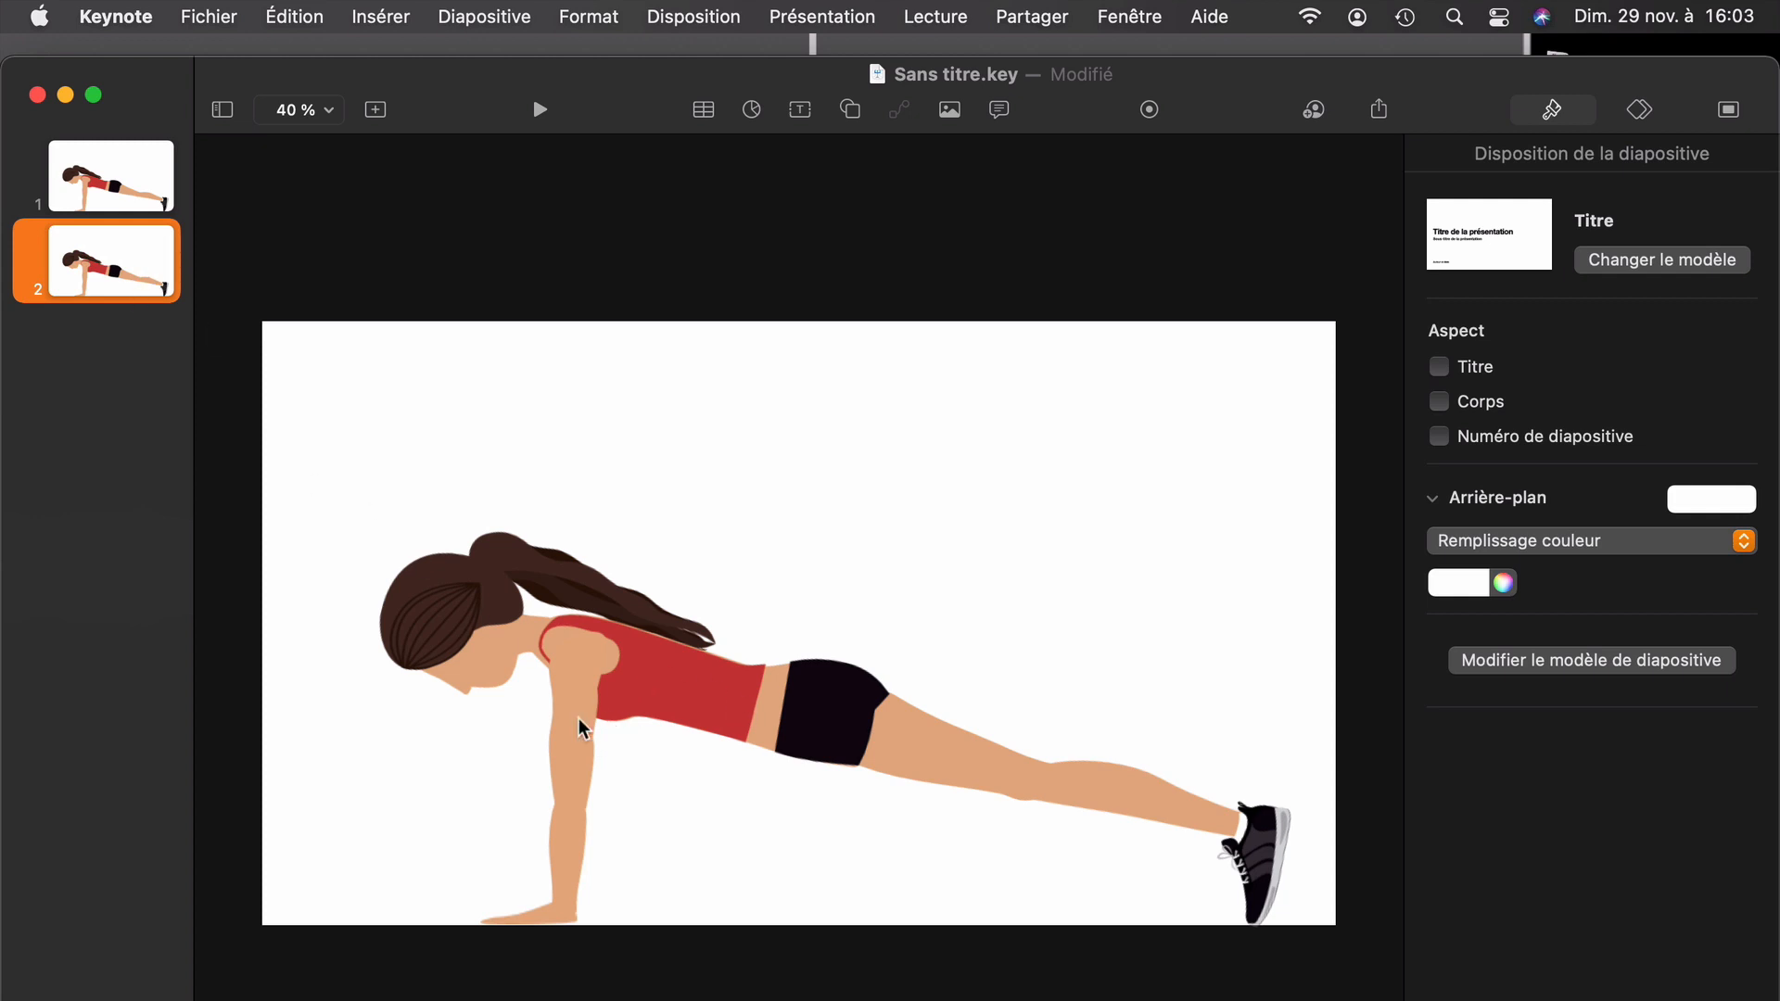
# Step: On the second slide, ungroup the figure and its nested groups into separate body-part images and deselect them
pyautogui.click(693, 681)
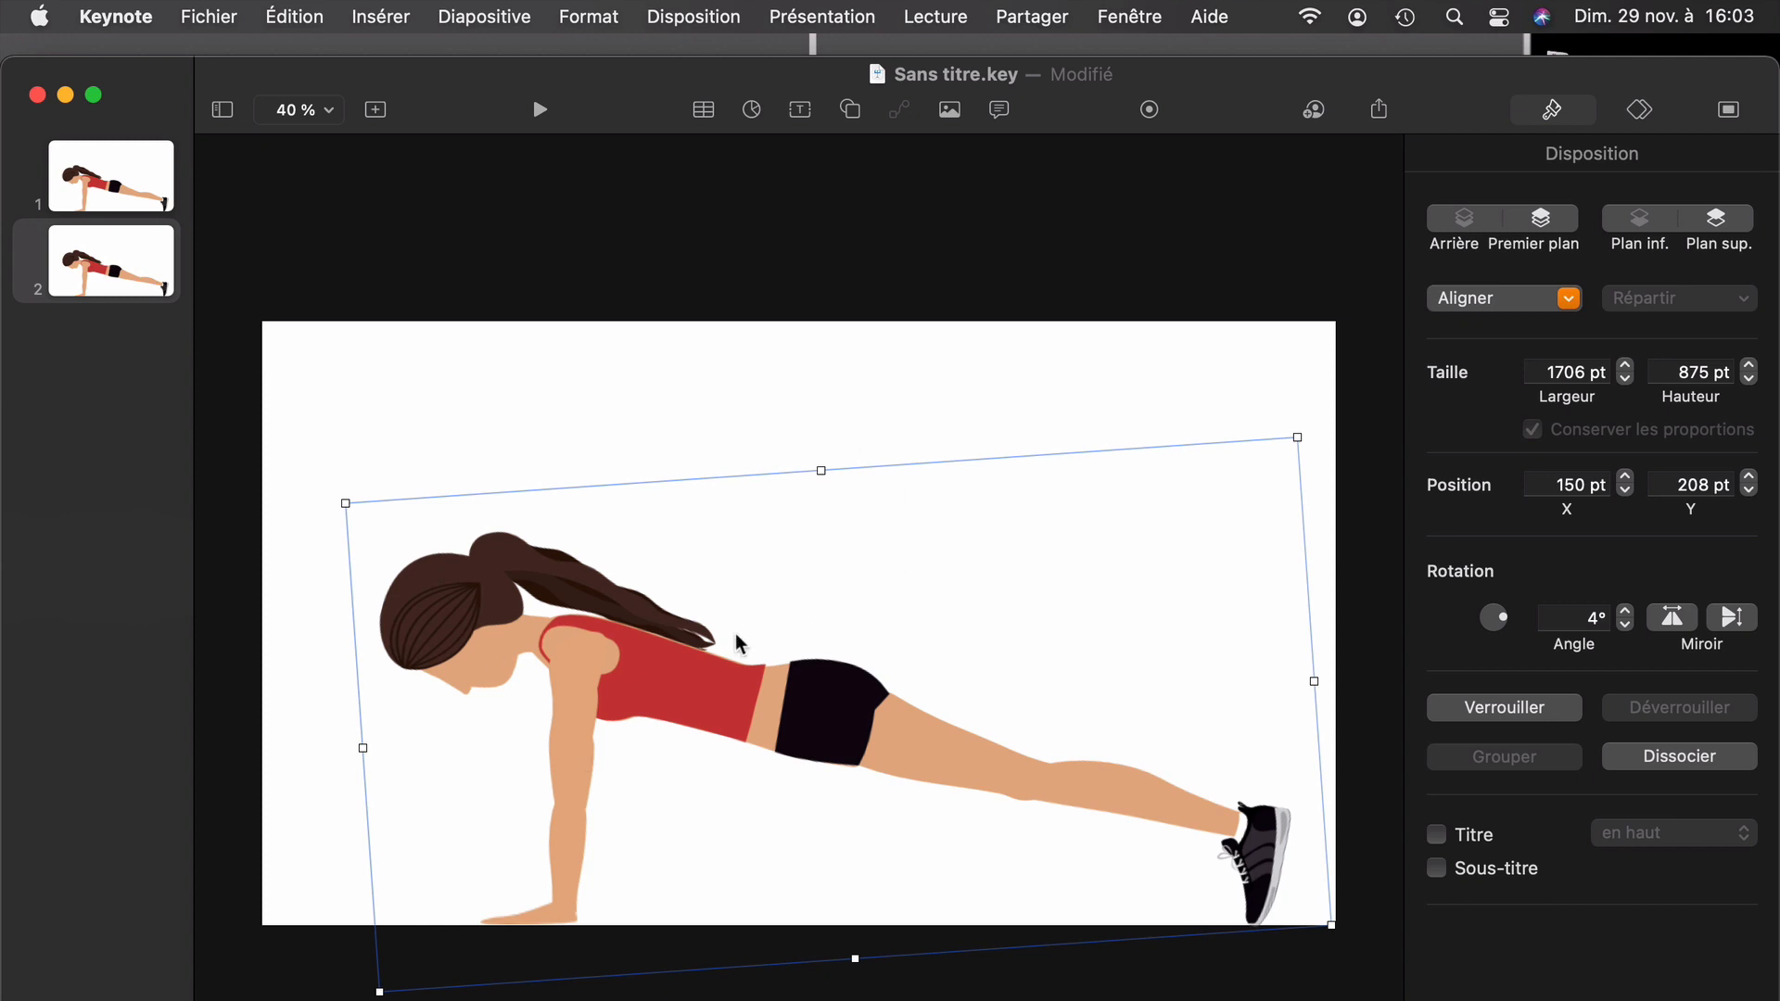
pyautogui.press('super+alt+shift+g')
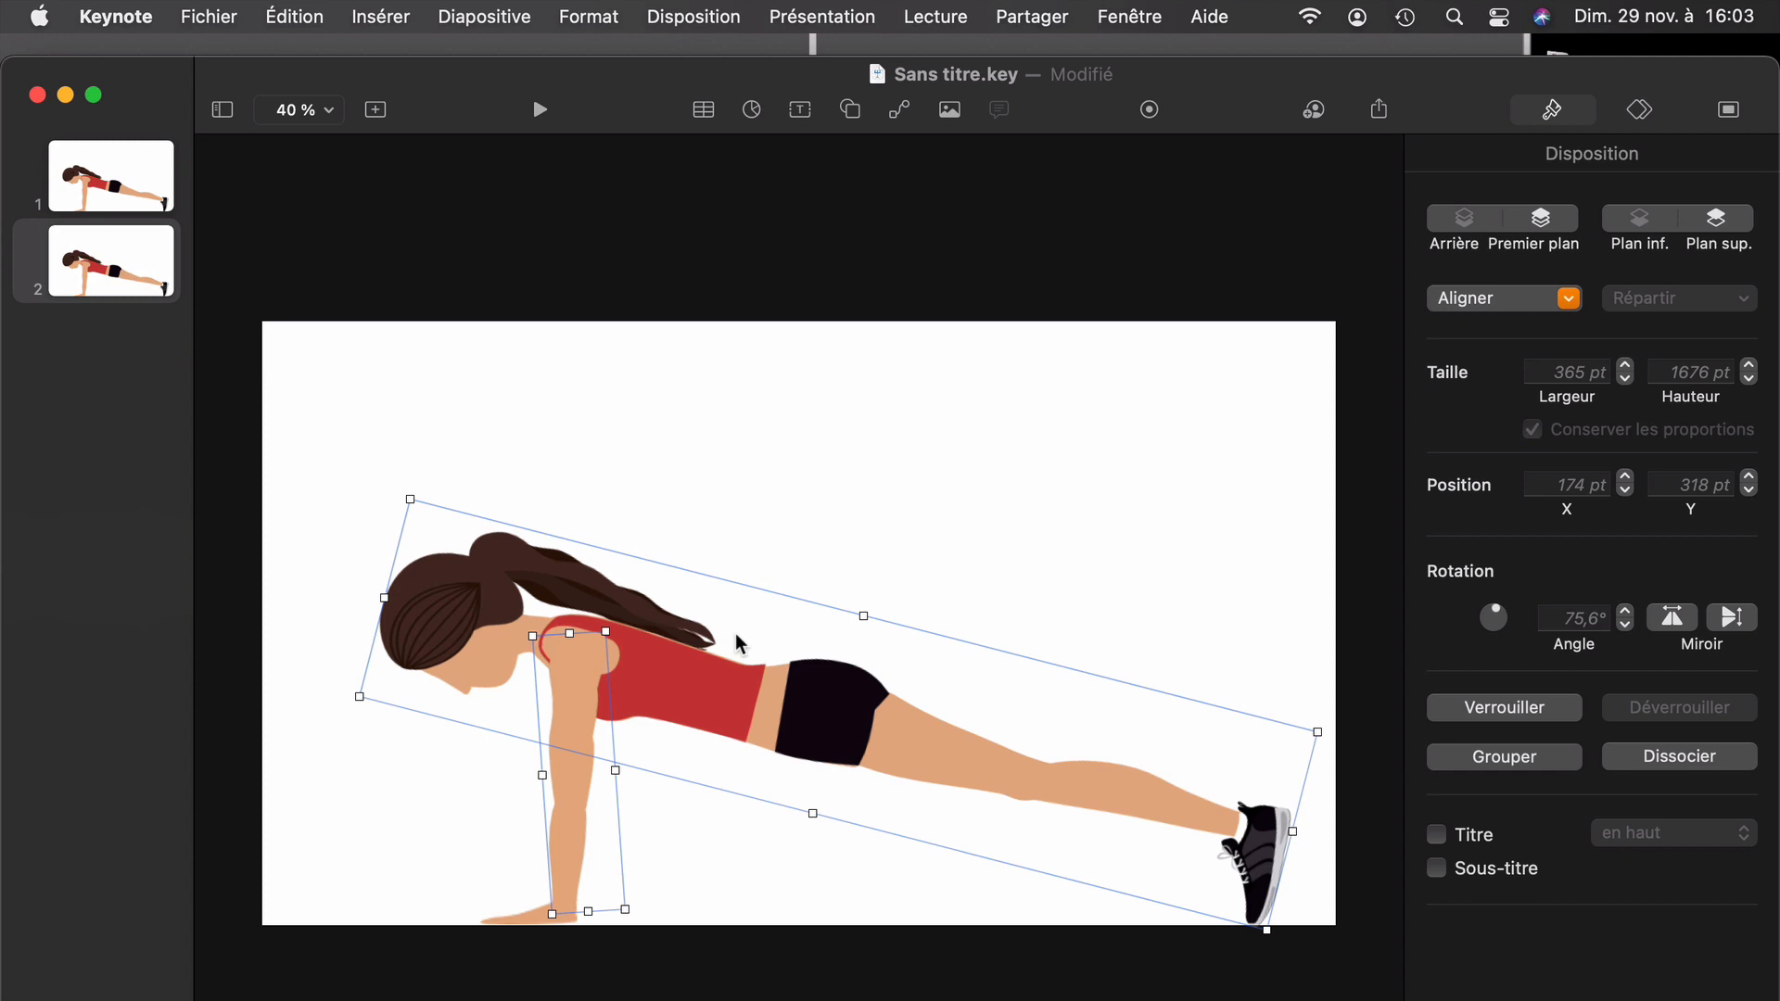
pyautogui.press('super+alt+shift+g')
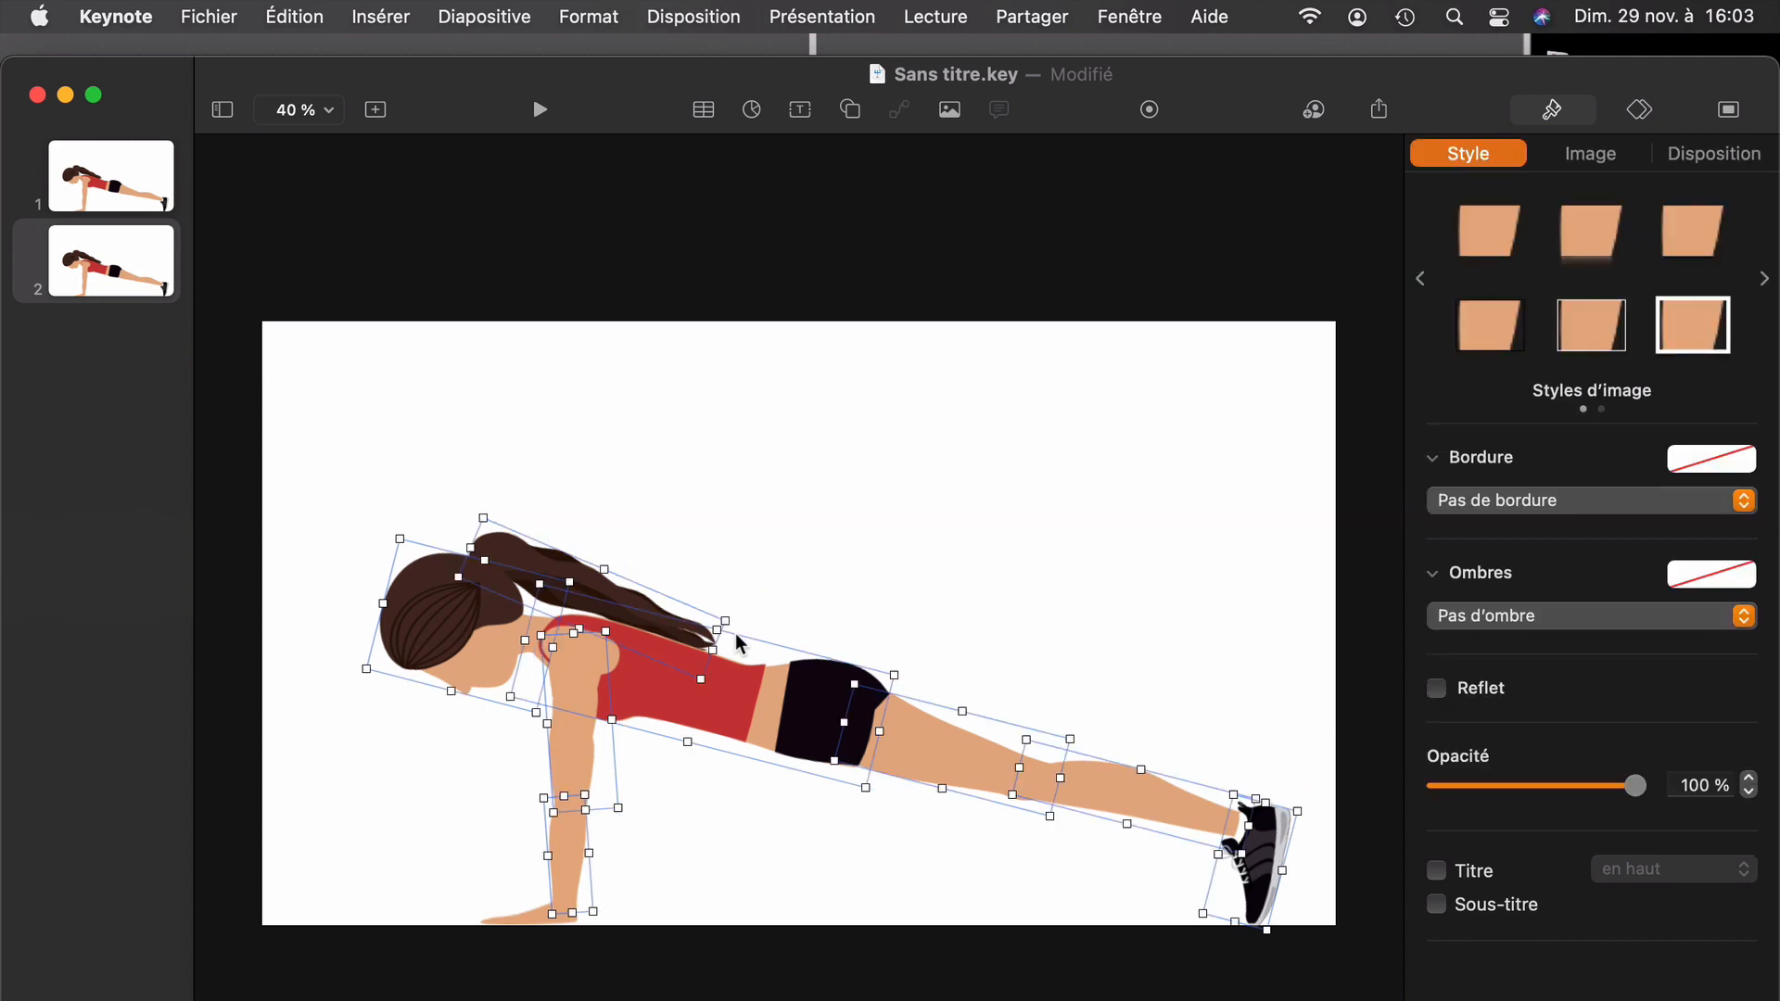
pyautogui.click(854, 469)
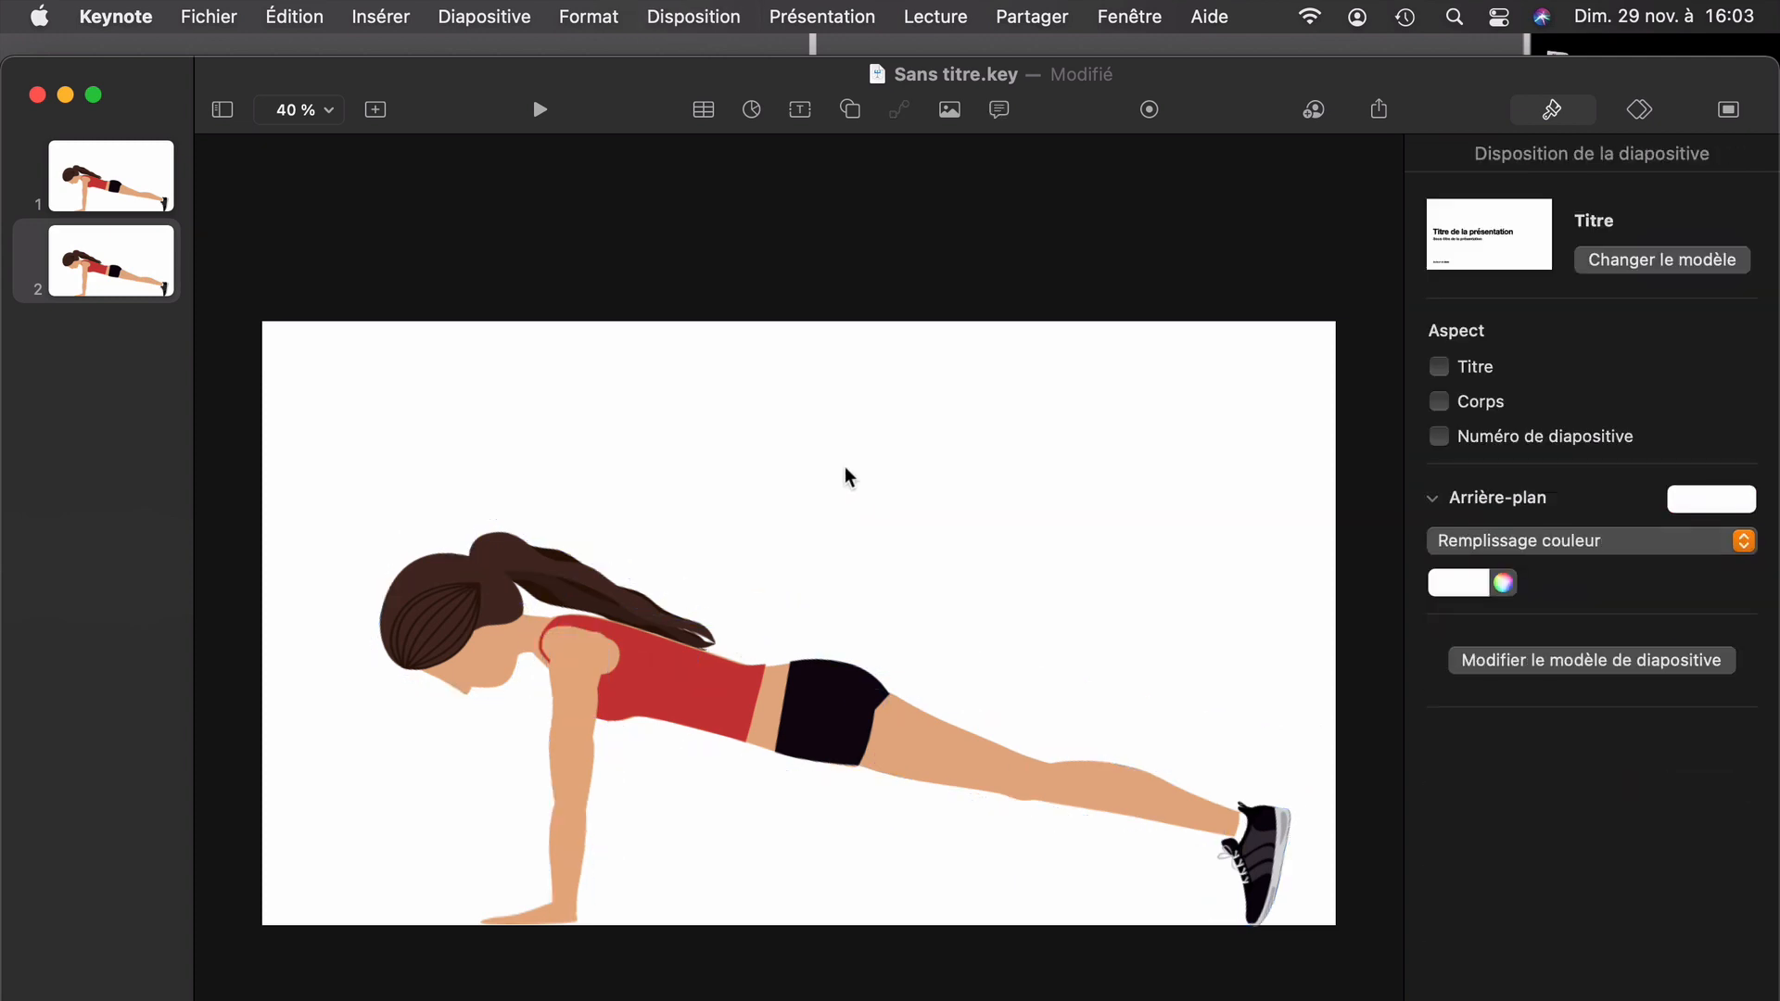
# Step: Rotate the upper arm so its elbow end swings toward the feet, and tilt the forearm's elbow end the same way
pyautogui.click(575, 750)
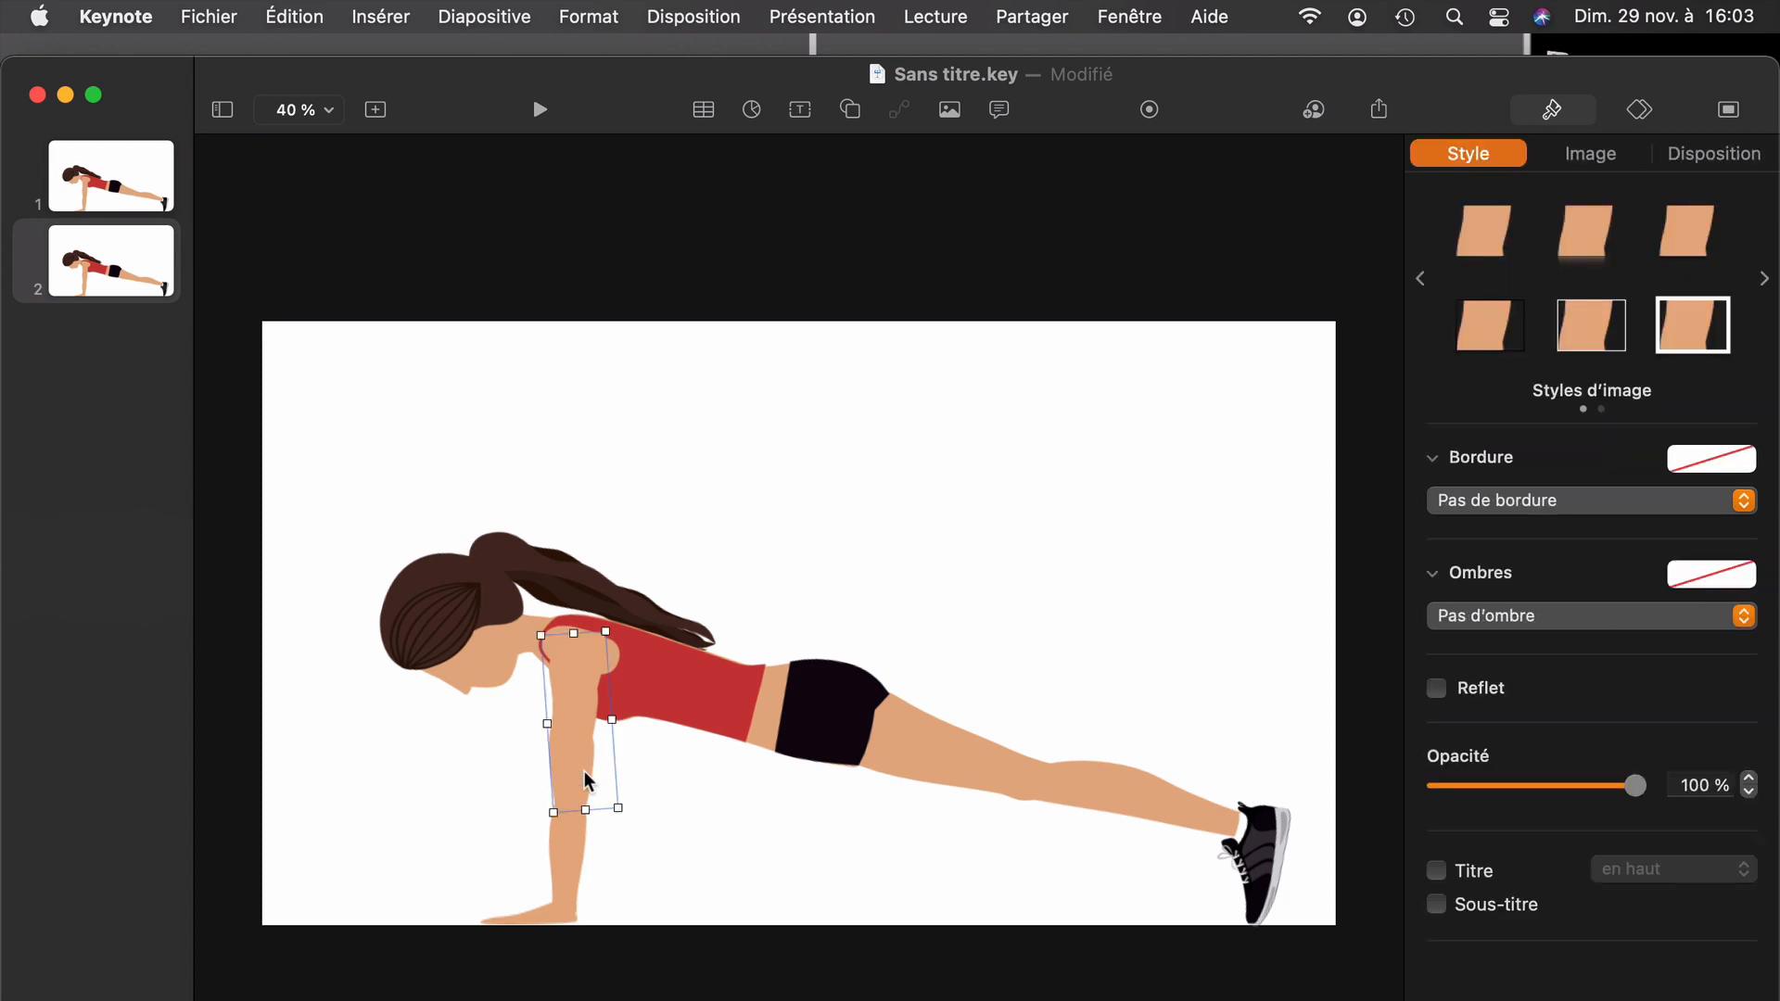
pyautogui.moveTo(613, 810); pyautogui.dragTo(633, 728)
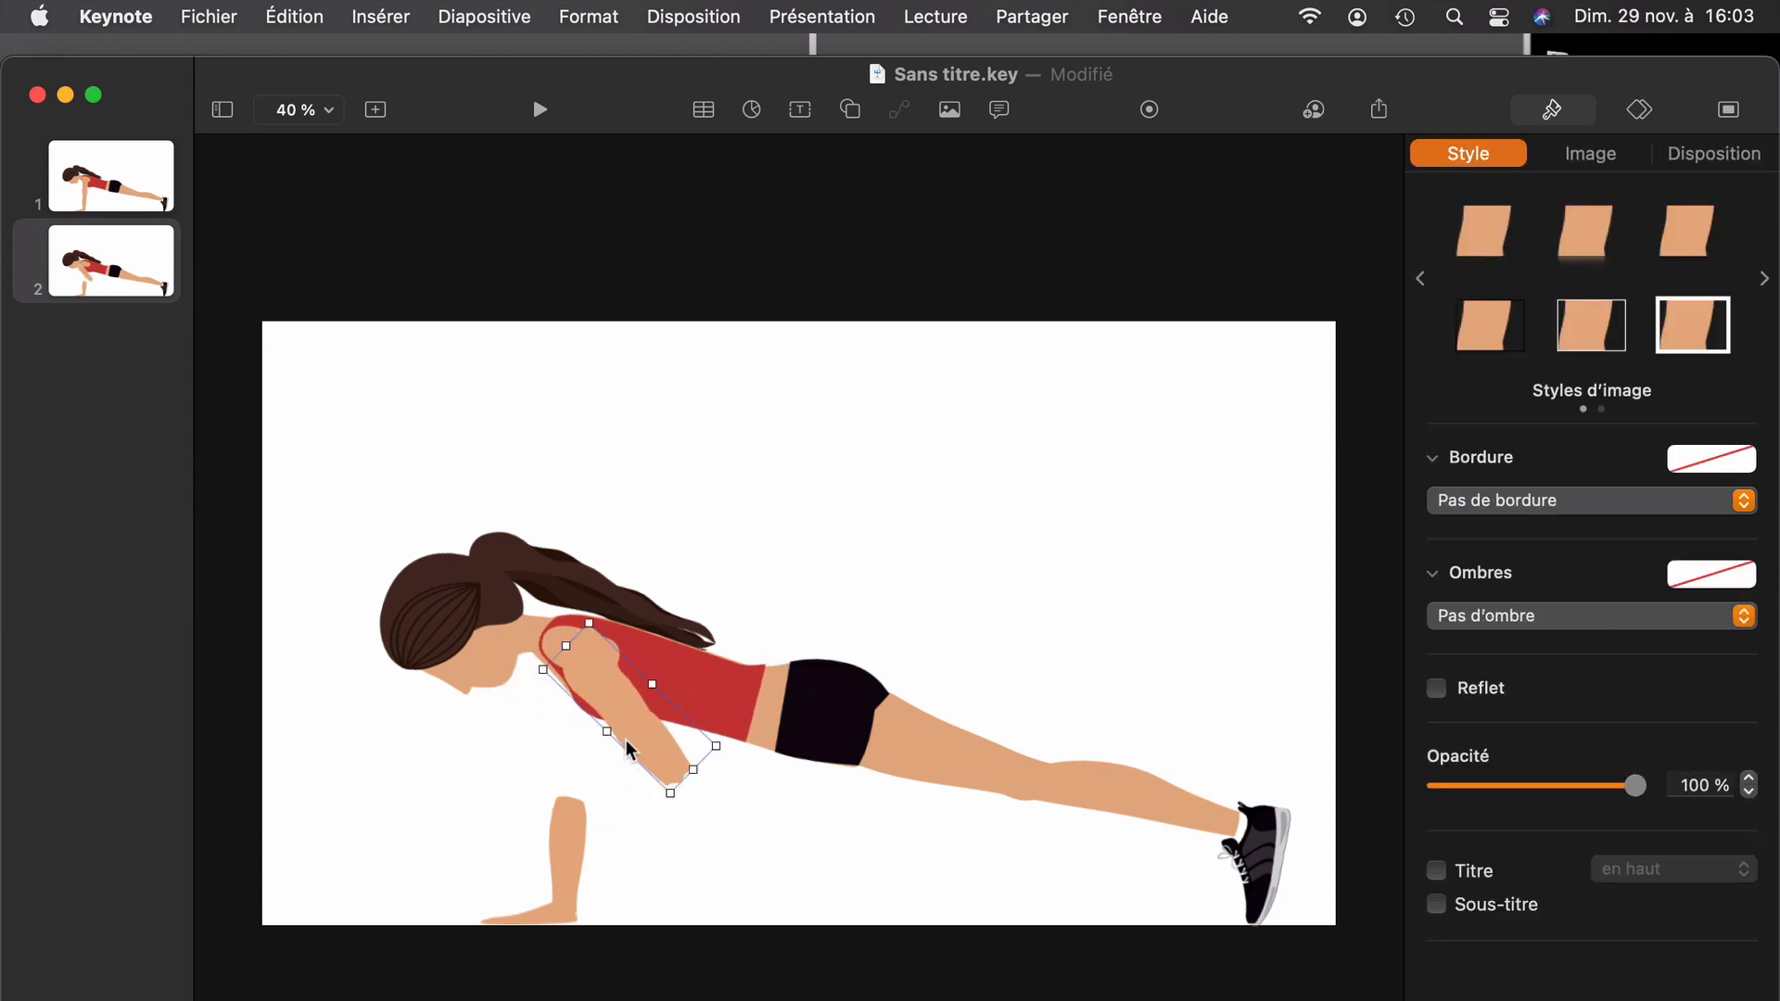
pyautogui.click(576, 830)
pyautogui.moveTo(582, 799); pyautogui.dragTo(621, 854)
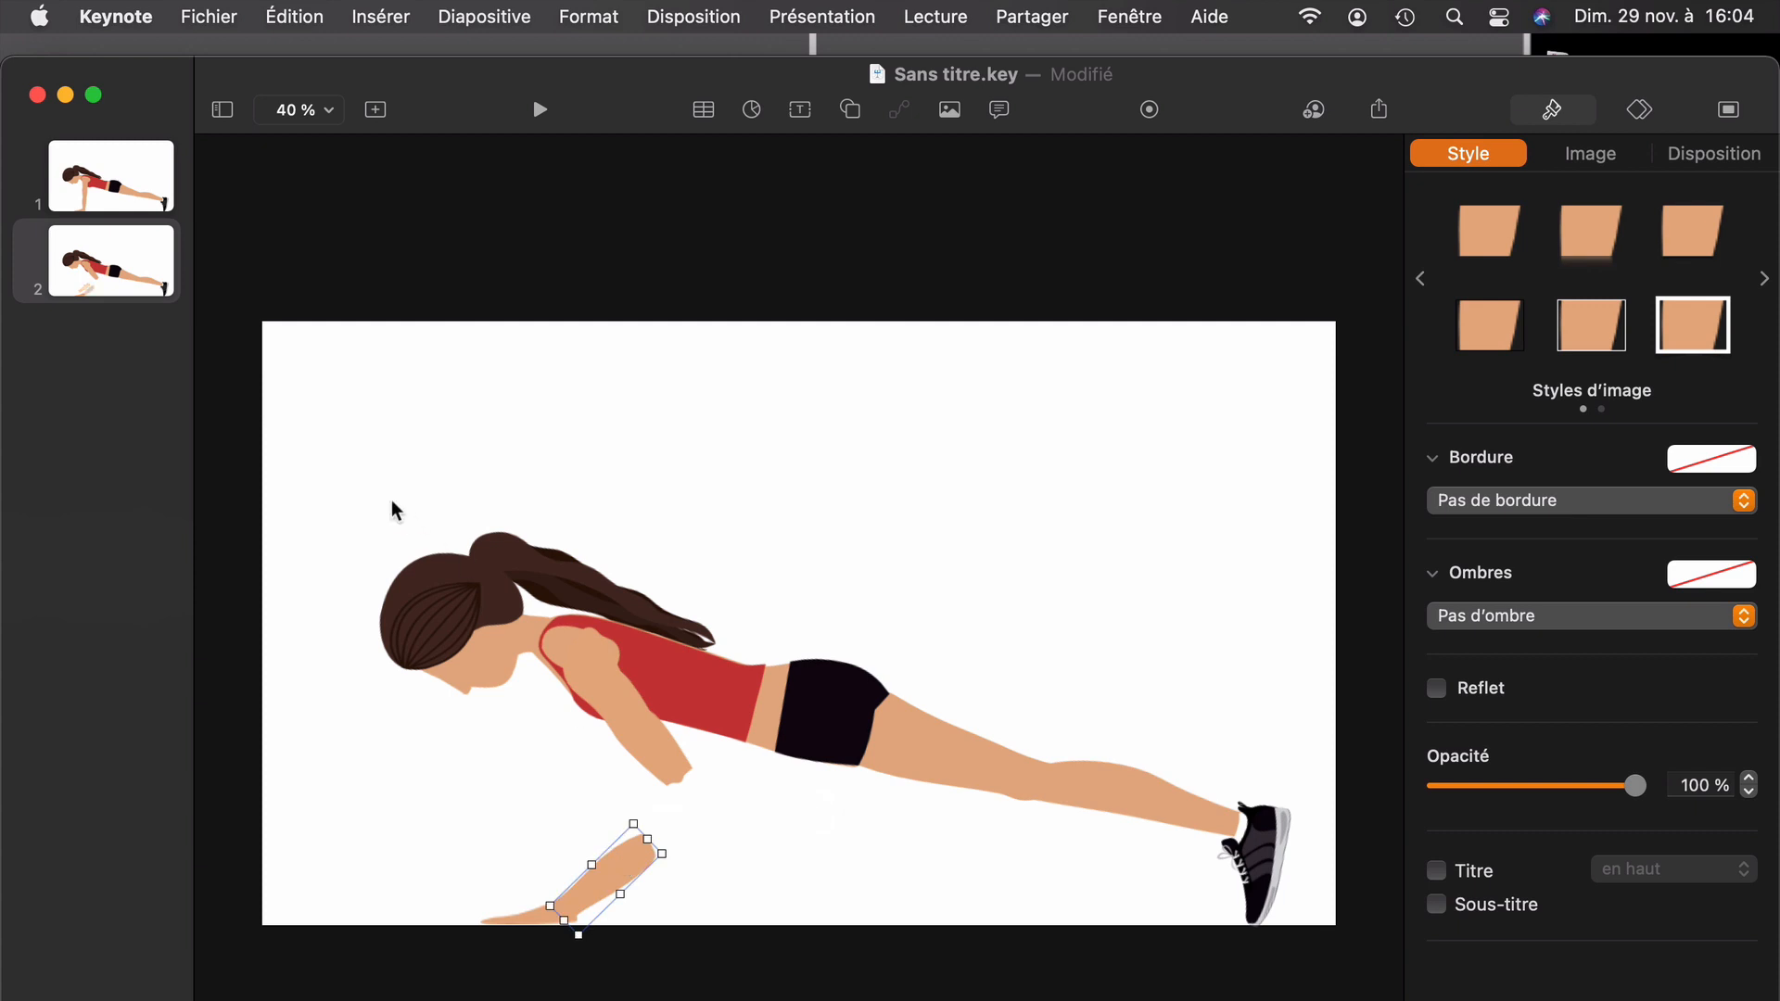
# Step: Move the upper arm down to meet the forearm at the elbow, and rotate the forearm closer to the floor
pyautogui.moveTo(348, 475); pyautogui.dragTo(1215, 816)
pyautogui.click(1159, 696)
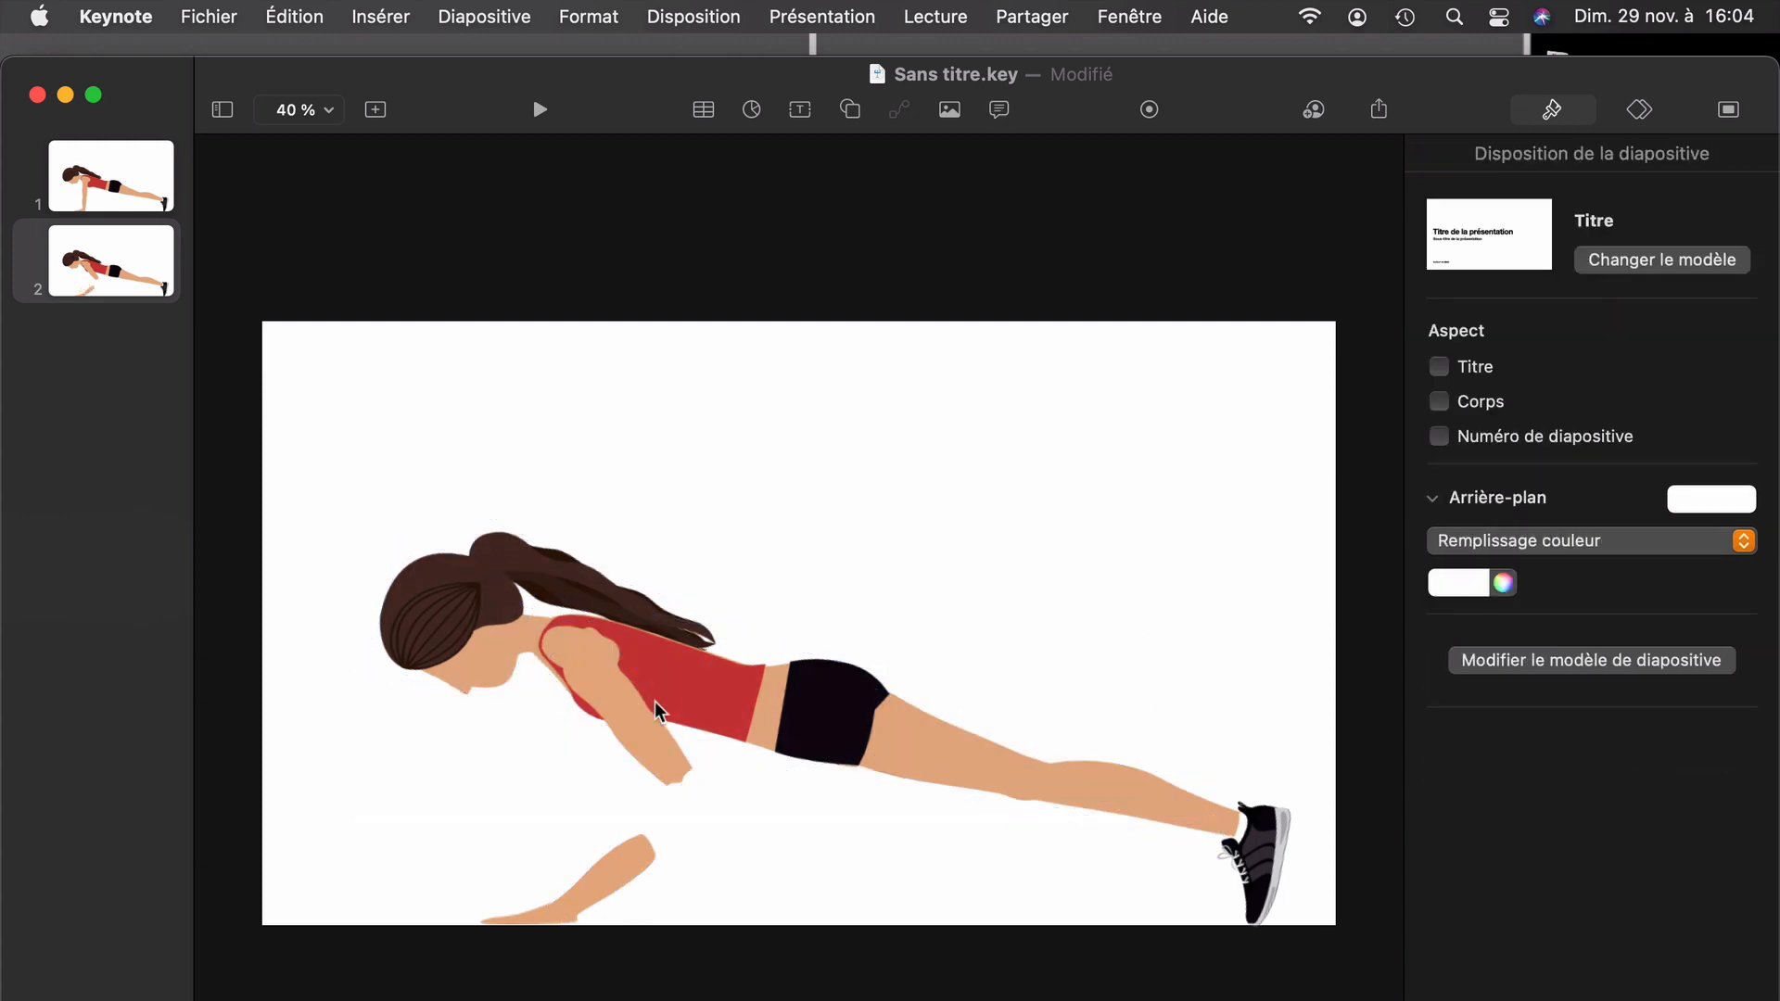
pyautogui.moveTo(649, 703); pyautogui.dragTo(586, 779)
pyautogui.click(611, 869)
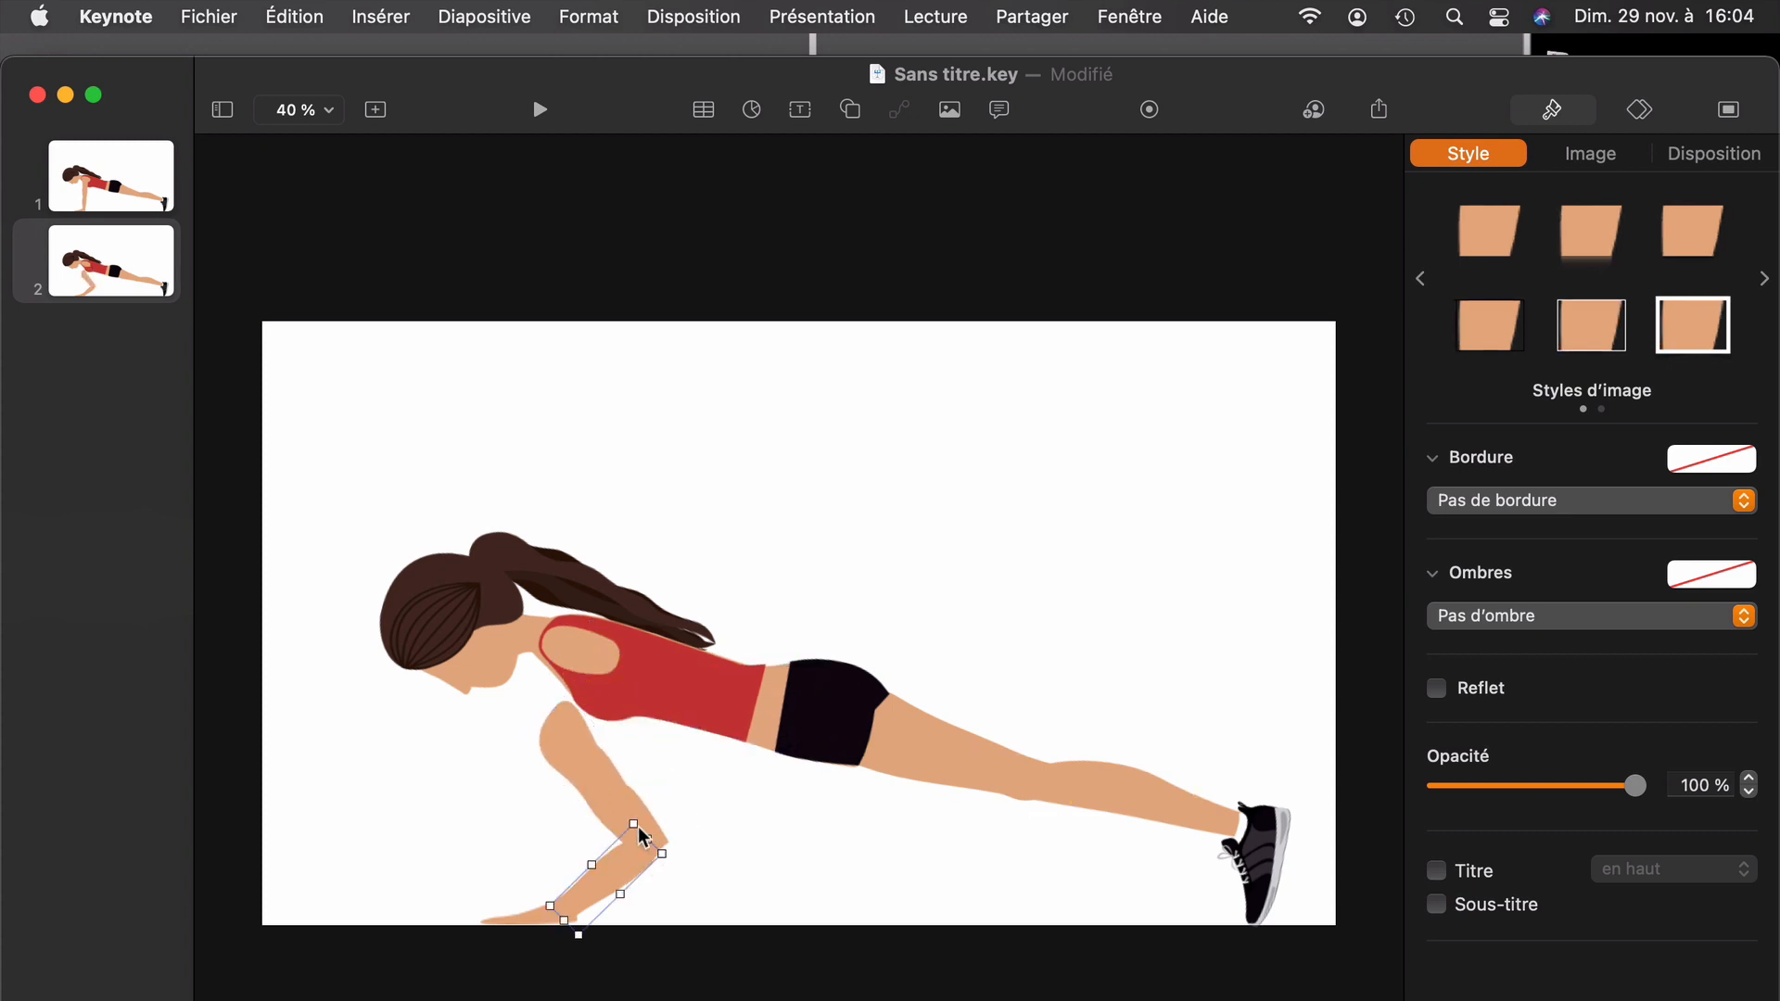
pyautogui.moveTo(639, 831); pyautogui.dragTo(630, 883)
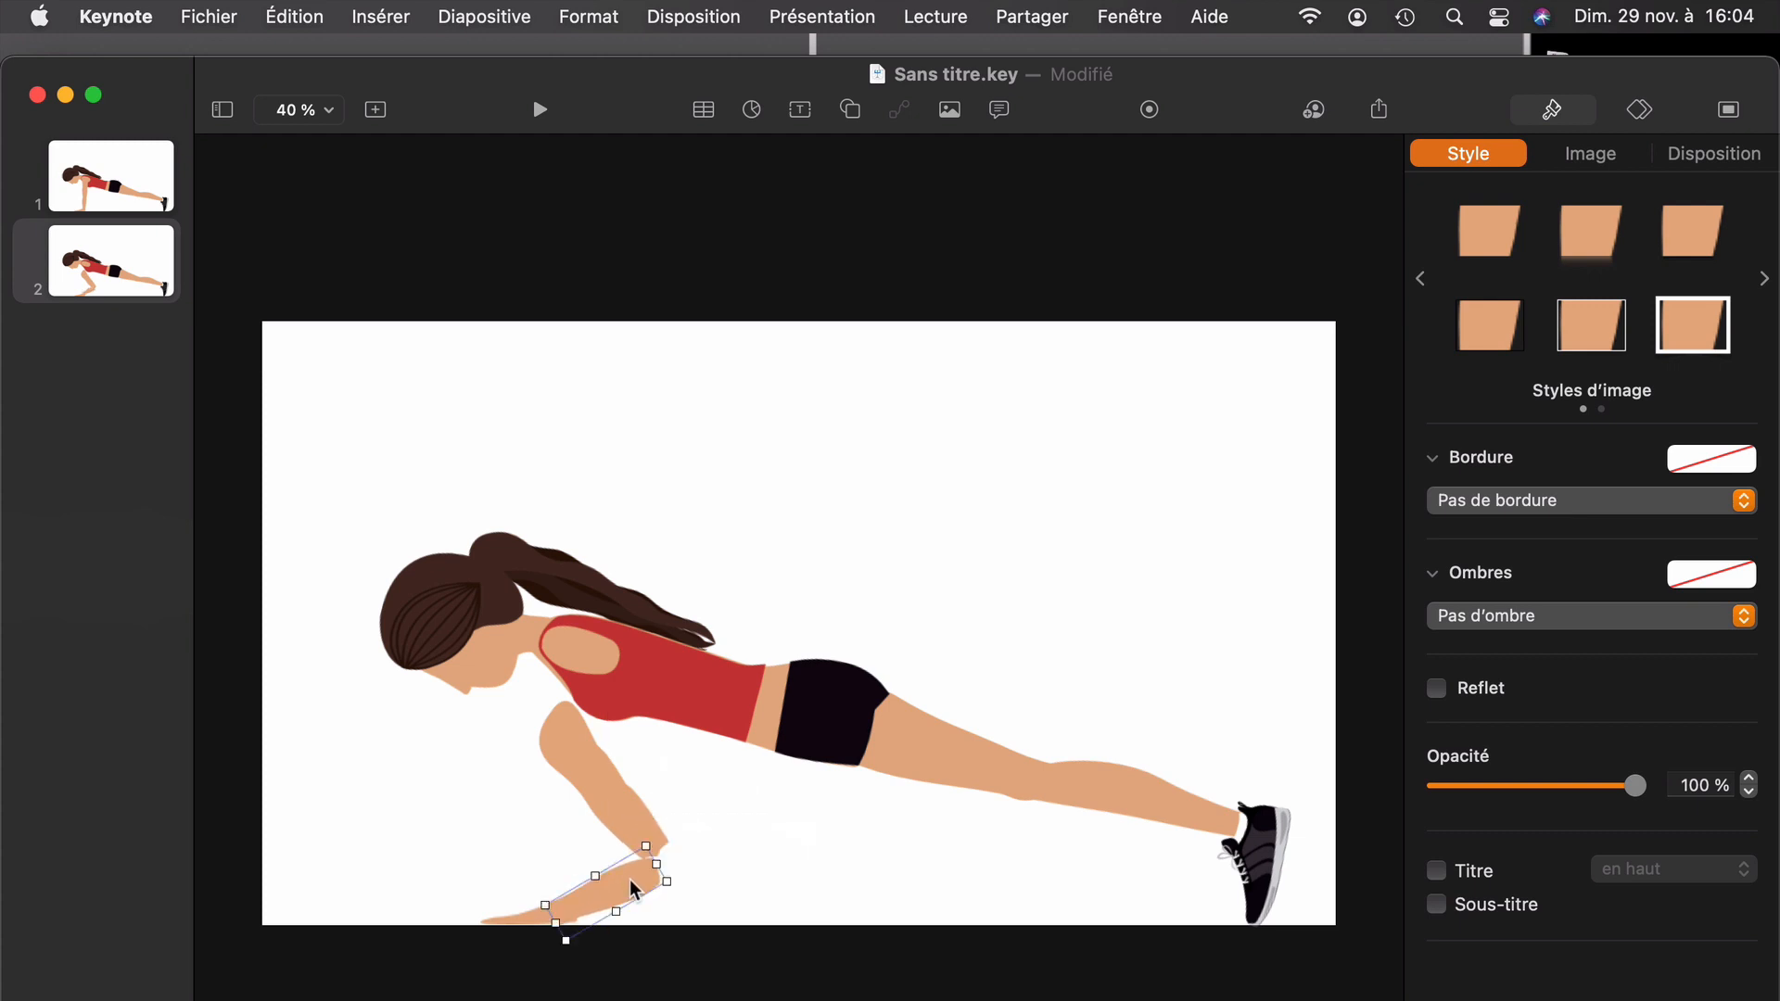
pyautogui.scroll(5, 602, 887)
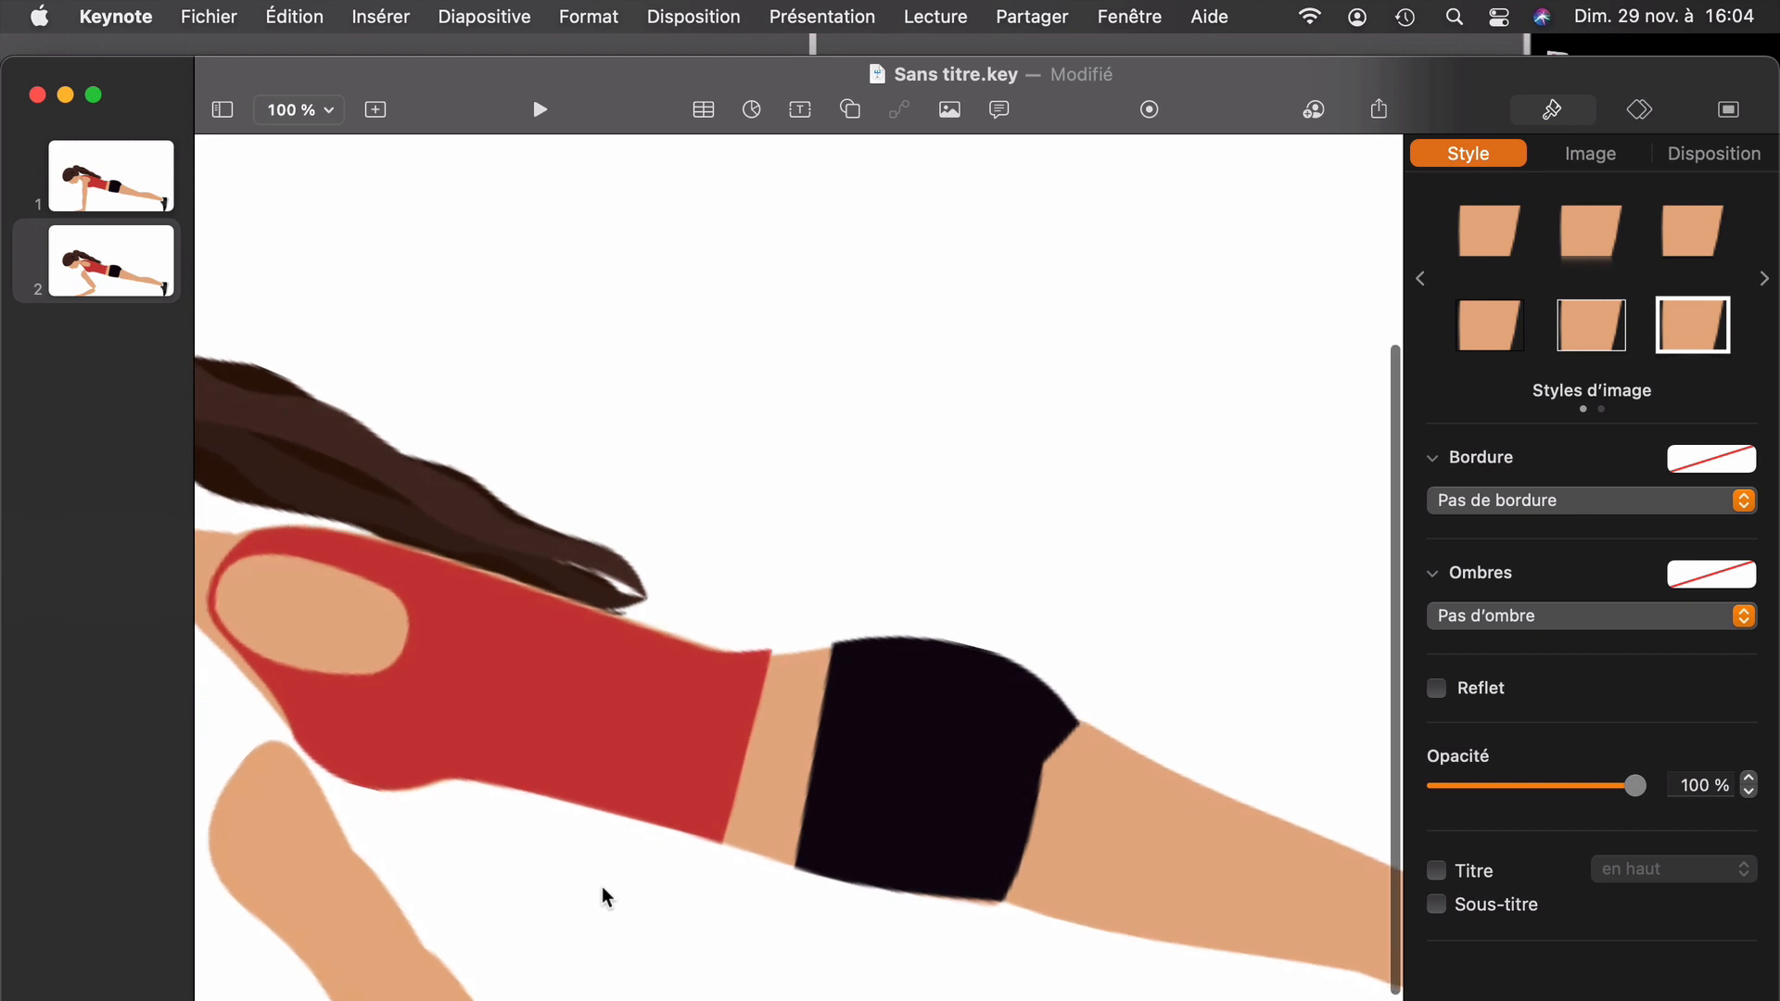
pyautogui.scroll(-5, 578, 937)
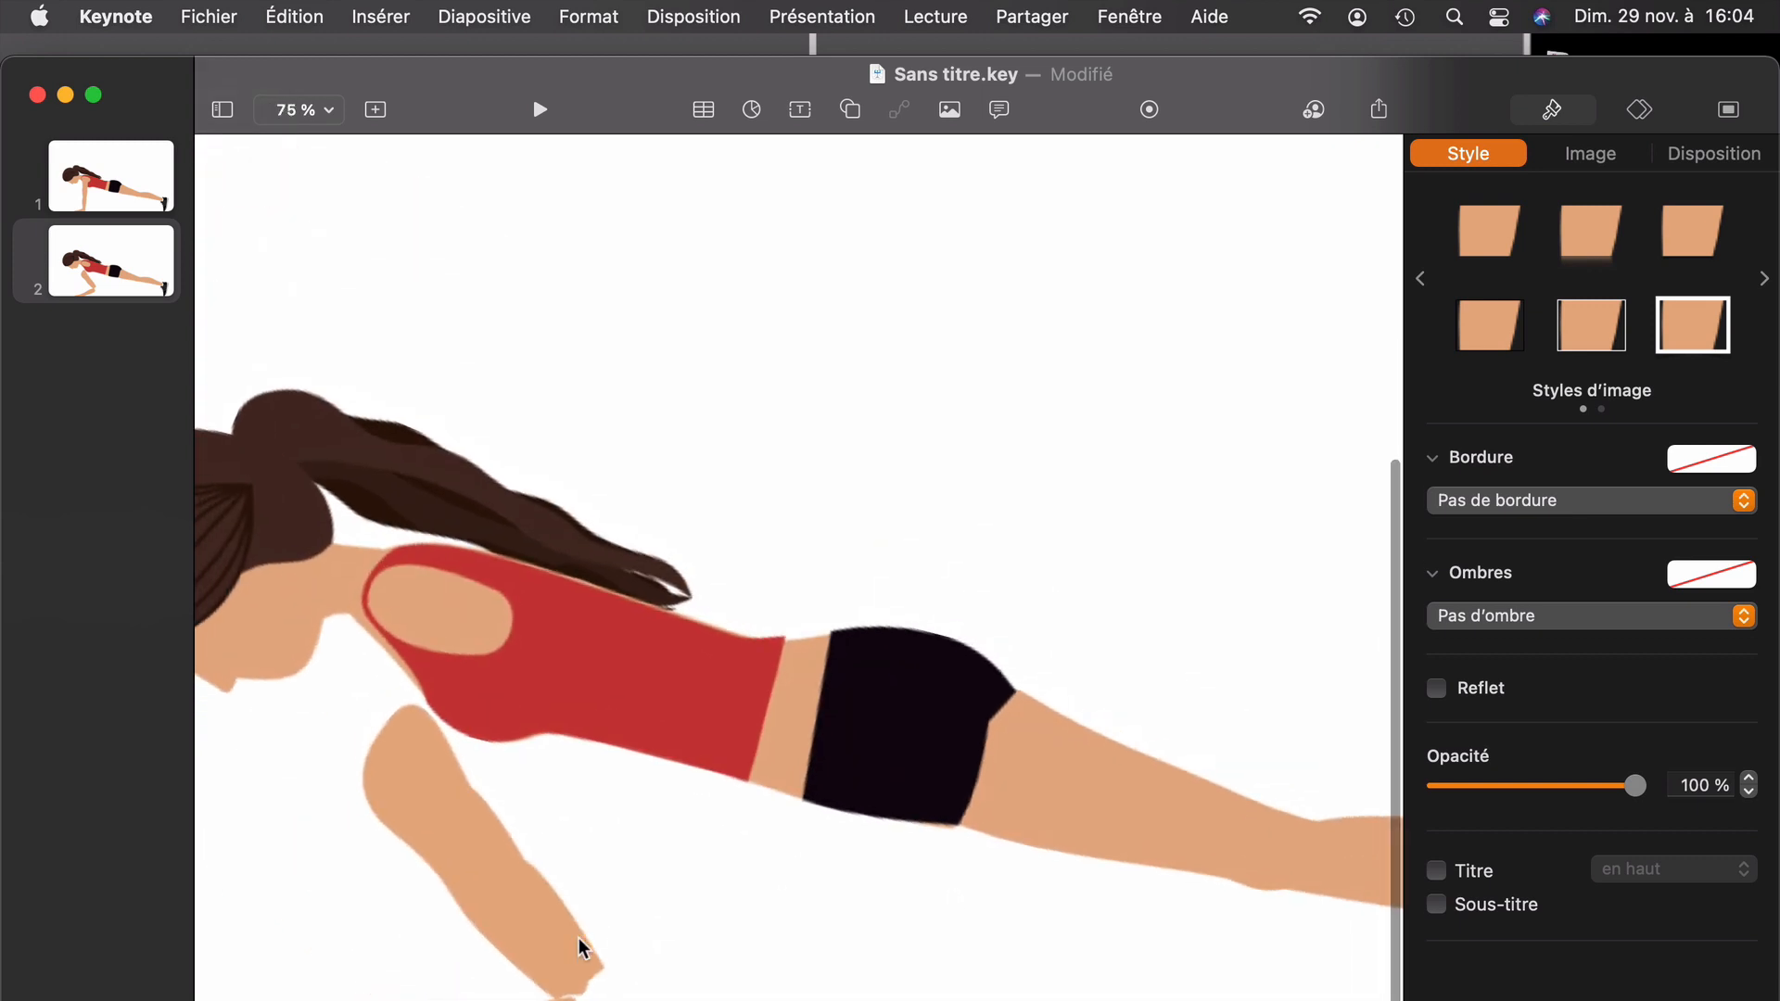
pyautogui.moveTo(543, 962); pyautogui.dragTo(556, 959)
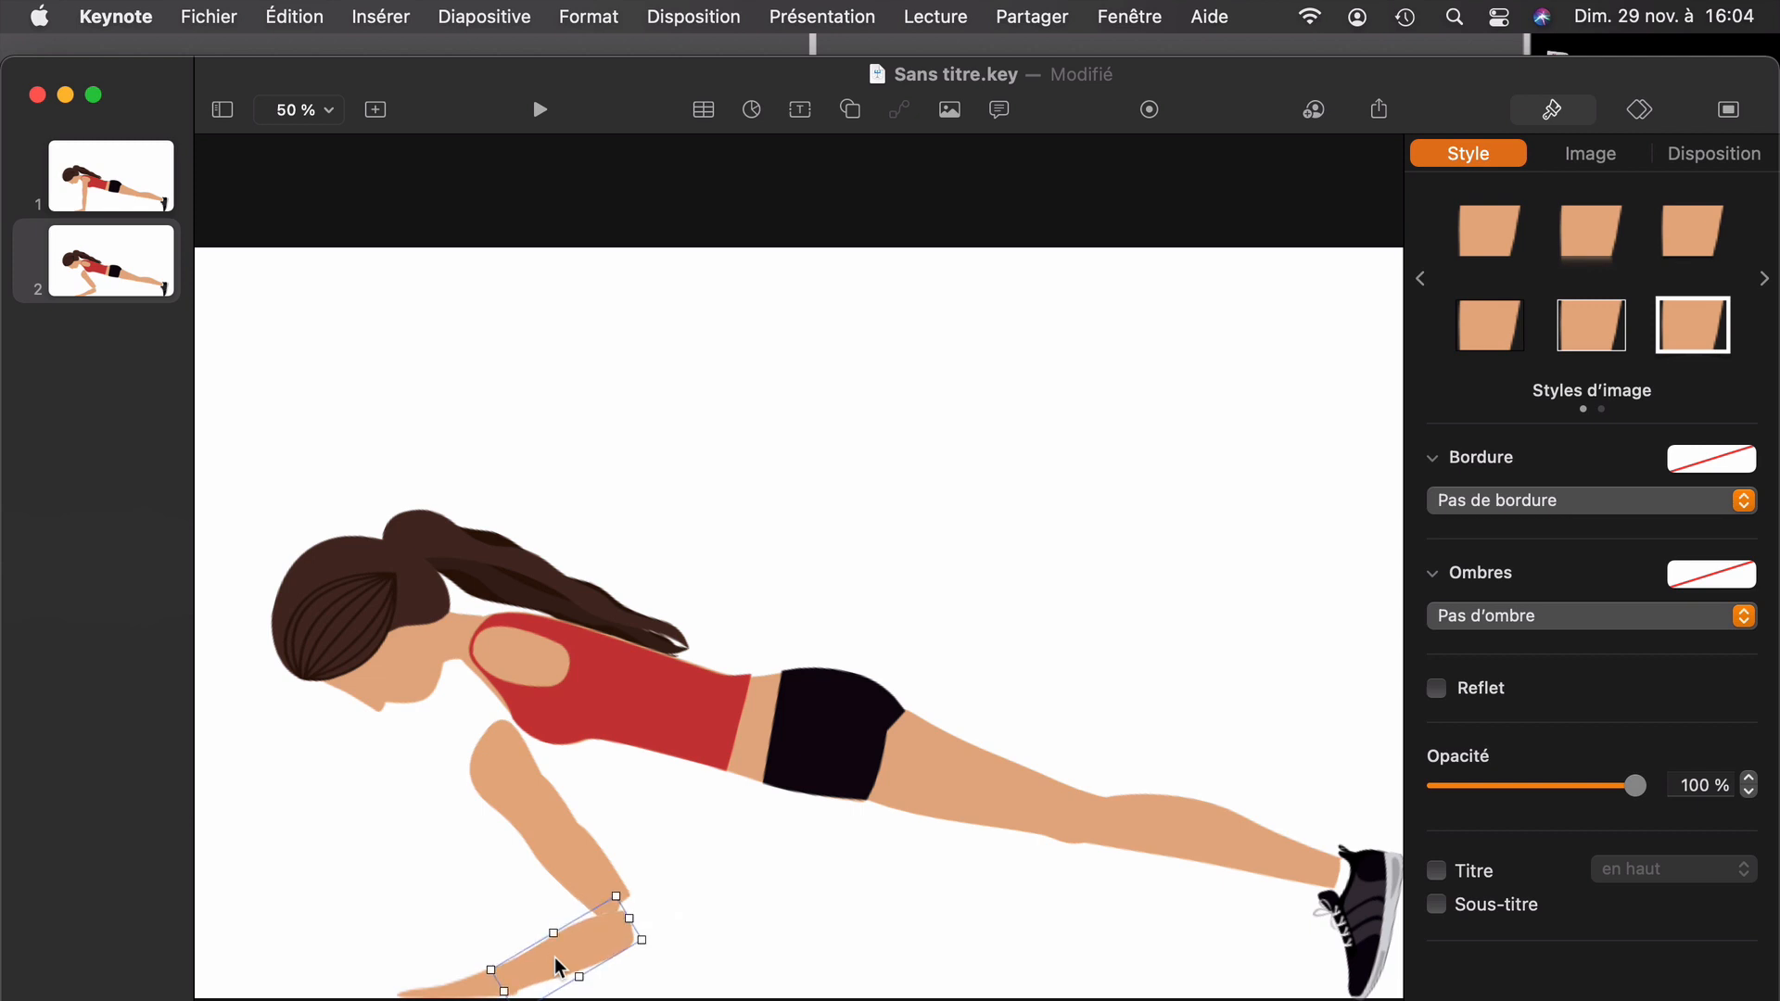
pyautogui.click(786, 914)
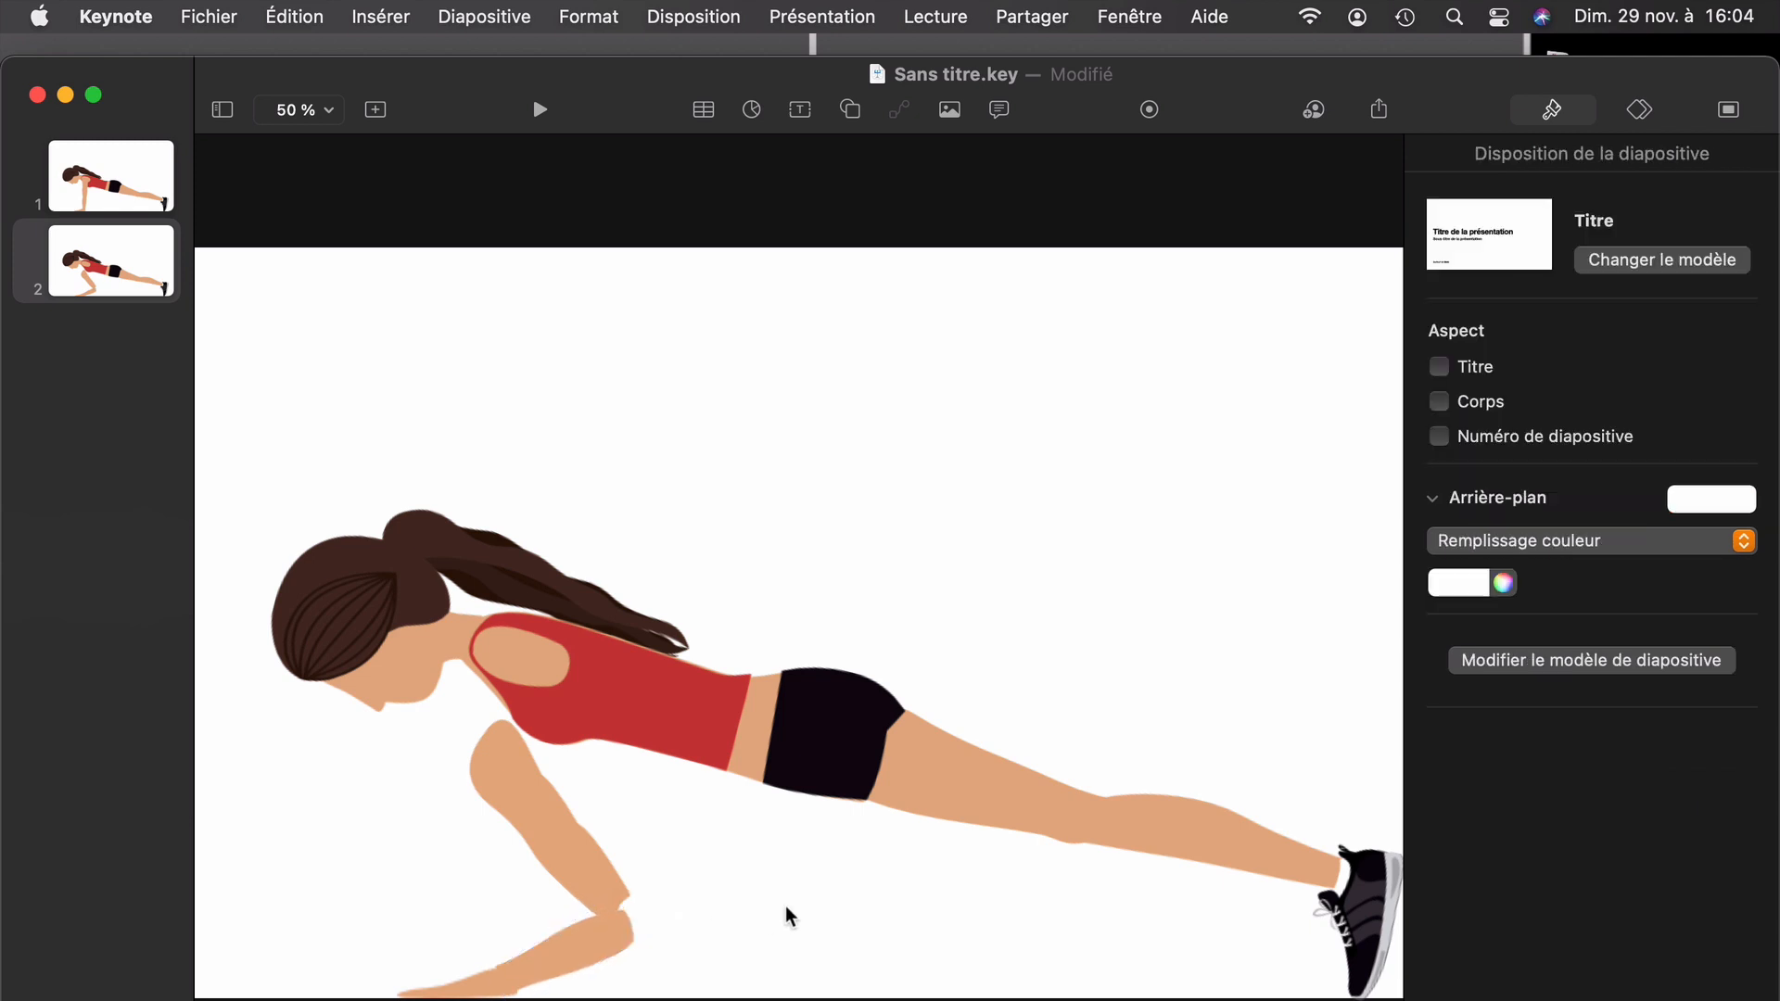
# Step: Rotate and lower the upper arm so its lower end overlaps the forearm at the elbow
pyautogui.click(541, 953)
pyautogui.click(545, 851)
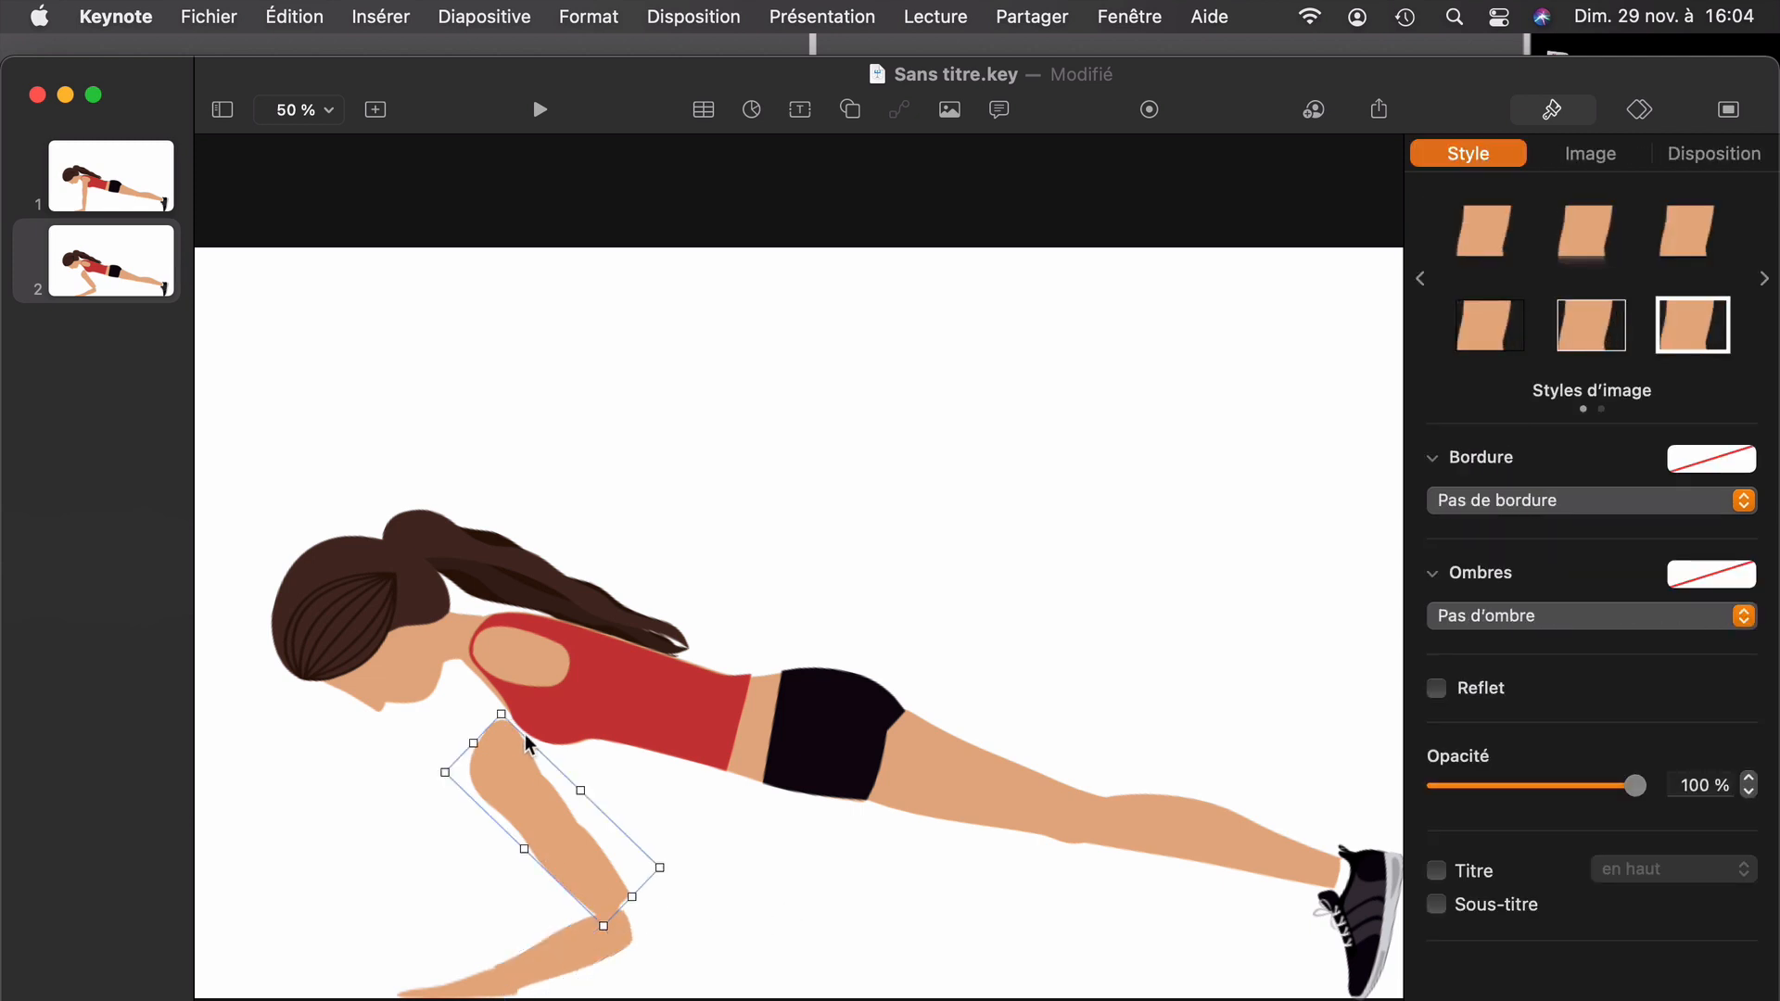
pyautogui.moveTo(501, 713); pyautogui.dragTo(506, 820)
pyautogui.click(702, 802)
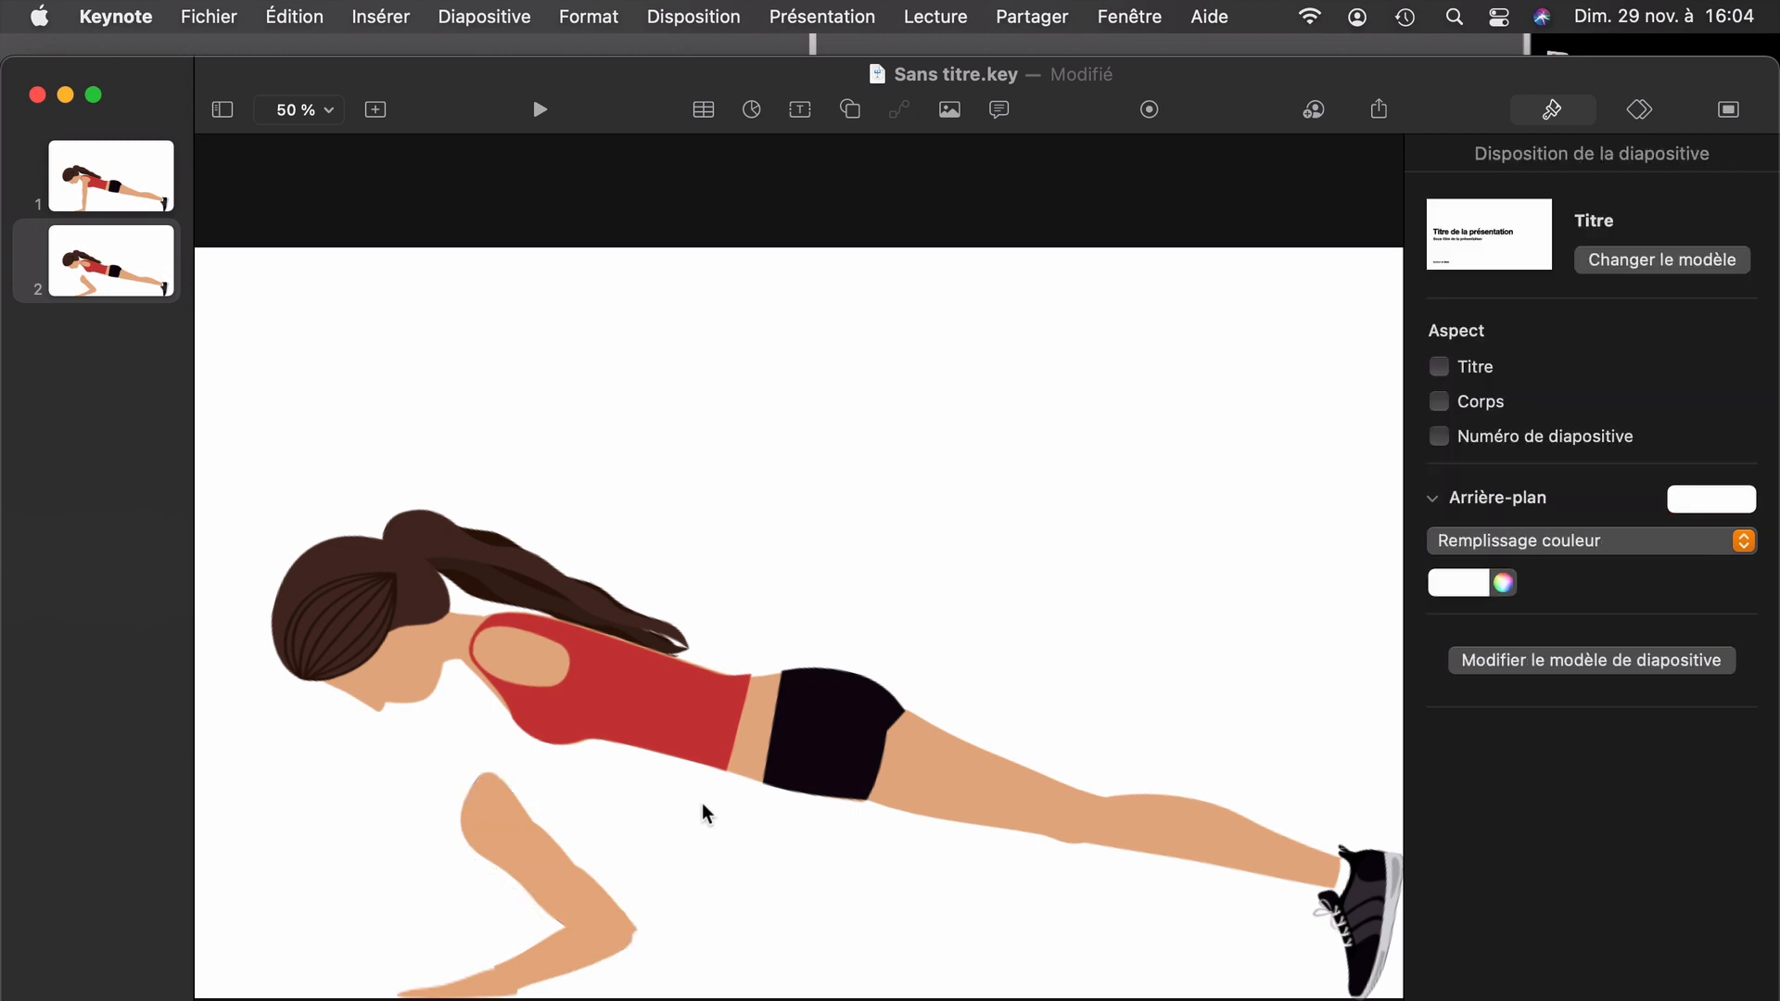
# Step: Bring the forearm to the front of the stacking order and deselect it
pyautogui.click(569, 955)
pyautogui.click(559, 964)
pyautogui.rightClick(554, 957)
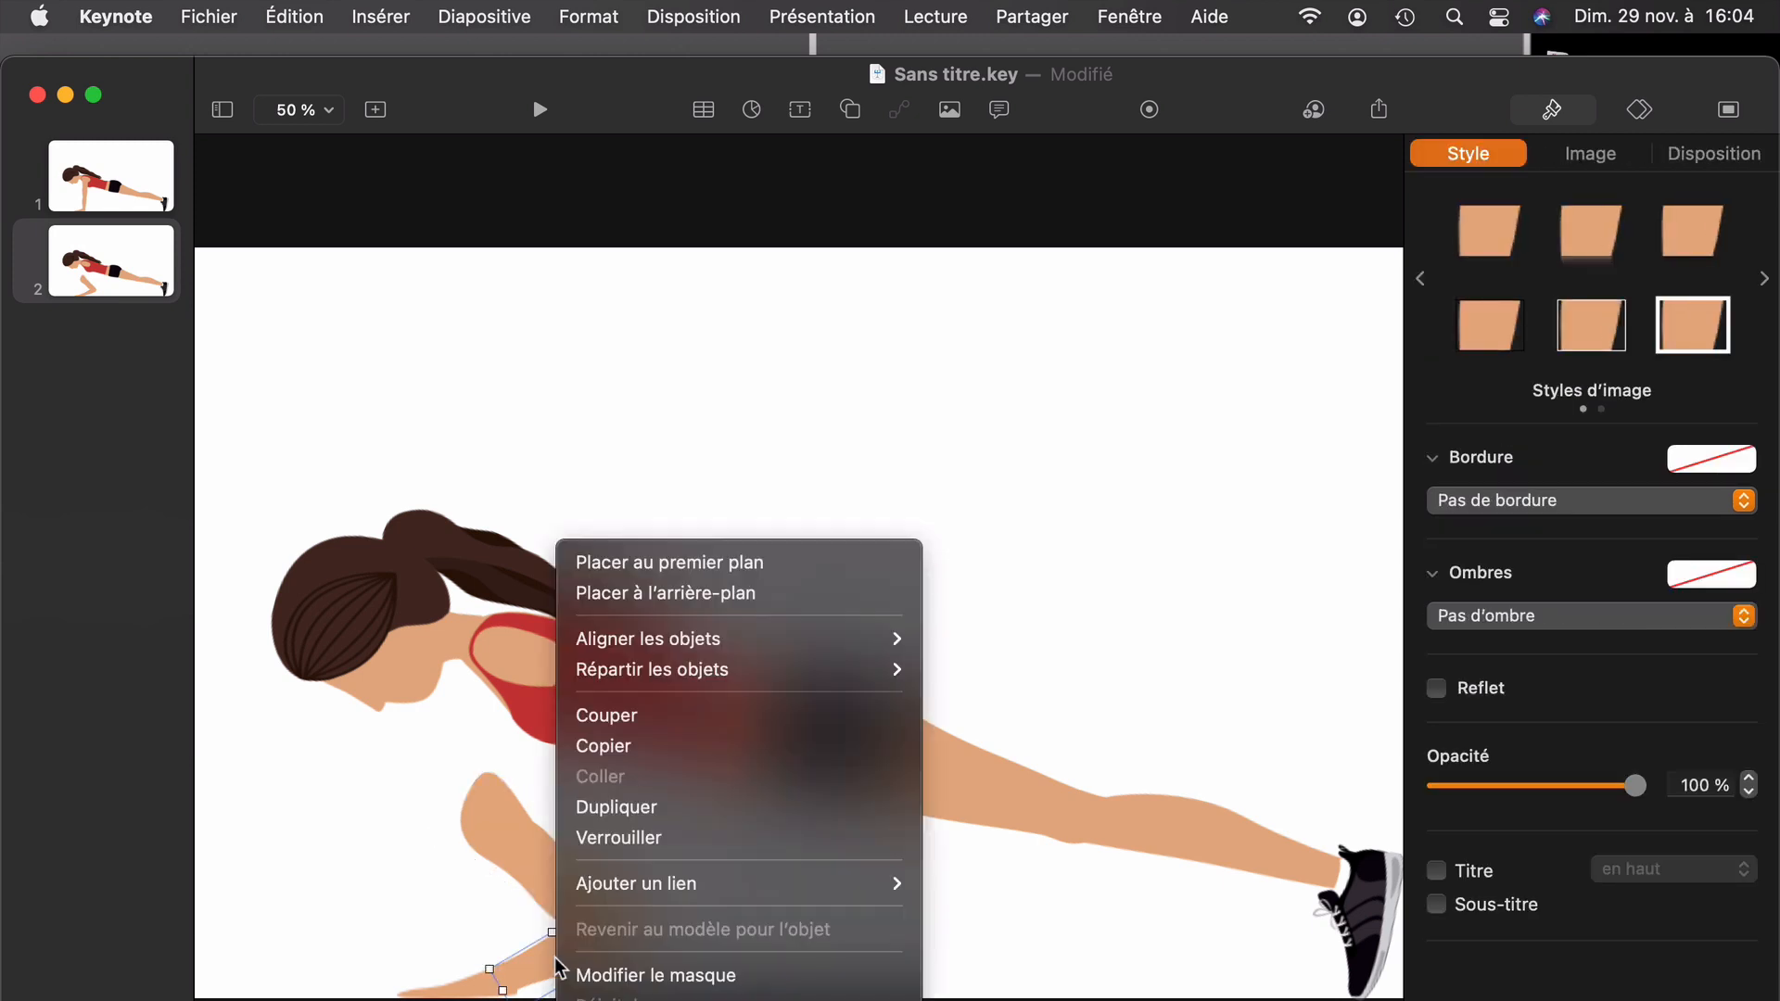
pyautogui.click(693, 564)
pyautogui.click(675, 909)
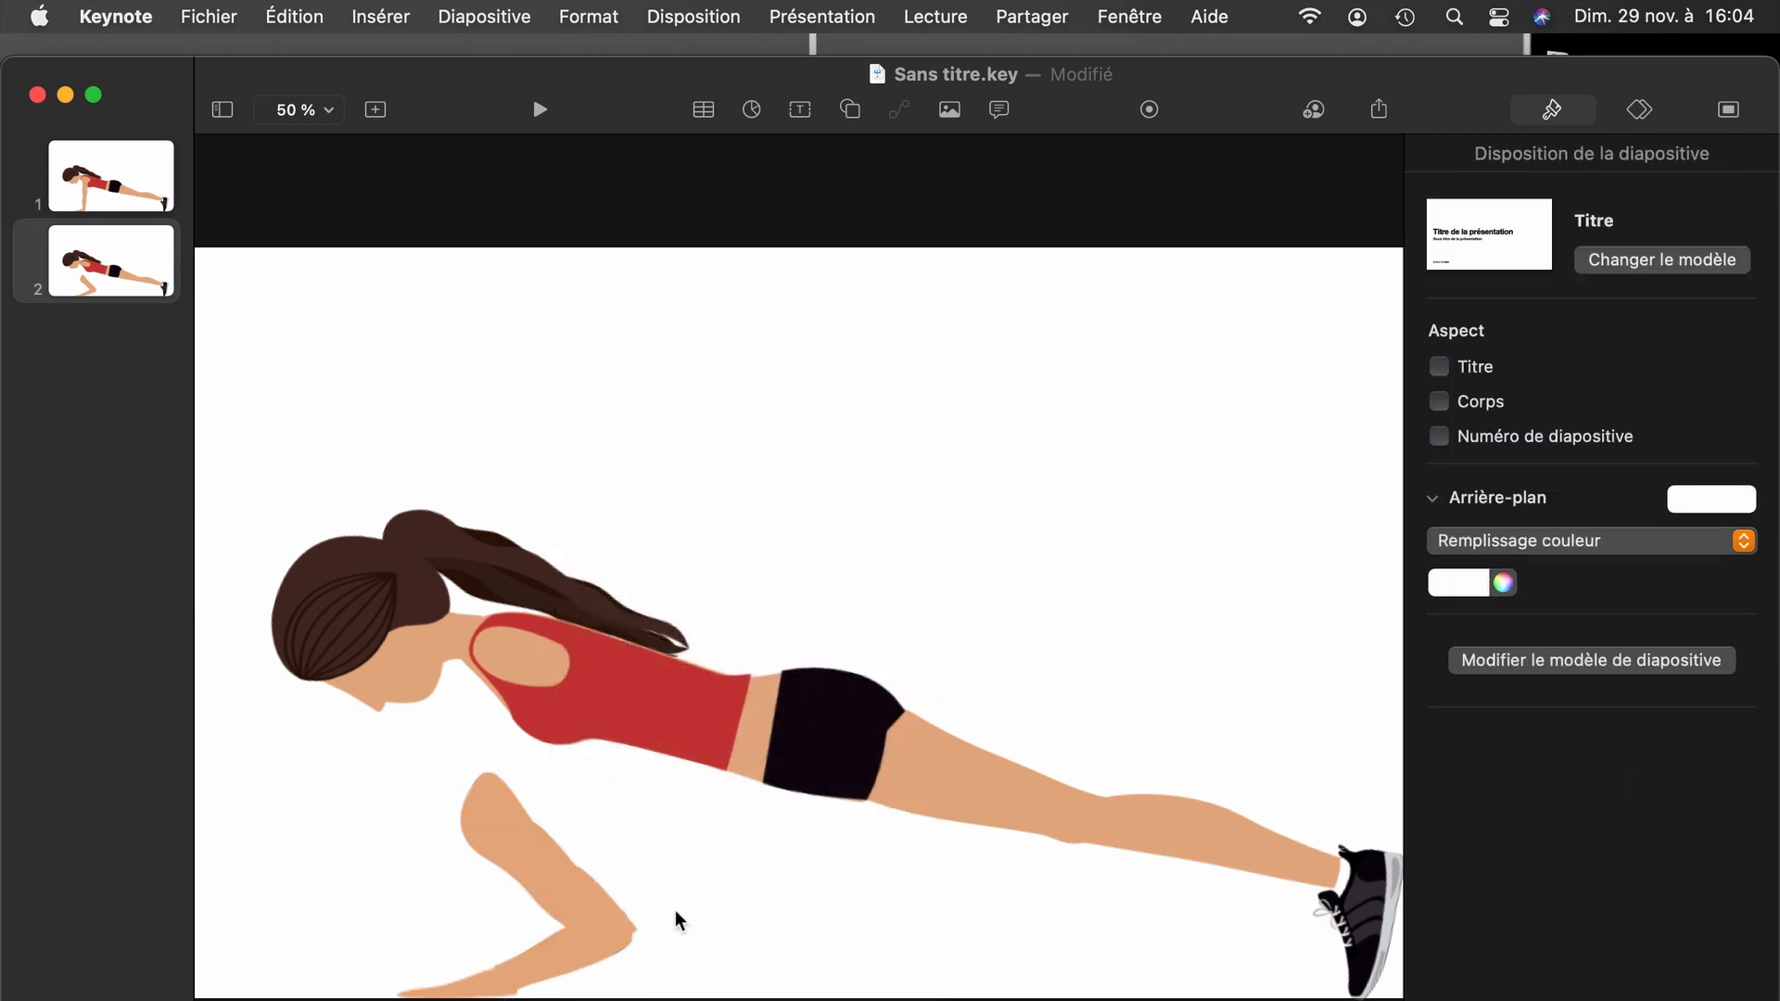
# Step: Rotate the upper arm slightly more upright while keeping it joined to the forearm, and deselect it
pyautogui.click(562, 875)
pyautogui.moveTo(485, 767); pyautogui.dragTo(490, 774)
pyautogui.click(608, 689)
pyautogui.scroll(-3, 608, 689)
pyautogui.scroll(-2, 608, 688)
pyautogui.click(818, 558)
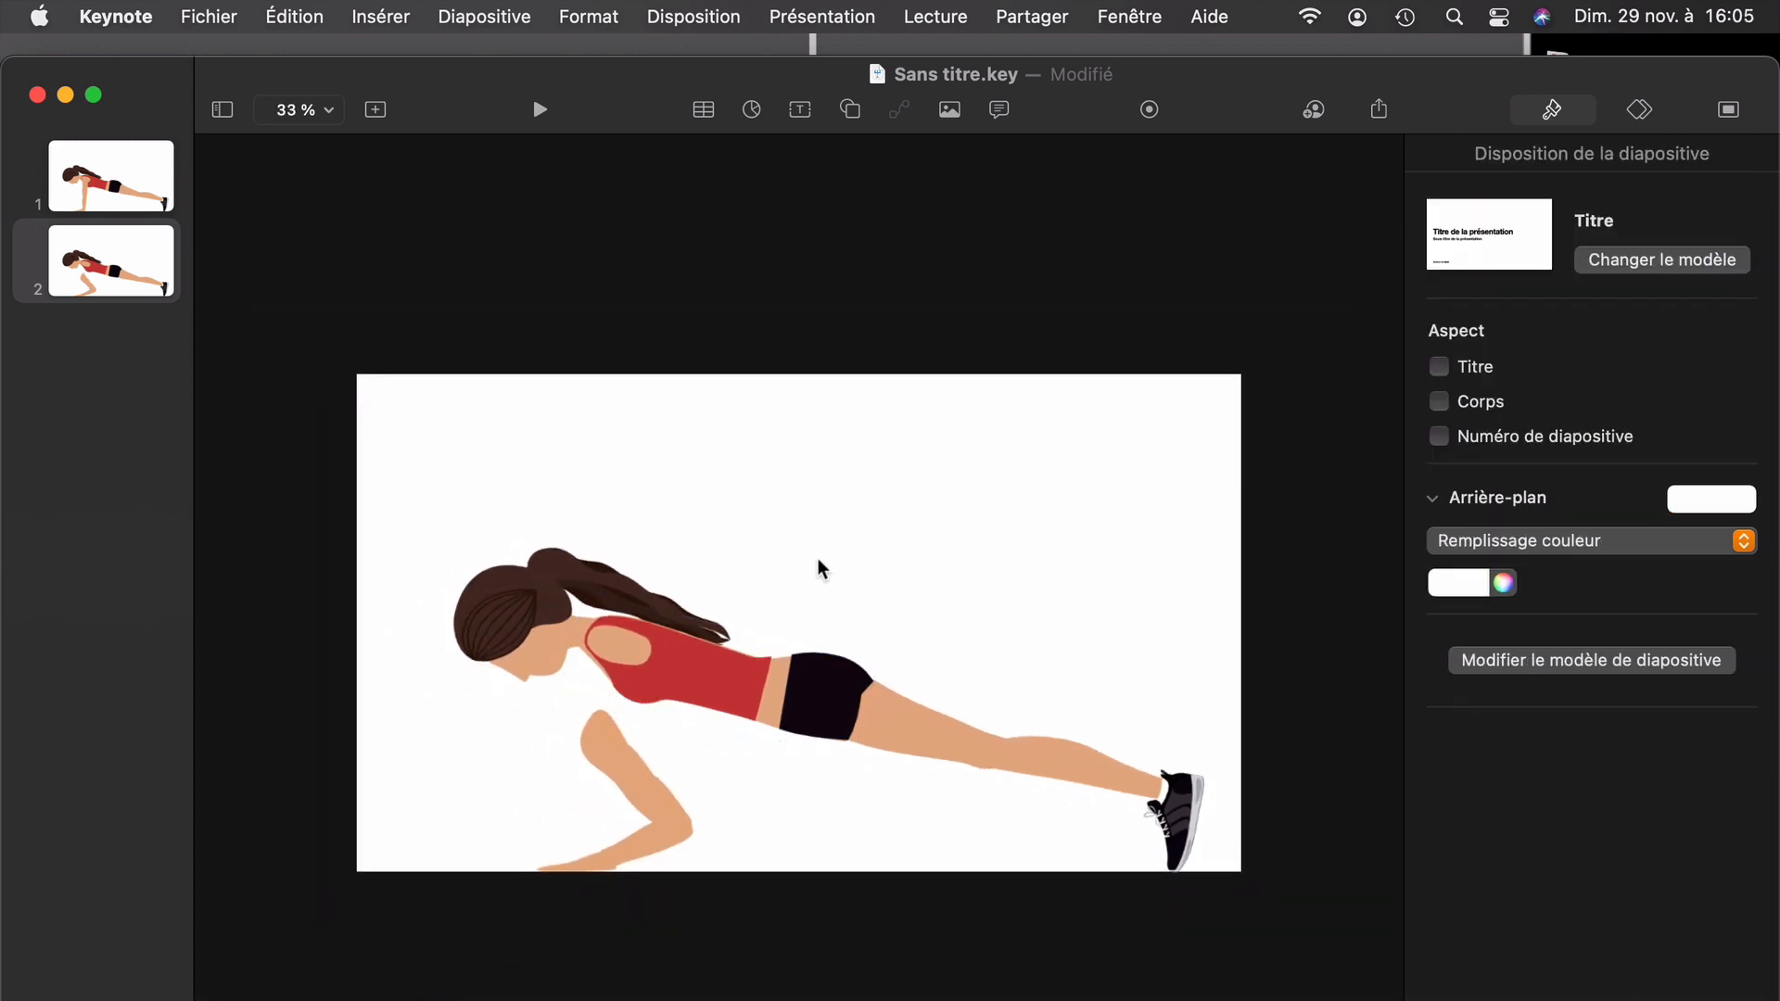
# Step: Group the head, hair, torso, leg and shoe images, leaving the arm pieces out
pyautogui.moveTo(428, 451); pyautogui.dragTo(1210, 879)
pyautogui.keyDown('super'); pyautogui.click(625, 754); pyautogui.keyUp('super')
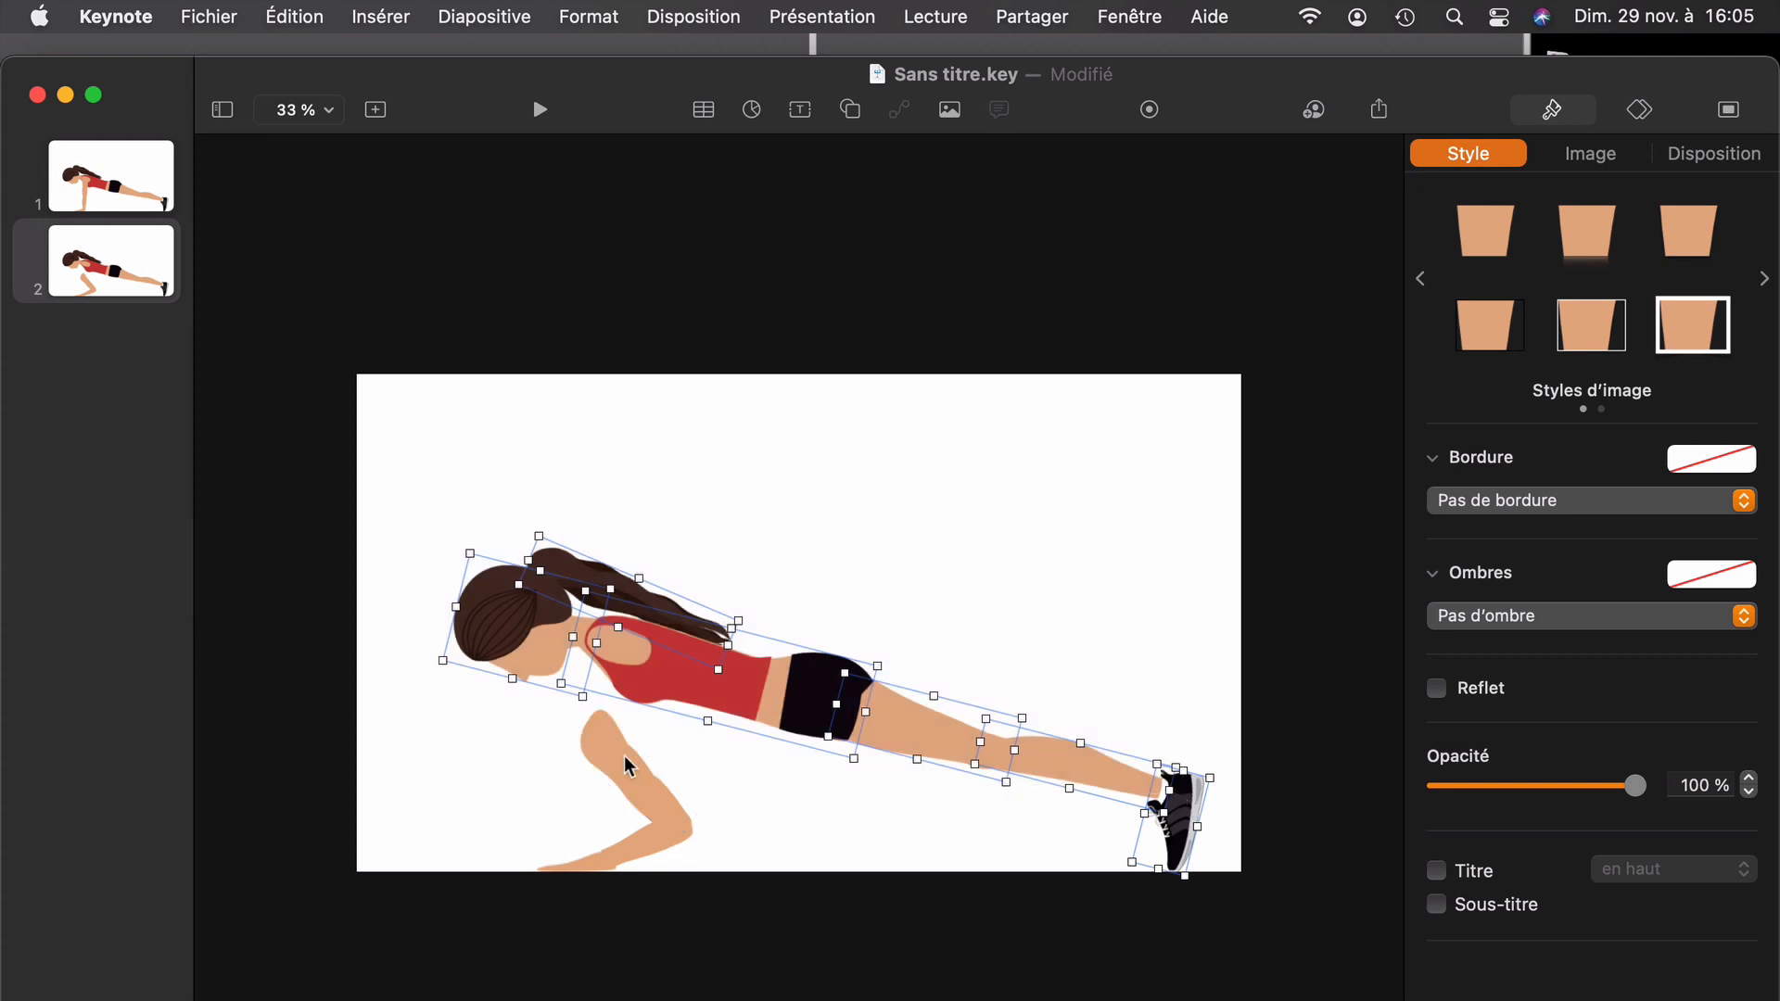
pyautogui.press('super+alt+g')
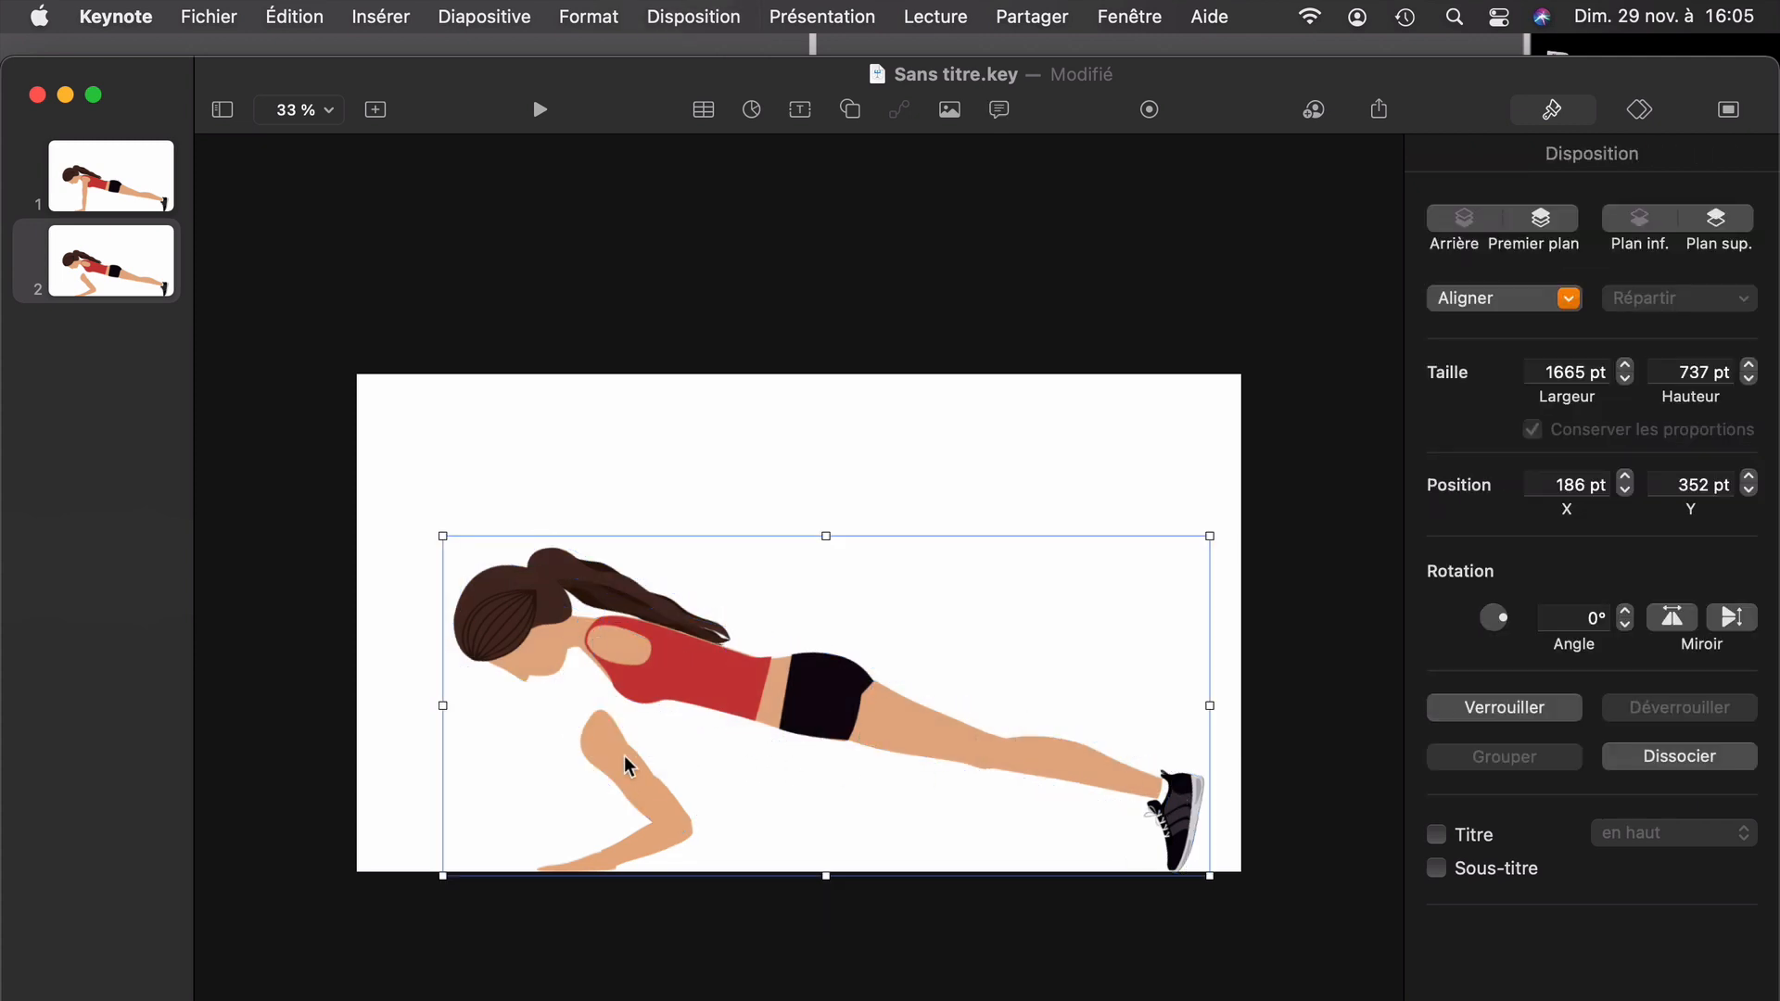
# Step: Rotate the body group to about 6.4° and lower it onto the bent arm at X 130 pt, Y 350 pt
pyautogui.click(444, 536)
pyautogui.moveTo(1208, 875); pyautogui.dragTo(1208, 875)
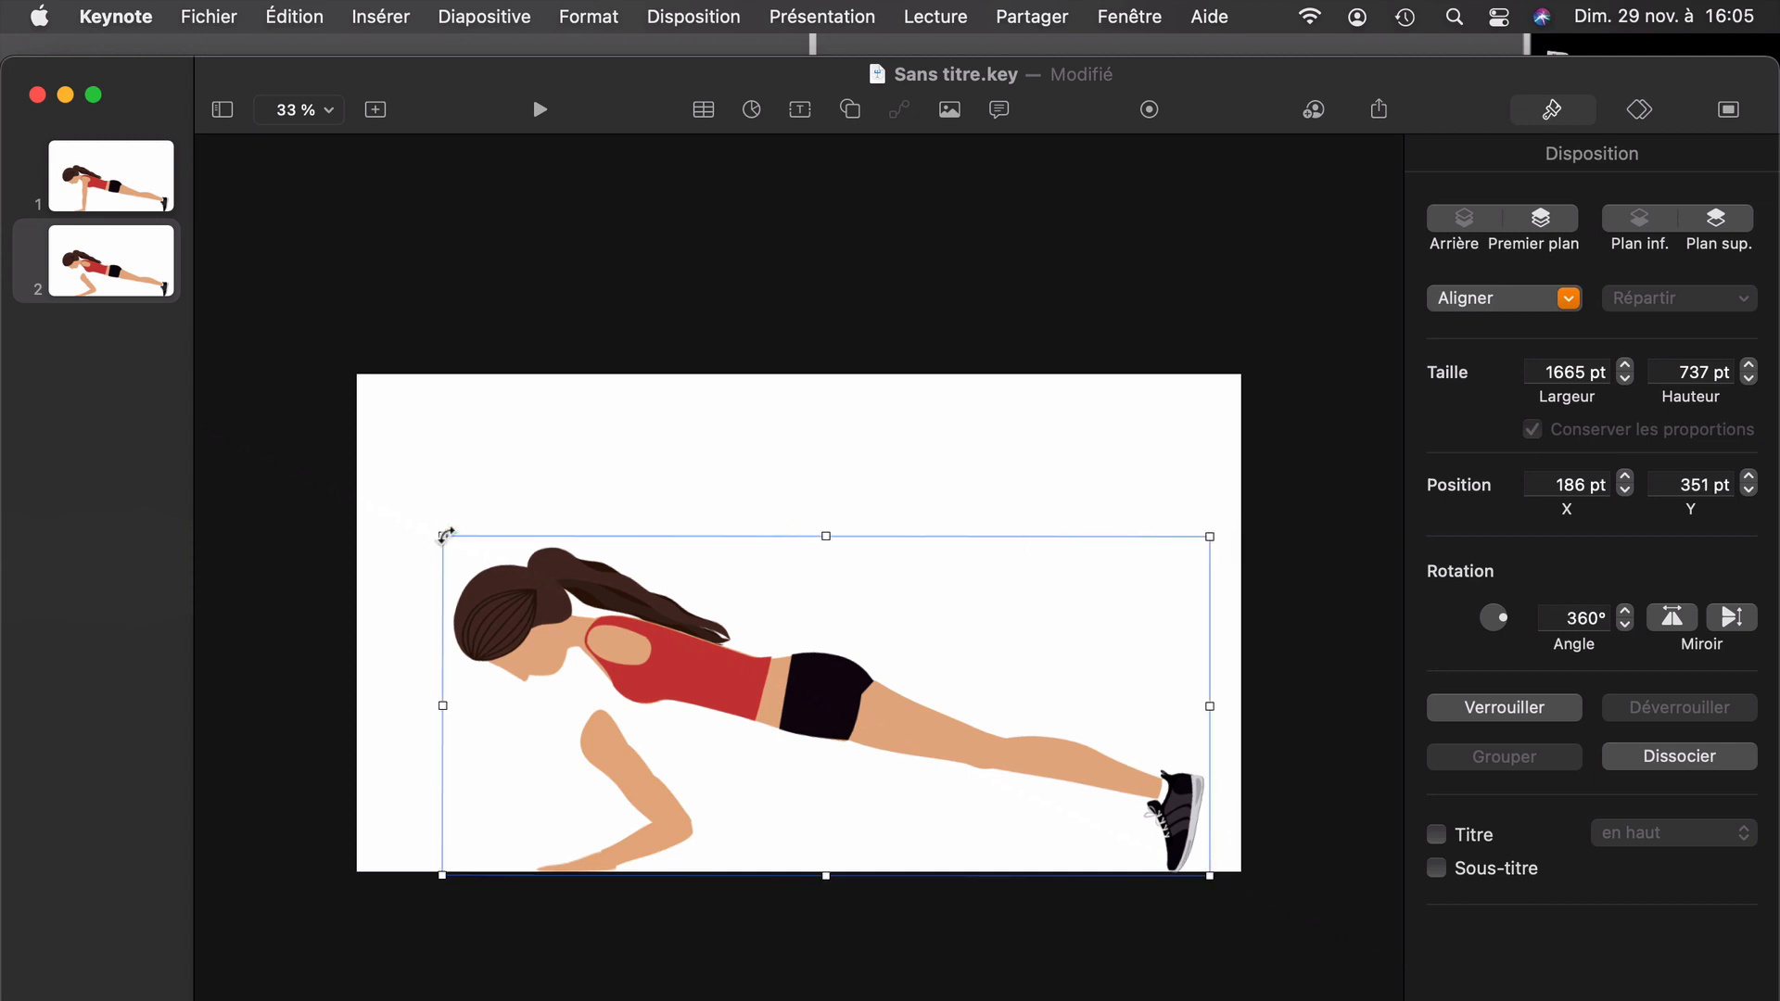
pyautogui.moveTo(443, 535); pyautogui.dragTo(425, 576)
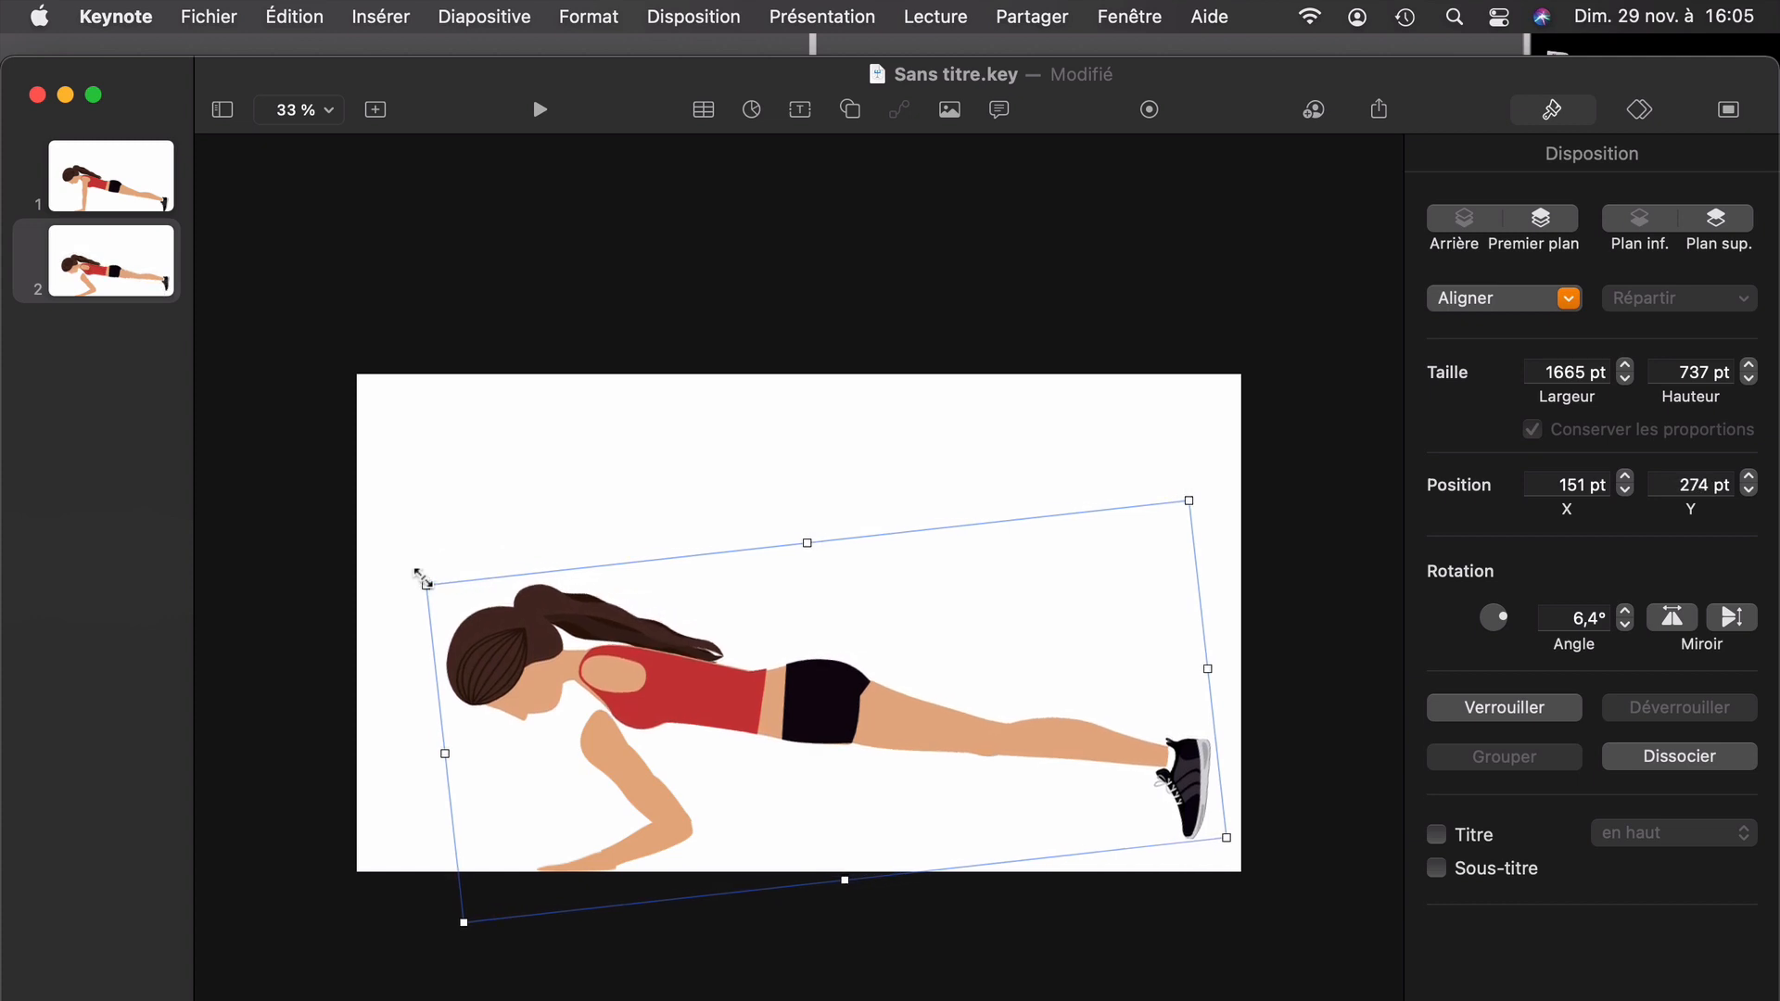
pyautogui.moveTo(765, 719); pyautogui.dragTo(756, 753)
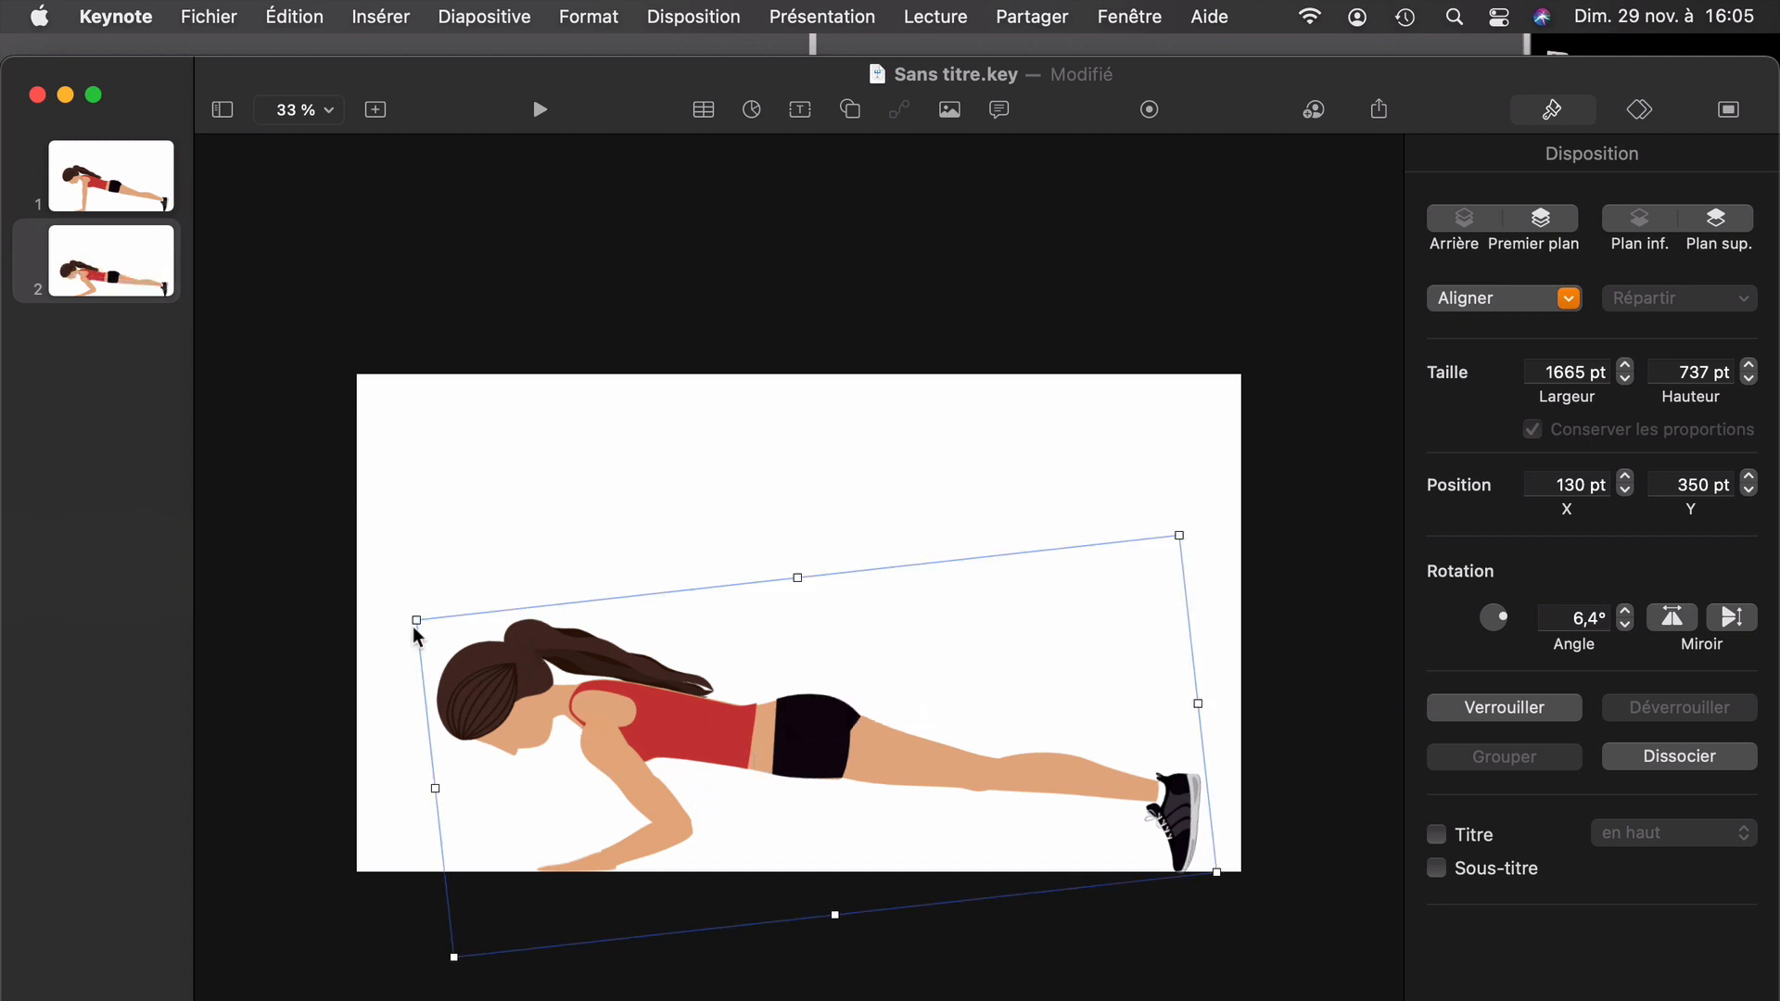
# Step: Fine-tune the body group's rotation to about 8.4° and reposition it at X 114 pt, Y 349 pt over the bent arm
pyautogui.moveTo(409, 620); pyautogui.dragTo(409, 639)
pyautogui.moveTo(732, 720); pyautogui.dragTo(731, 730)
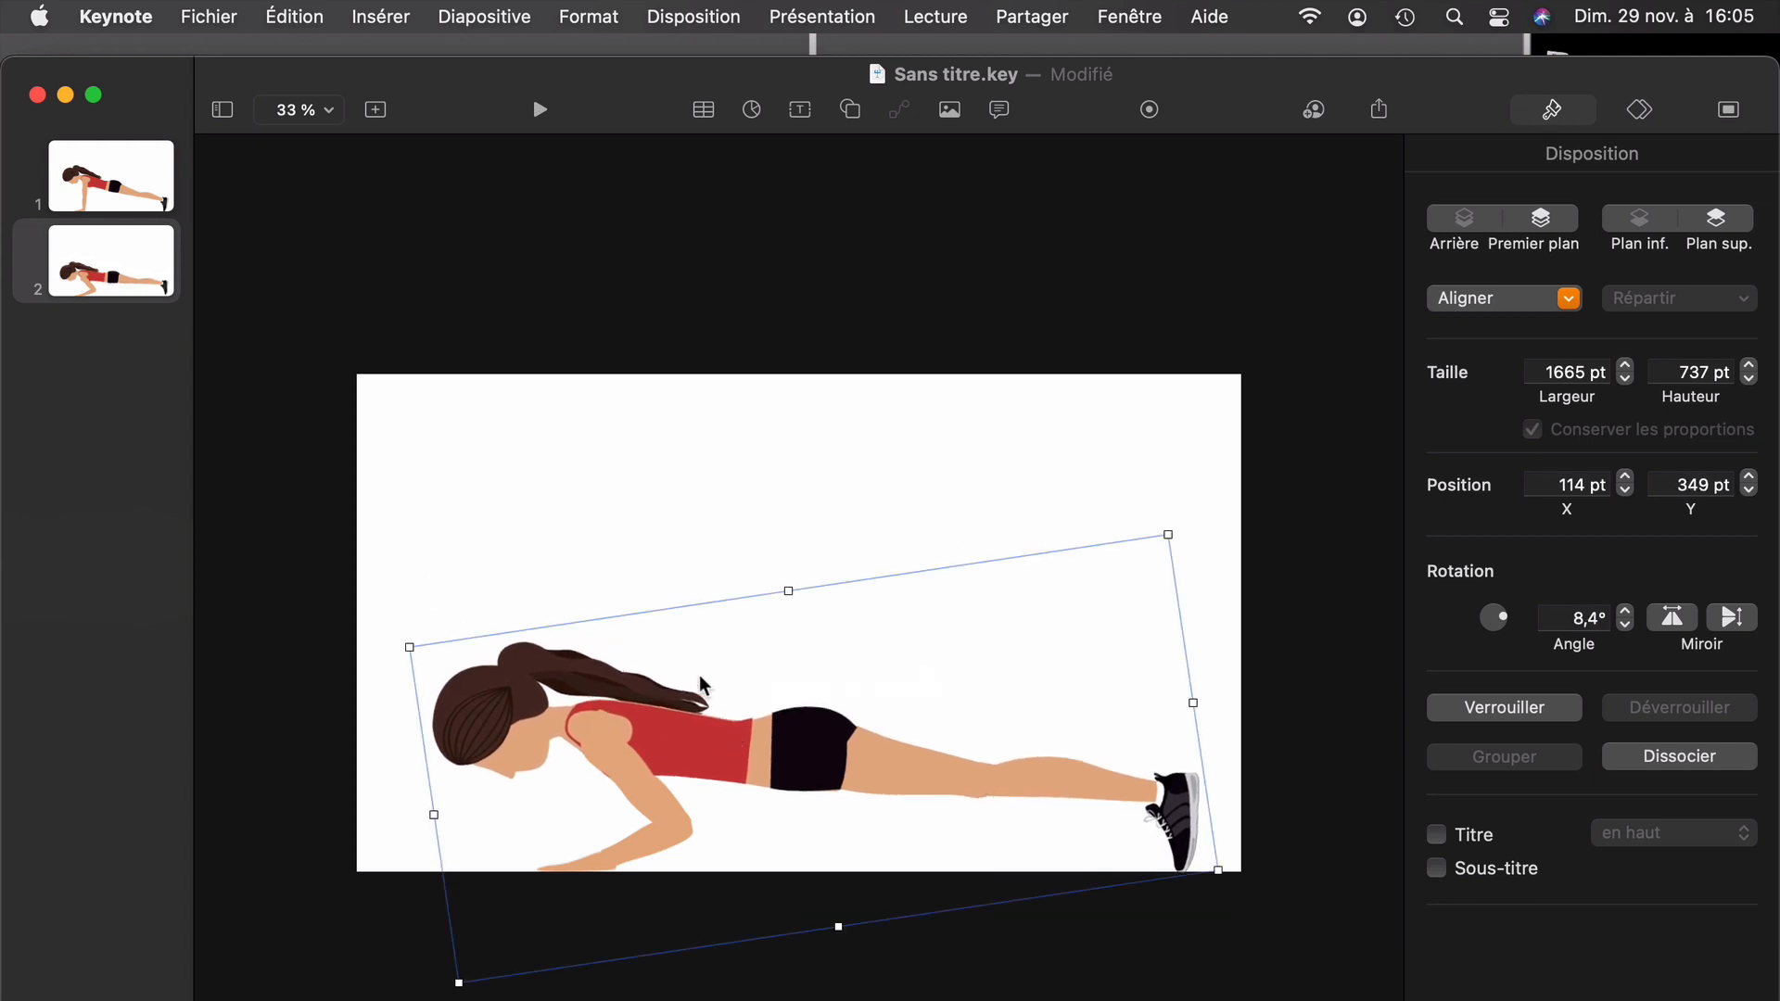
pyautogui.click(602, 569)
pyautogui.click(712, 739)
pyautogui.scroll(5, 613, 739)
pyautogui.hscroll(-1, 527, 887)
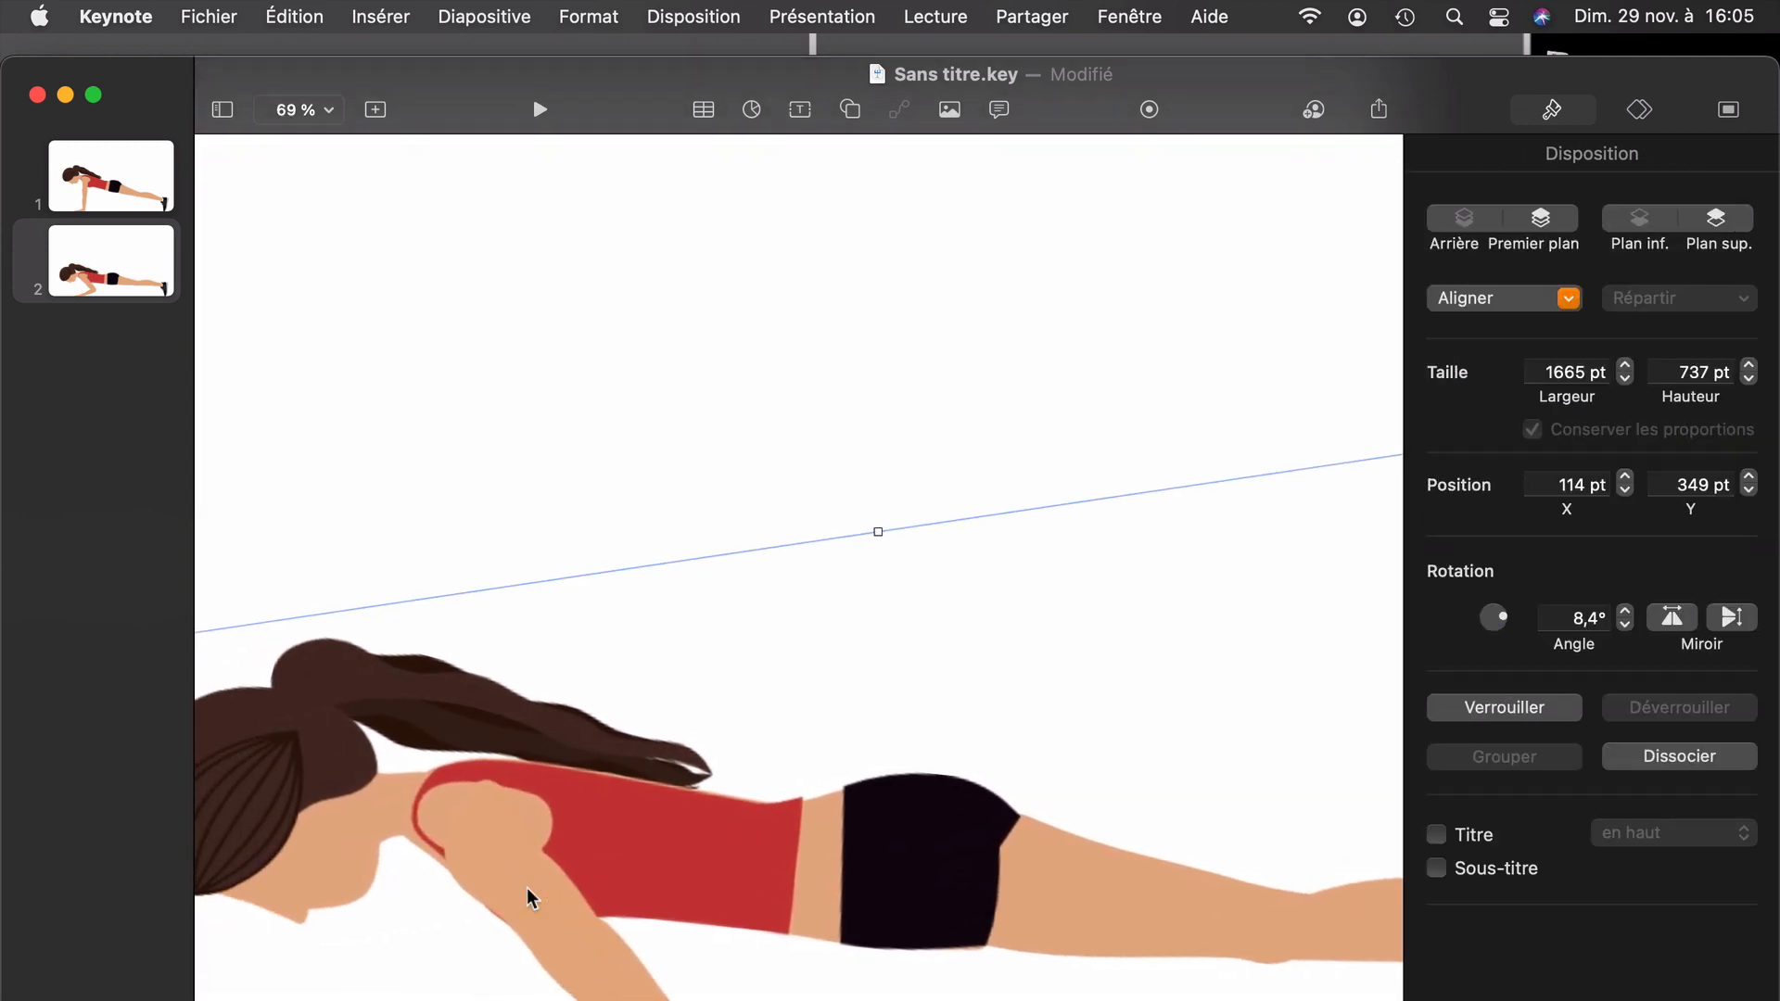
pyautogui.scroll(-3, 523, 909)
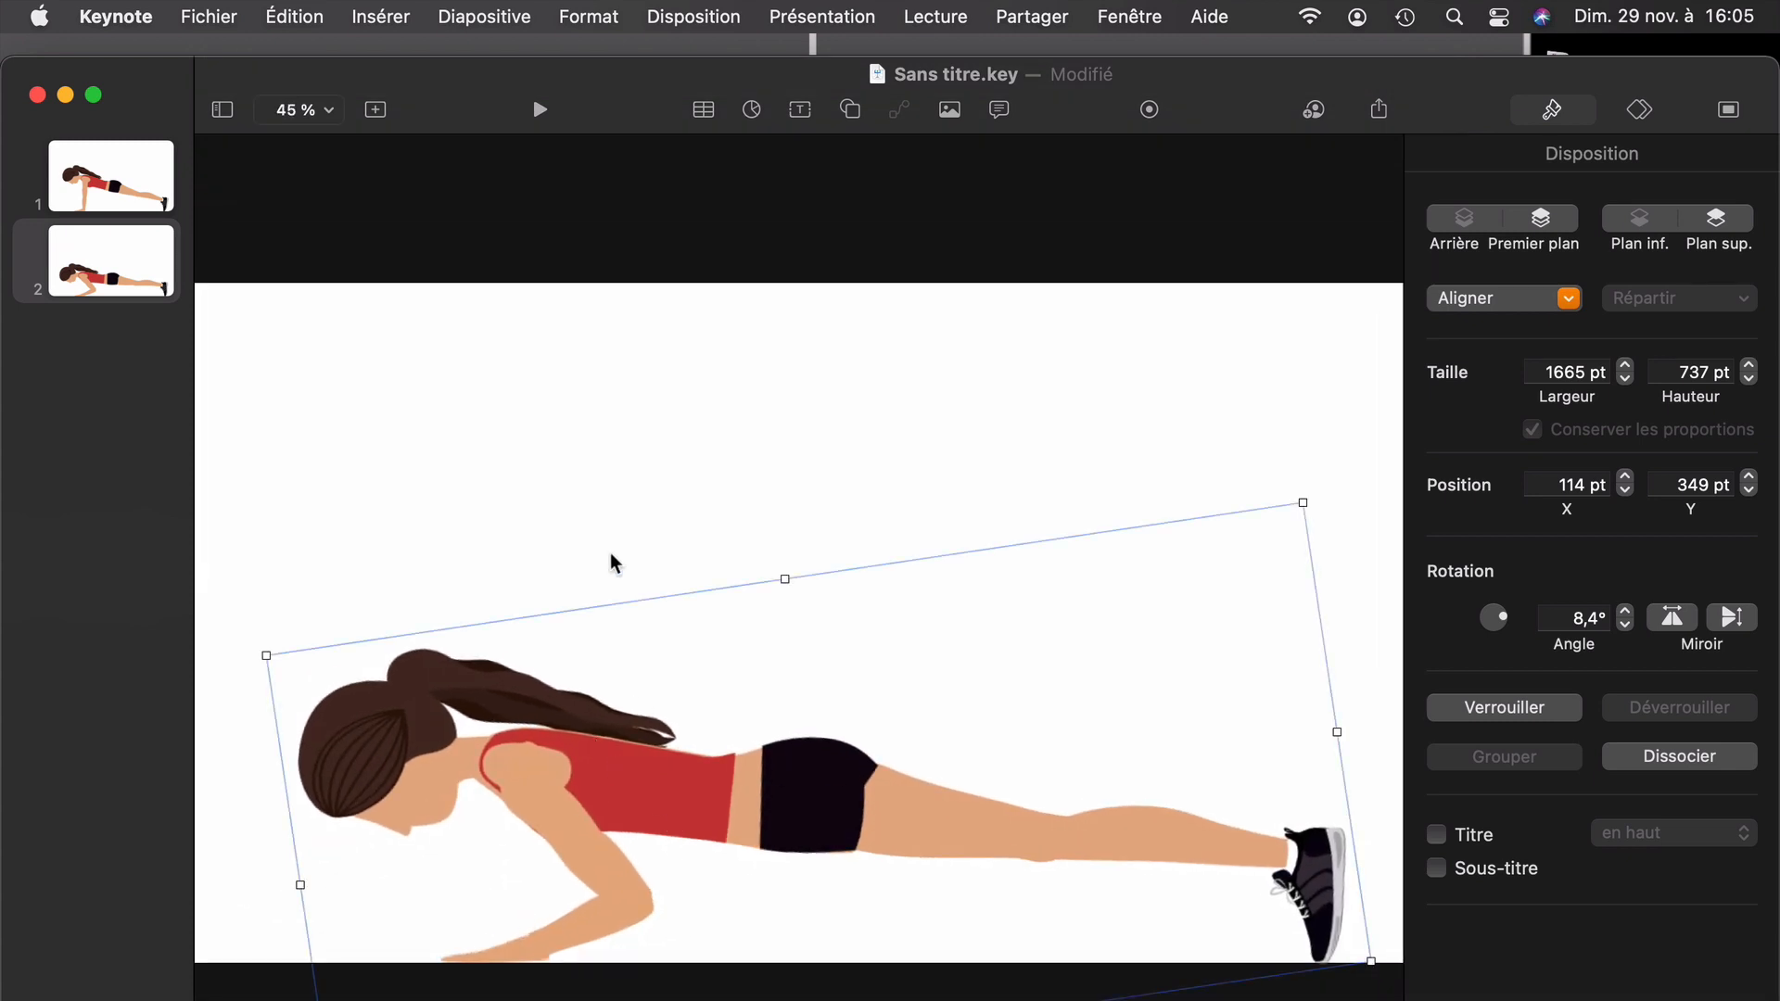
pyautogui.scroll(-3, 612, 552)
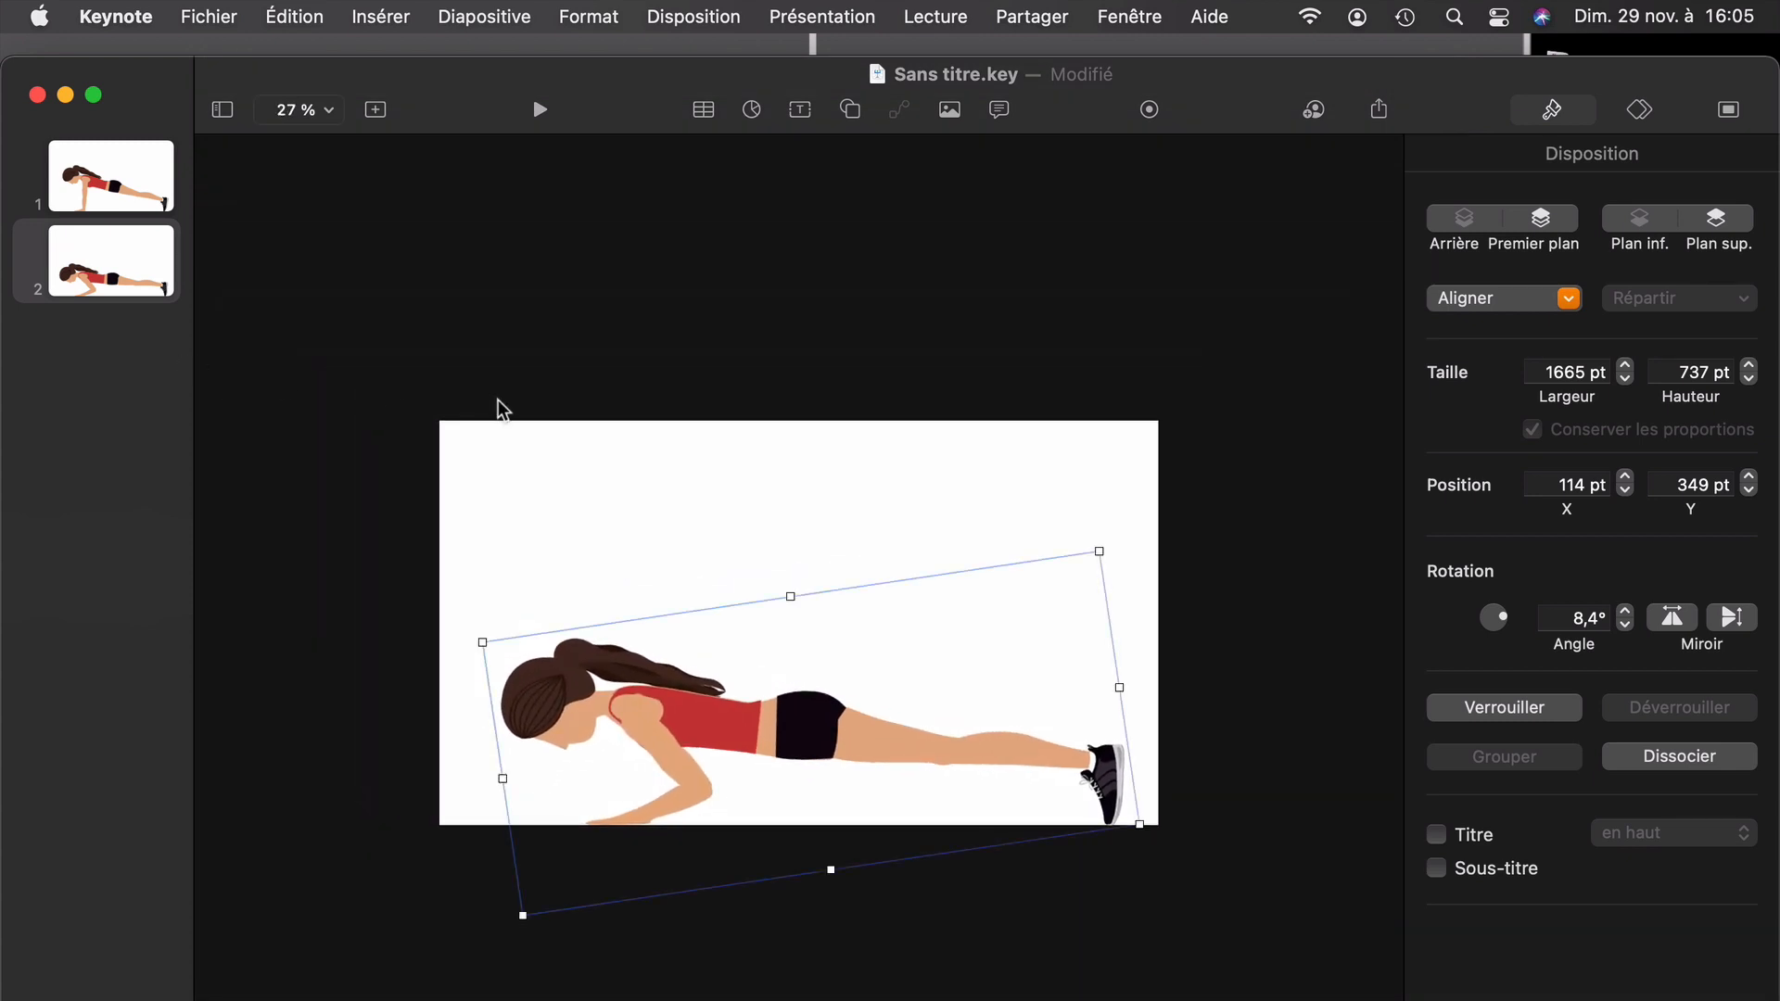
# Step: Select the whole lowered figure including the arm, and ungroup the body into individual images
pyautogui.click(481, 373)
pyautogui.moveTo(458, 517); pyautogui.dragTo(1137, 853)
pyautogui.press('alt+shift+super+g')
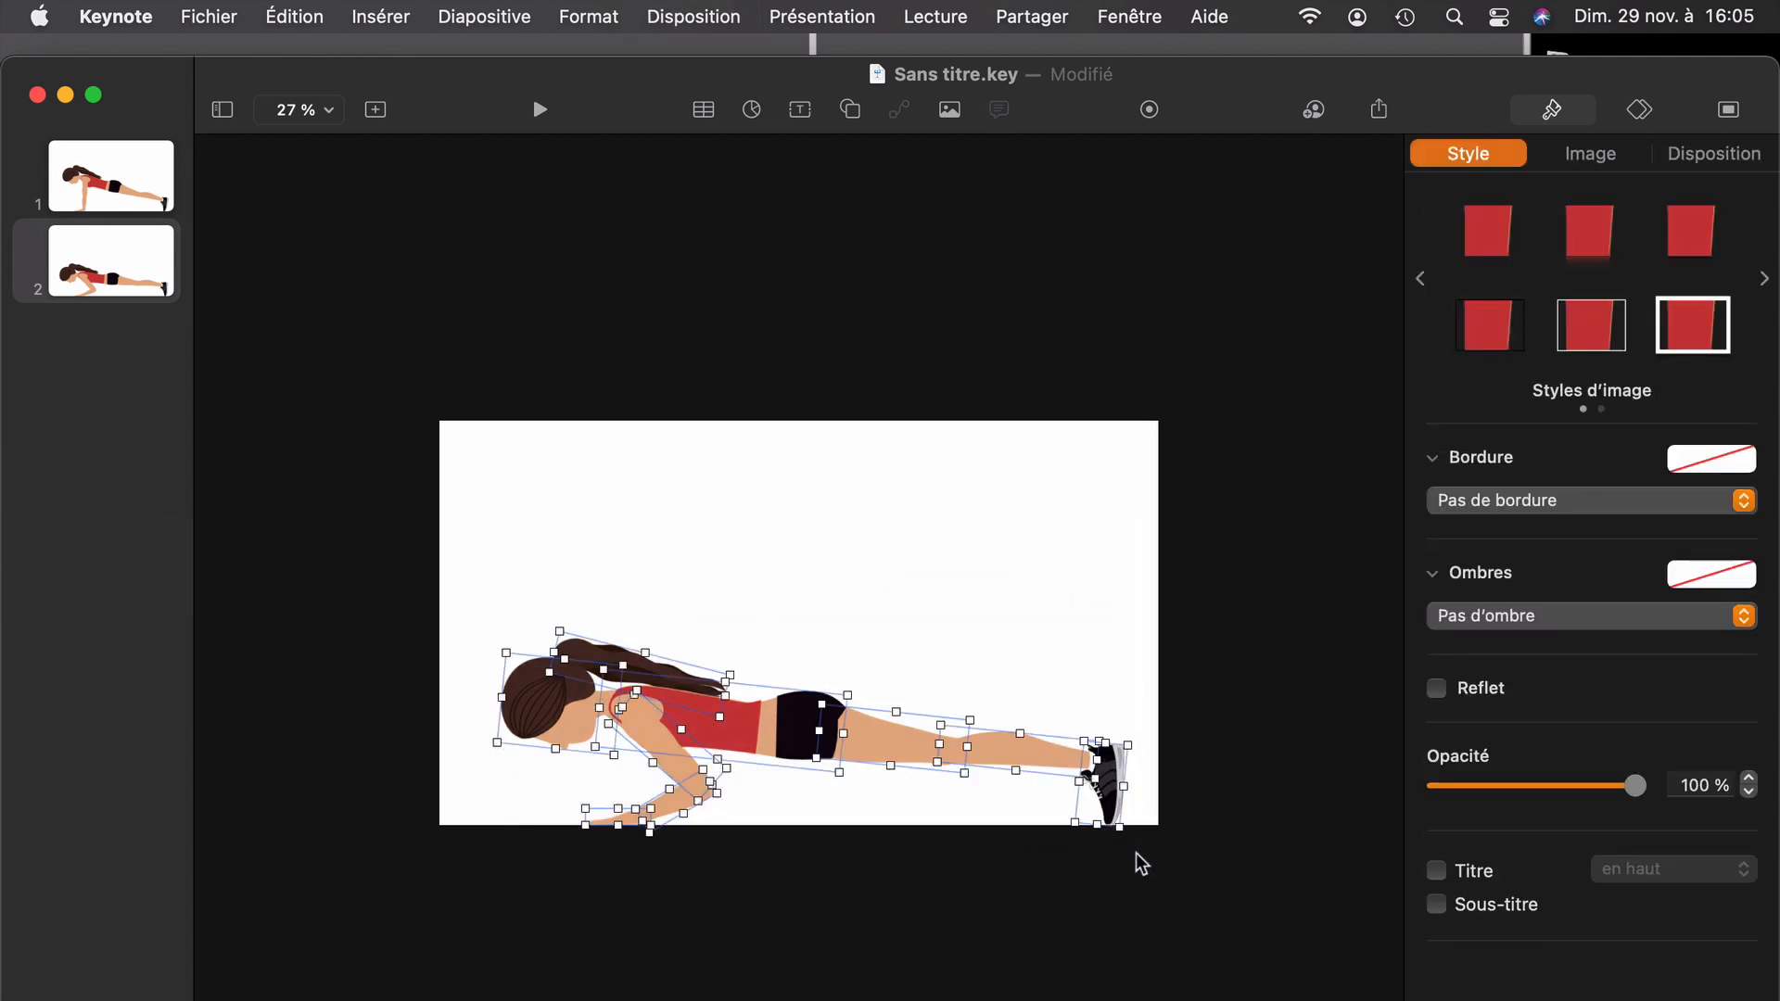
# Step: Ungroup the raised push-up figure on slide 1 into its individual body-part images
pyautogui.click(119, 191)
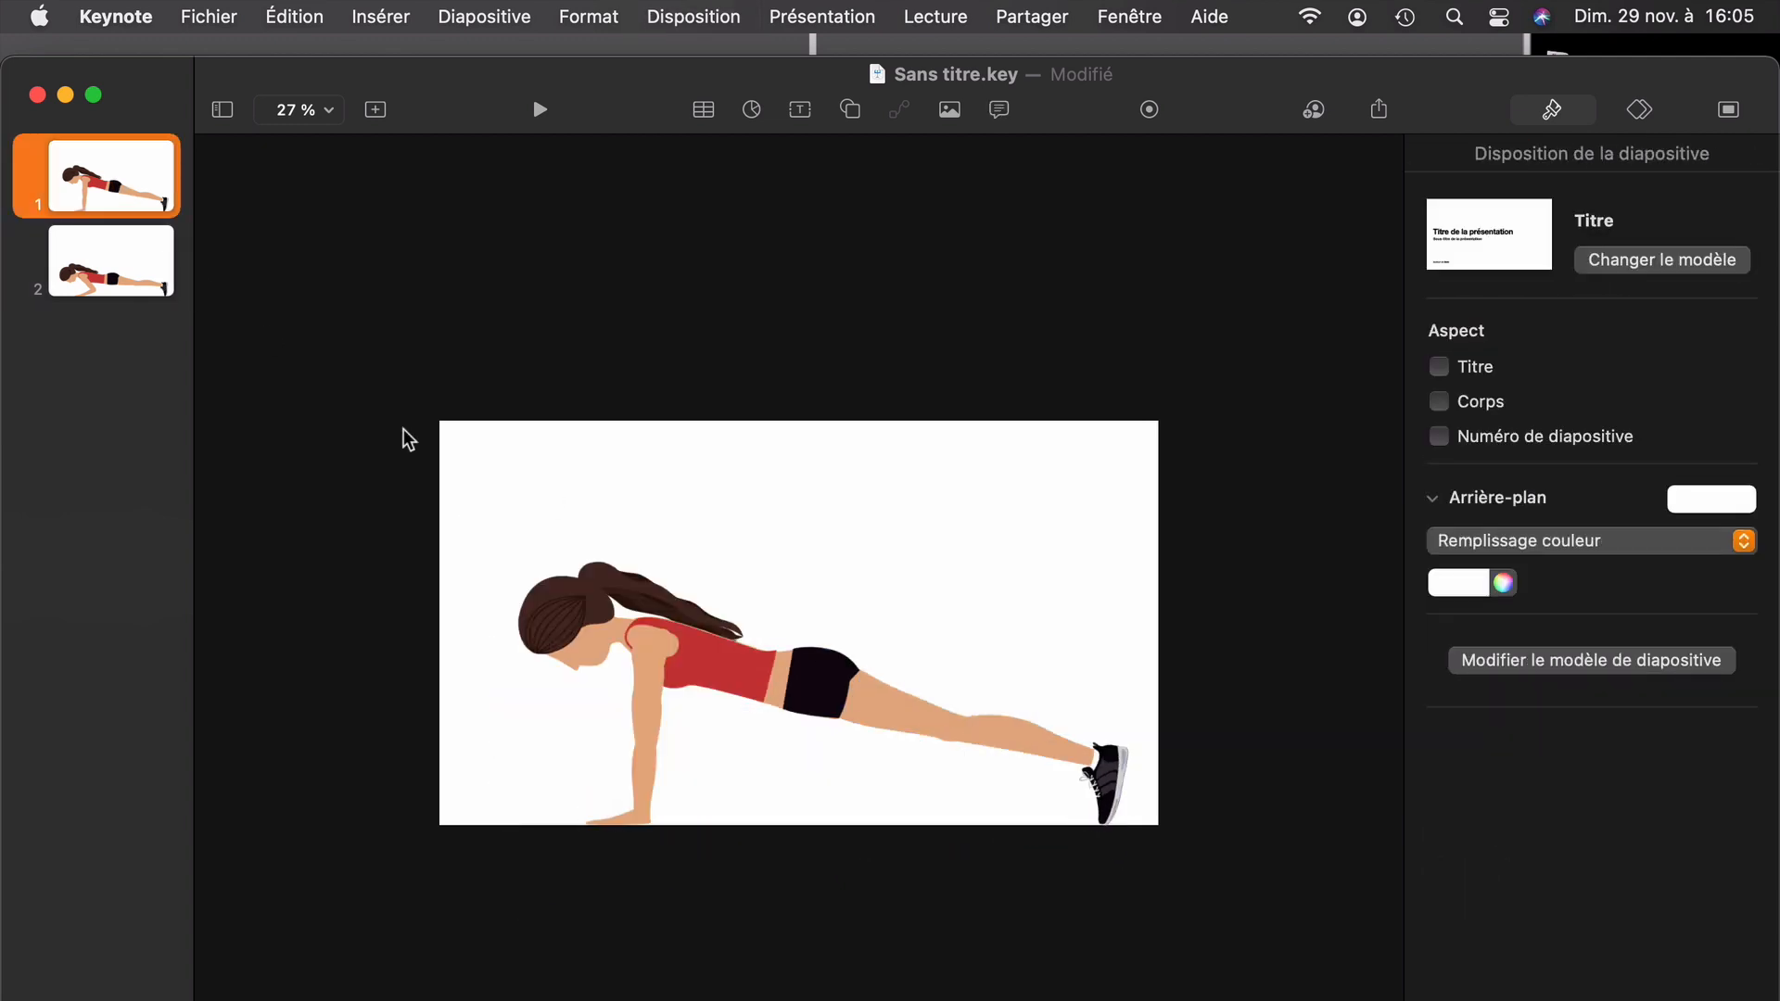
pyautogui.click(716, 655)
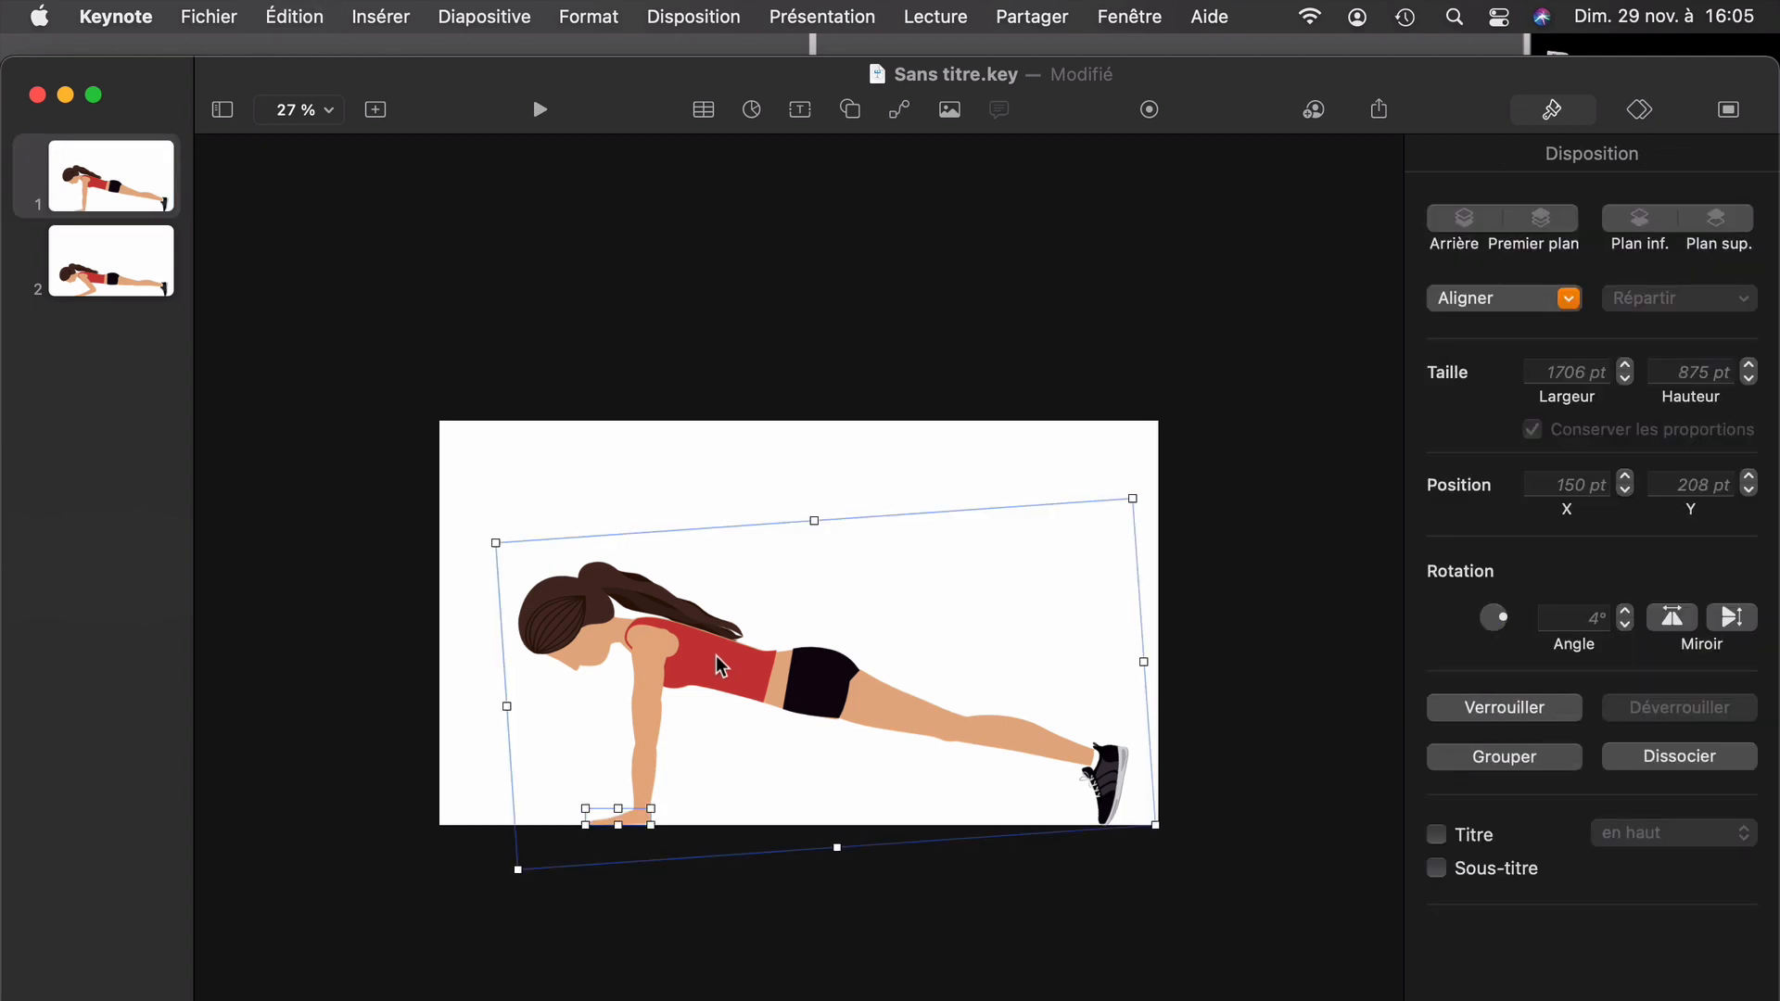
pyautogui.press('alt+shift+super+g')
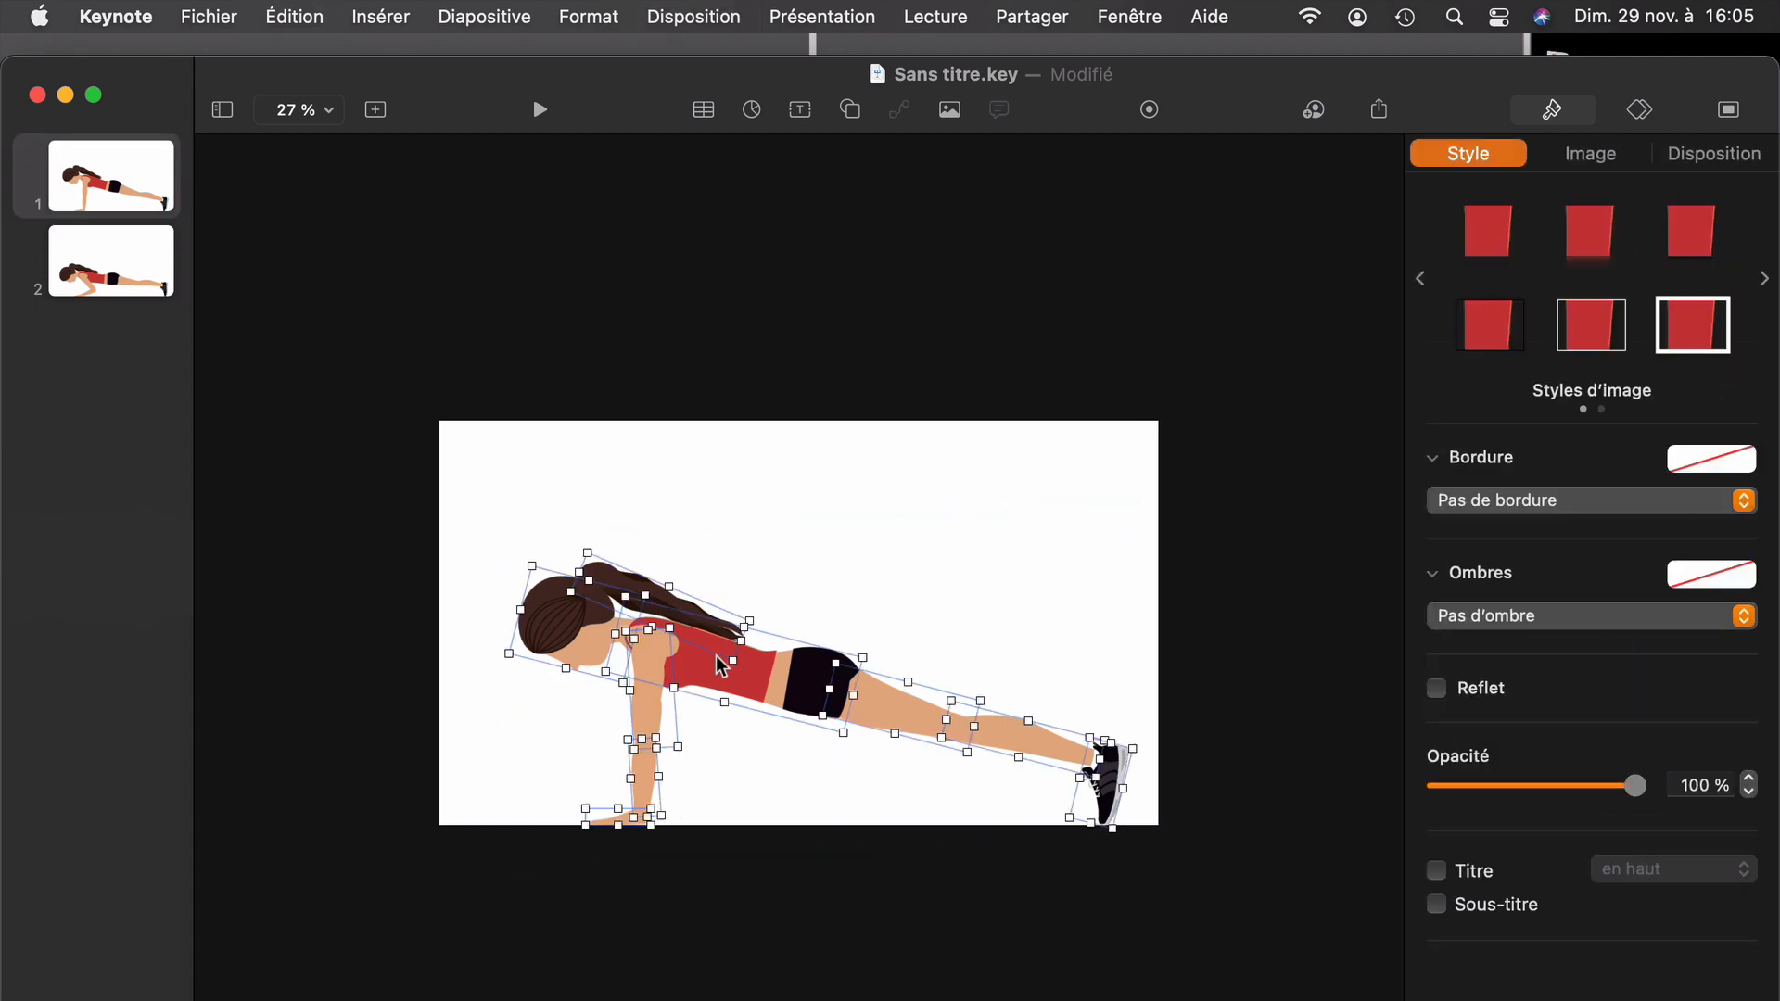
# Step: Add the Métamorphose transition to slide 1 so its body parts animate into the lowered pose
pyautogui.click(100, 175)
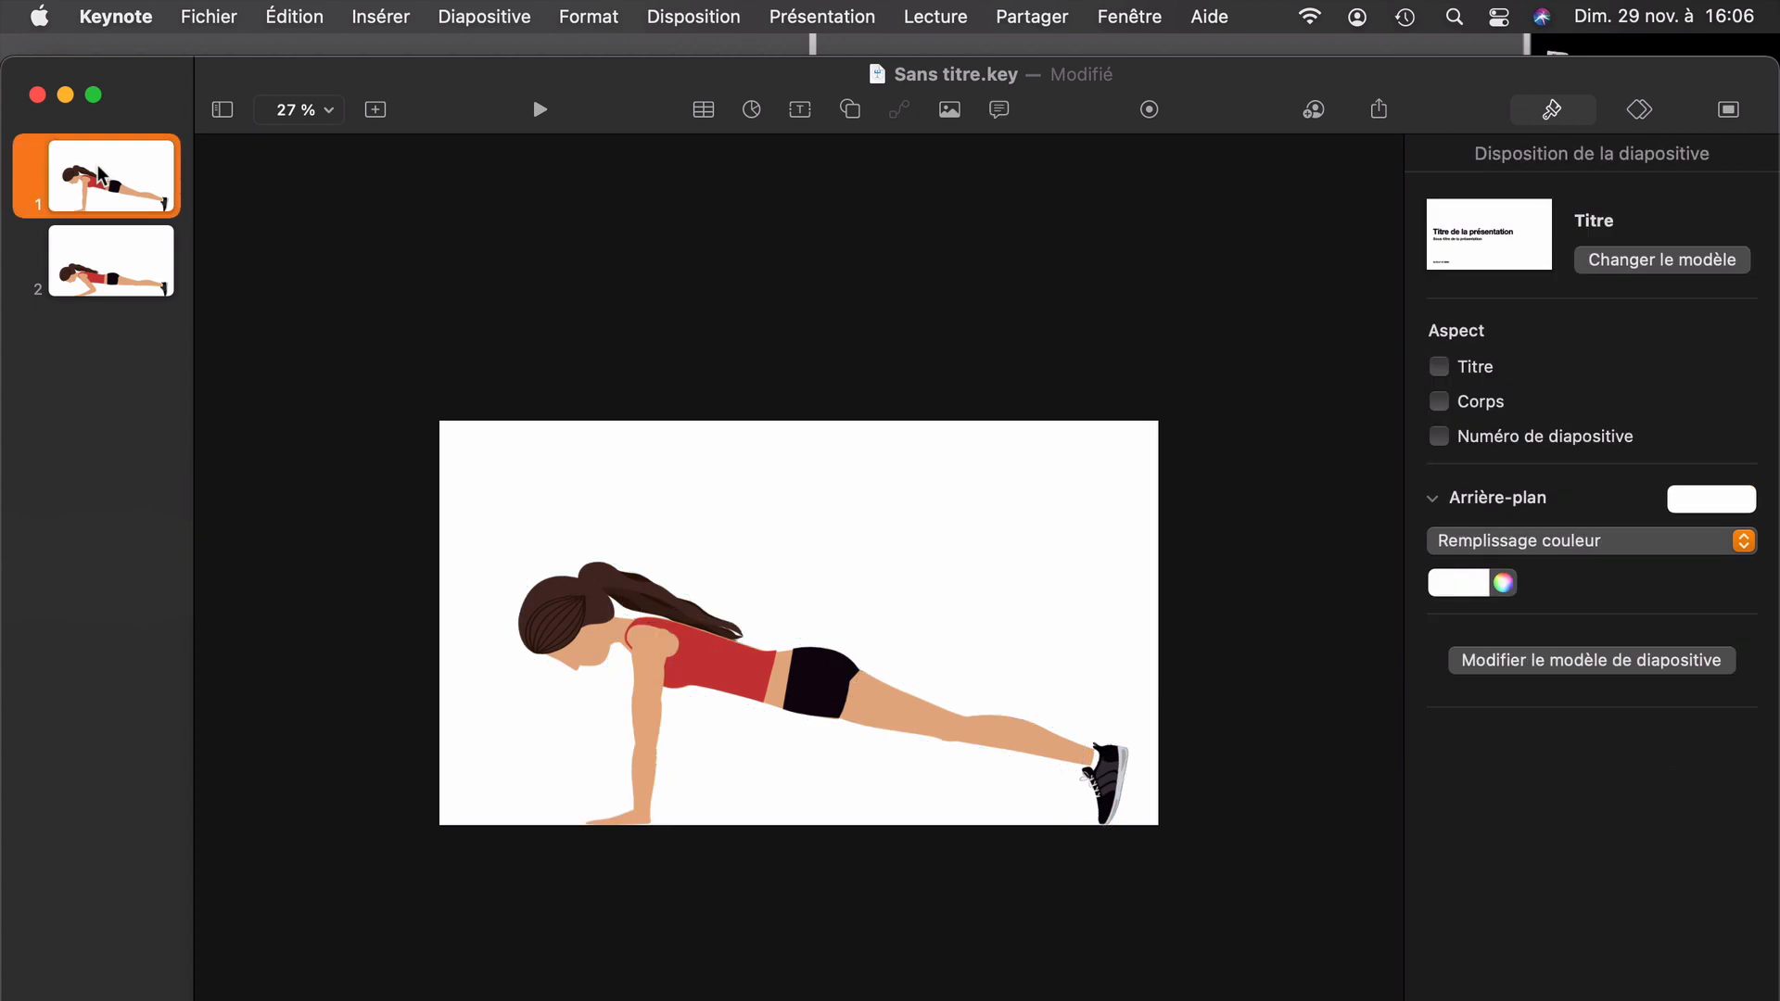
pyautogui.click(1641, 110)
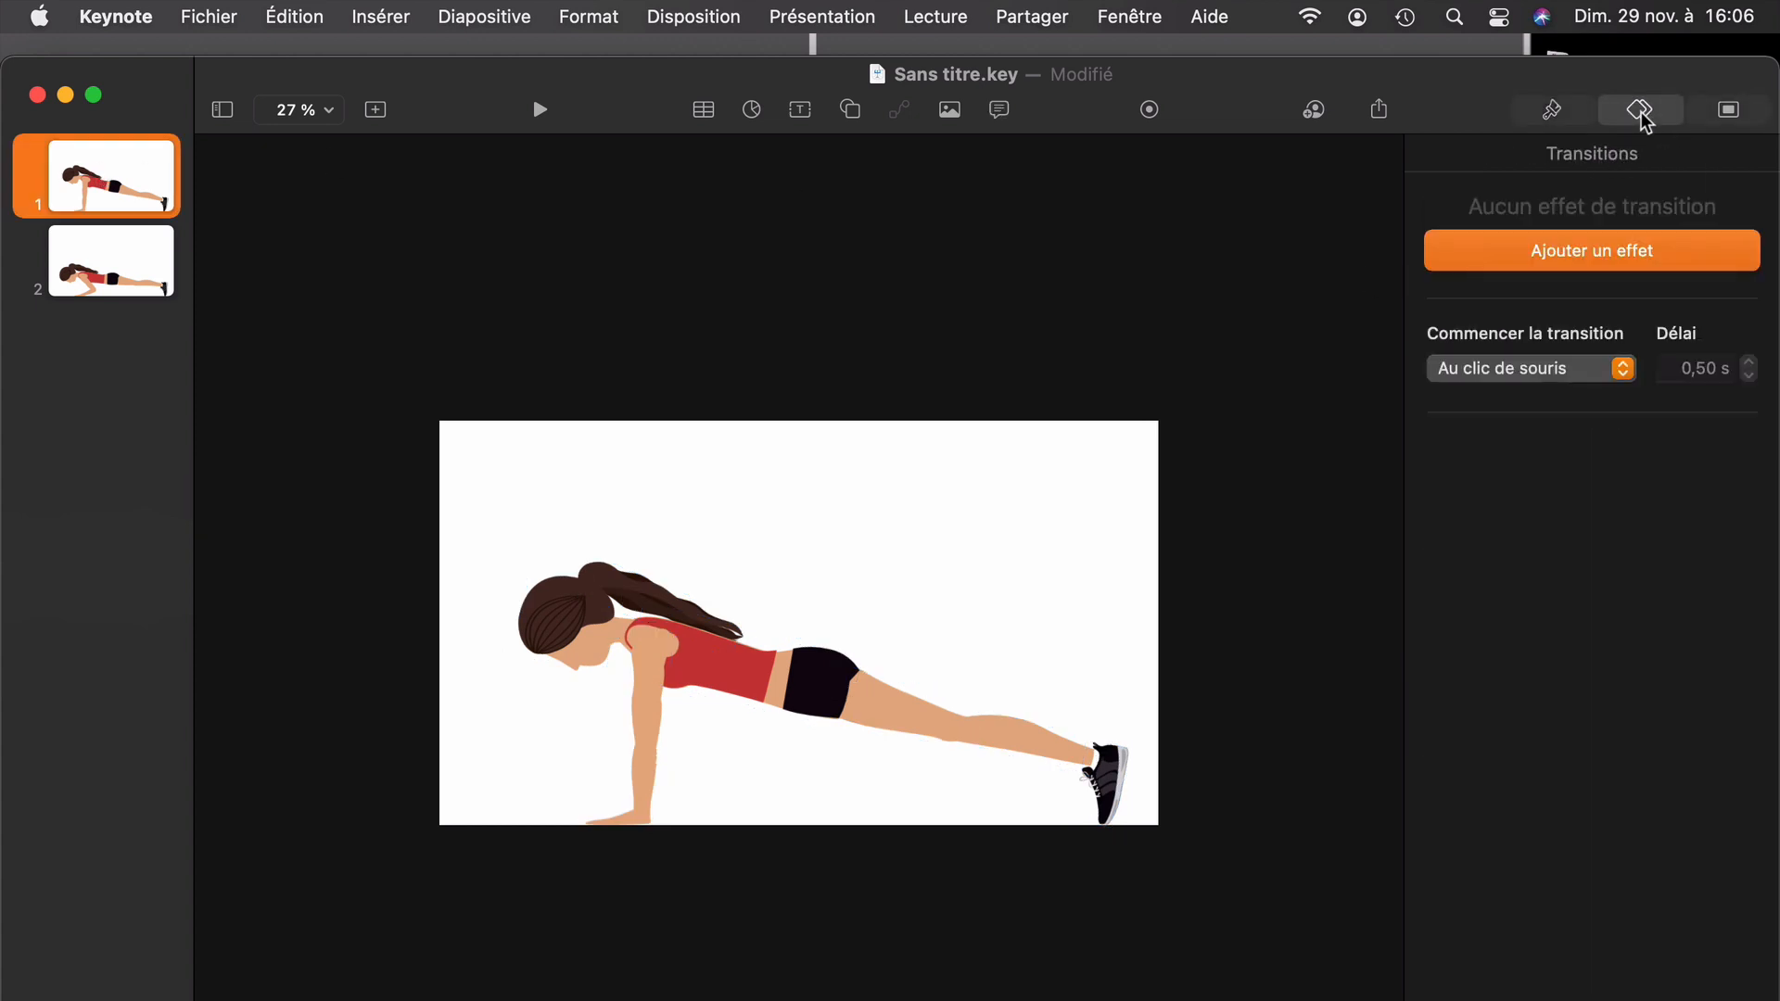
pyautogui.click(1598, 248)
pyautogui.click(1557, 393)
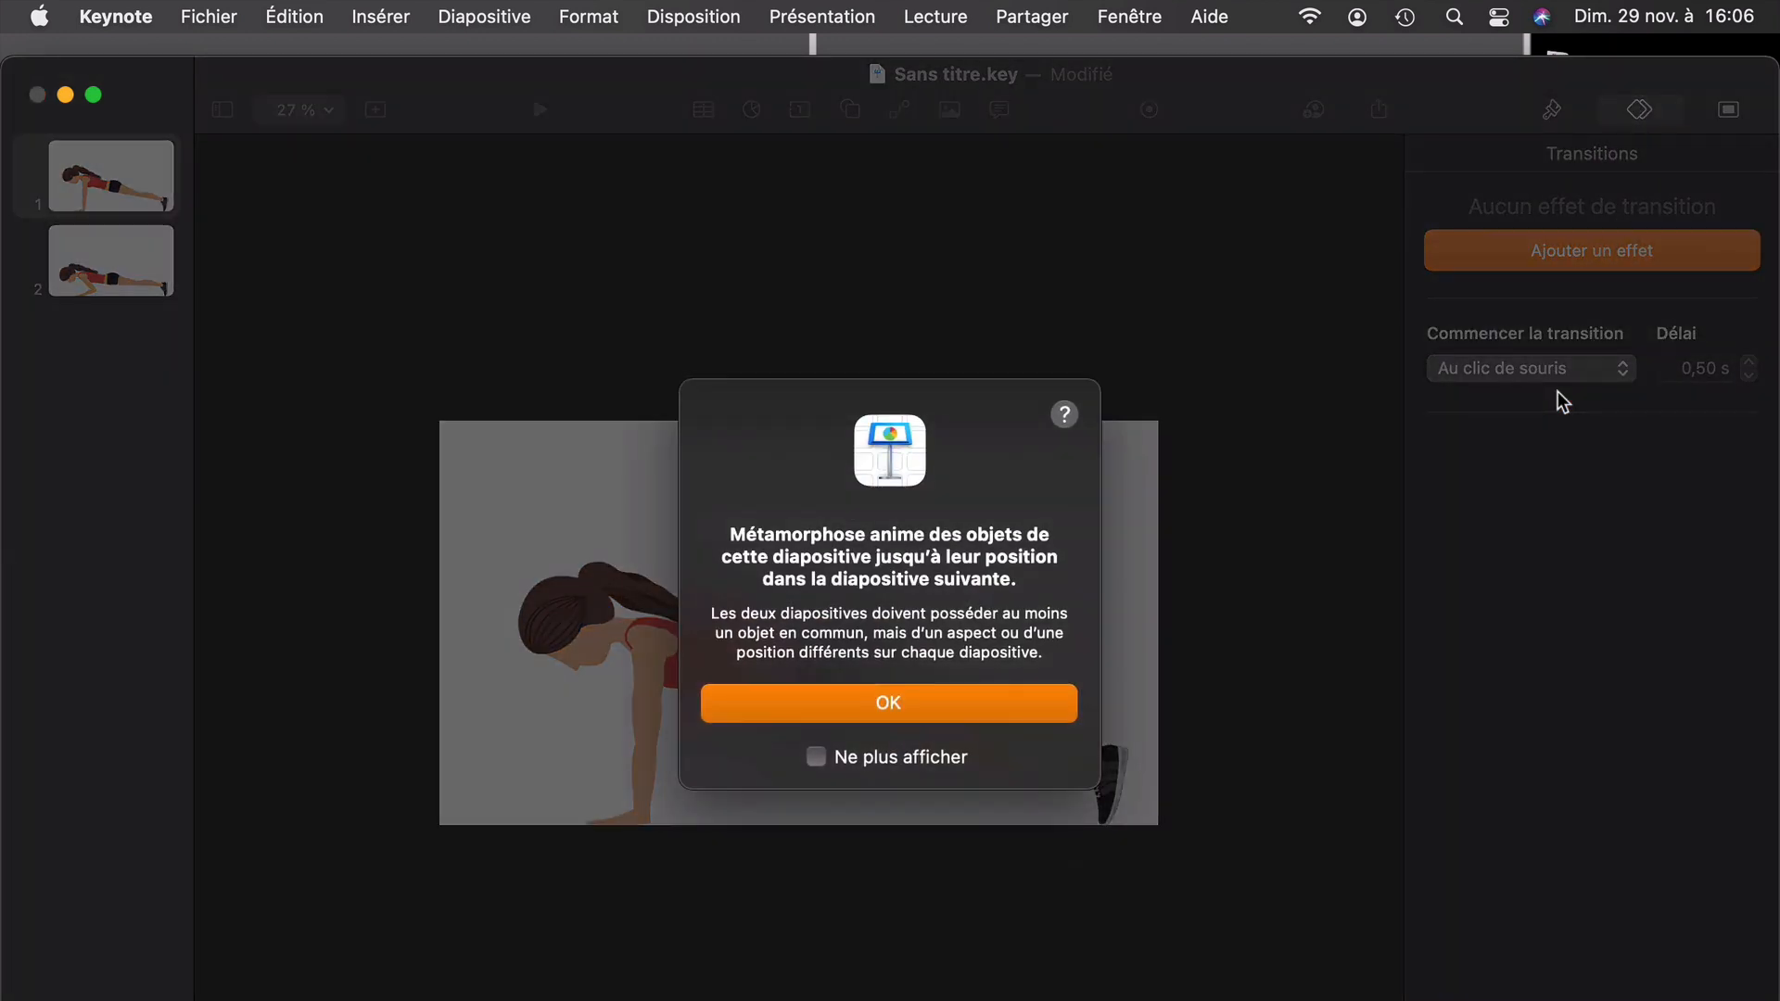
pyautogui.click(917, 704)
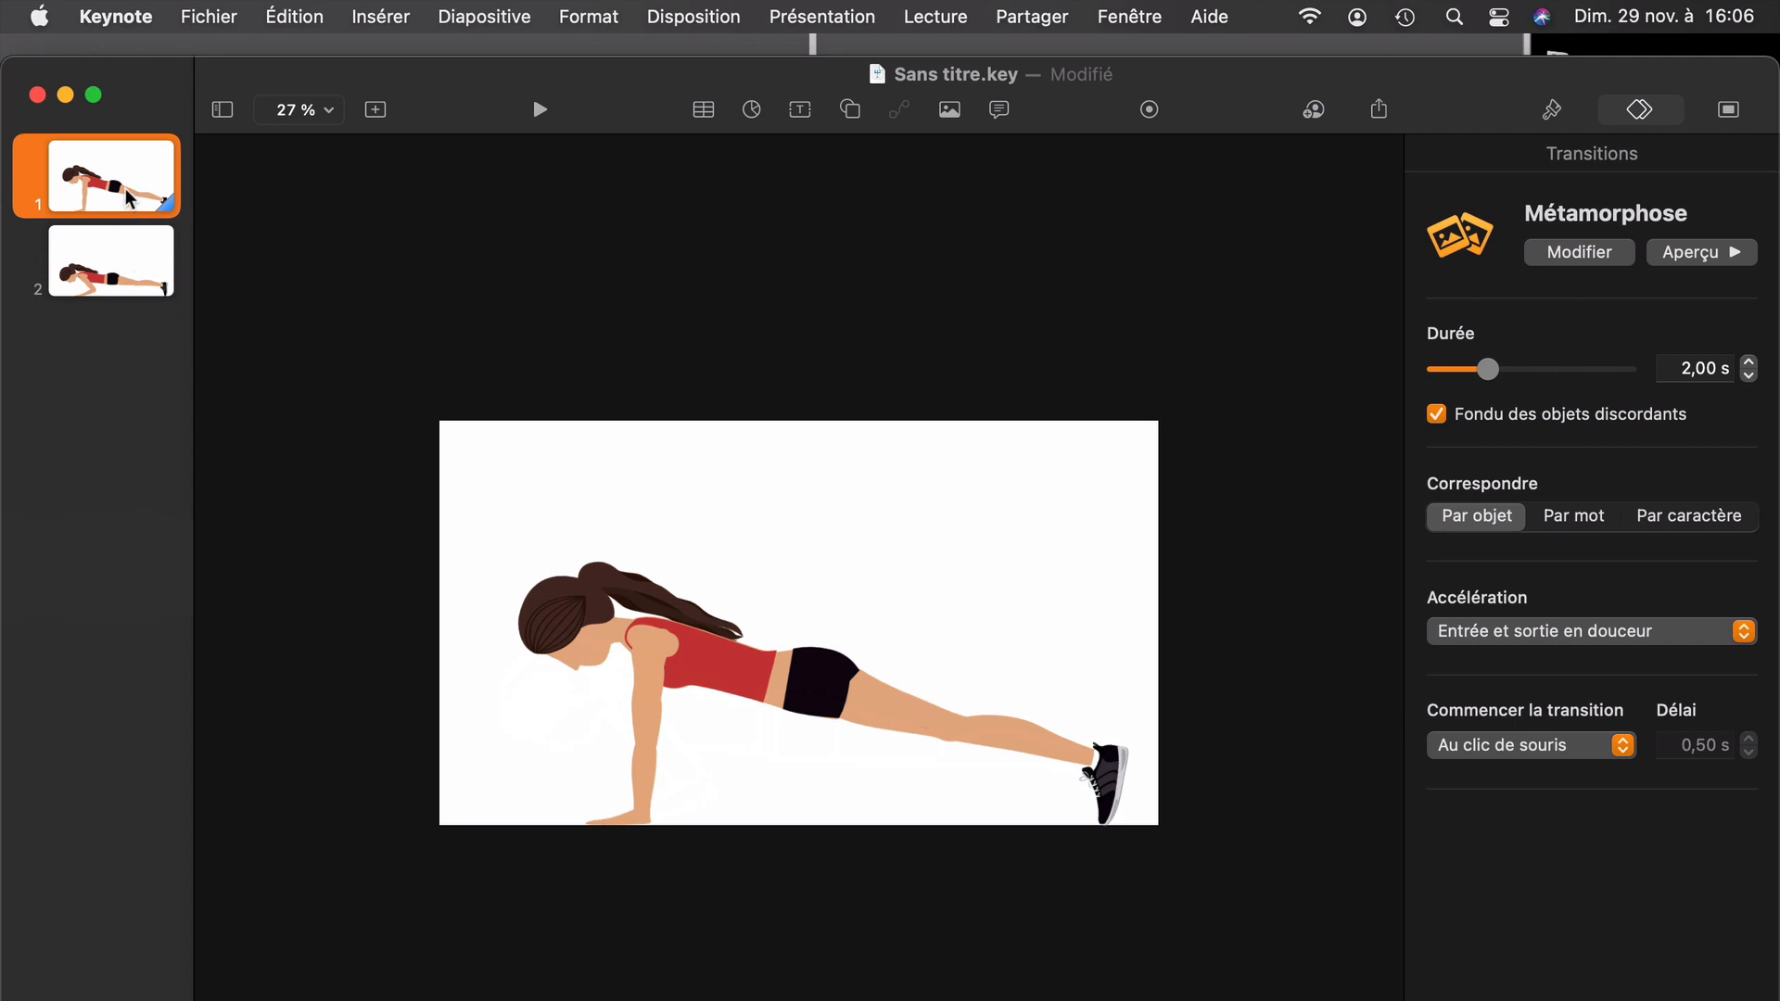
# Step: Paste a copy of the raised-pose slide after slide 2, and add the Métamorphose transition to slide 2
pyautogui.click(125, 280)
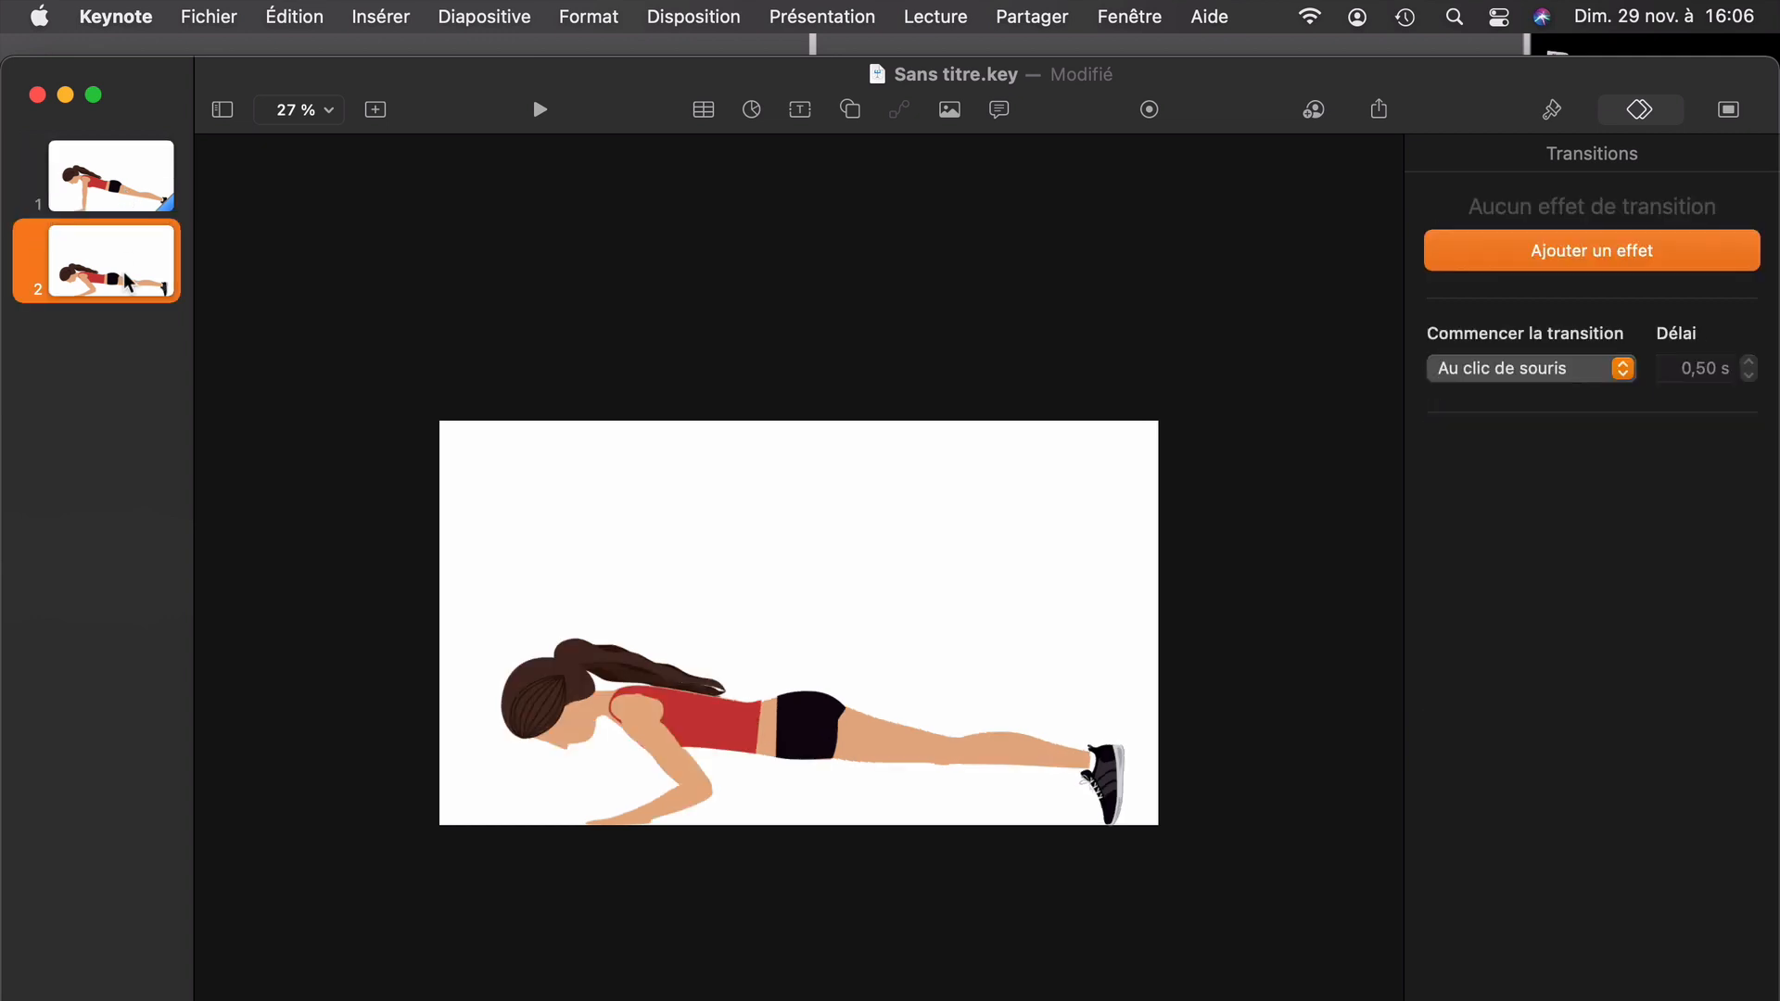
pyautogui.press('super+v')
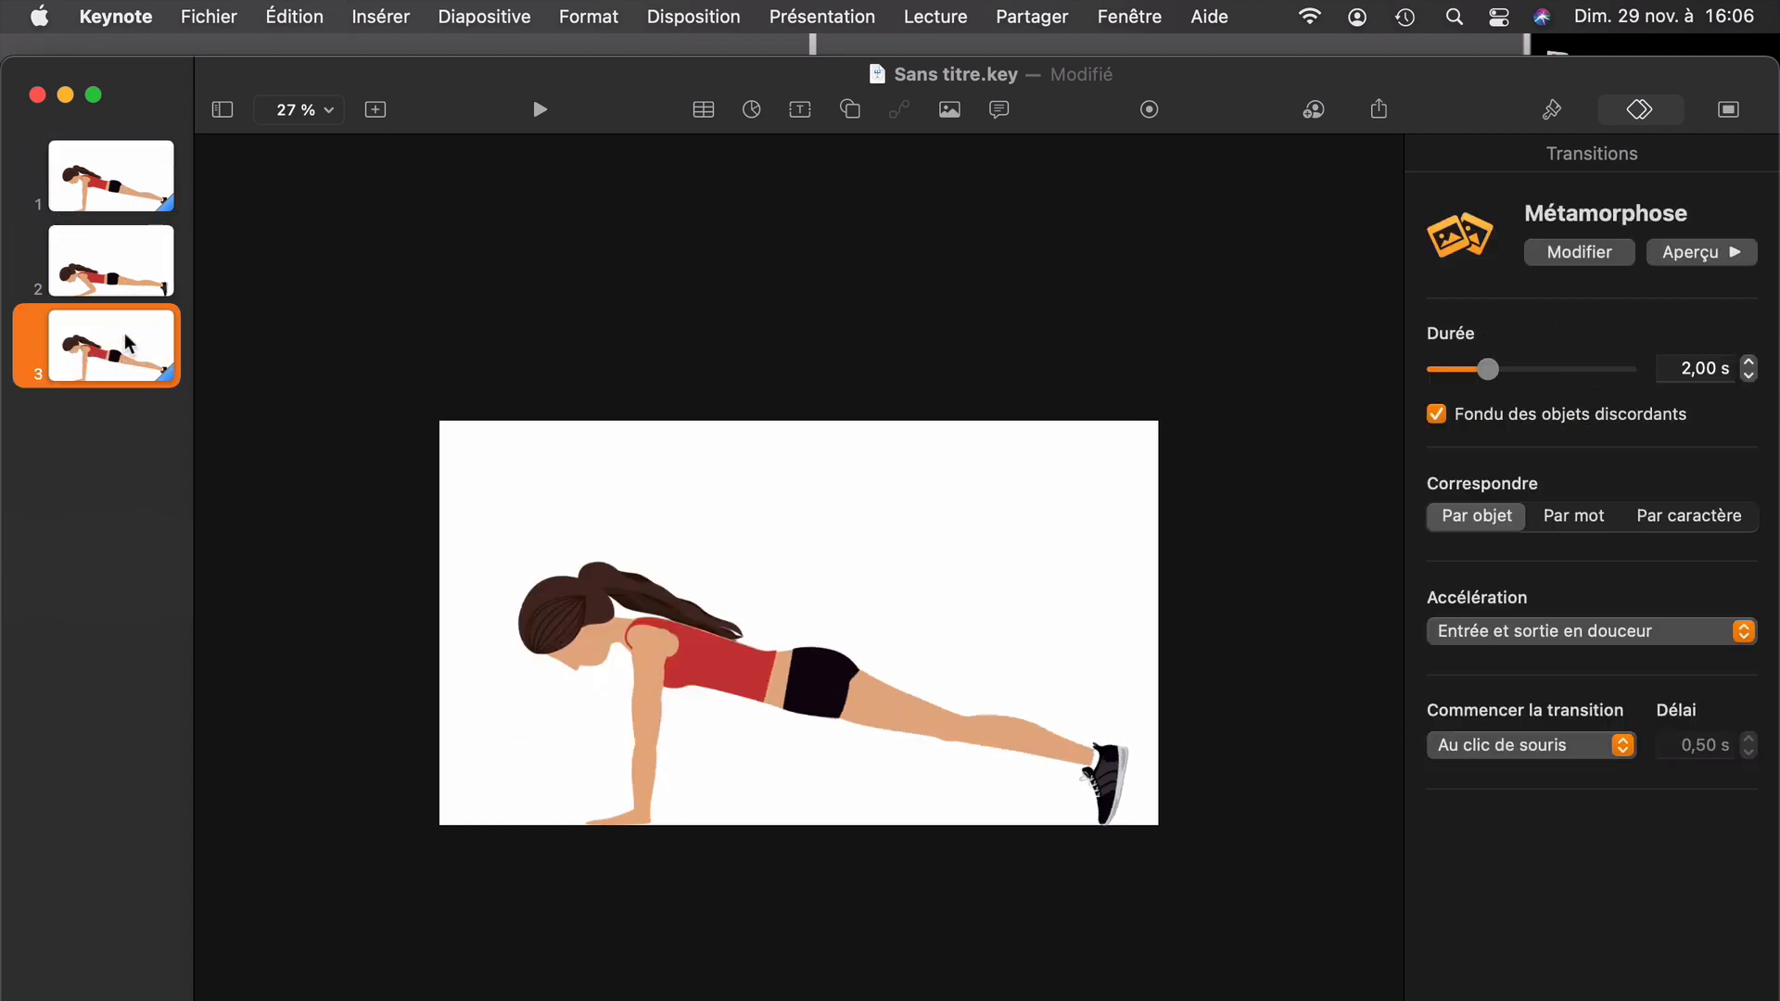
pyautogui.click(126, 288)
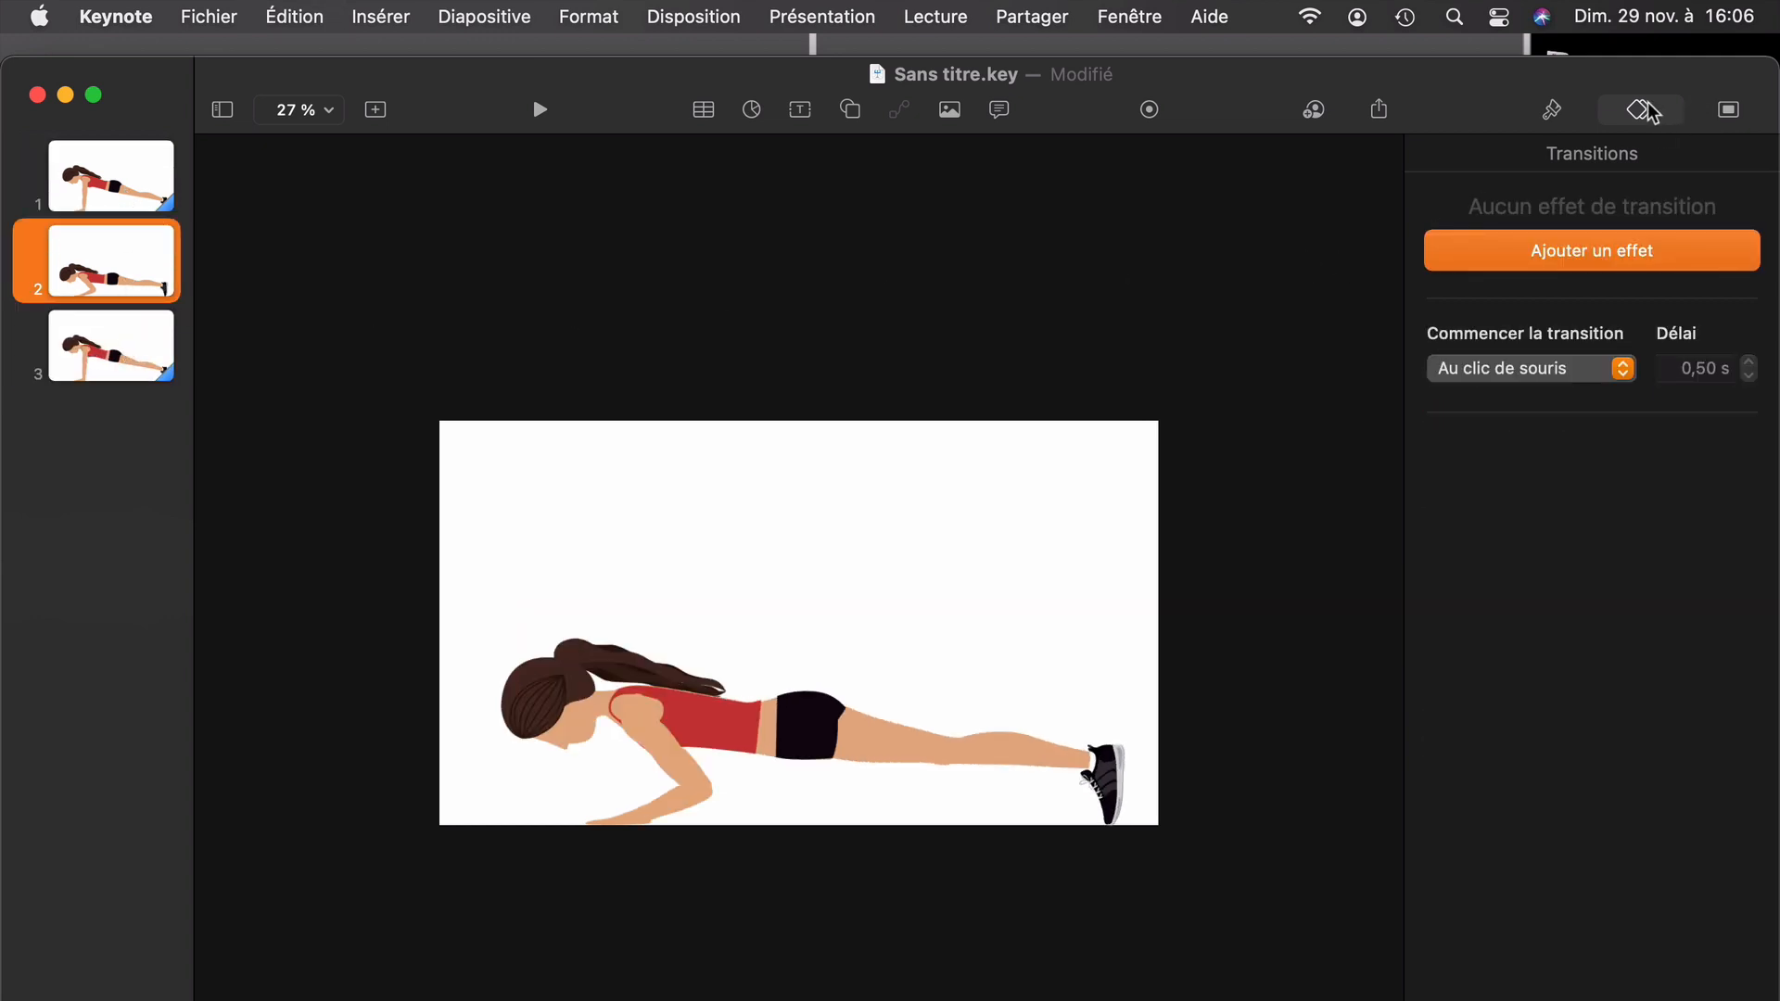
pyautogui.click(1581, 258)
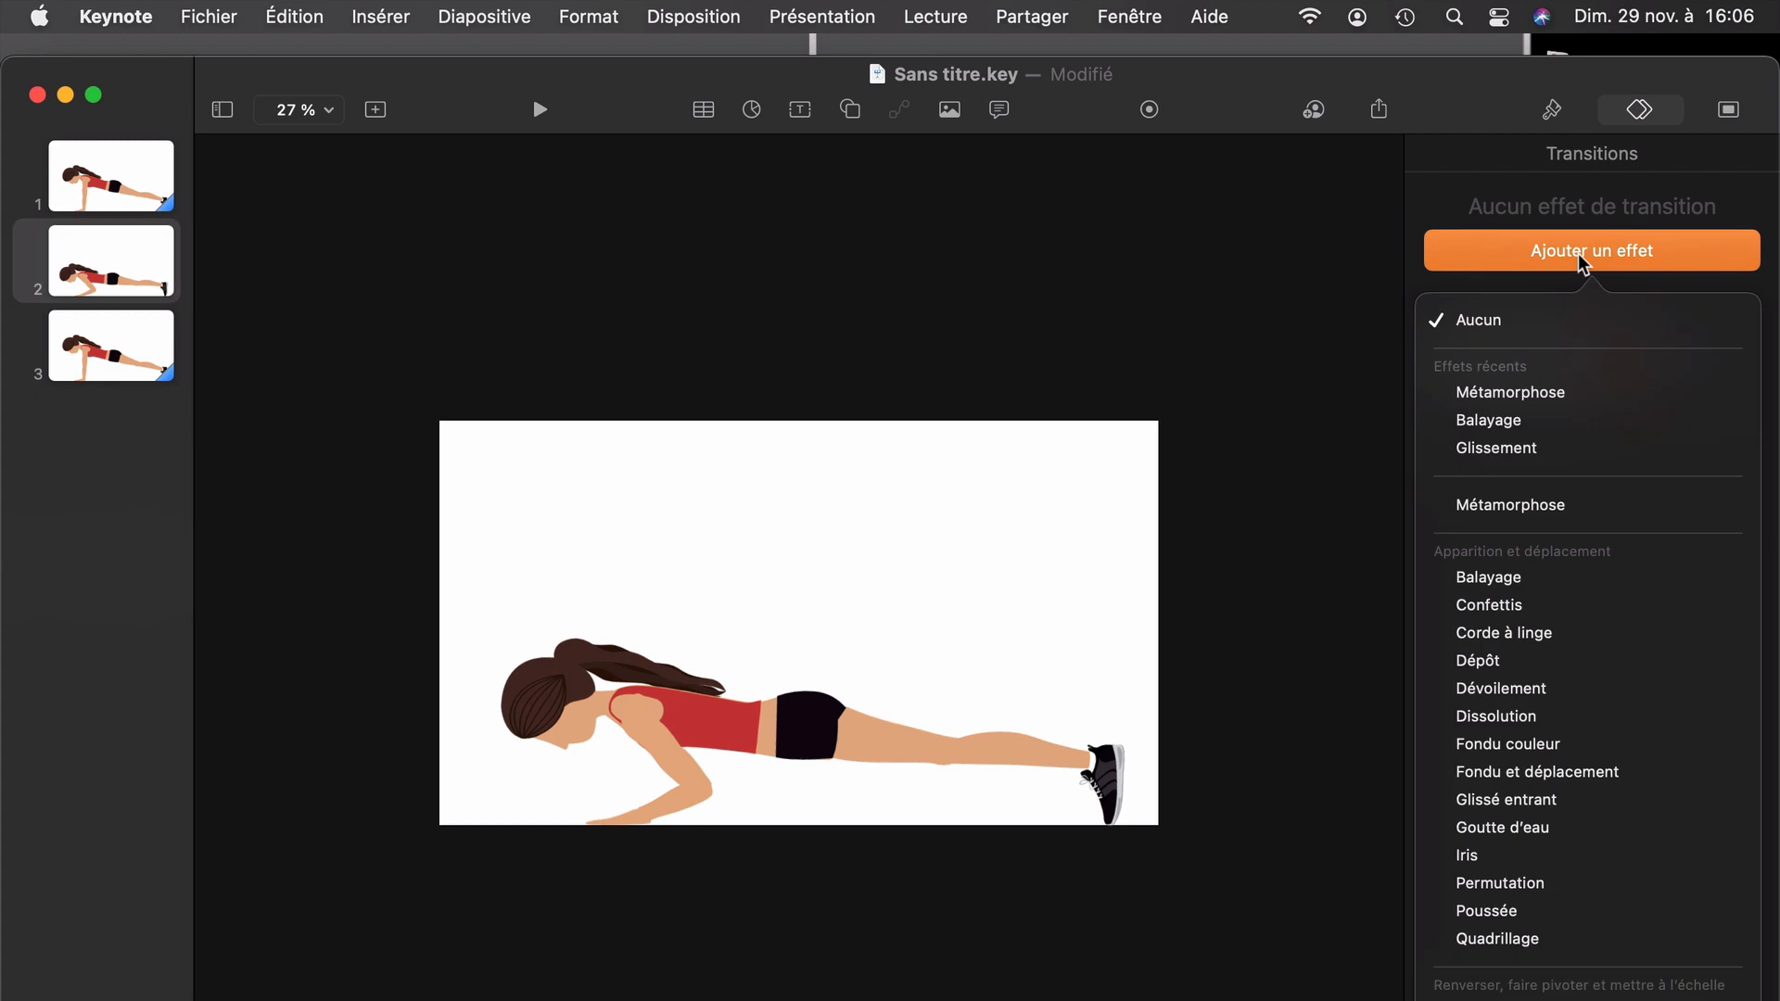
pyautogui.click(1543, 394)
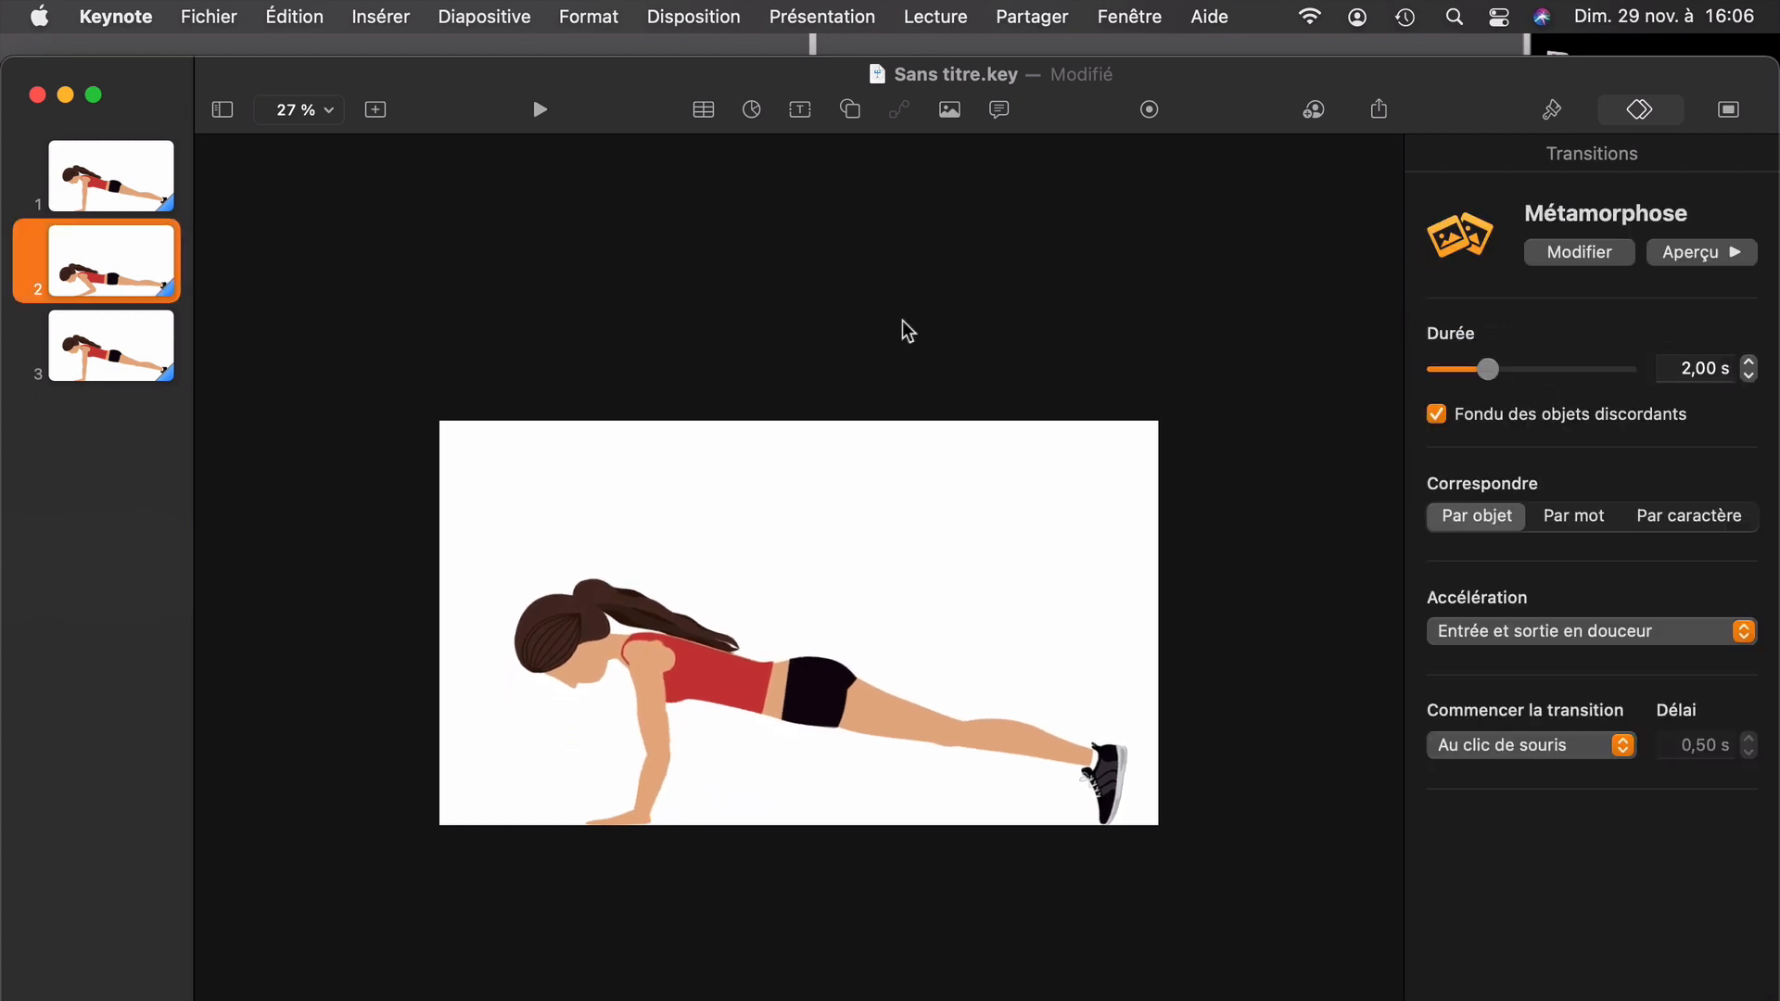
# Step: Set up an animated GIF export of the presentation covering slides 1 to 3
pyautogui.click(75, 203)
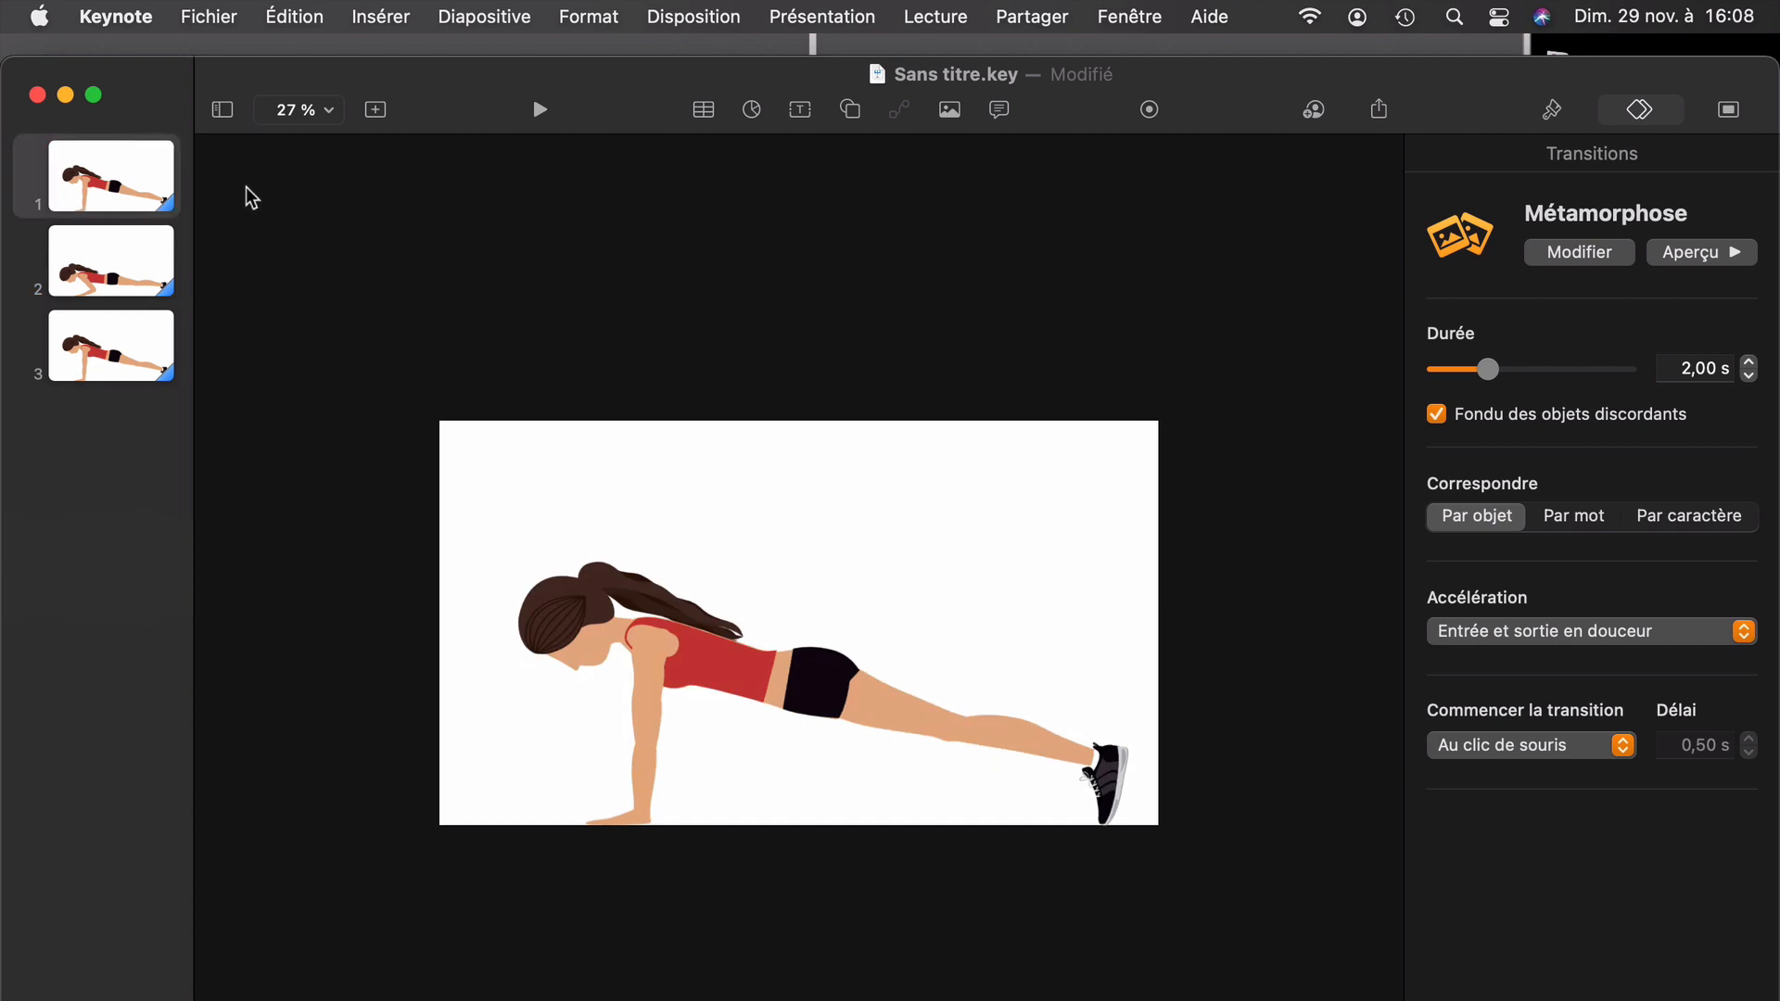
pyautogui.click(119, 366)
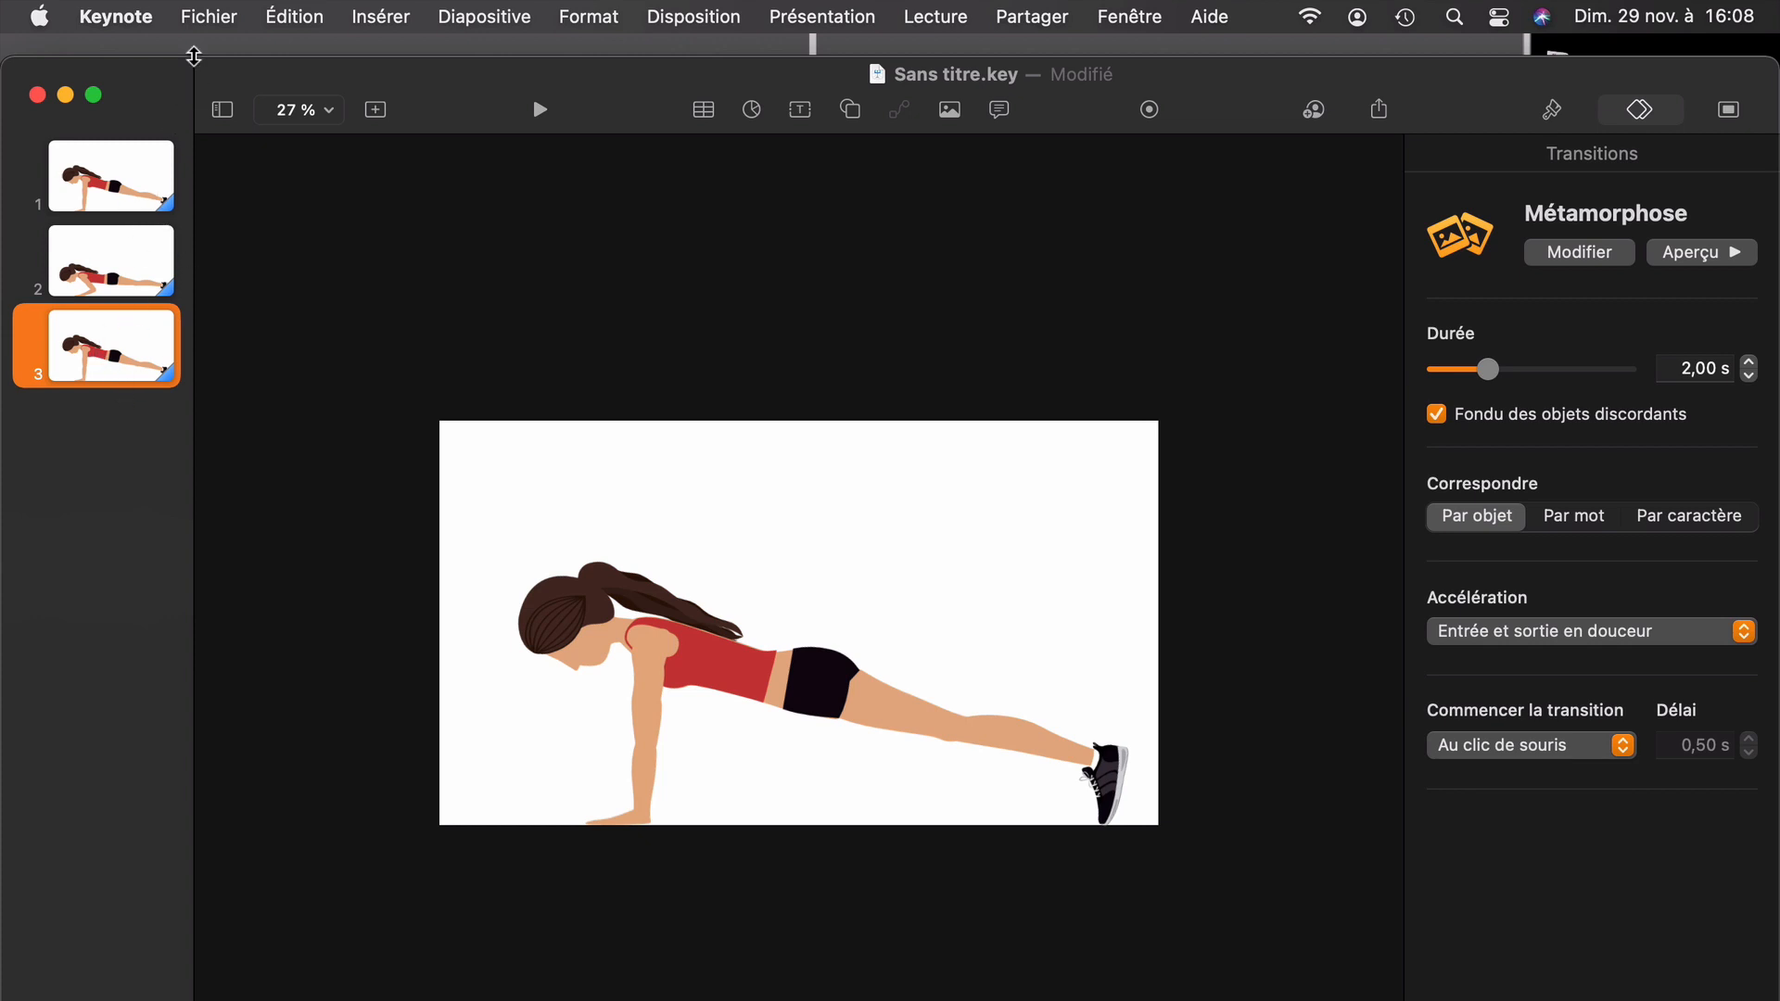
pyautogui.click(204, 18)
pyautogui.moveTo(297, 348)
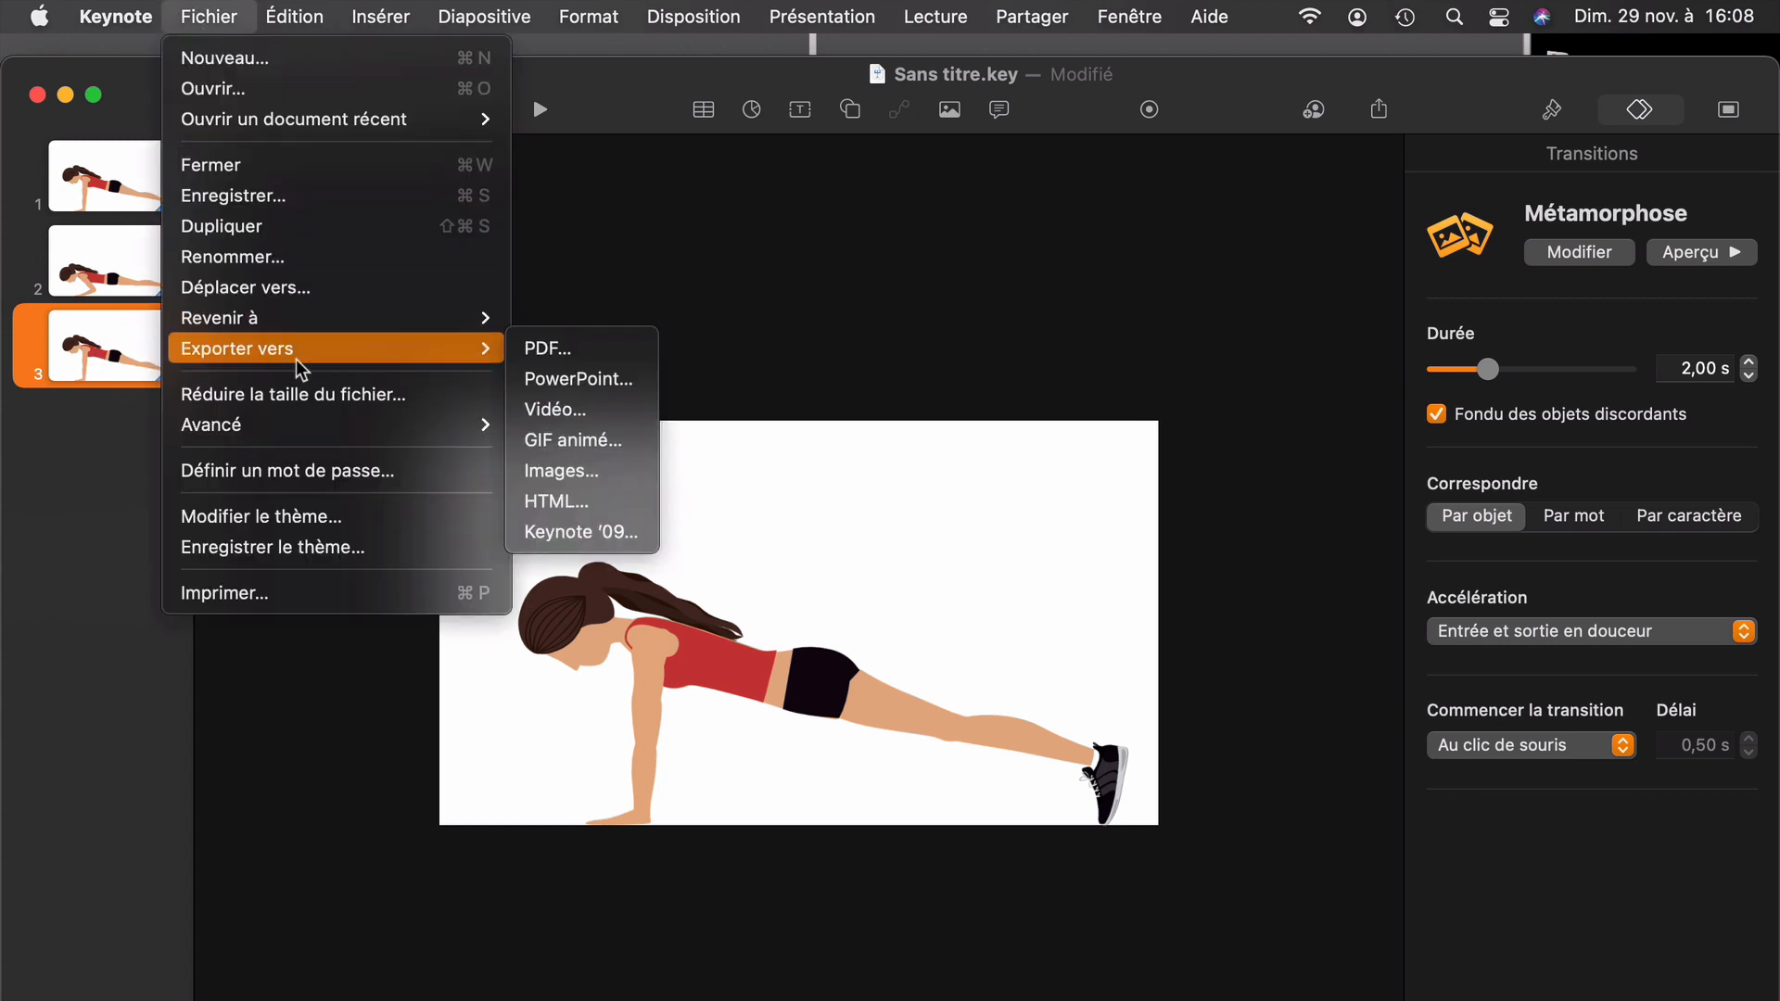
pyautogui.click(556, 438)
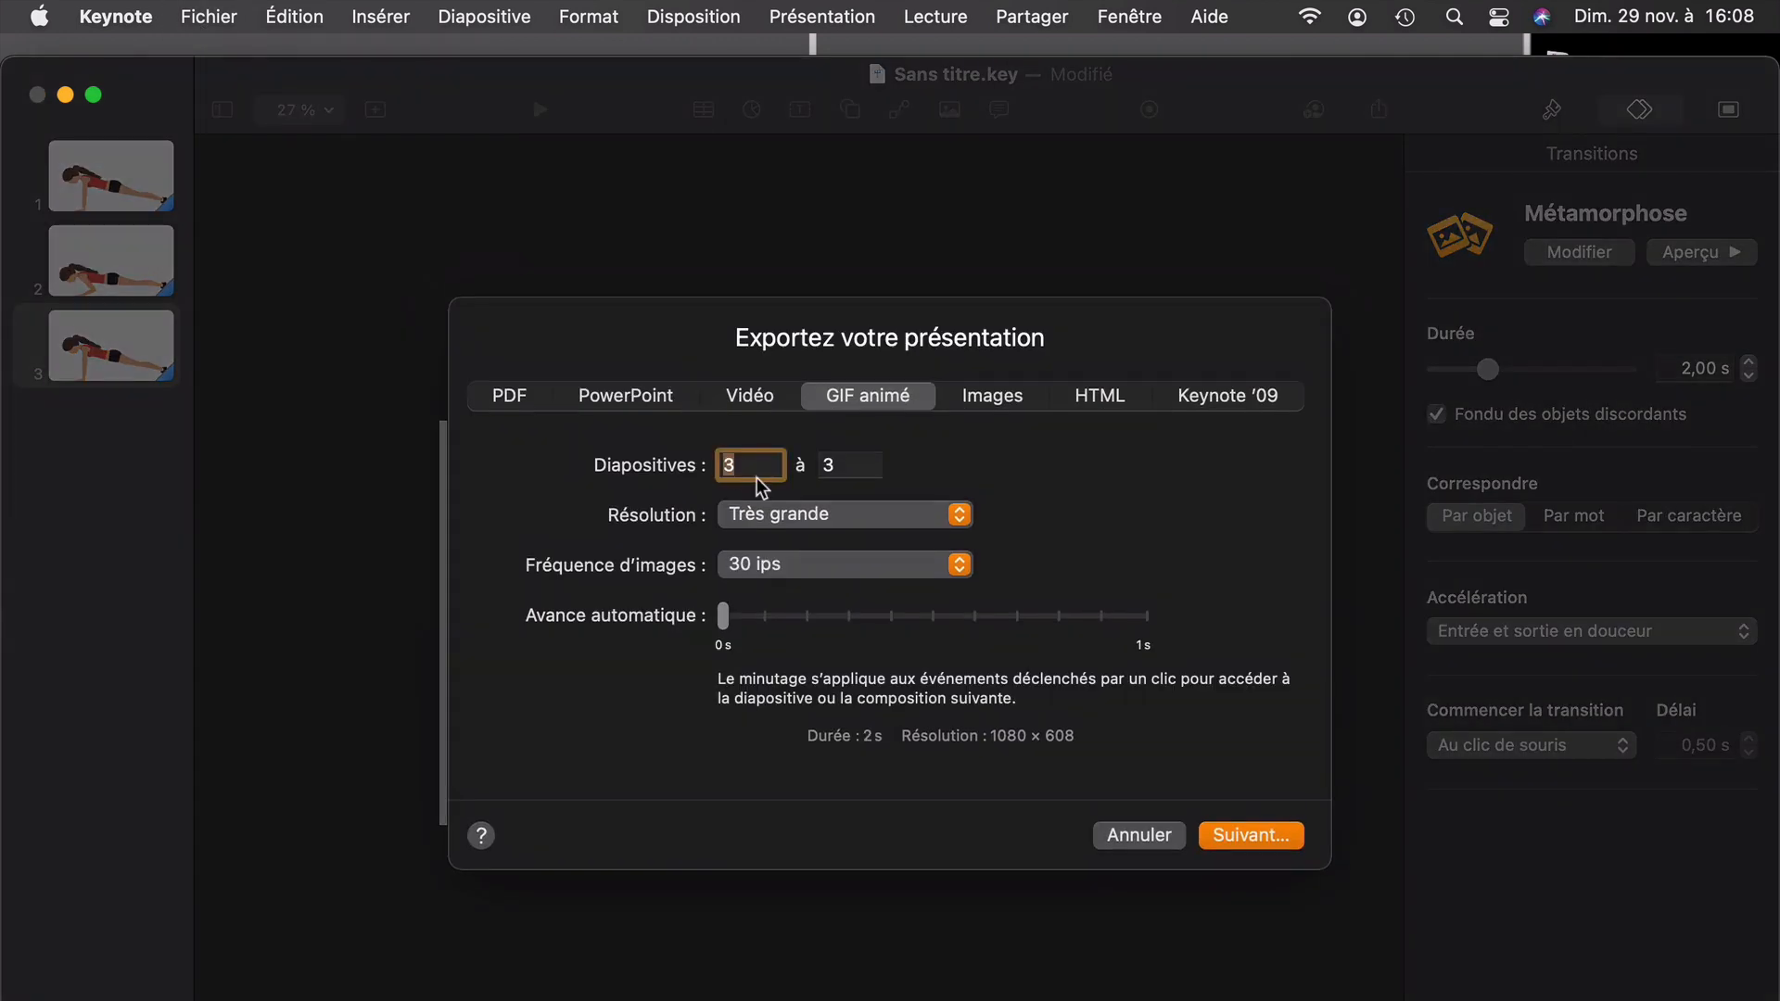
pyautogui.press('BackSpace')
pyautogui.write('1')
pyautogui.click(859, 468)
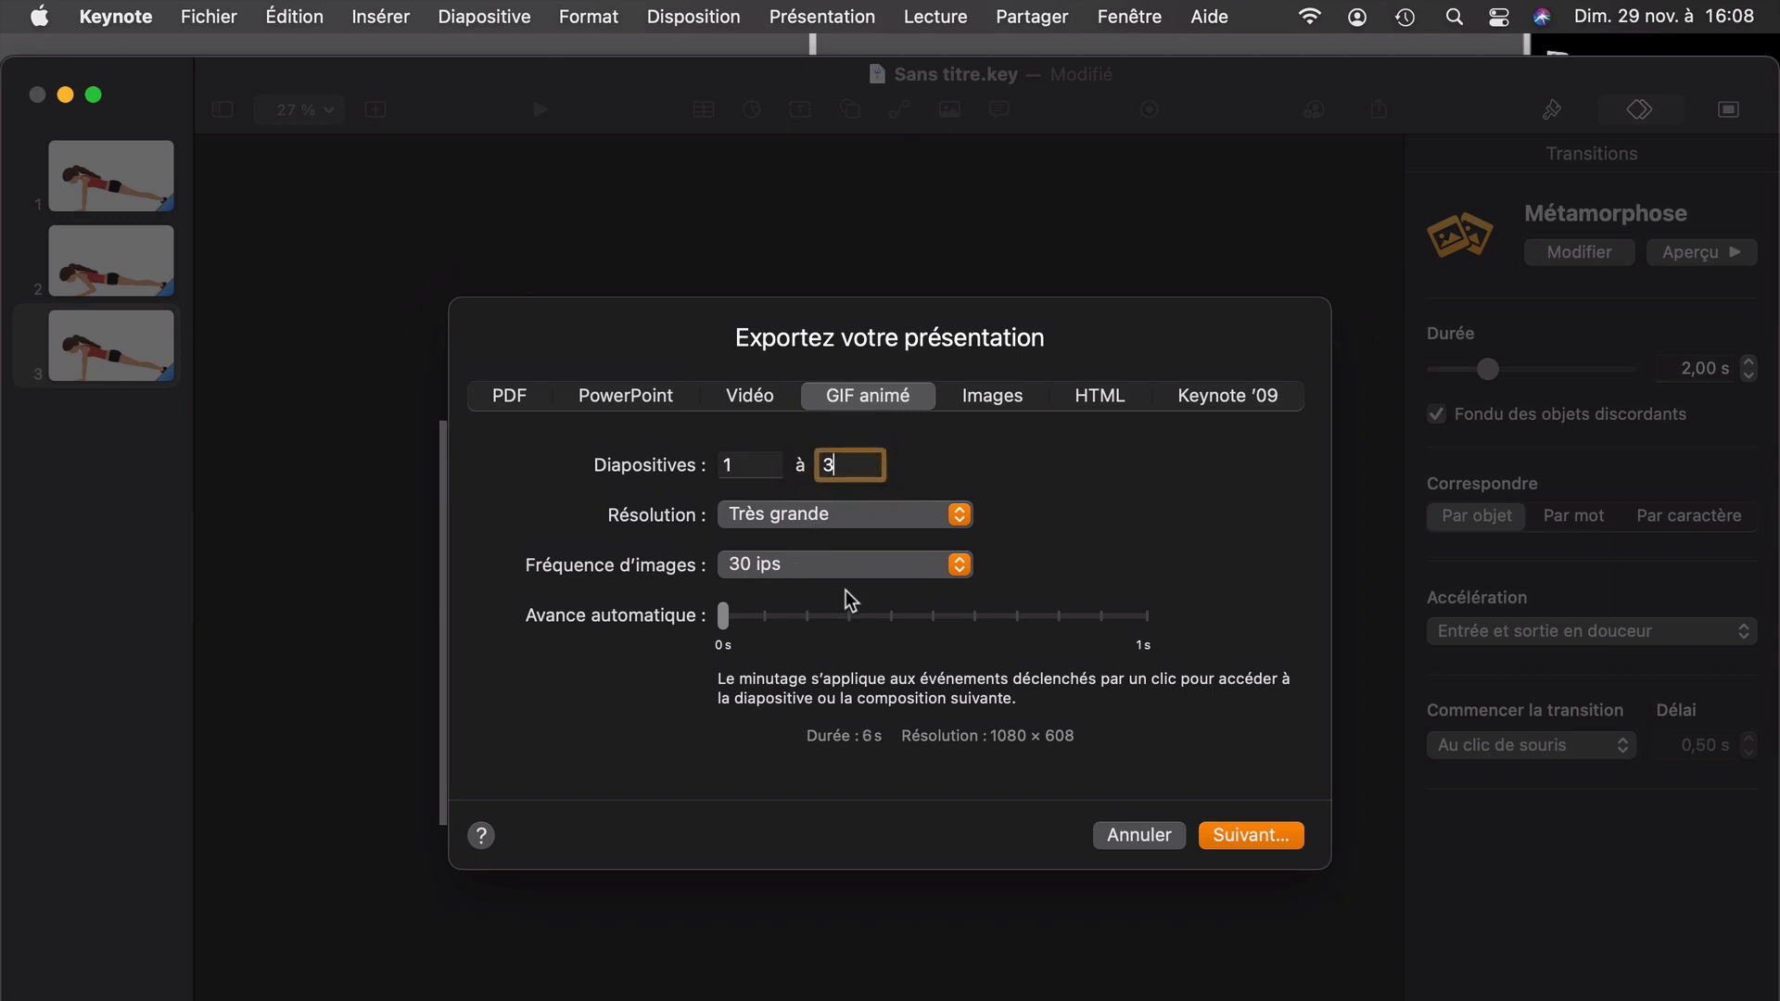
# Step: Export the GIF to the Bureau folder as Test pompes.gif, reusing the existing file's name
pyautogui.click(1251, 837)
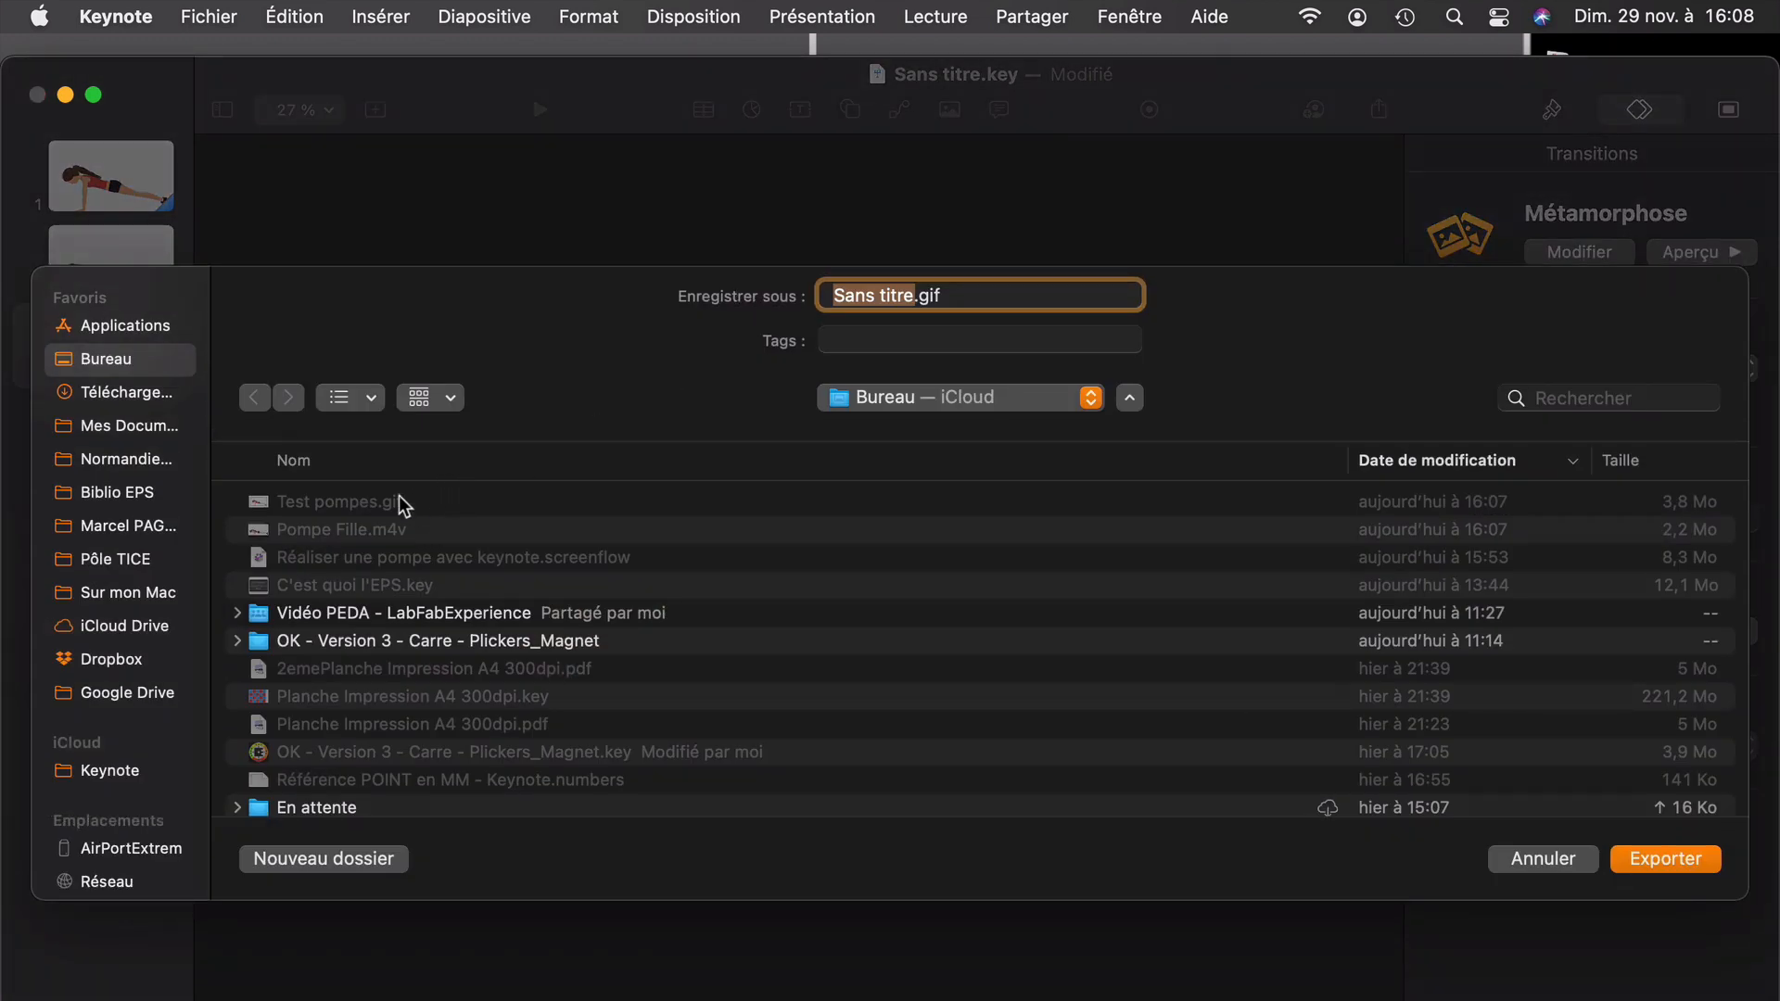
pyautogui.click(402, 503)
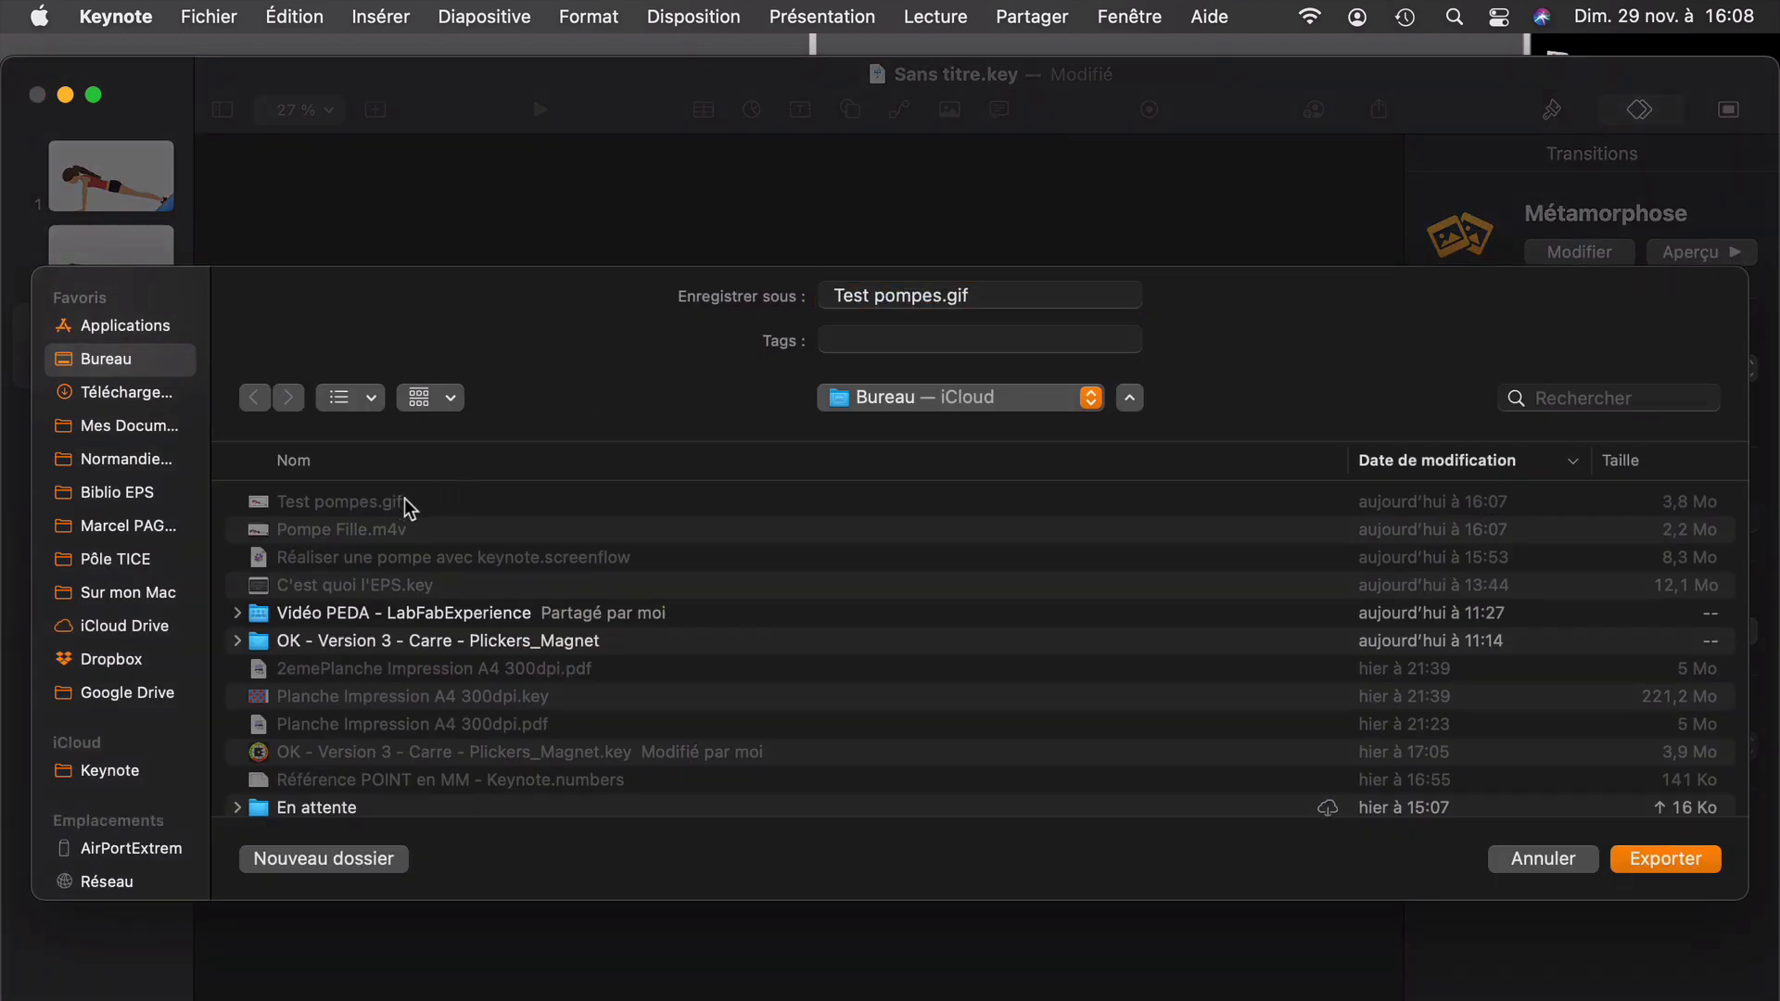
pyautogui.click(1666, 860)
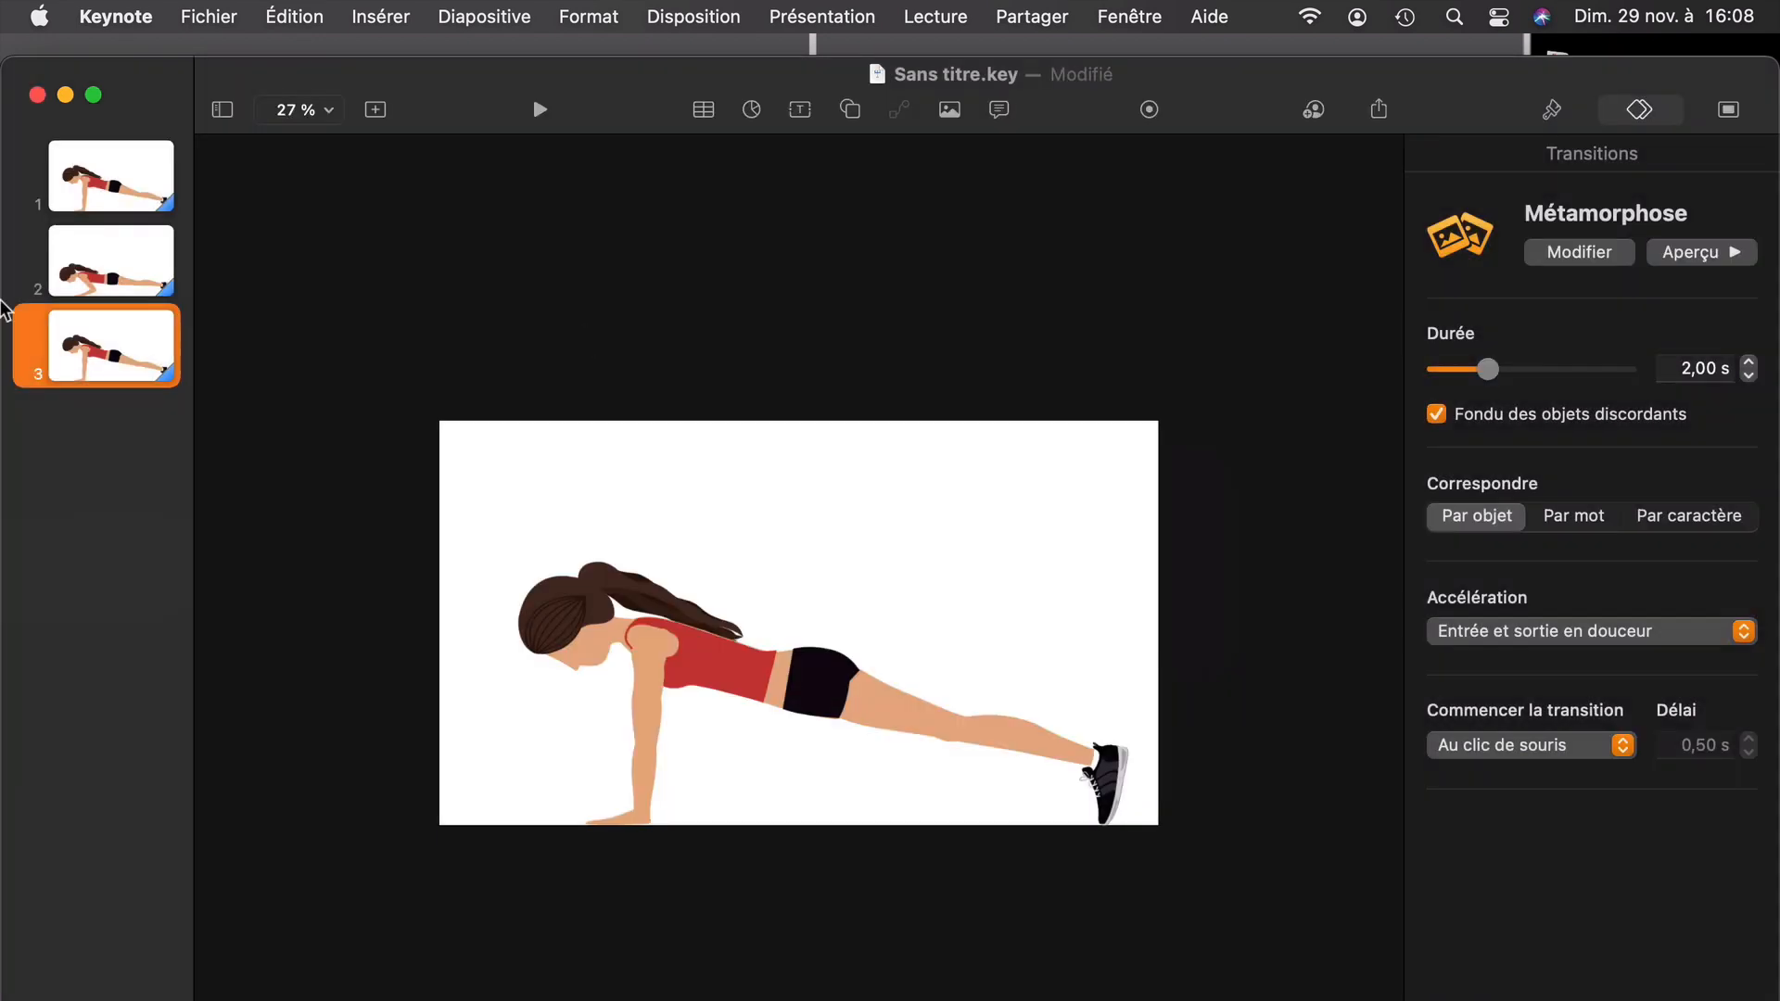
# Step: Switch to Finder and preview the exported Test pompes.gif in the Bureau folder
pyautogui.click(41, 96)
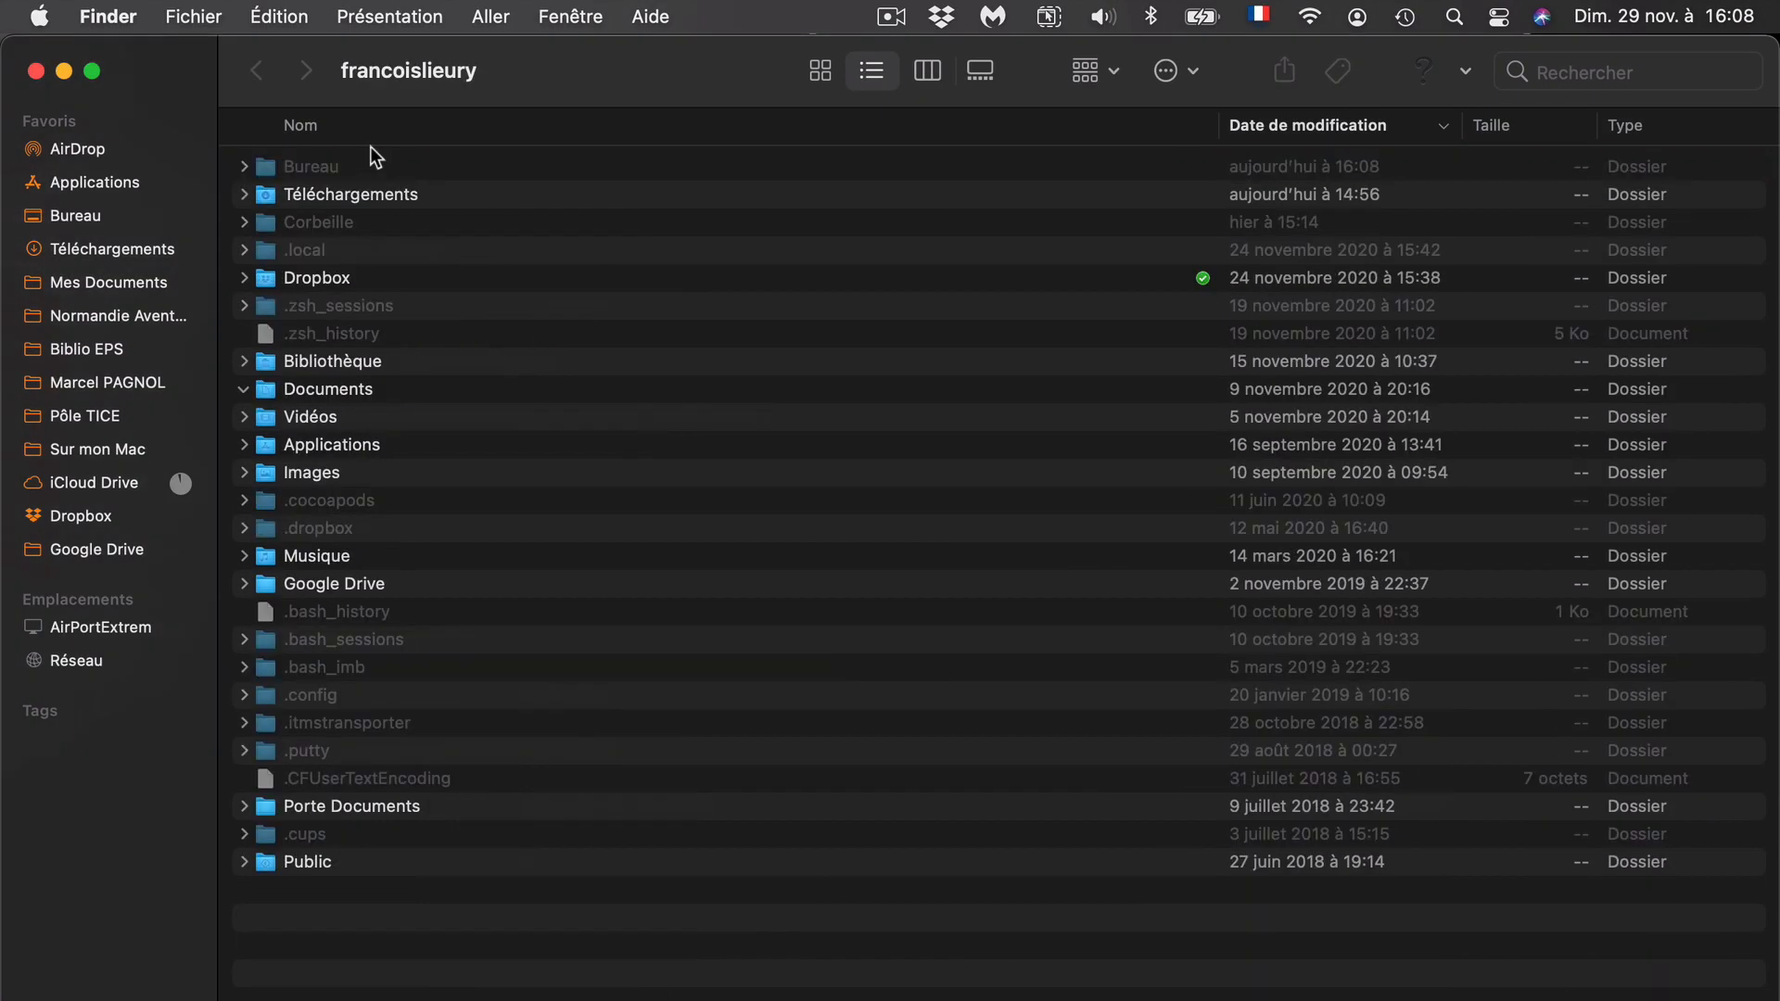
pyautogui.click(76, 219)
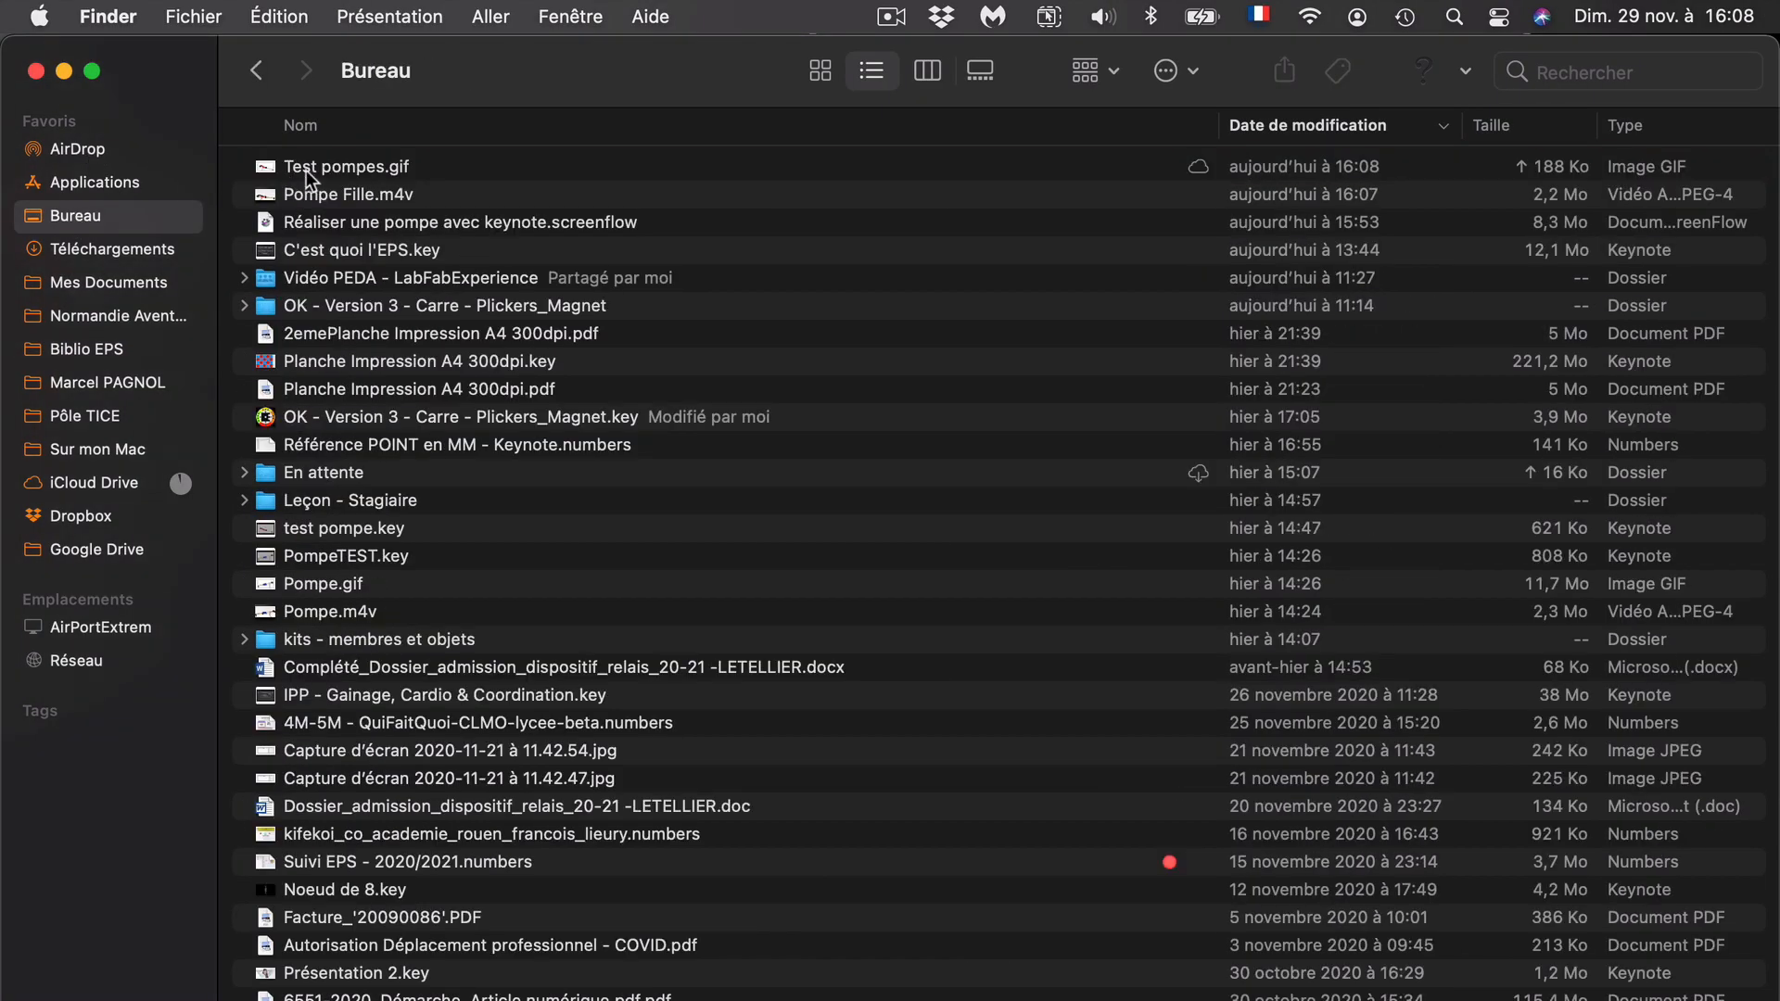
pyautogui.click(337, 170)
pyautogui.press('space')
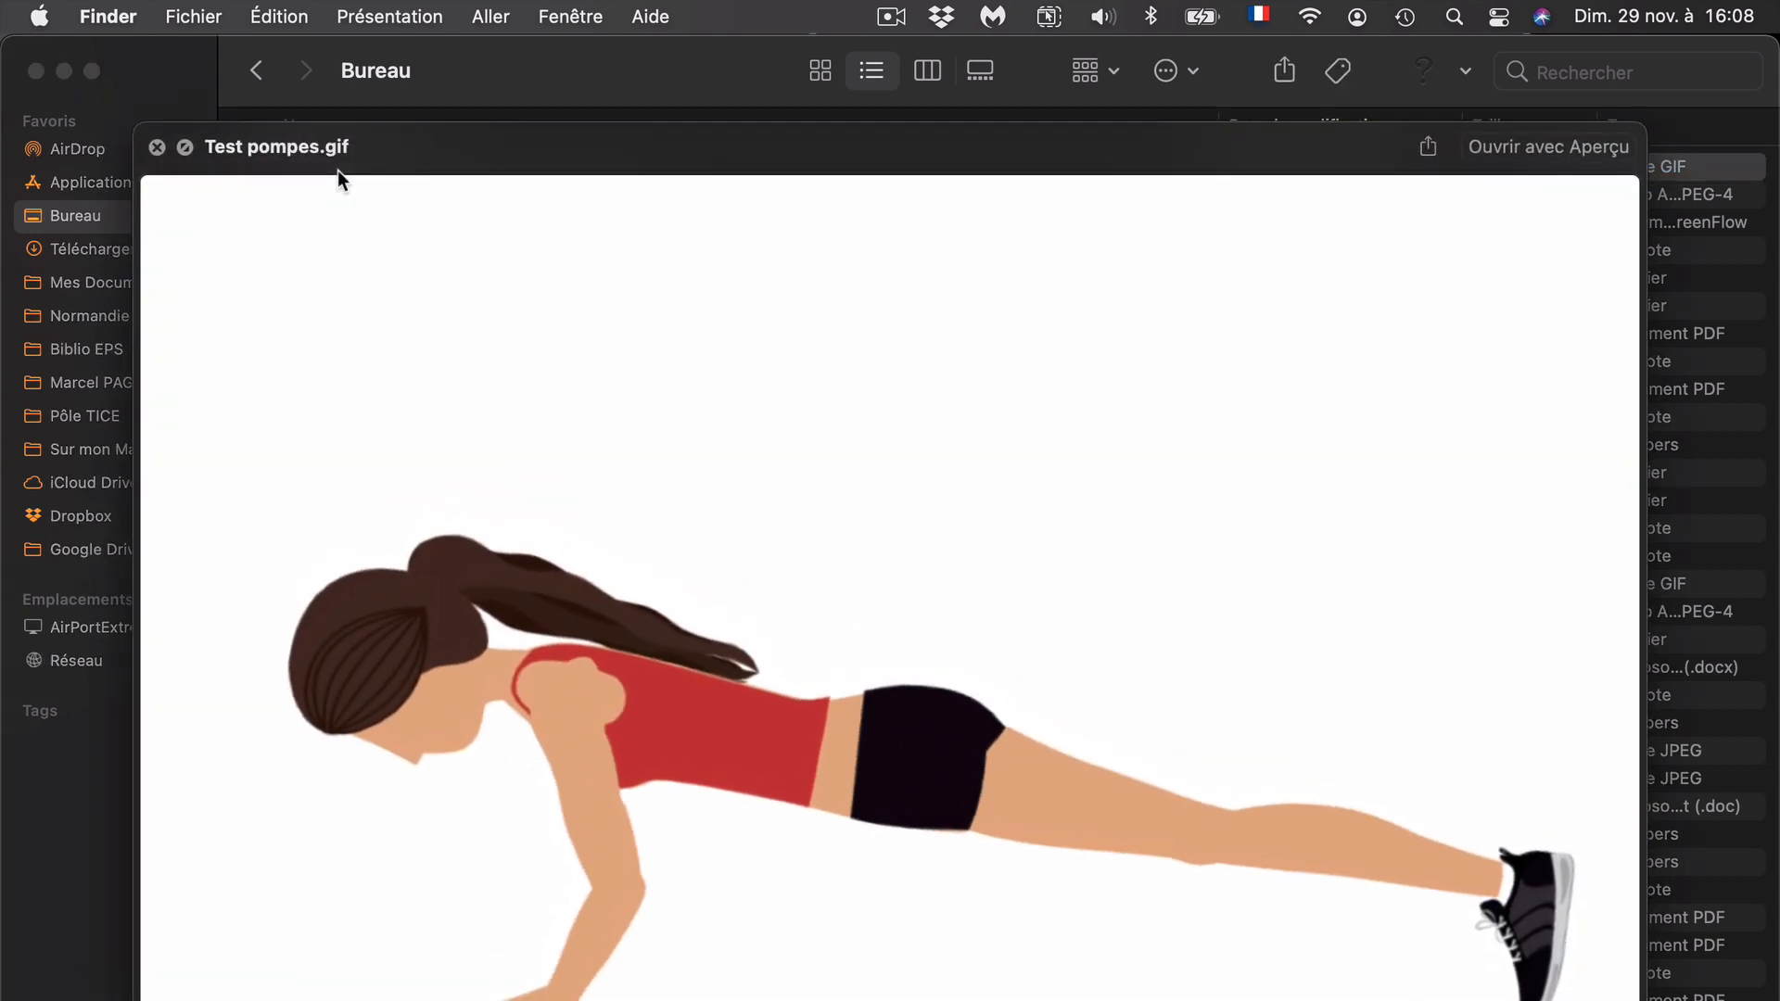